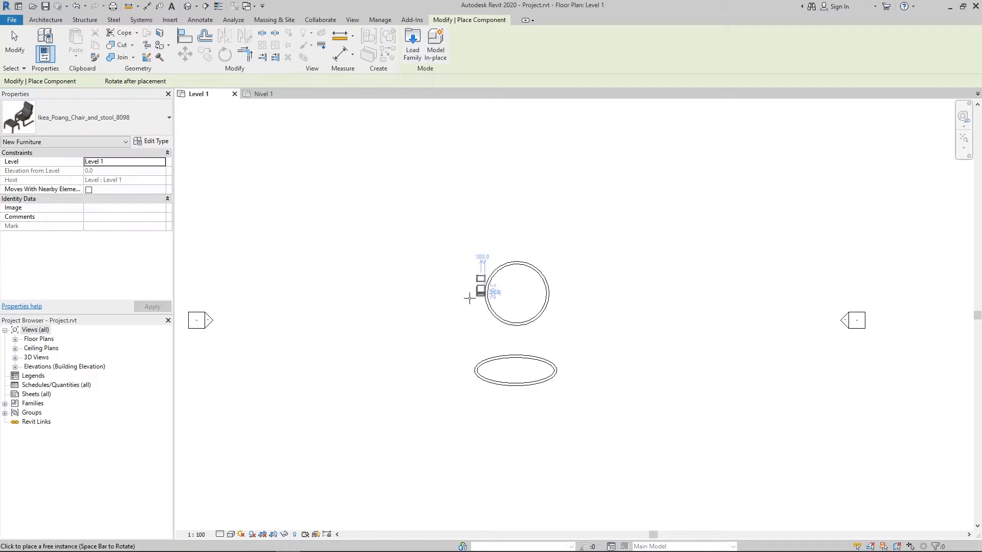
# Cycle the unplaced Ikea_Poang_Chair_and_stool_8098 preview through its 90-degree rotations in open space.
pyautogui.scroll(5, 301, 289)
pyautogui.scroll(2, 302, 287)
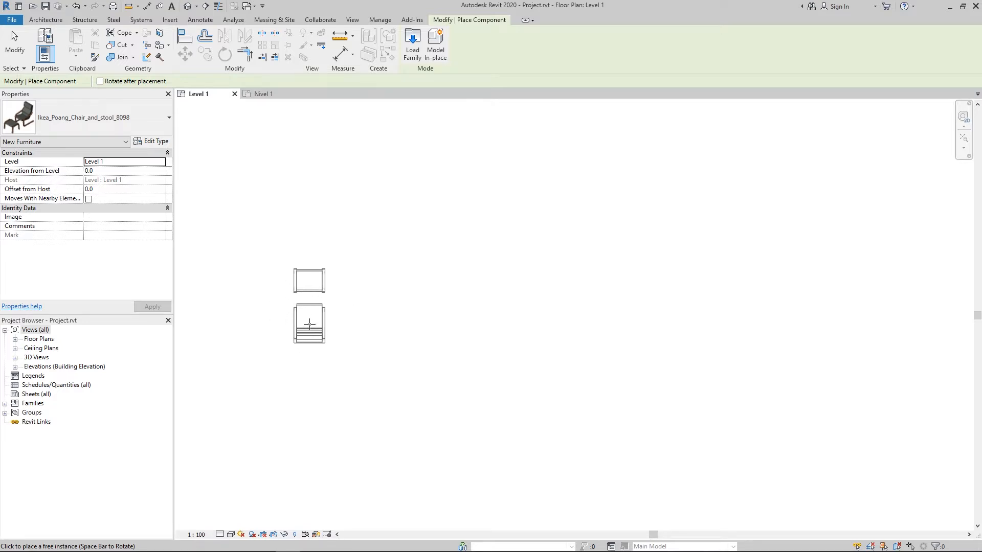
pyautogui.press('space')
pyautogui.press('space')
pyautogui.press('space')
pyautogui.press('space')
pyautogui.press('space')
pyautogui.press('space')
pyautogui.press('space')
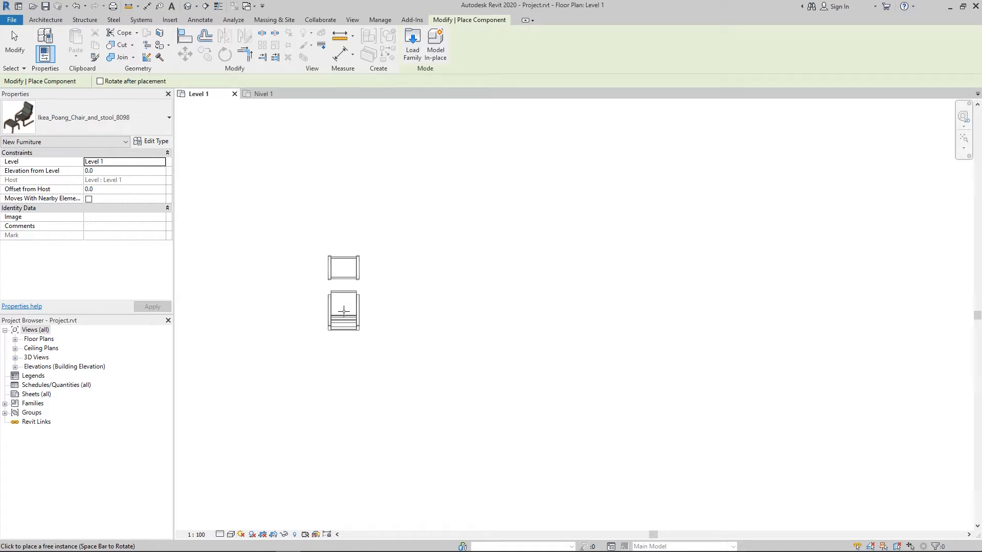
# Place one Ikea_Poang_Chair_and_stool_8098 about 12000 mm to the left of the circular wall, with the stool above the chair.
pyautogui.scroll(-4, 345, 311)
pyautogui.moveTo(488, 325); pyautogui.dragTo(333, 360, button='middle')
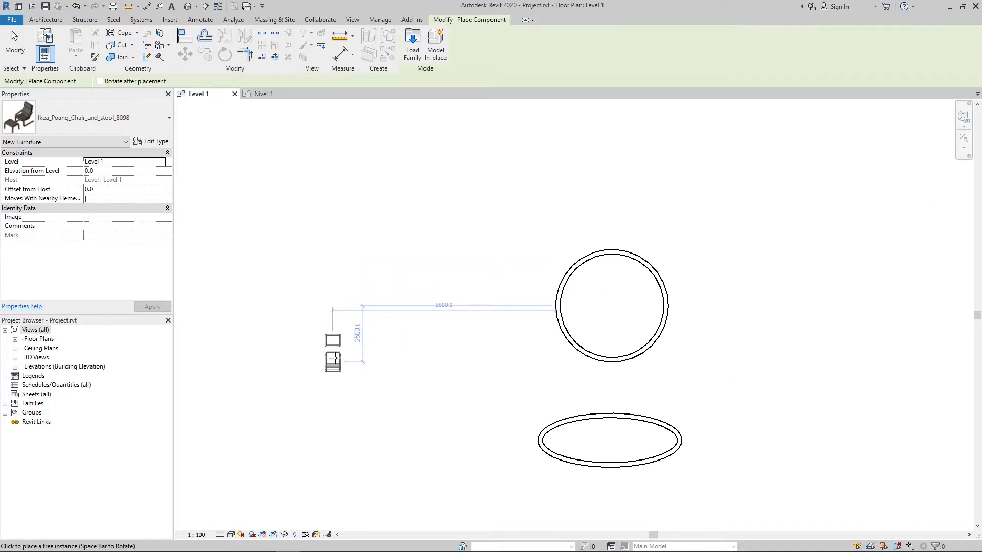
pyautogui.scroll(1, 366, 329)
pyautogui.click(257, 330)
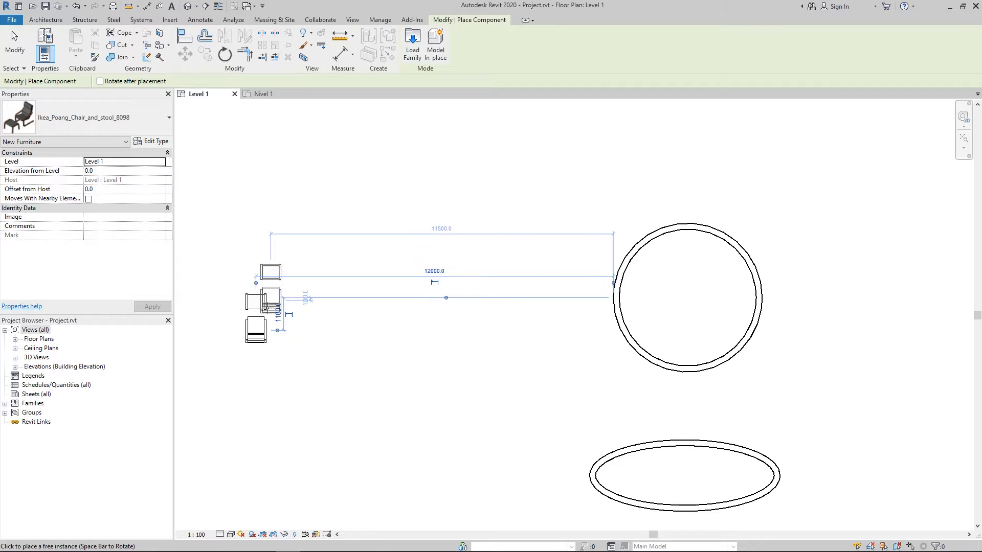
# Try aligning a second chair-and-stool preview to the upper arc of the circular wall by rotating it through the wall-based angles.
pyautogui.scroll(2, 254, 310)
pyautogui.scroll(-1, 306, 298)
pyautogui.moveTo(476, 334); pyautogui.dragTo(138, 347, button='middle')
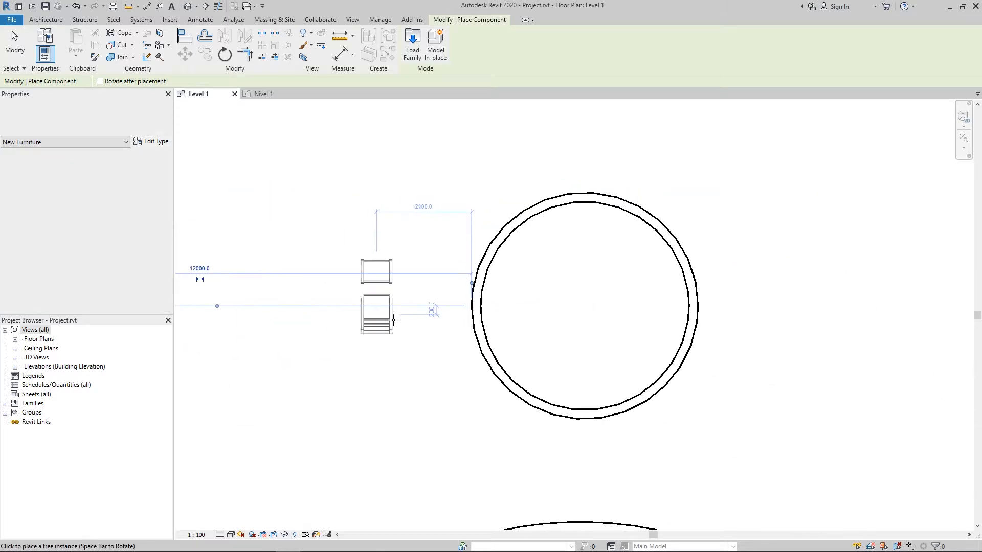
pyautogui.moveTo(455, 307); pyautogui.dragTo(402, 341, button='middle')
pyautogui.moveTo(480, 382); pyautogui.dragTo(329, 367, button='middle')
pyautogui.scroll(1, 384, 210)
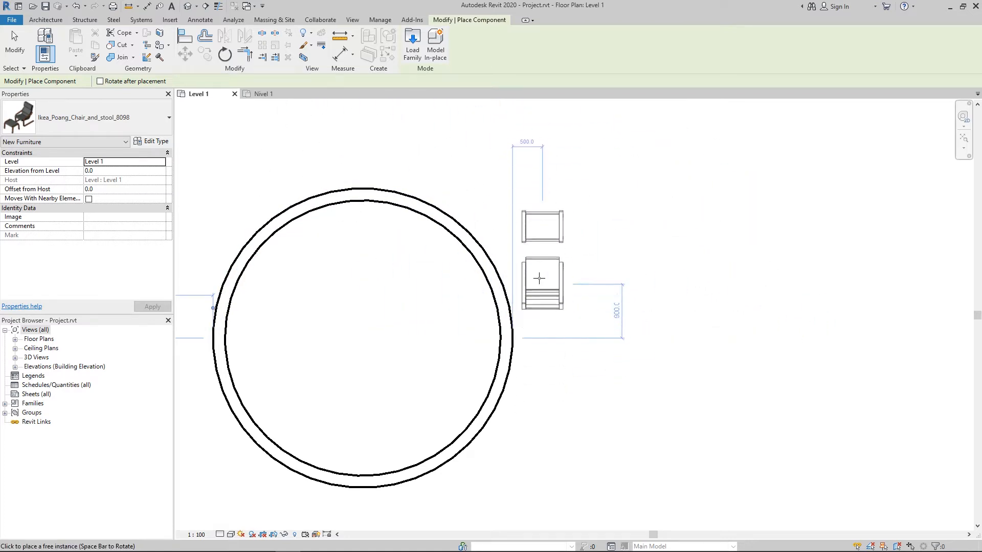
pyautogui.scroll(1, 455, 211)
pyautogui.scroll(1, 453, 211)
pyautogui.moveTo(500, 188); pyautogui.dragTo(618, 212, button='middle')
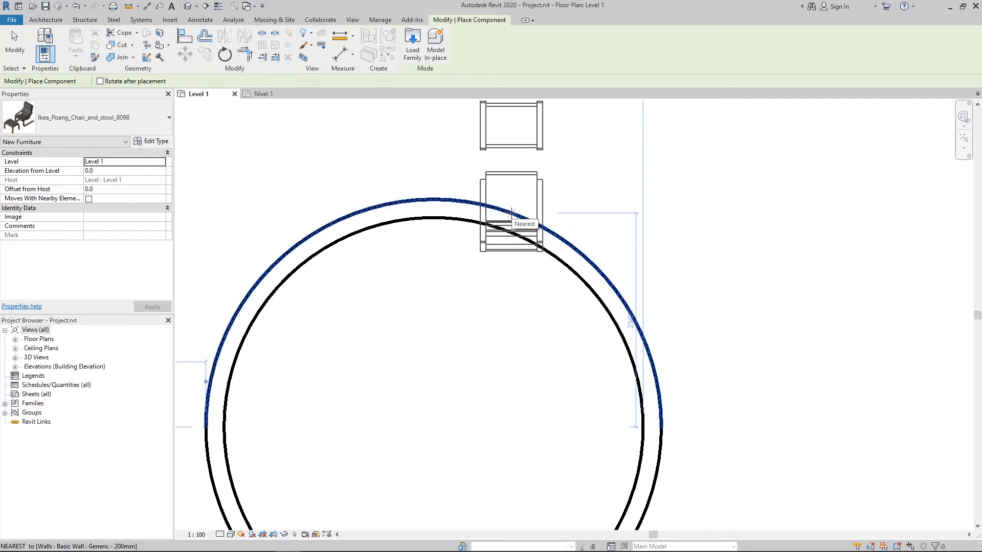
pyautogui.press('space')
pyautogui.press('space')
pyautogui.press('space')
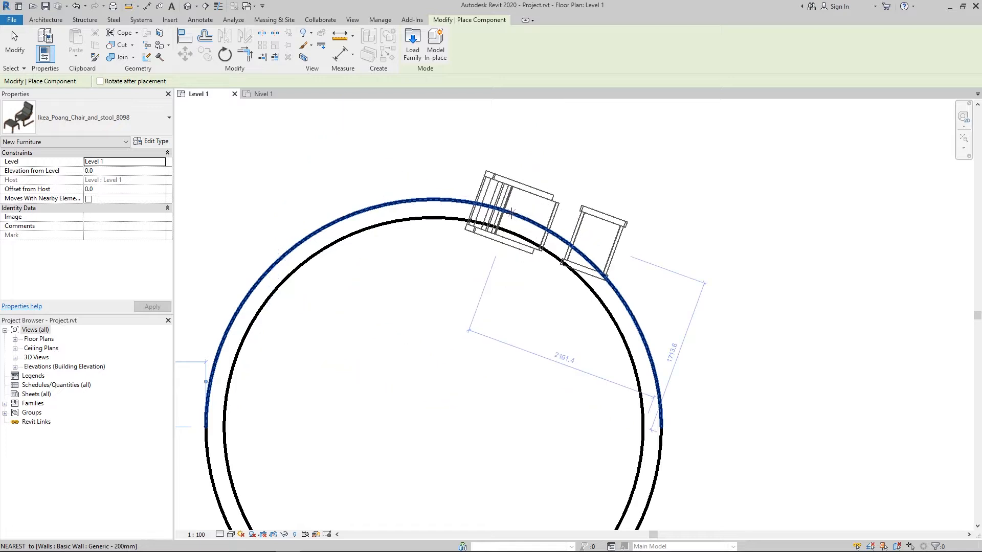
pyautogui.press('space')
pyautogui.press('space')
pyautogui.press('space')
pyautogui.press('space')
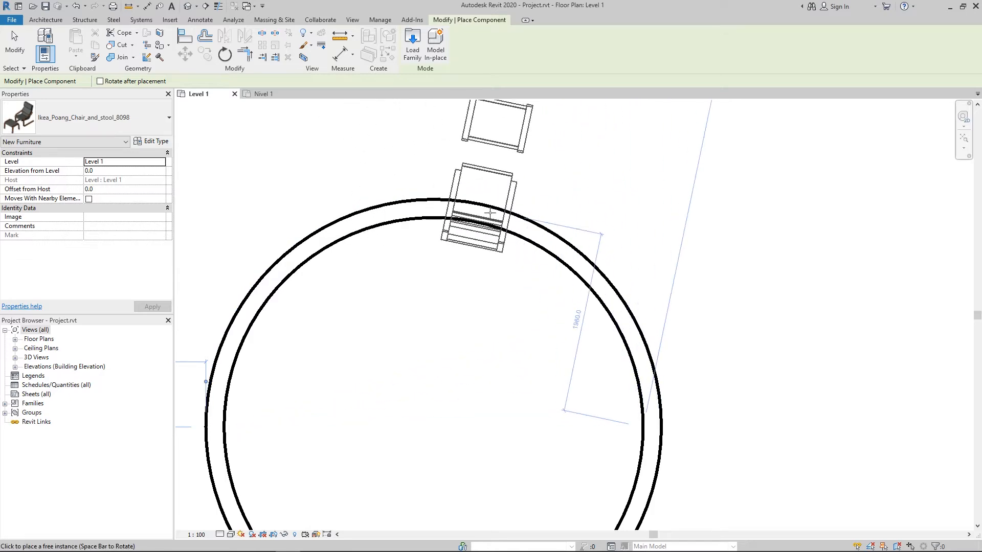
# Rotate the chair preview at the circular wall's upper-right arc so it points outward, without placing it.
pyautogui.press('space')
pyautogui.press('space')
pyautogui.press('space')
pyautogui.press('space')
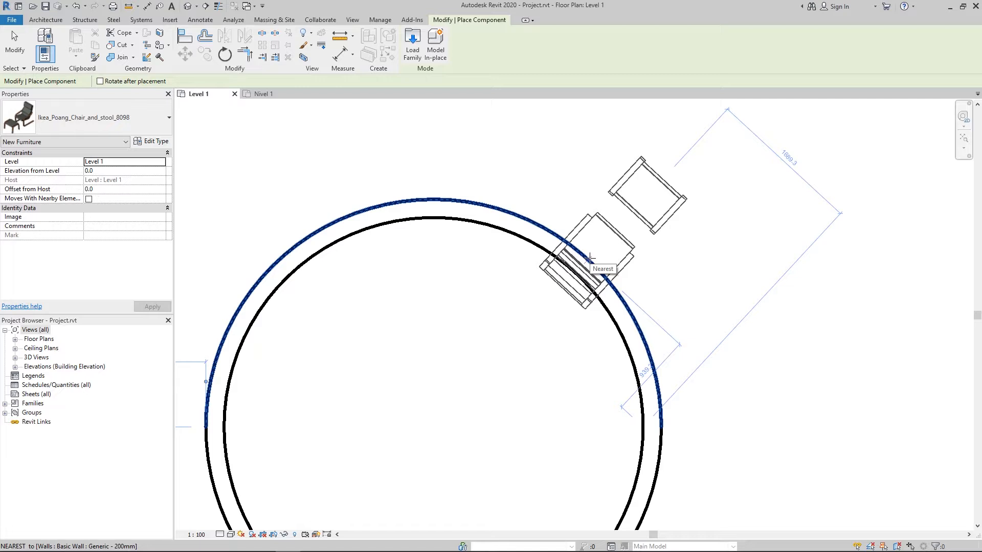
pyautogui.scroll(-2, 590, 259)
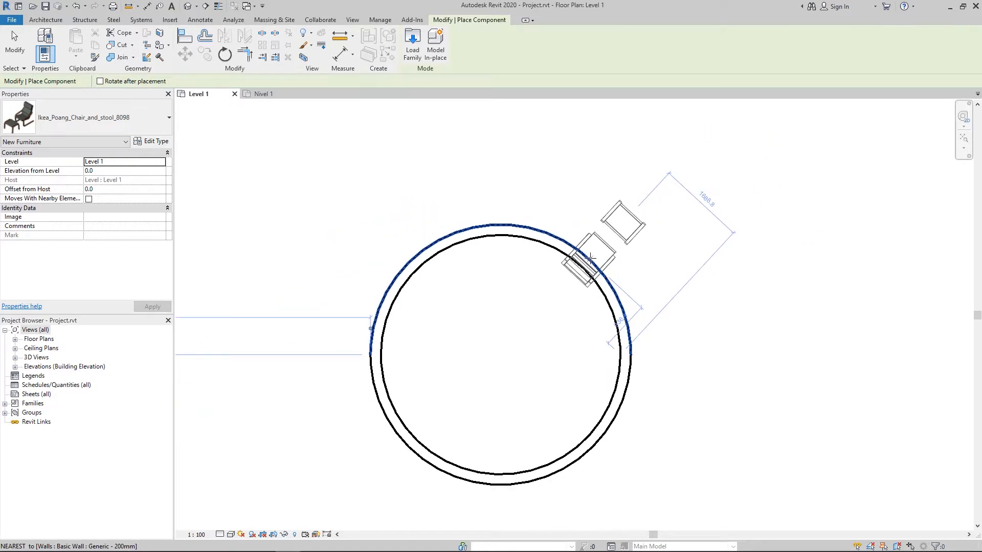
pyautogui.scroll(-2, 590, 259)
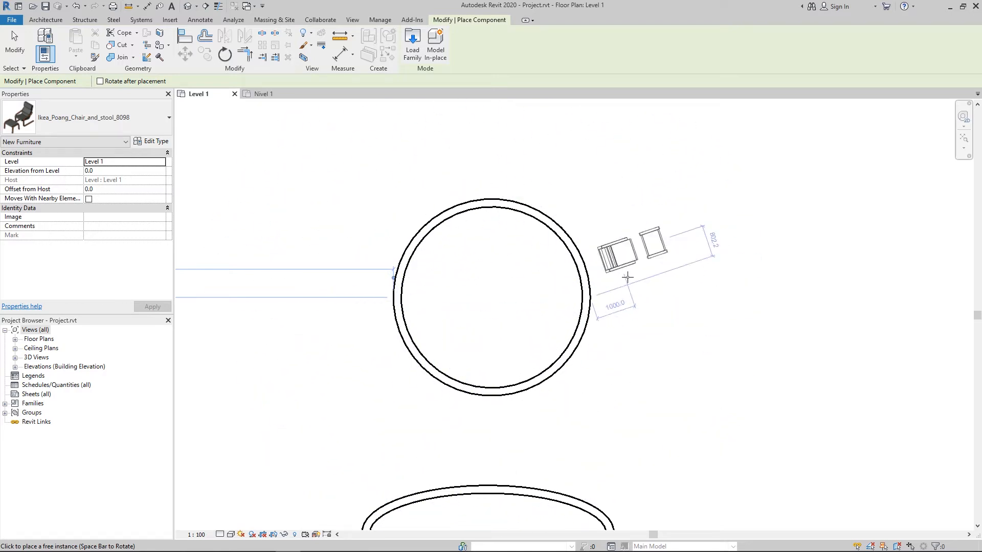
# Bring the chair preview to the elliptical wall and try rotating it against the wall's upper curve.
pyautogui.moveTo(702, 359); pyautogui.dragTo(713, 251, button='middle')
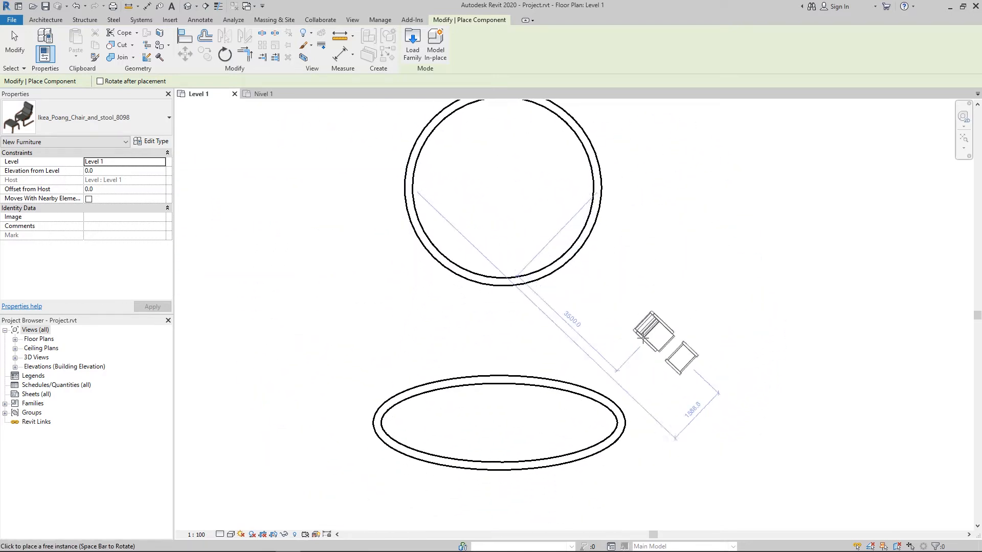
pyautogui.scroll(3, 588, 384)
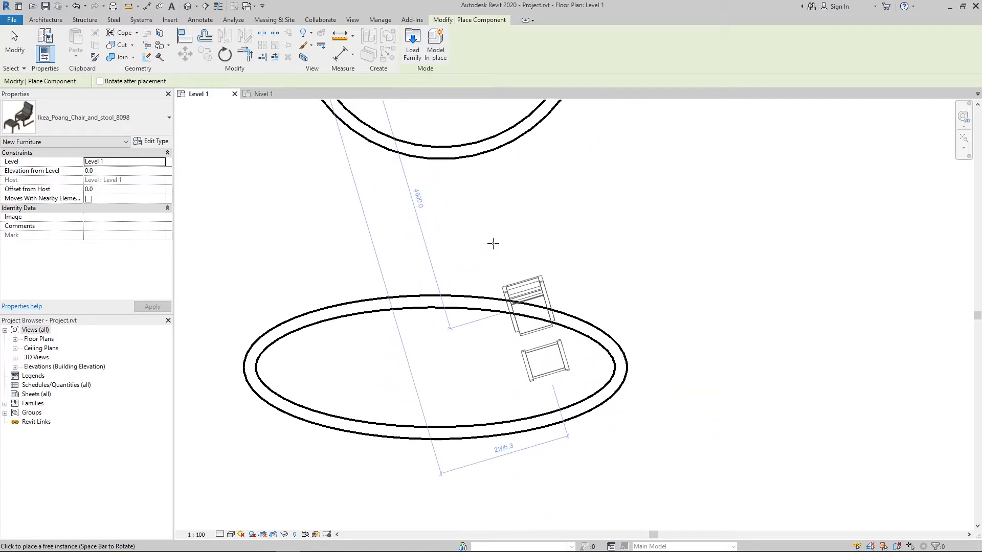
pyautogui.moveTo(532, 263); pyautogui.dragTo(507, 419, button='middle')
pyautogui.scroll(-3, 507, 419)
pyautogui.moveTo(451, 305); pyautogui.dragTo(505, 186, button='middle')
pyautogui.scroll(1, 505, 186)
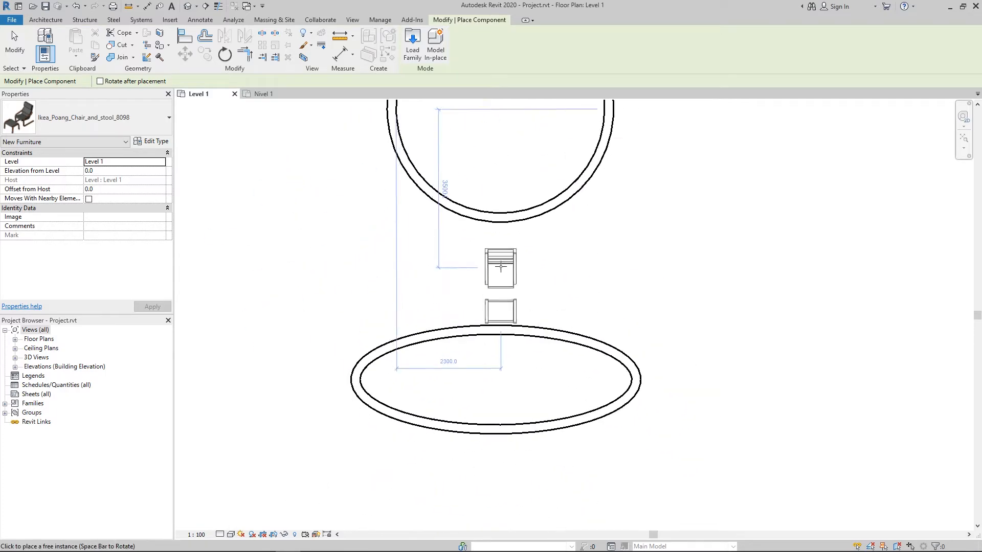
pyautogui.scroll(2, 501, 267)
pyautogui.scroll(-3, 612, 354)
pyautogui.moveTo(620, 355); pyautogui.dragTo(526, 273, button='middle')
pyautogui.scroll(5, 527, 279)
pyautogui.moveTo(211, 365); pyautogui.dragTo(420, 369, button='middle')
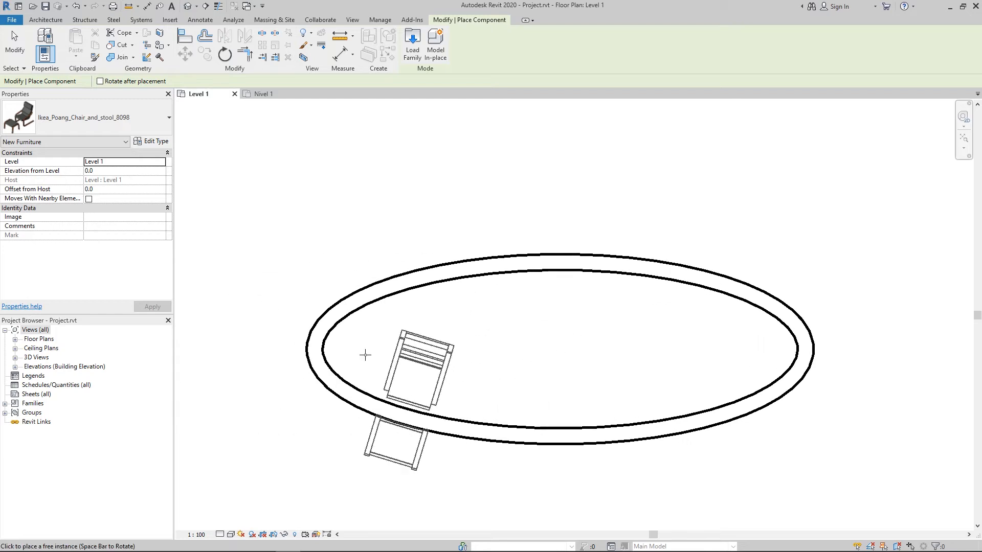
pyautogui.moveTo(743, 327); pyautogui.dragTo(522, 327, button='middle')
pyautogui.scroll(3, 517, 322)
pyautogui.moveTo(454, 232); pyautogui.dragTo(674, 288, button='middle')
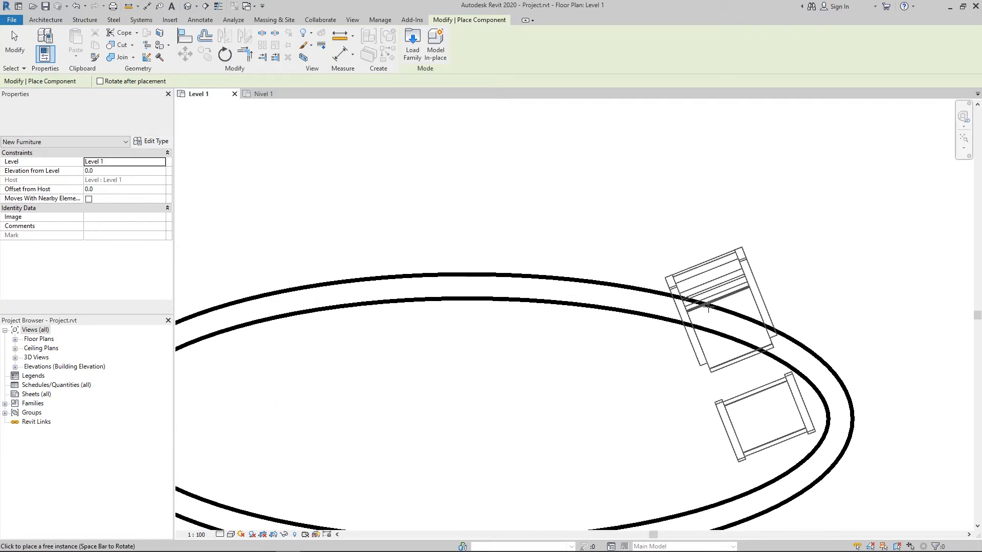
pyautogui.press('space')
pyautogui.press('space')
pyautogui.press('space')
pyautogui.press('space')
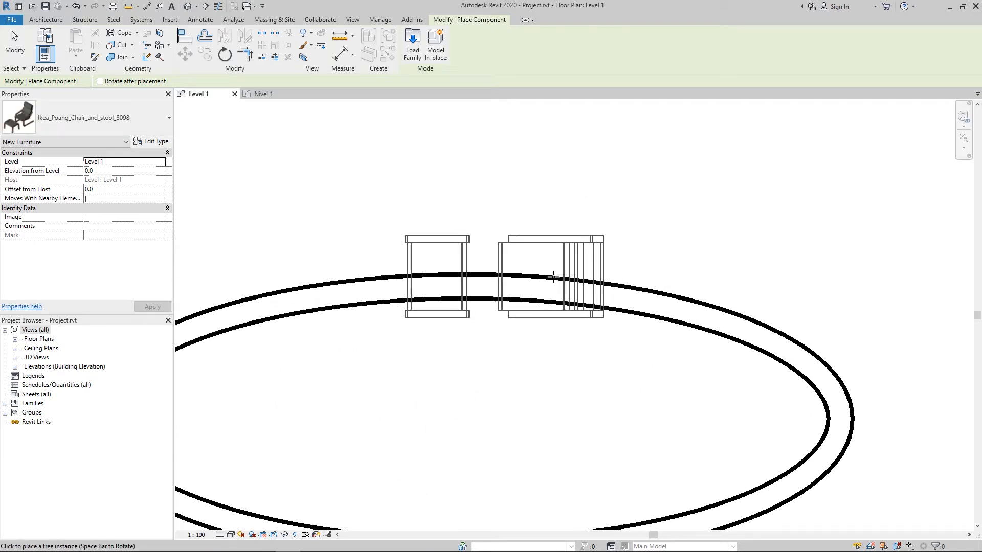
# Cycle the chair preview through its 90-degree orientations along the top of the elliptical wall, and end the placement without adding it.
pyautogui.press('space')
pyautogui.press('space')
pyautogui.press('space')
pyautogui.press('space')
pyautogui.press('space')
pyautogui.press('space')
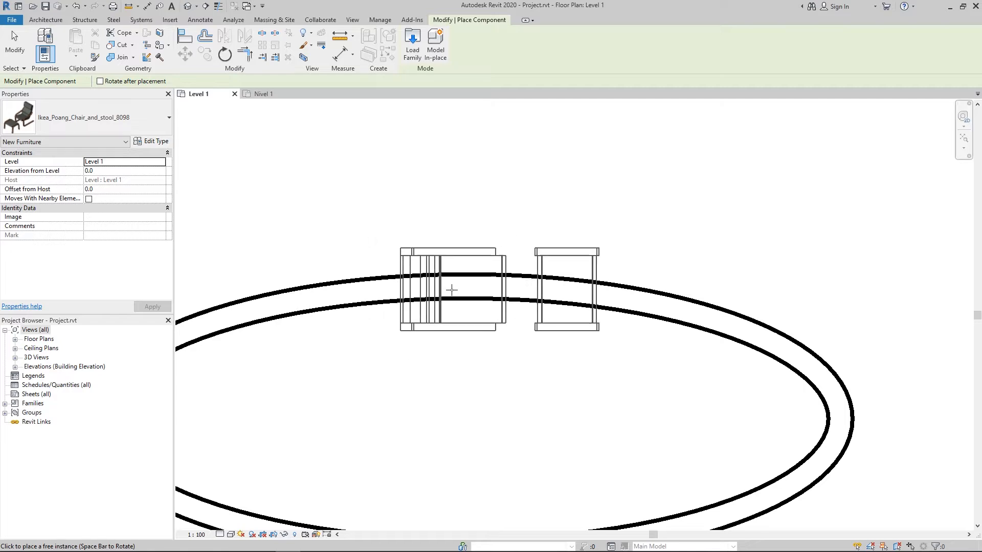
pyautogui.press('space')
pyautogui.press('space')
pyautogui.press('space')
pyautogui.press('space')
pyautogui.press('space')
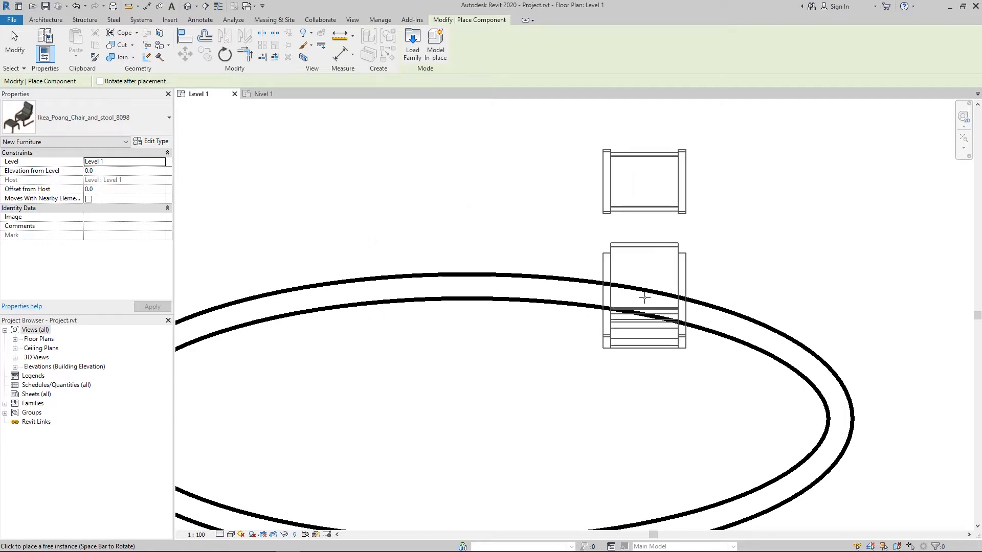
pyautogui.press('space')
pyautogui.scroll(-6, 629, 297)
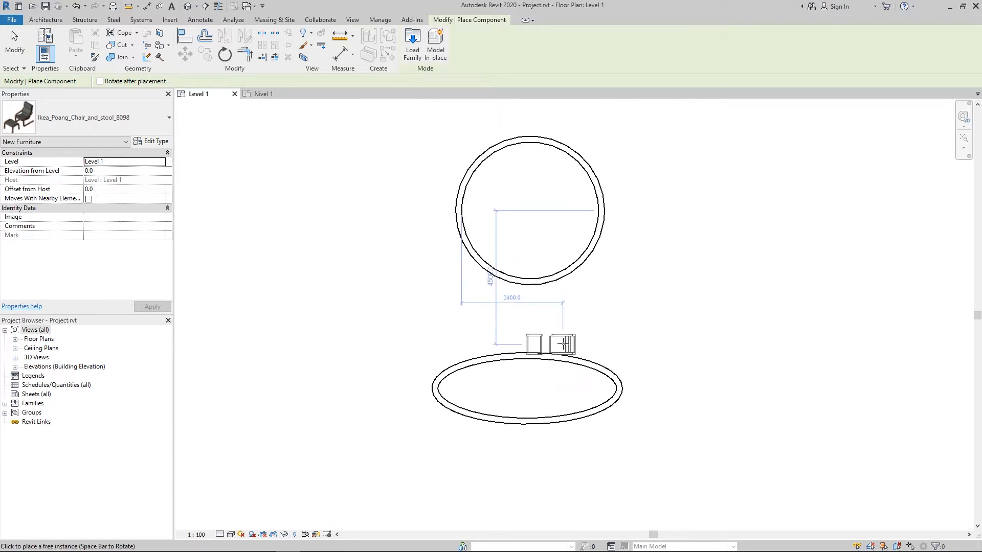
pyautogui.scroll(5, 563, 344)
pyautogui.scroll(-6, 550, 337)
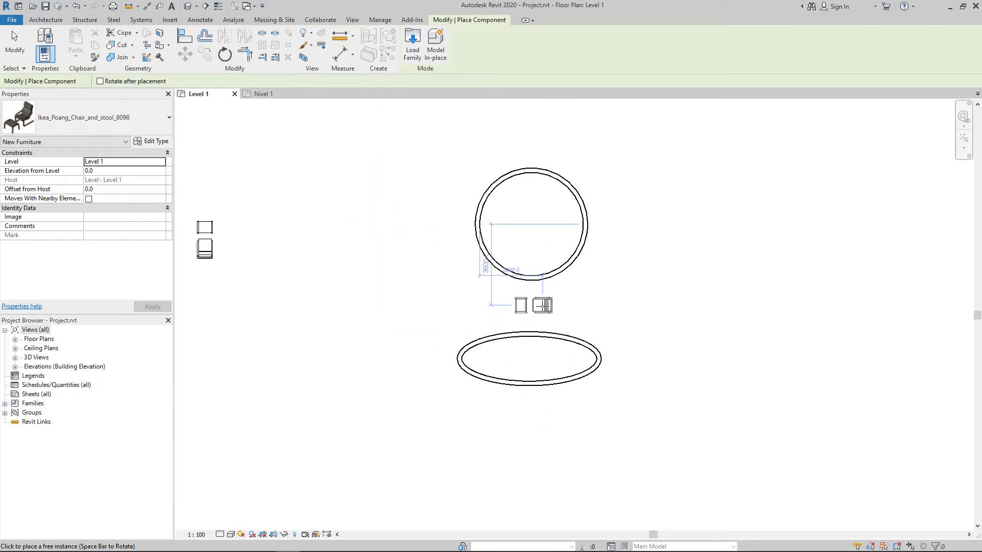
pyautogui.press('Escape')
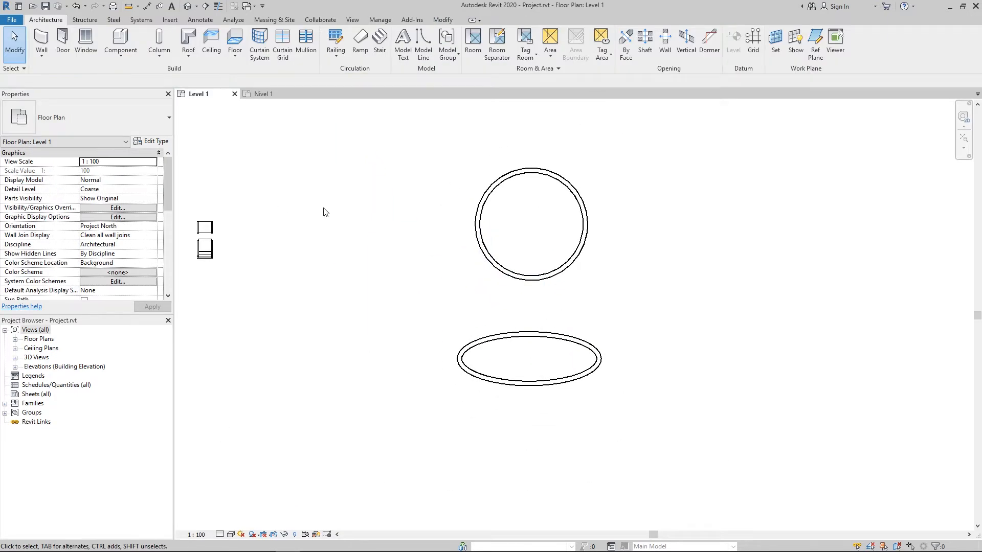
# Start placing a component with the waiting-room seating type "Salle d'attente".
pyautogui.click(131, 49)
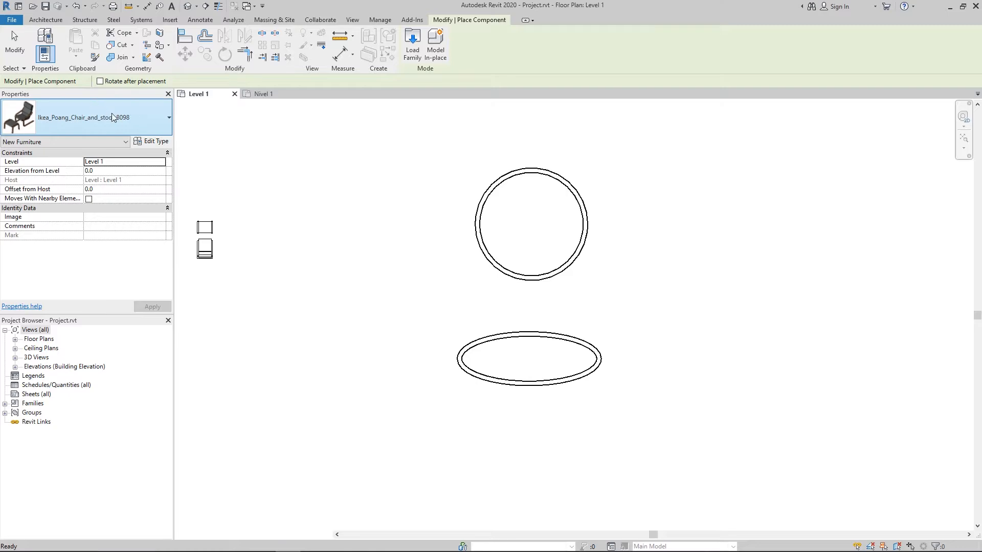
pyautogui.click(111, 117)
pyautogui.scroll(-7, 105, 353)
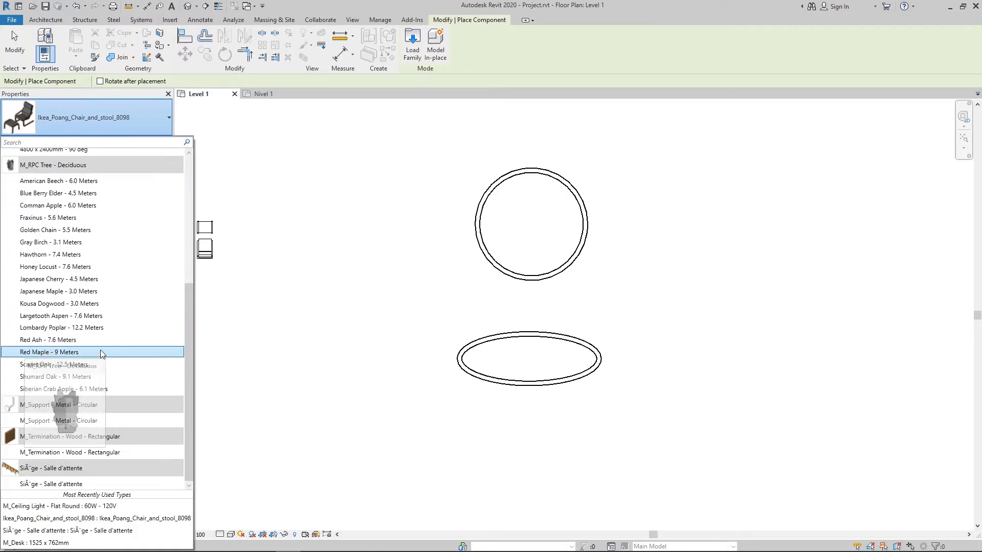
pyautogui.click(50, 487)
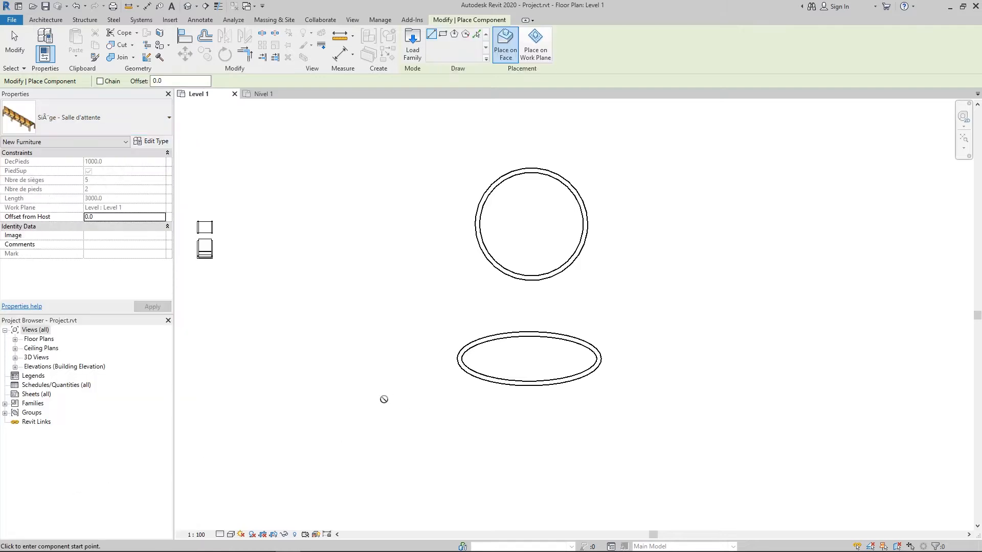
# Change the seating component's placement method from face to the Level 1 work plane.
pyautogui.scroll(1, 384, 399)
pyautogui.moveTo(537, 344); pyautogui.dragTo(323, 365, button='middle')
pyautogui.scroll(9, 399, 298)
pyautogui.scroll(-5, 337, 306)
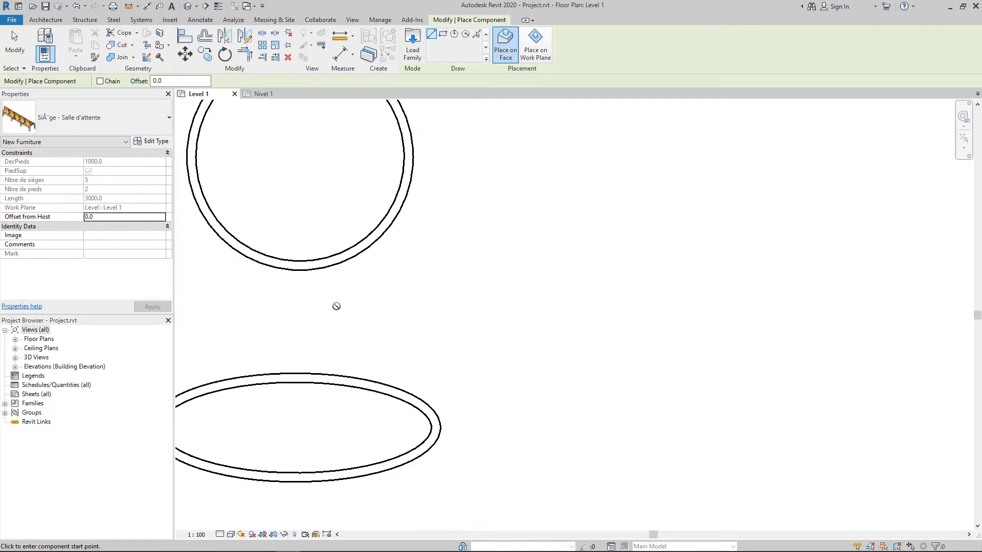
pyautogui.moveTo(295, 299)
pyautogui.mouseDown(button='middle')
pyautogui.moveTo(357, 336)
pyautogui.moveTo(402, 327)
pyautogui.mouseUp(button='middle')
pyautogui.scroll(-5, 346, 339)
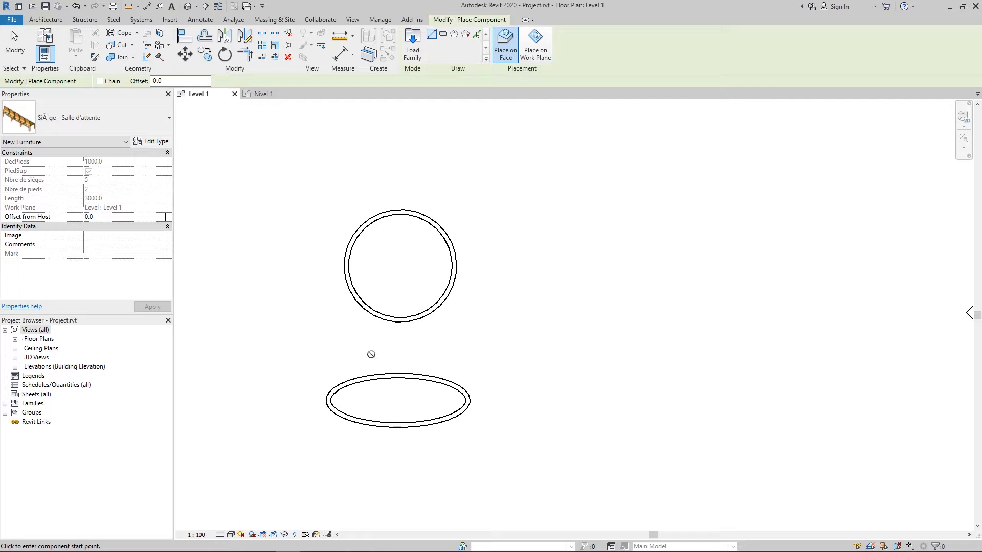
pyautogui.scroll(4, 403, 328)
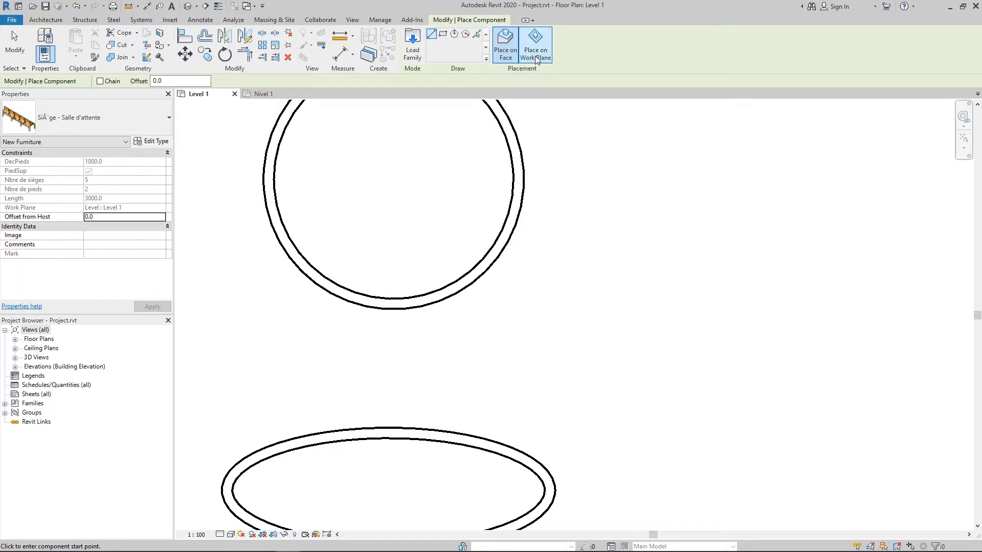
pyautogui.click(541, 38)
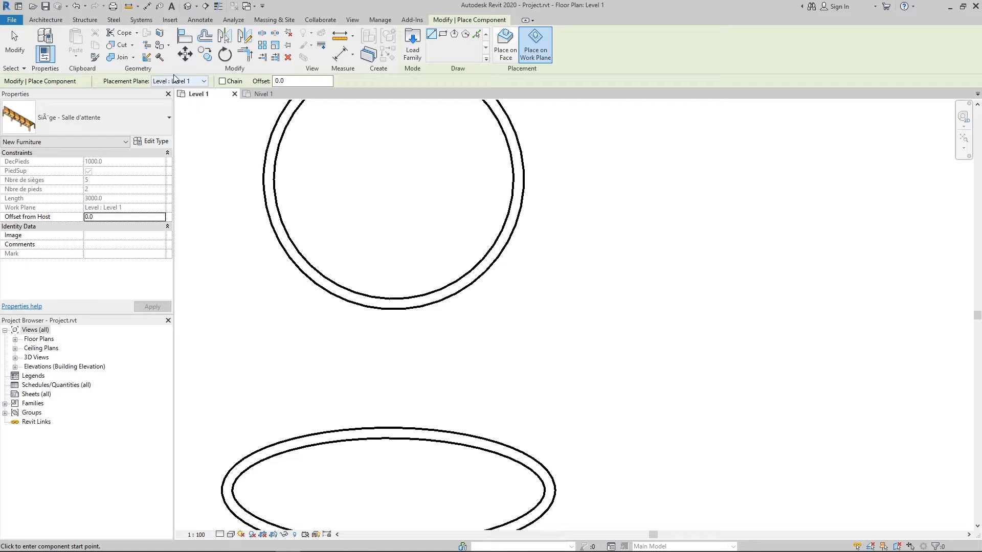
# Draw a horizontal row of waiting-room seats 5800 mm long between the circular and elliptical walls.
pyautogui.moveTo(557, 279); pyautogui.dragTo(489, 268, button='middle')
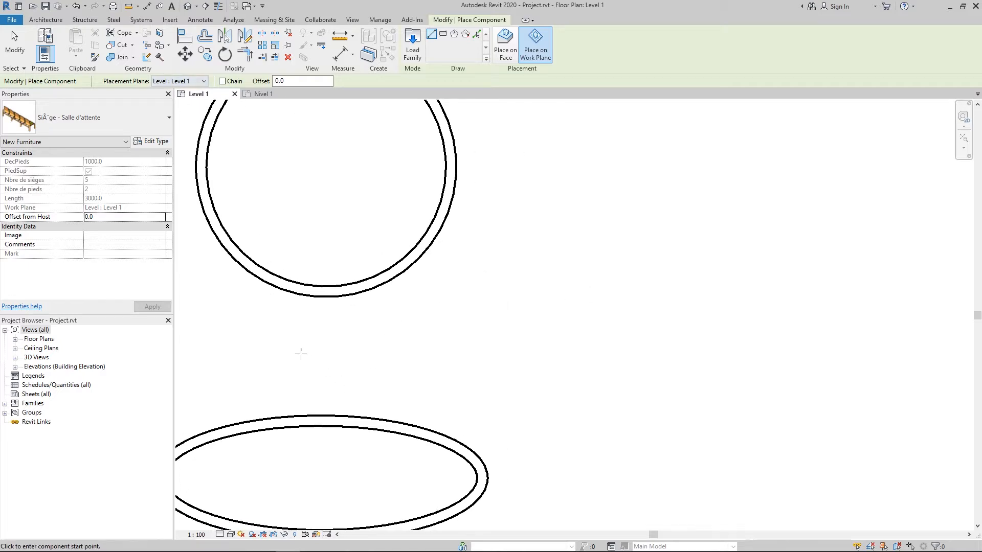
pyautogui.click(300, 353)
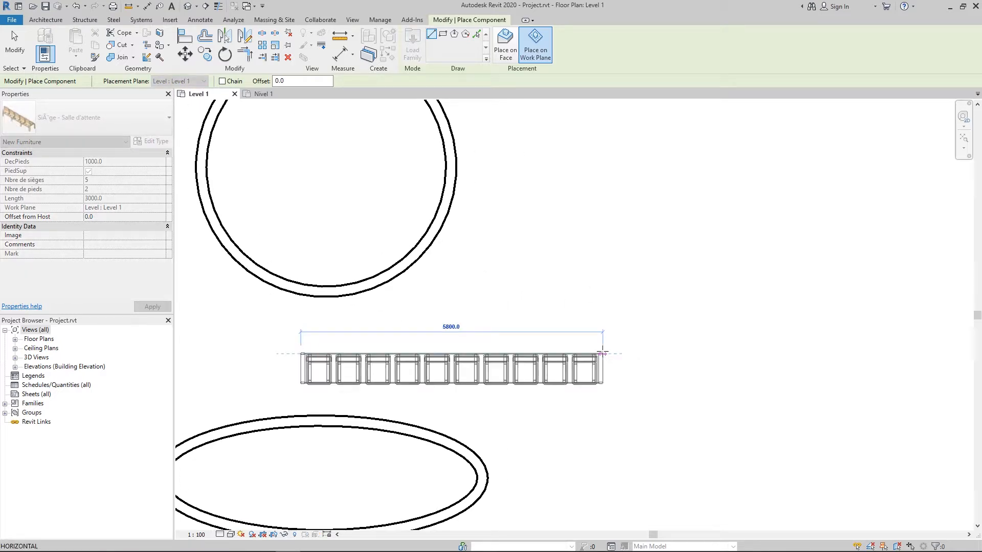
pyautogui.click(602, 353)
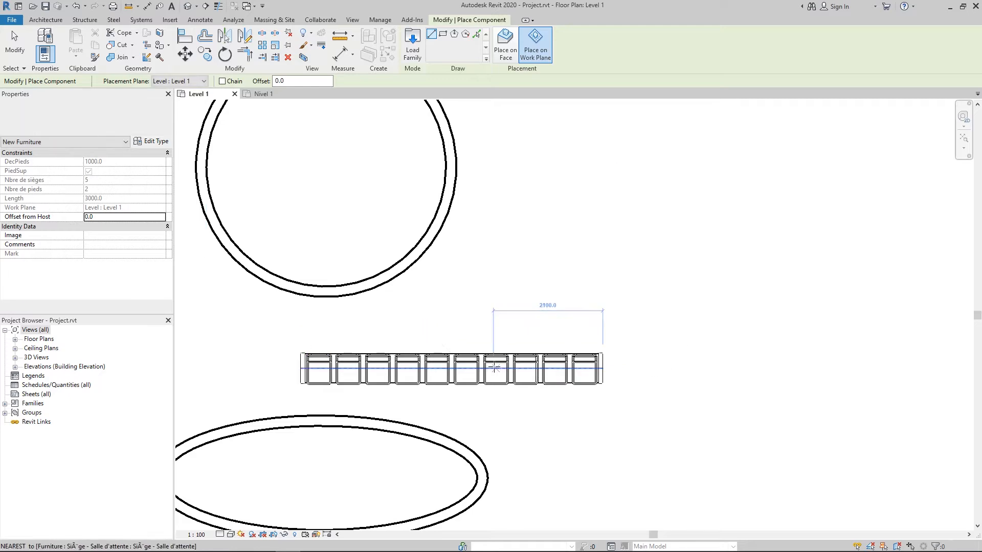
pyautogui.click(13, 36)
# Move the row of waiting-room seats about 1500 mm to the right between the circular and elliptical walls.
pyautogui.click(475, 364)
pyautogui.scroll(2, 425, 363)
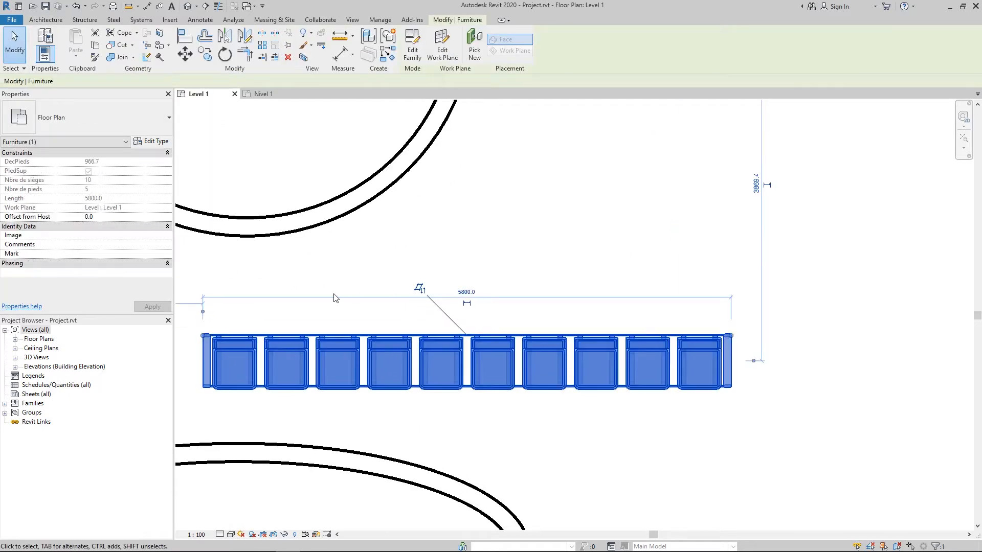
pyautogui.click(335, 296)
pyautogui.scroll(-3, 335, 337)
pyautogui.click(368, 341)
pyautogui.moveTo(540, 322); pyautogui.dragTo(555, 334, button='middle')
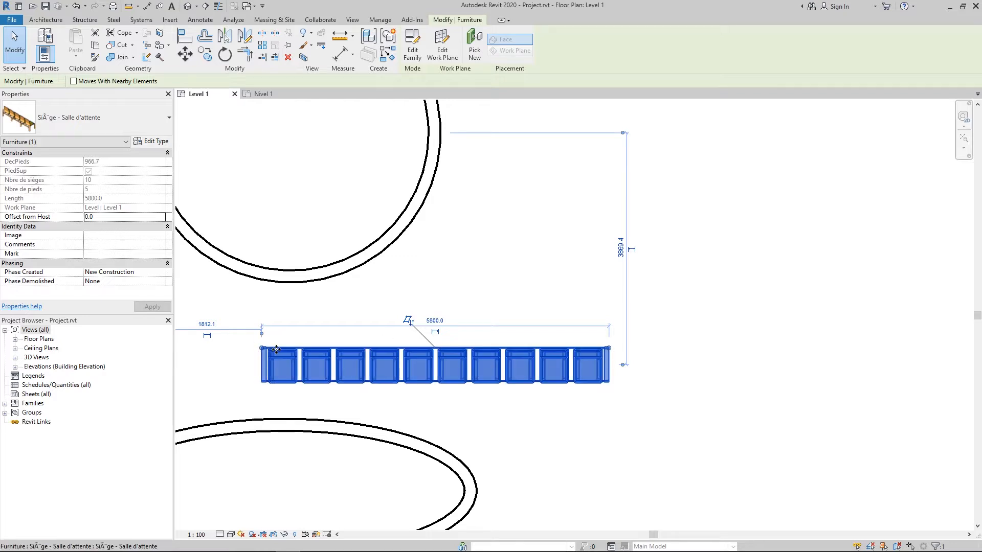
pyautogui.moveTo(275, 350); pyautogui.dragTo(363, 345)
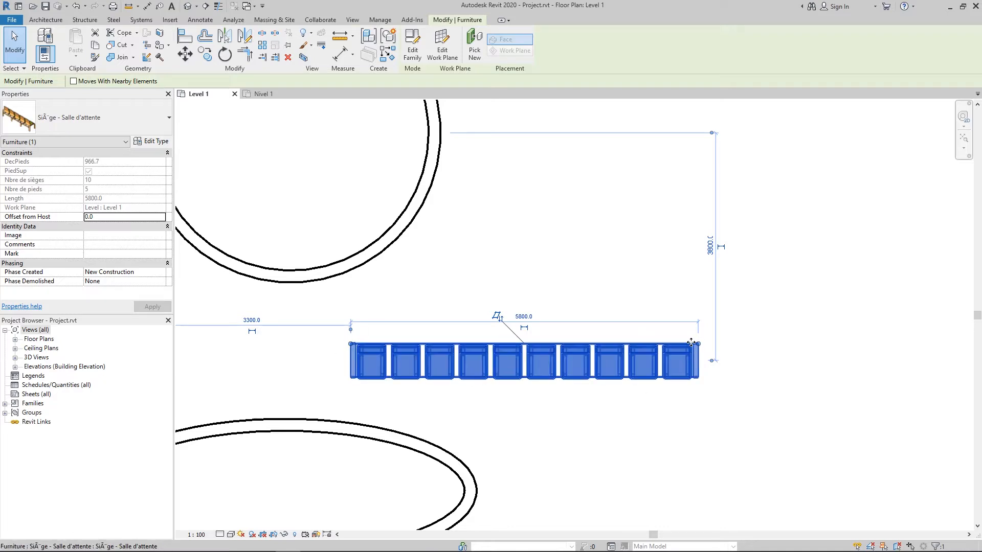
# Stretch the seat row from its right end to a length of 9800 mm at a 21° angle.
pyautogui.click(698, 346)
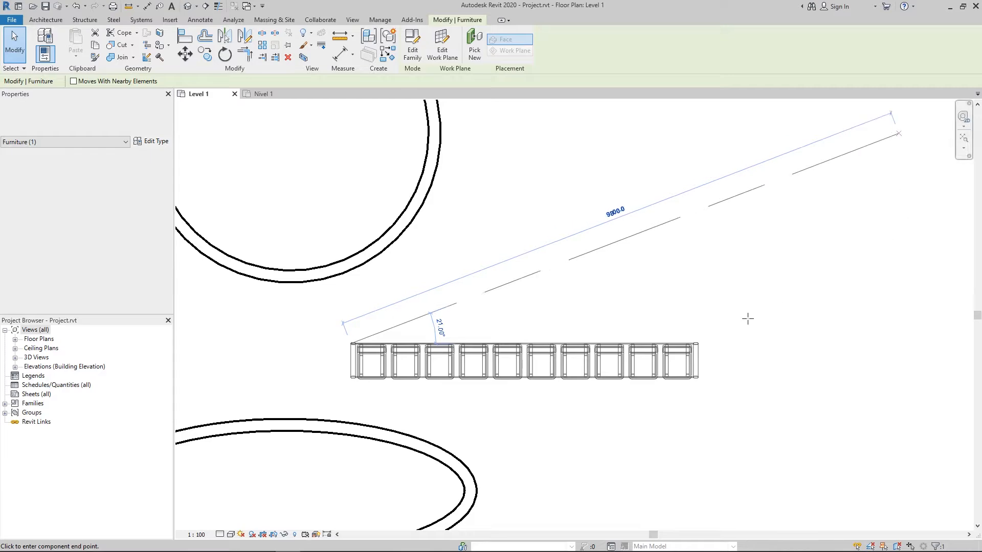
pyautogui.moveTo(720, 327); pyautogui.dragTo(618, 370, button='middle')
pyautogui.click(521, 405)
pyautogui.scroll(2, 367, 368)
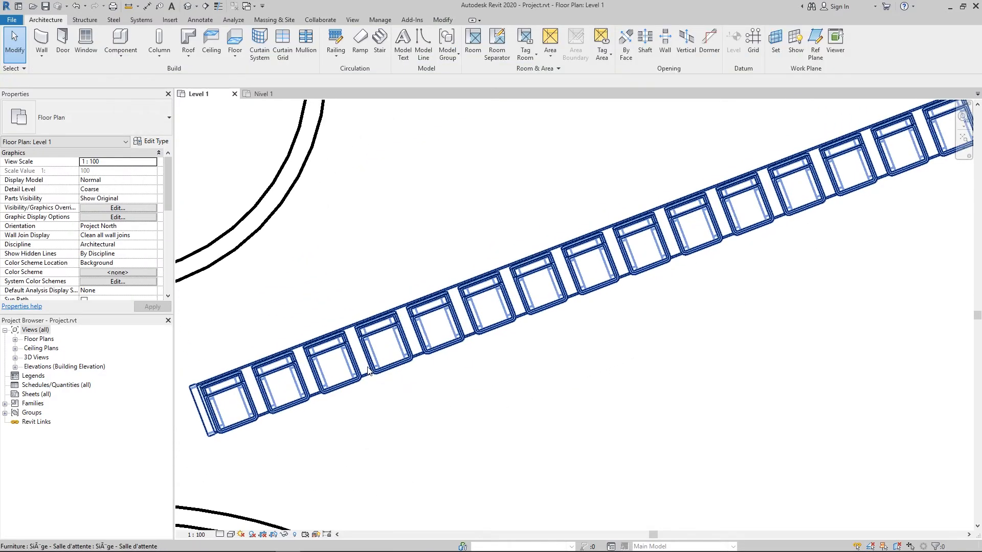
pyautogui.scroll(-3, 367, 368)
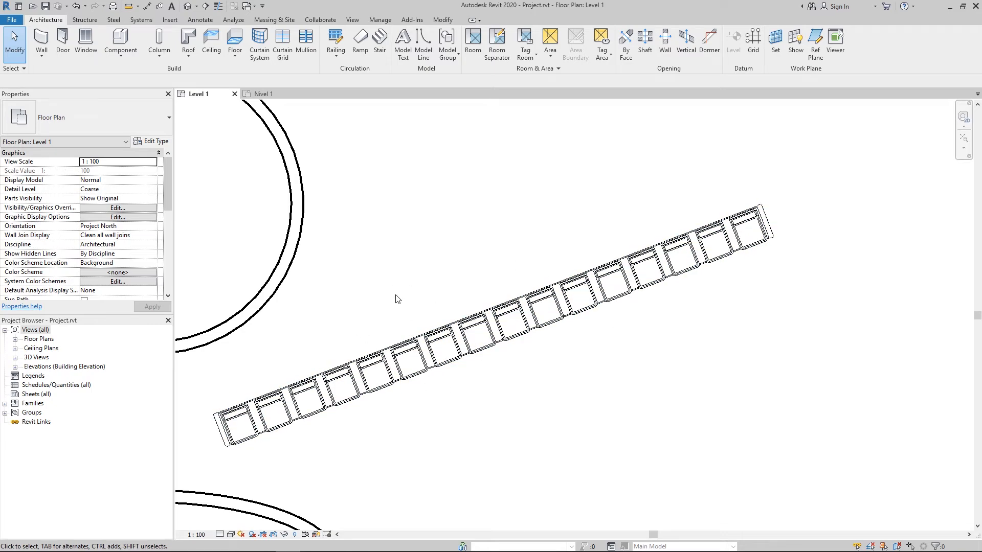
# Move the inclined seat row upward, closer to the circular wall, and deselect it.
pyautogui.moveTo(391, 357); pyautogui.dragTo(409, 306)
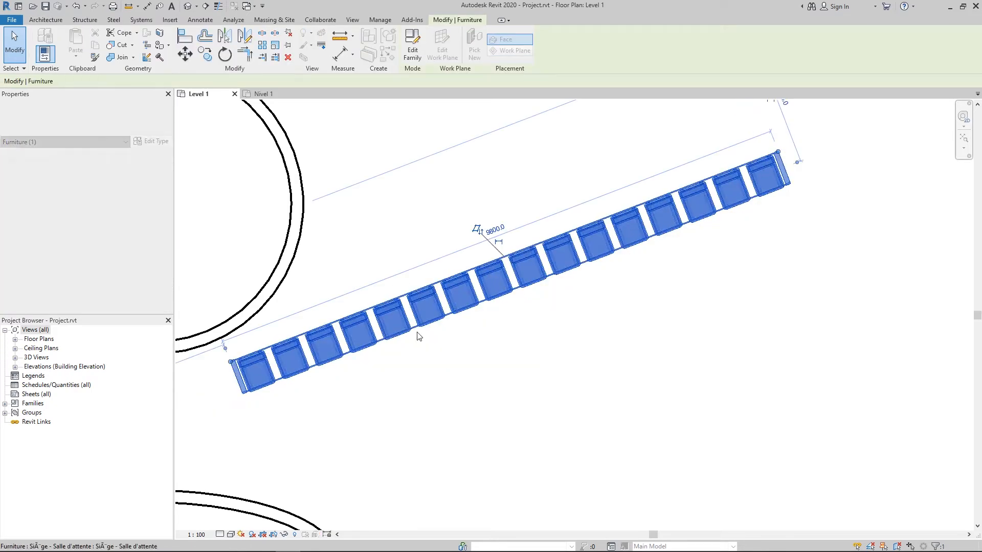
pyautogui.click(430, 354)
pyautogui.scroll(-1, 433, 356)
pyautogui.scroll(-2, 433, 358)
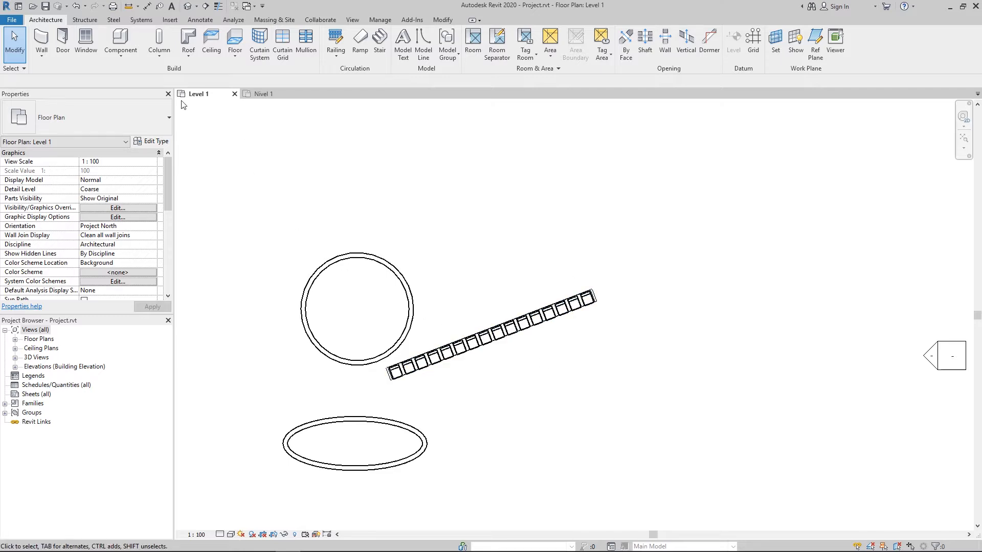
# Start placing a component and browse for a family to load in the Lighting folder of the US Metric library.
pyautogui.click(123, 42)
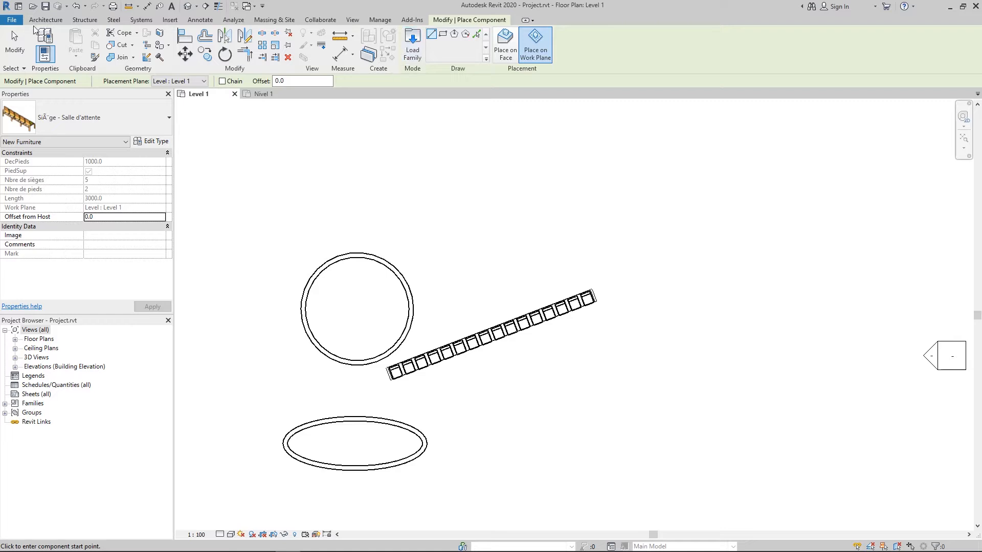
pyautogui.click(412, 48)
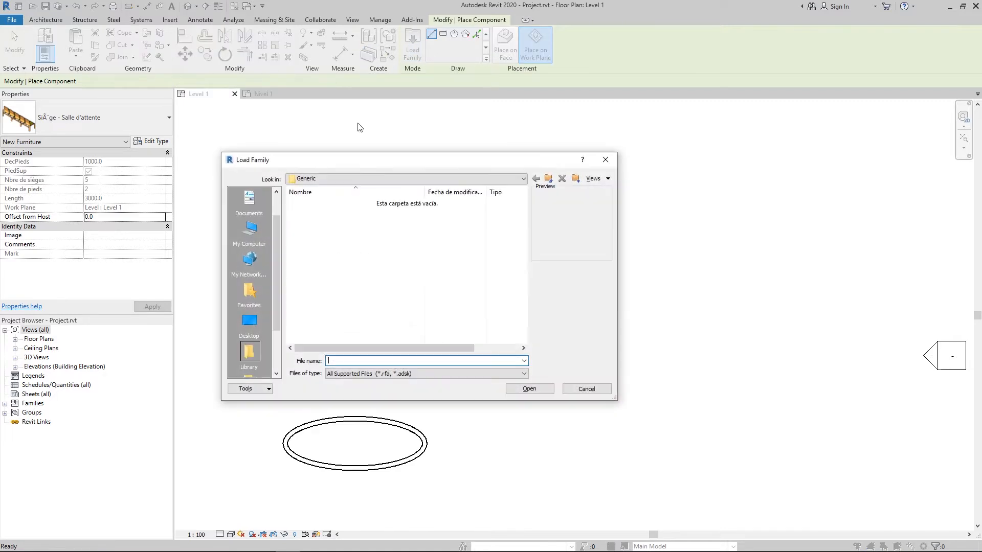
pyautogui.click(549, 179)
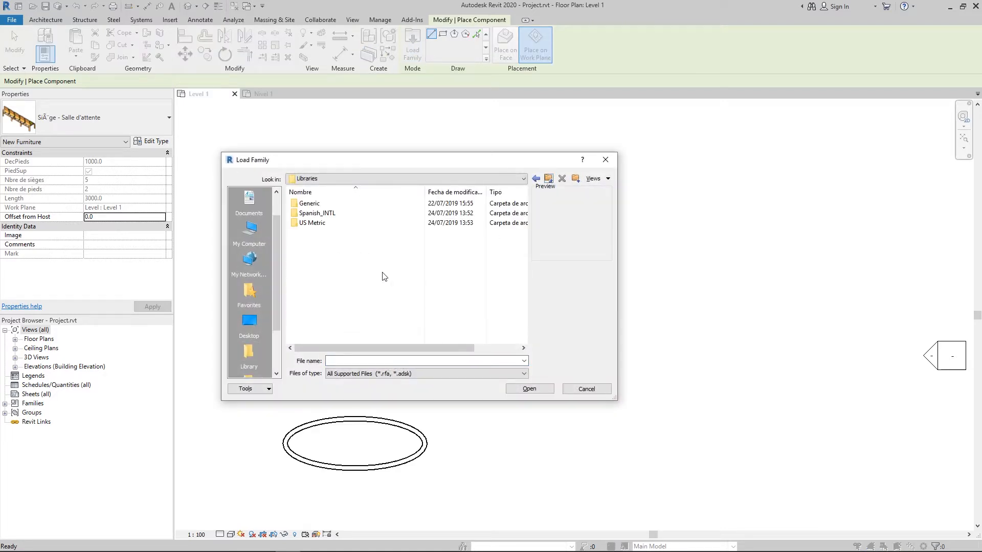
pyautogui.click(315, 226)
pyautogui.doubleClick(303, 227)
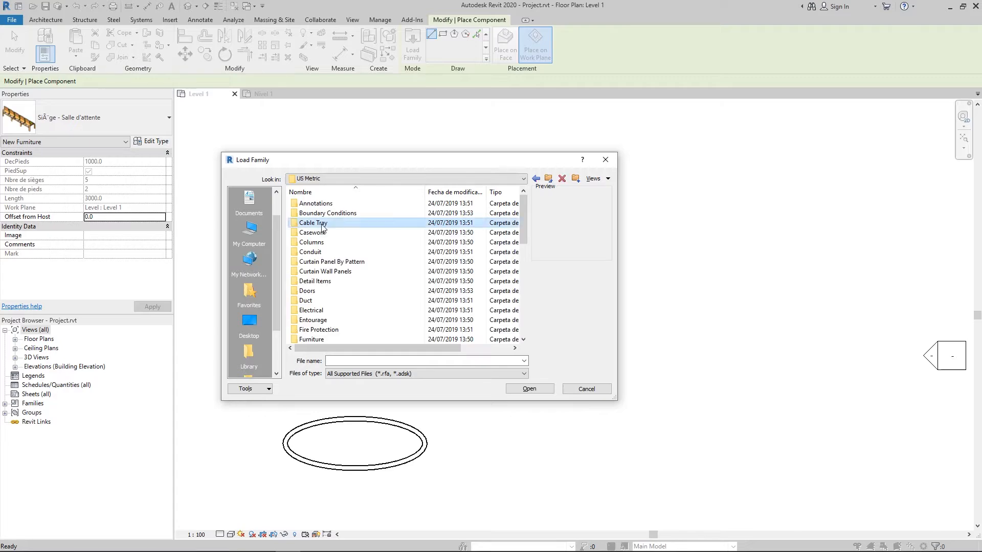
pyautogui.scroll(-6, 323, 228)
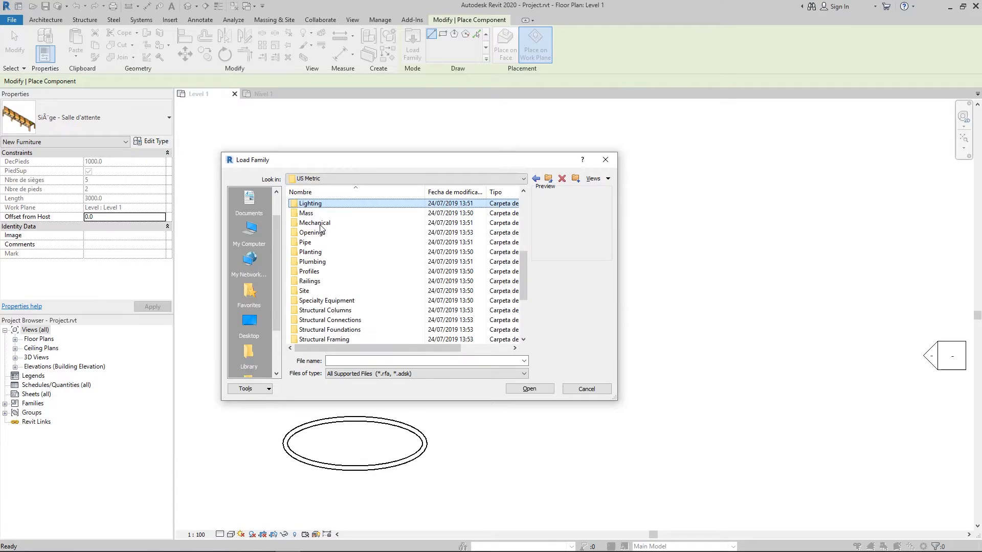
pyautogui.doubleClick(296, 205)
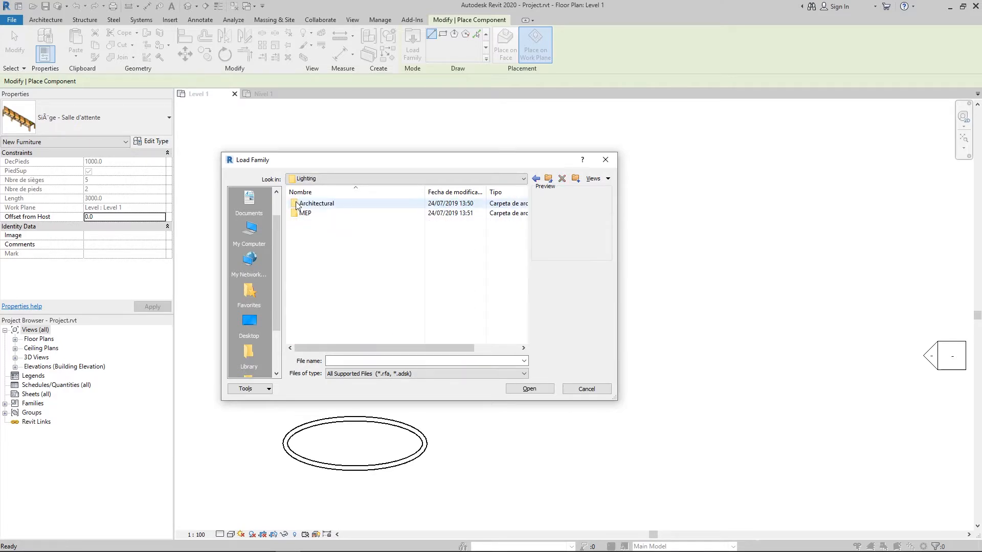
# Examine the location of the Lighting folder within the Revit 2020 library path.
pyautogui.click(346, 178)
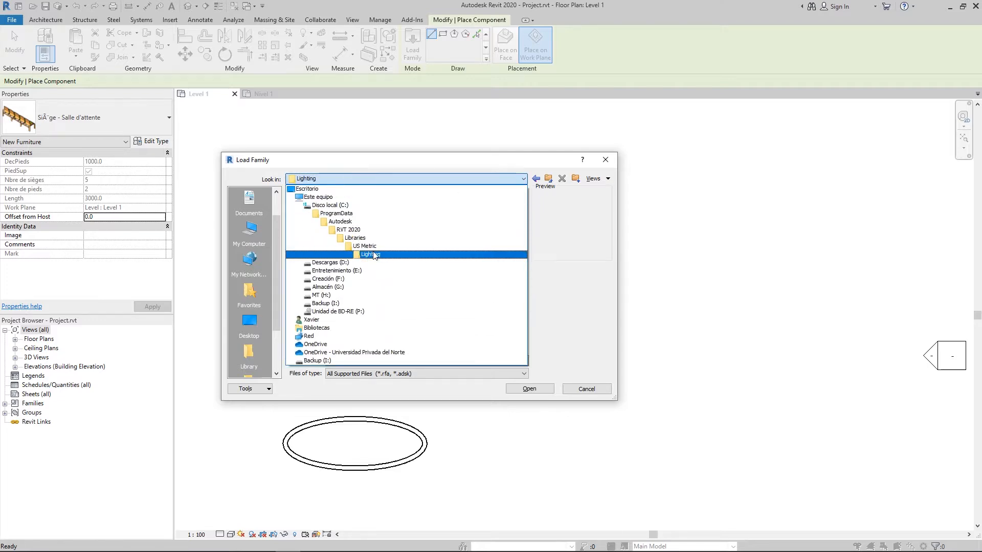
pyautogui.click(373, 254)
pyautogui.click(325, 179)
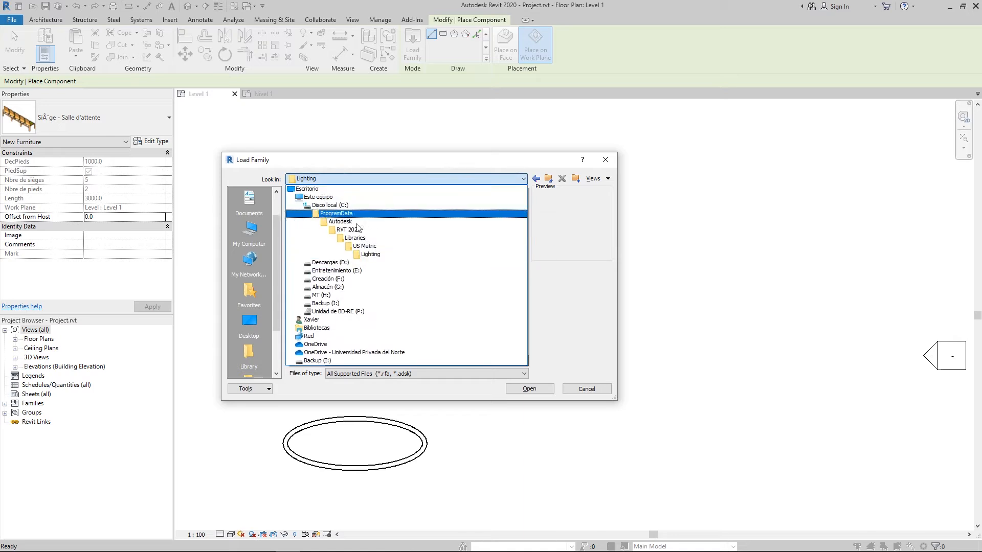
pyautogui.click(361, 254)
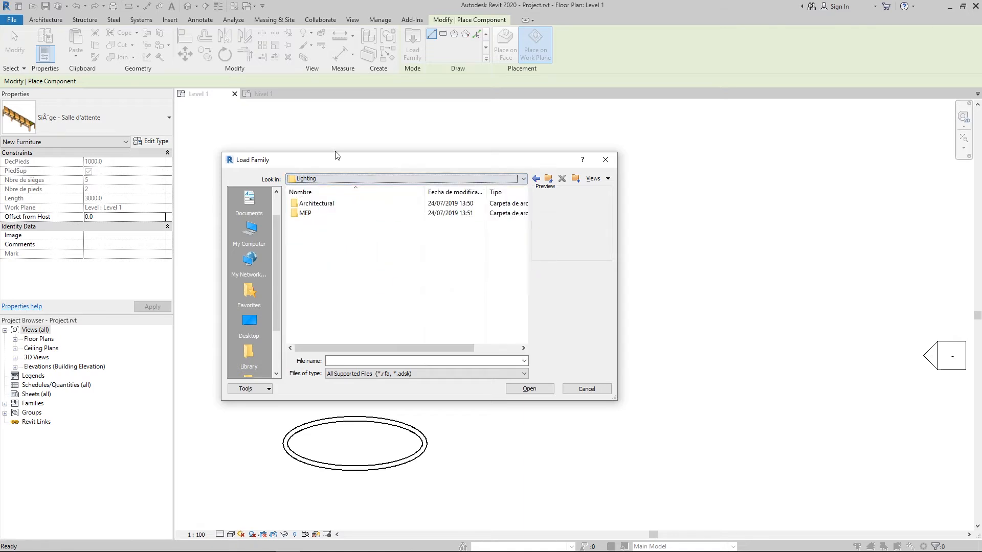
pyautogui.moveTo(339, 165); pyautogui.dragTo(386, 169)
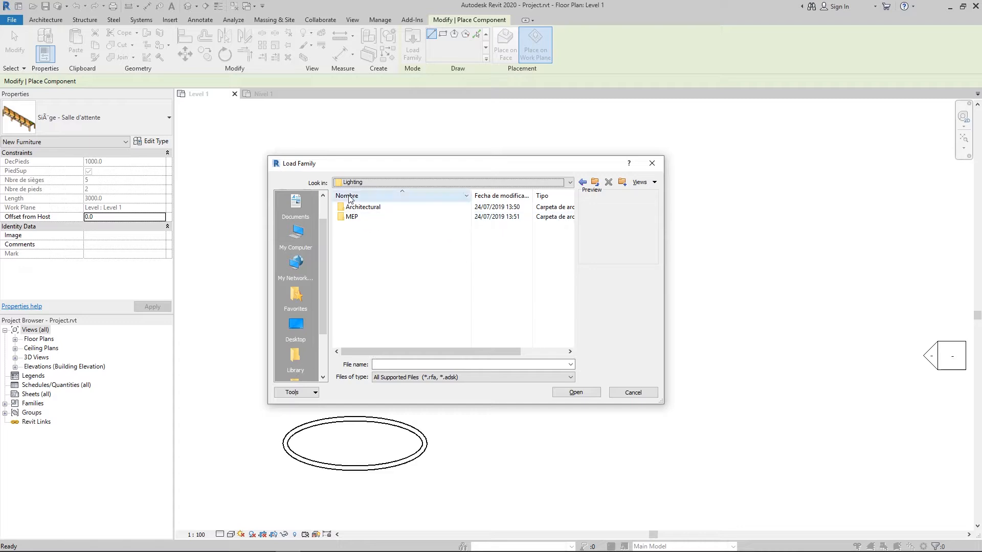
# Load the family M_Troffer Light - Parabolic Rectangular.rfa from the Internal folder of the Architectural lighting library.
pyautogui.doubleClick(361, 207)
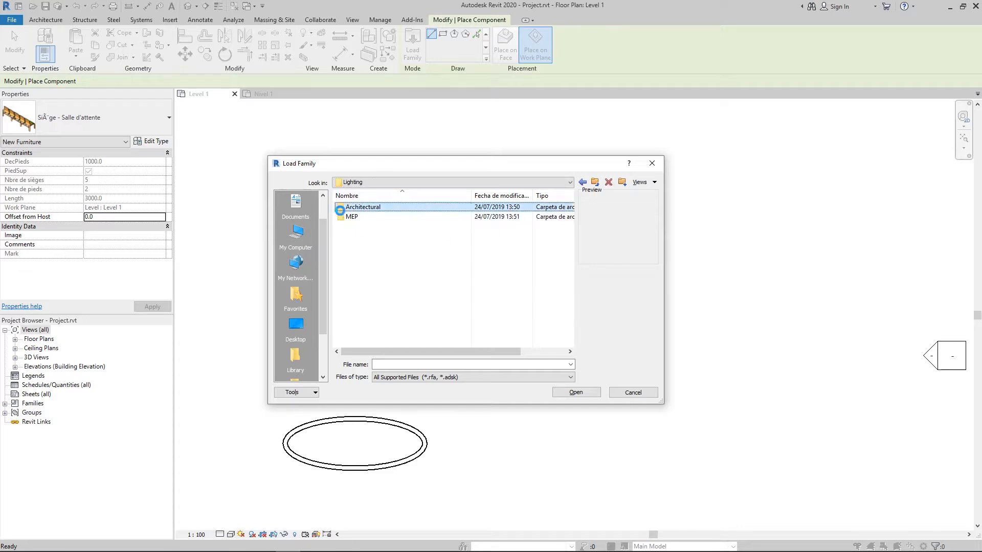
pyautogui.doubleClick(354, 217)
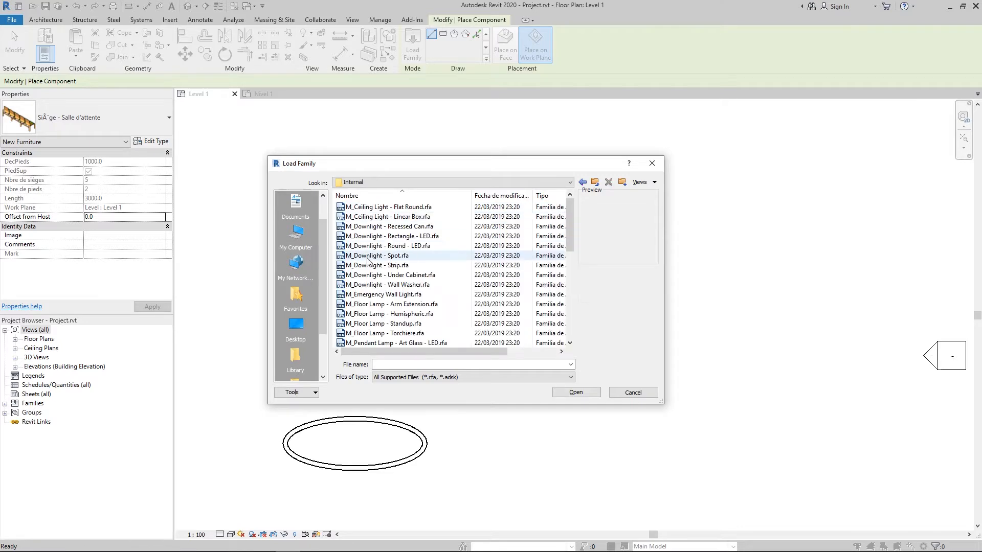
pyautogui.scroll(-5, 383, 317)
pyautogui.click(384, 323)
pyautogui.click(382, 313)
pyautogui.click(380, 304)
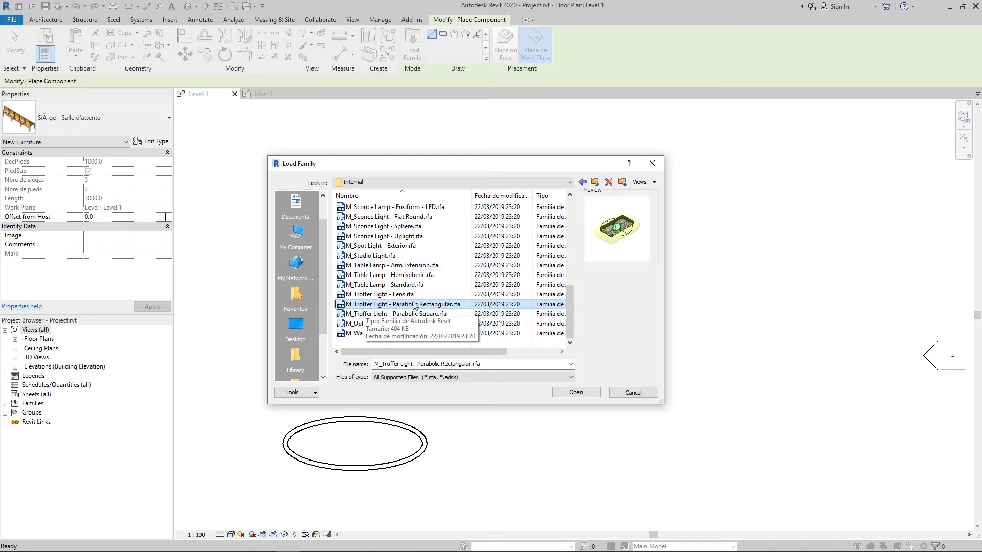
pyautogui.doubleClick(381, 305)
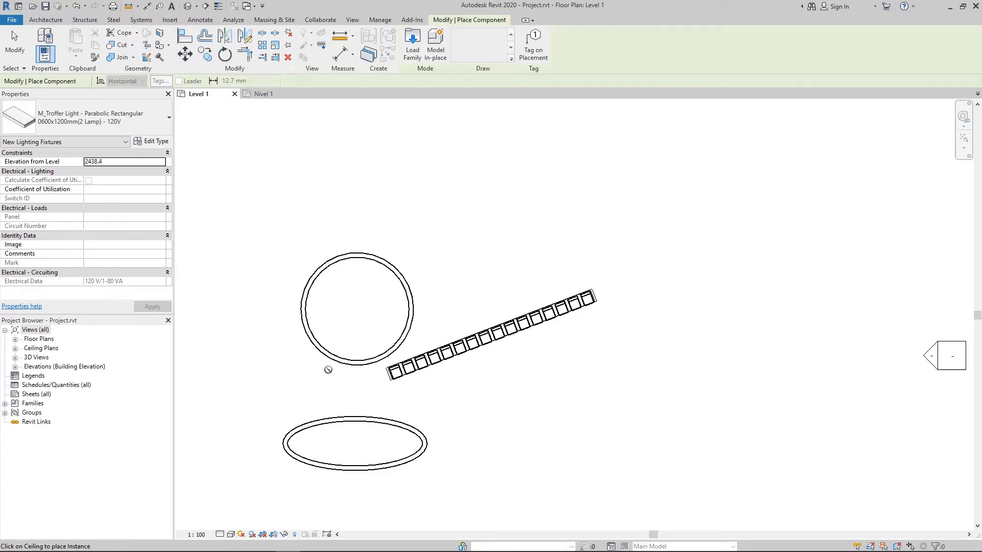
# Leave the light placement and open the Level 1 reflected ceiling plan, showing the whole ceiling grid.
pyautogui.click(15, 349)
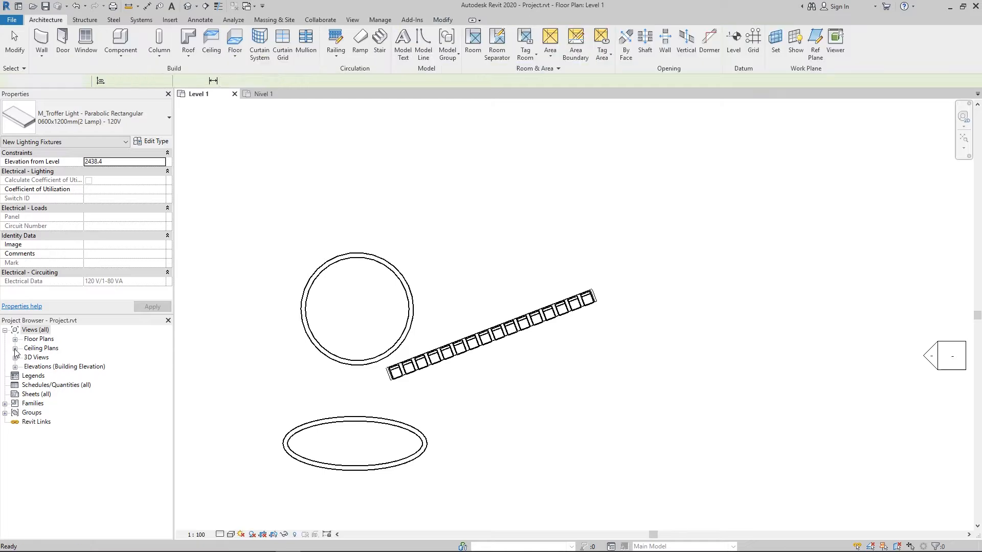
pyautogui.doubleClick(43, 358)
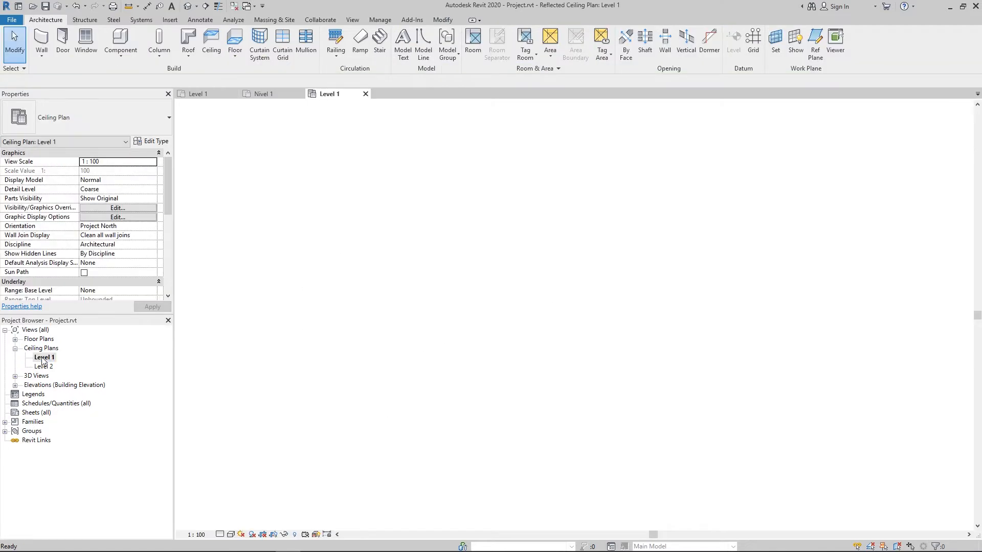
pyautogui.scroll(-3, 588, 307)
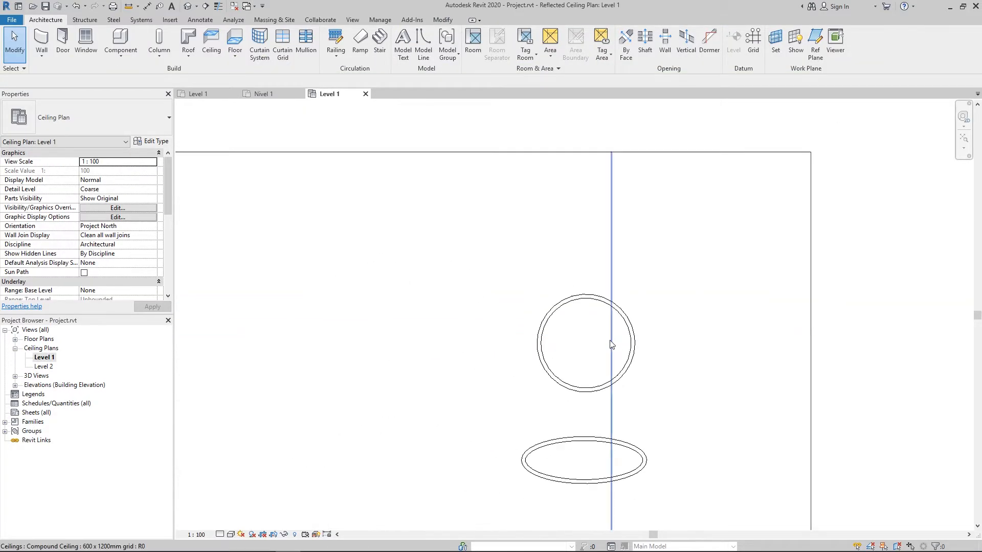
pyautogui.scroll(2, 409, 385)
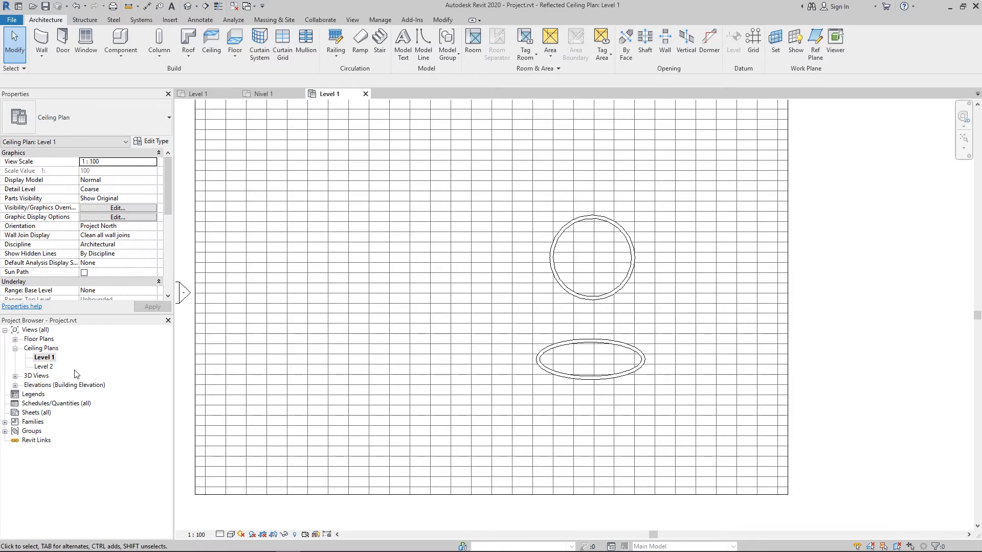
pyautogui.scroll(-3, 419, 435)
pyautogui.scroll(2, 400, 354)
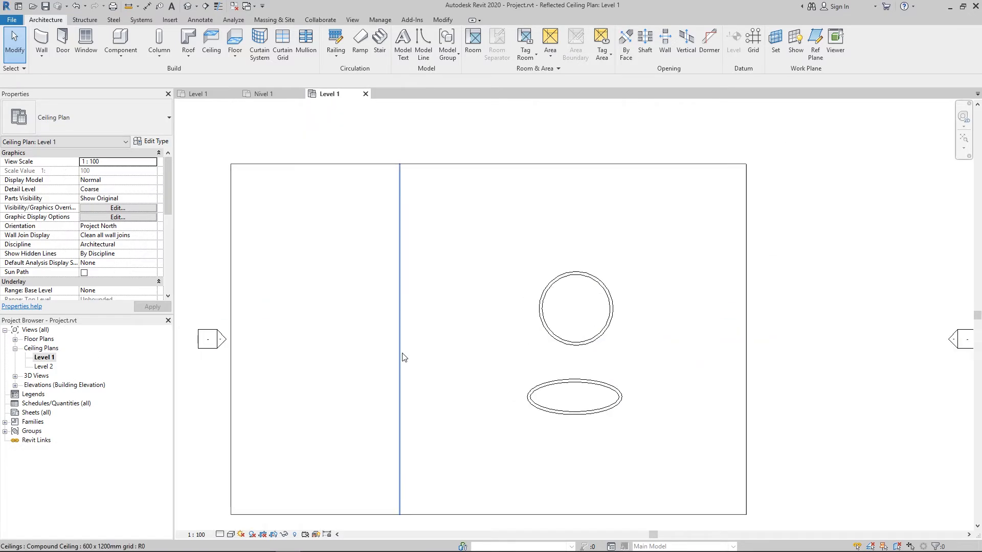
pyautogui.click(45, 356)
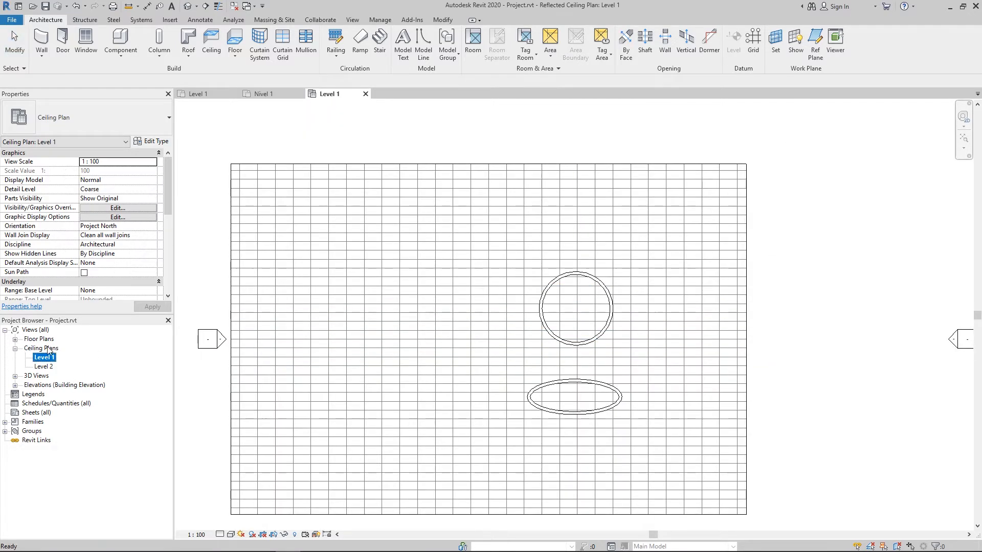
# List the floor plan views and point out the Level 1 floor plan beside the Level 1 ceiling plan.
pyautogui.click(16, 339)
pyautogui.click(41, 349)
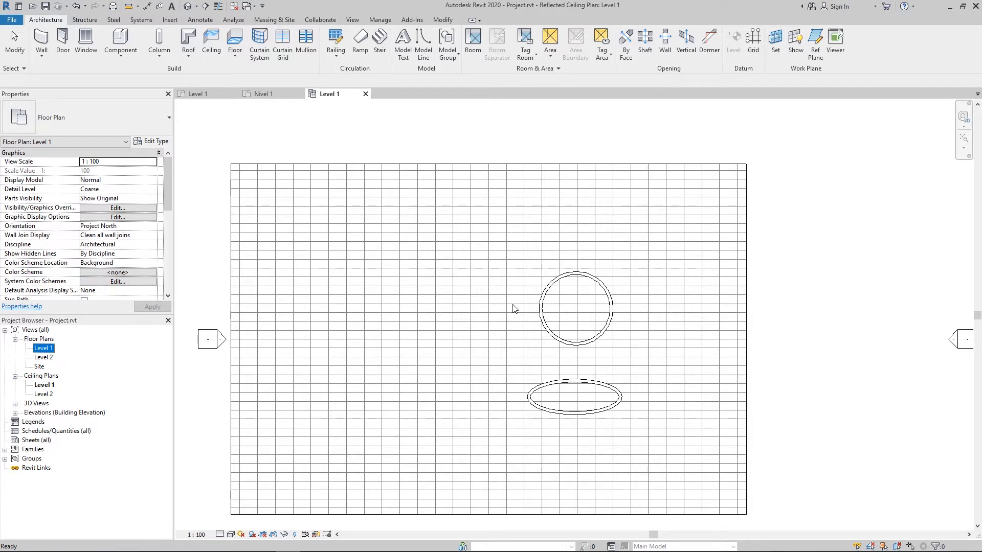
pyautogui.click(578, 324)
# Place seven 0600x1200mm(2 Lamp) - 120V troffer lights on the ceiling: six in a rough column left of the walls and one beside the lowest.
pyautogui.scroll(4, 580, 336)
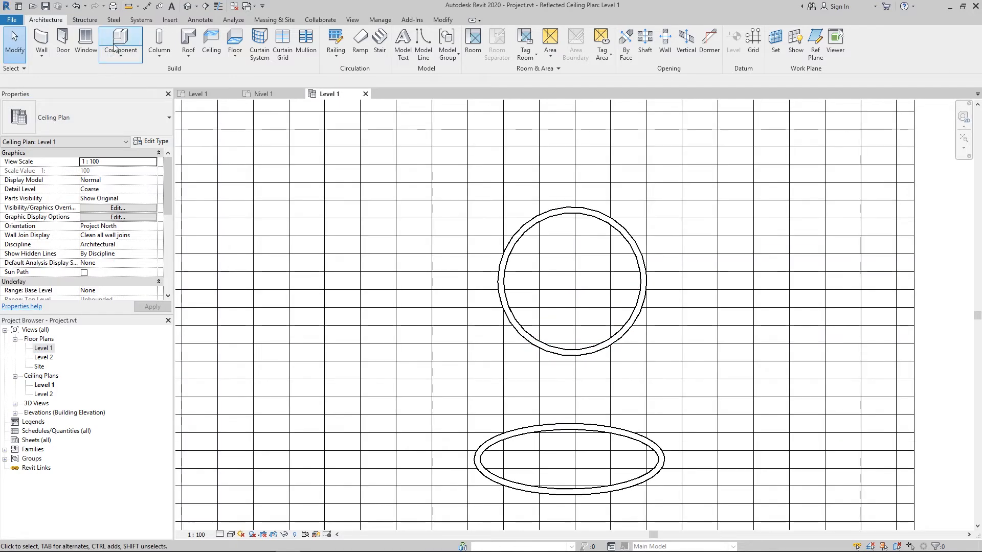
pyautogui.click(118, 41)
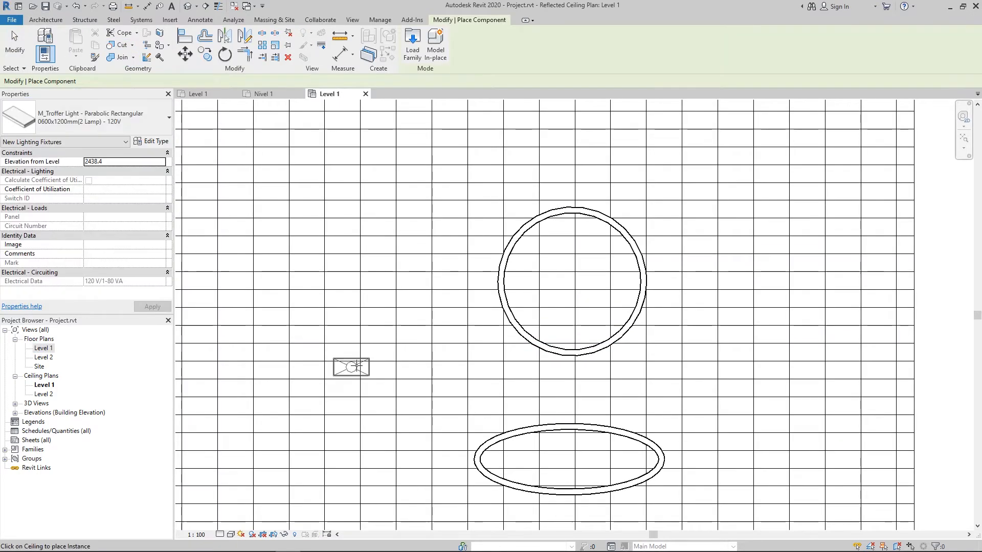
pyautogui.scroll(-4, 526, 303)
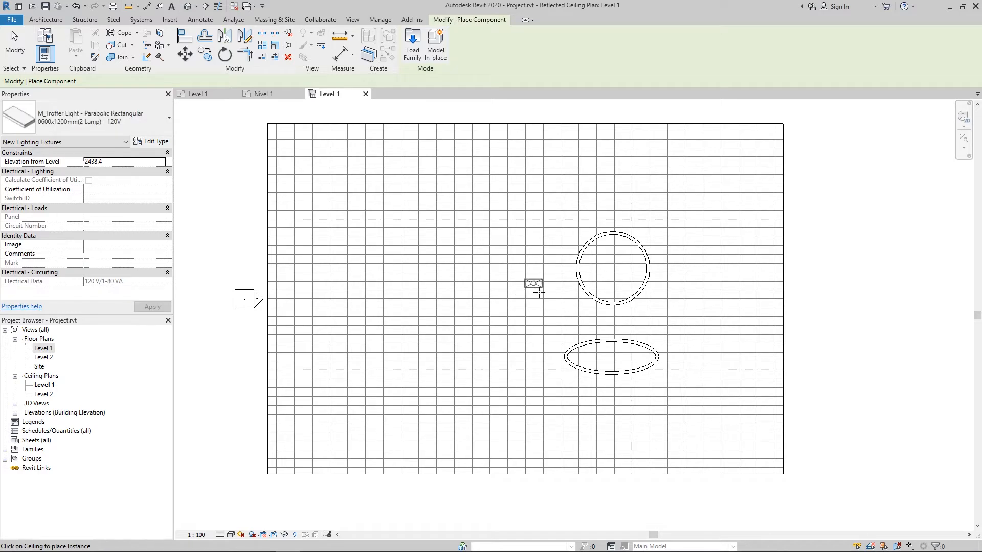
pyautogui.click(498, 262)
pyautogui.click(496, 290)
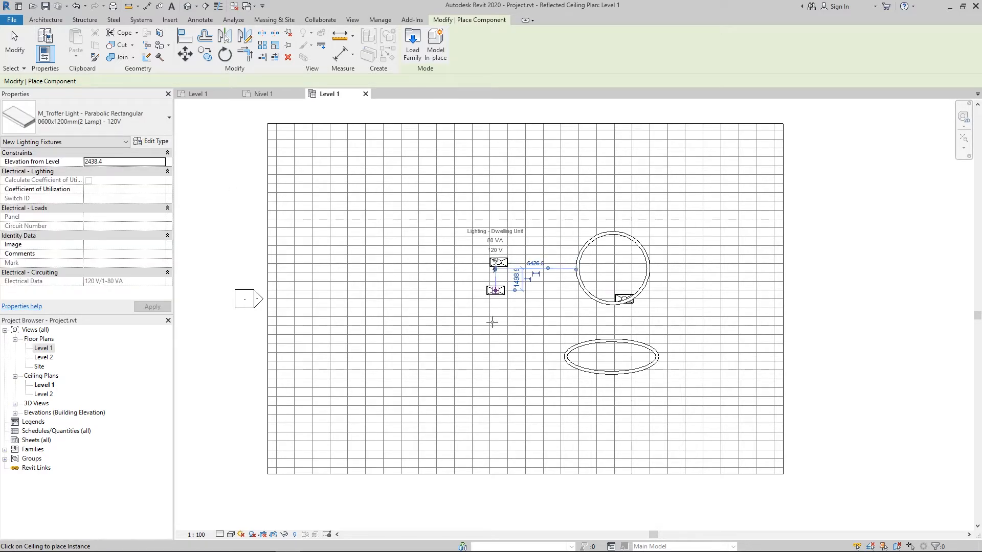
pyautogui.click(492, 323)
pyautogui.click(498, 355)
pyautogui.click(483, 392)
pyautogui.click(498, 417)
pyautogui.click(543, 418)
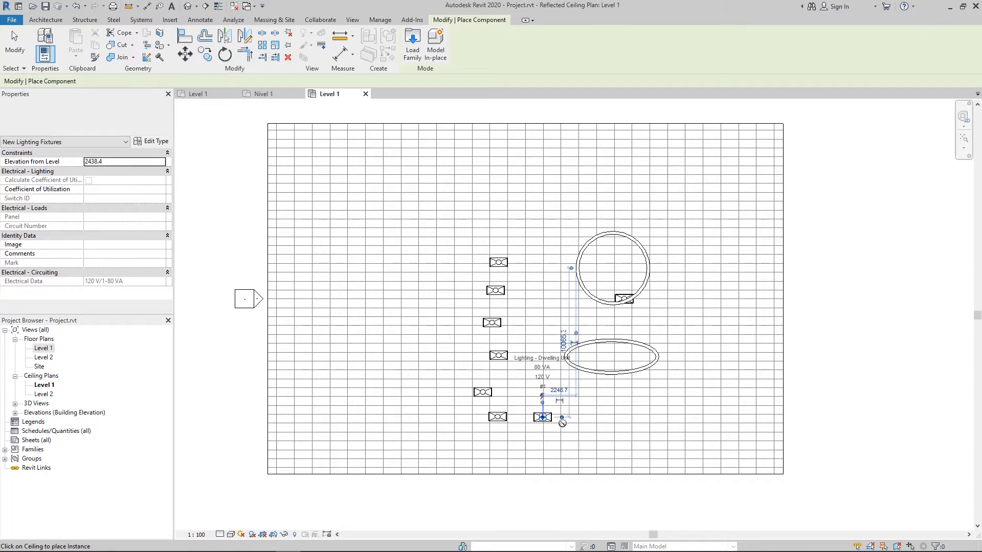
pyautogui.press('Escape')
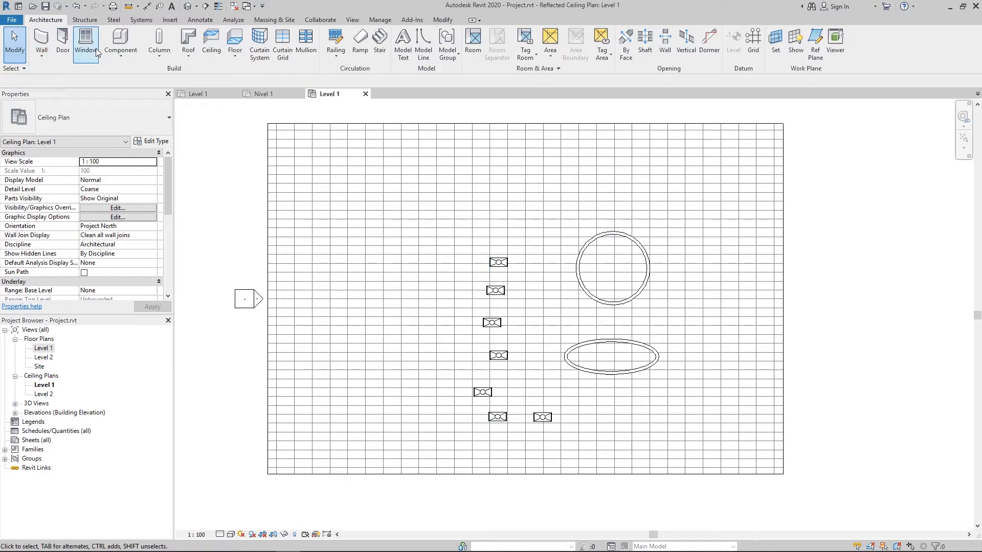
pyautogui.click(62, 37)
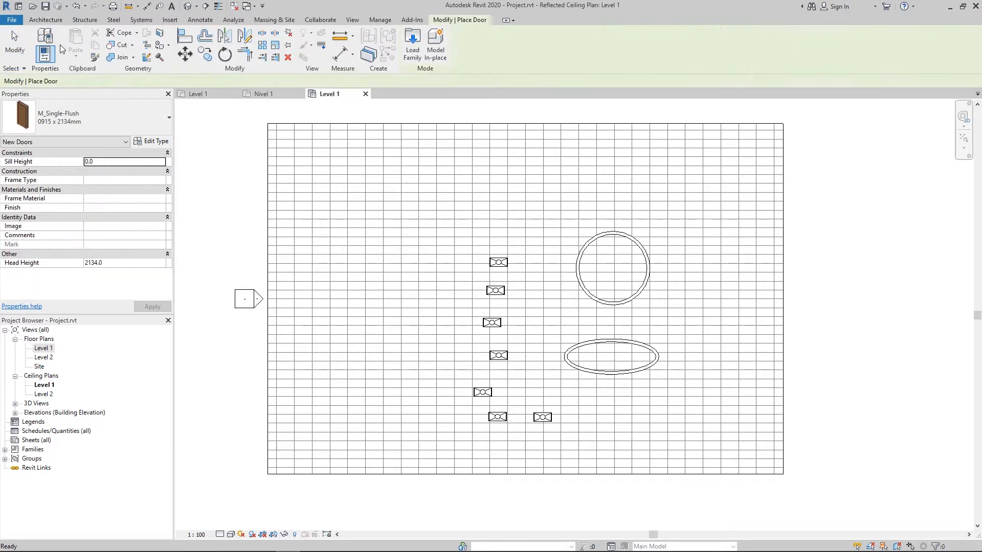
pyautogui.click(45, 19)
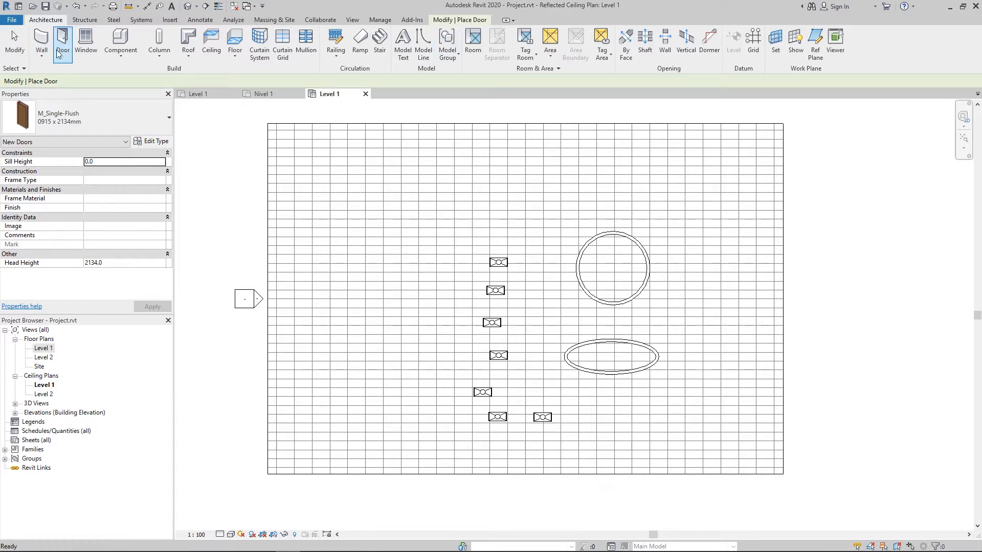
pyautogui.click(478, 21)
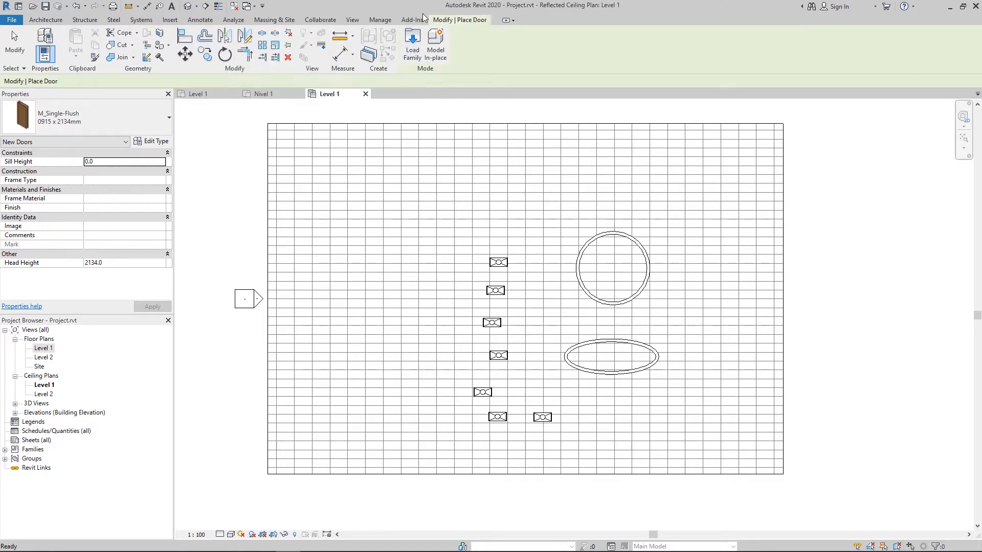
pyautogui.press('Escape')
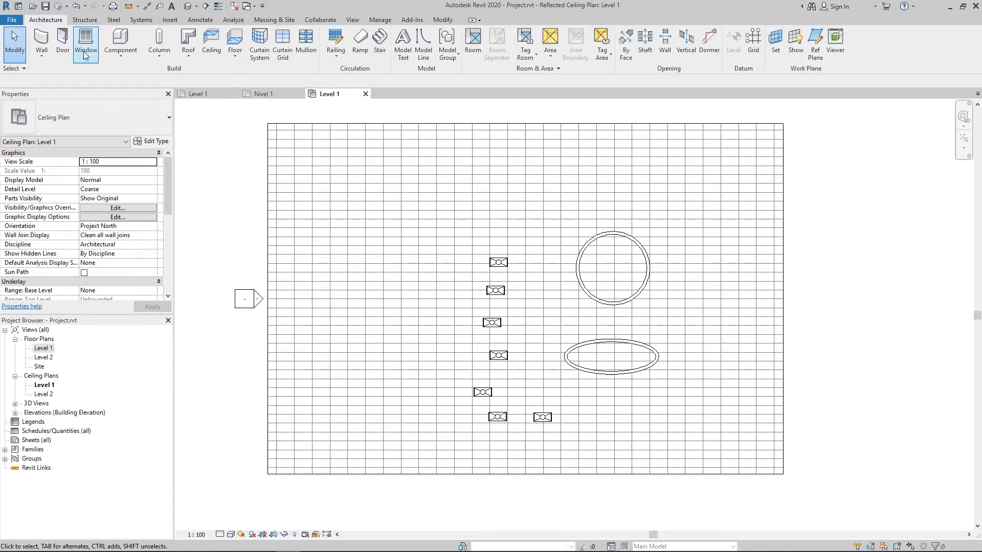
pyautogui.rightClick(361, 206)
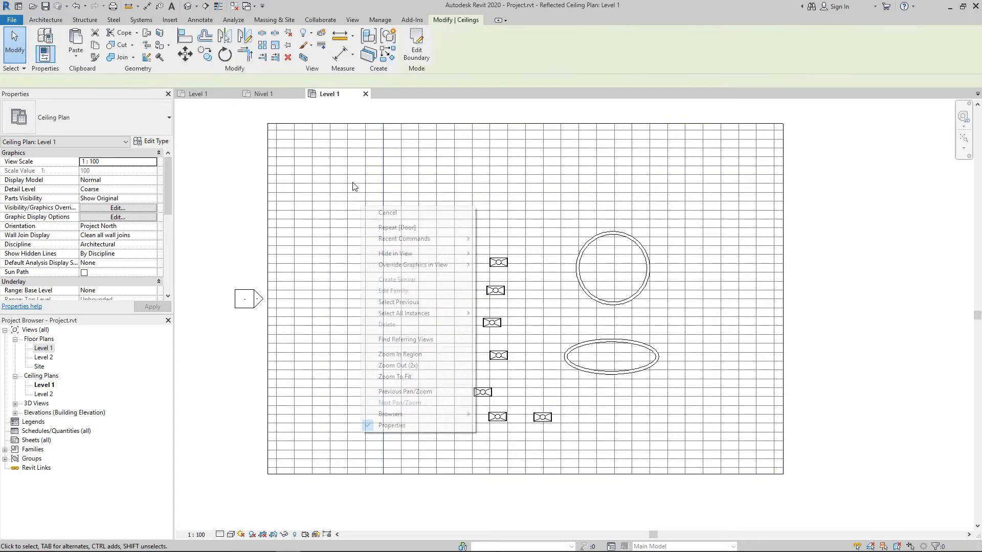
pyautogui.click(217, 191)
pyautogui.press('Escape')
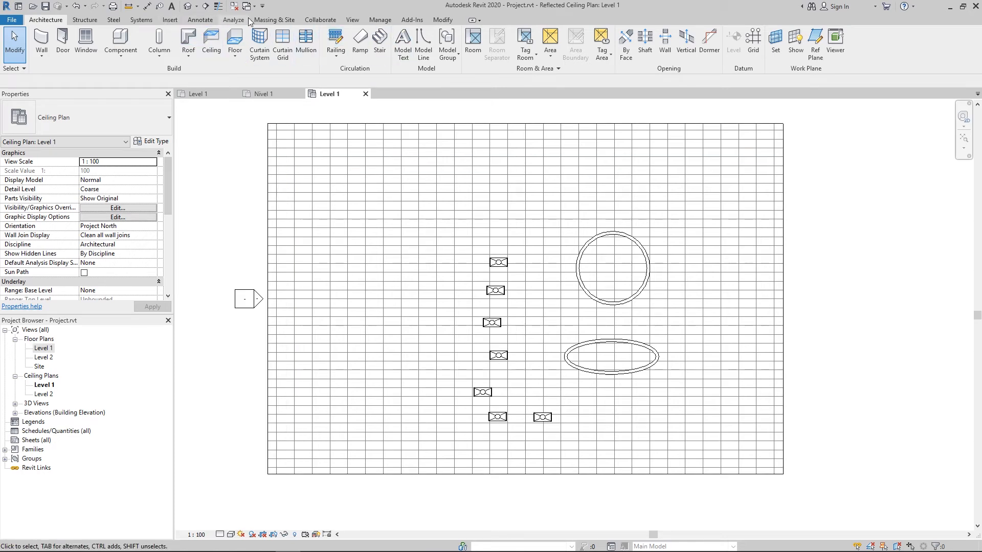
# Preview M_Downlight - Spot.rfa among the loadable families in the Internal lighting folder, and close the dialog without loading it.
pyautogui.click(175, 19)
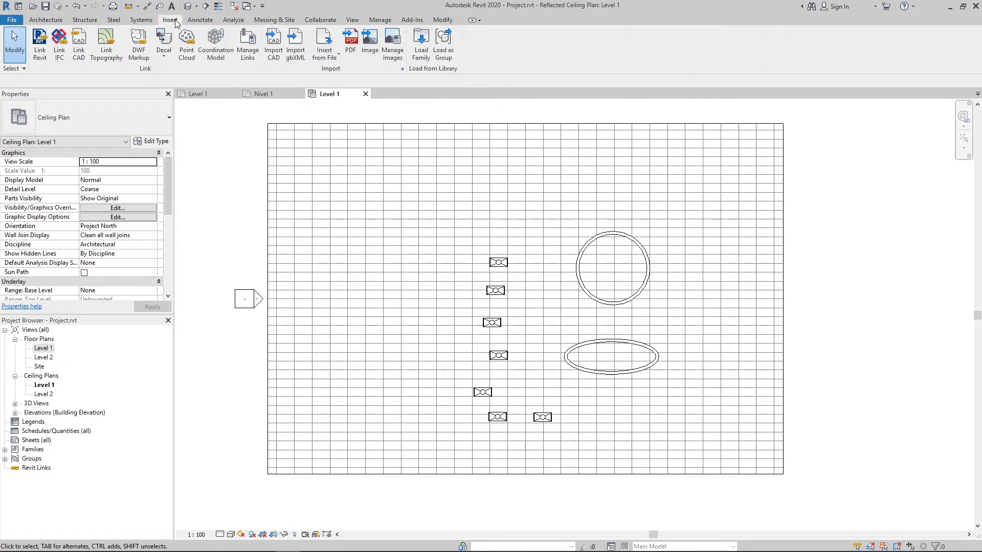
pyautogui.click(421, 46)
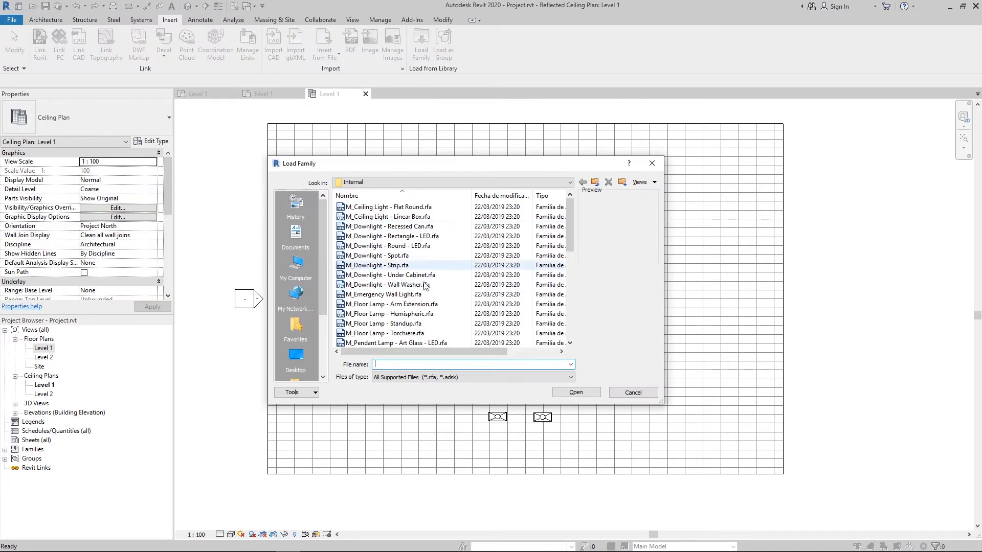
pyautogui.click(475, 255)
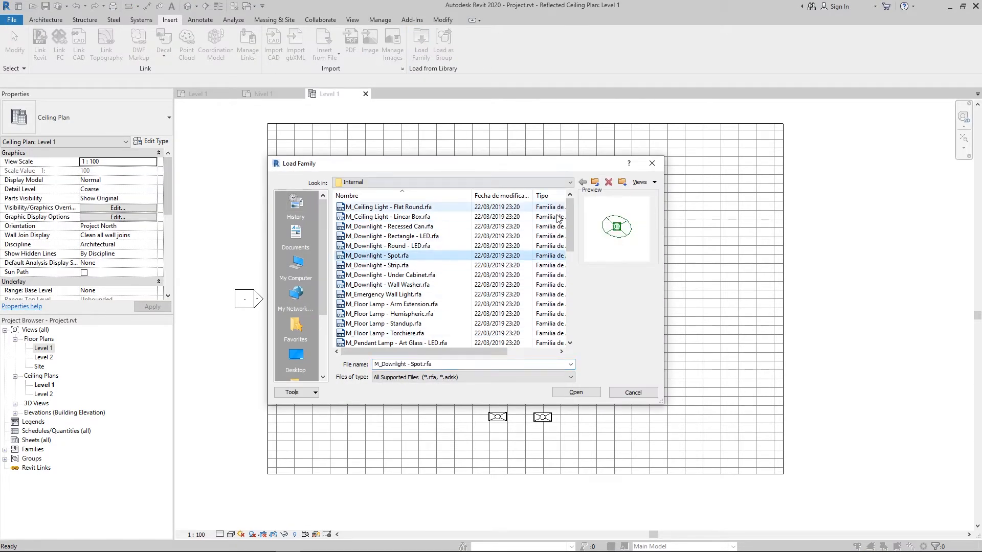
pyautogui.click(652, 163)
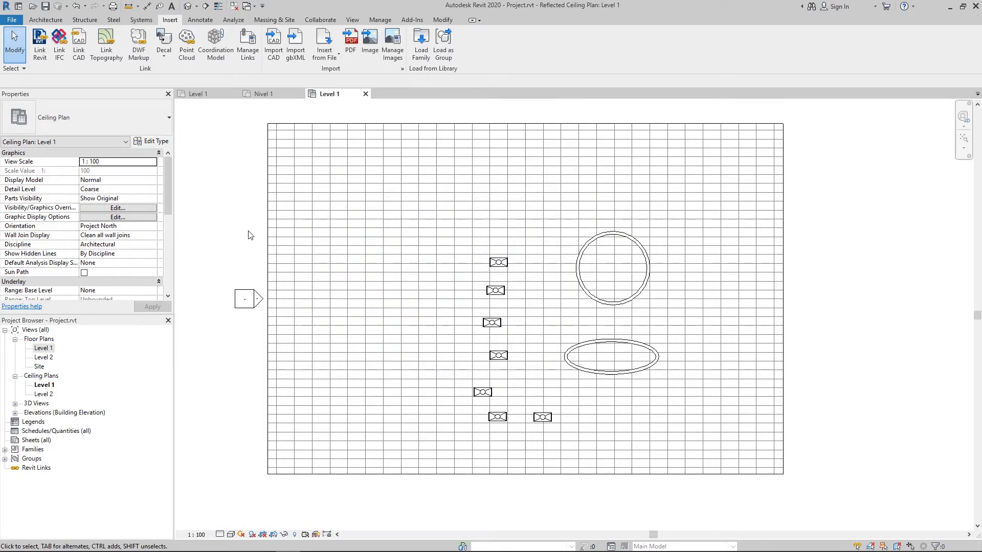
# Move the second-highest troffer light left along its ceiling grid line, to about 10900 mm from the circular wall.
pyautogui.scroll(2, 499, 296)
pyautogui.moveTo(479, 292); pyautogui.dragTo(356, 292)
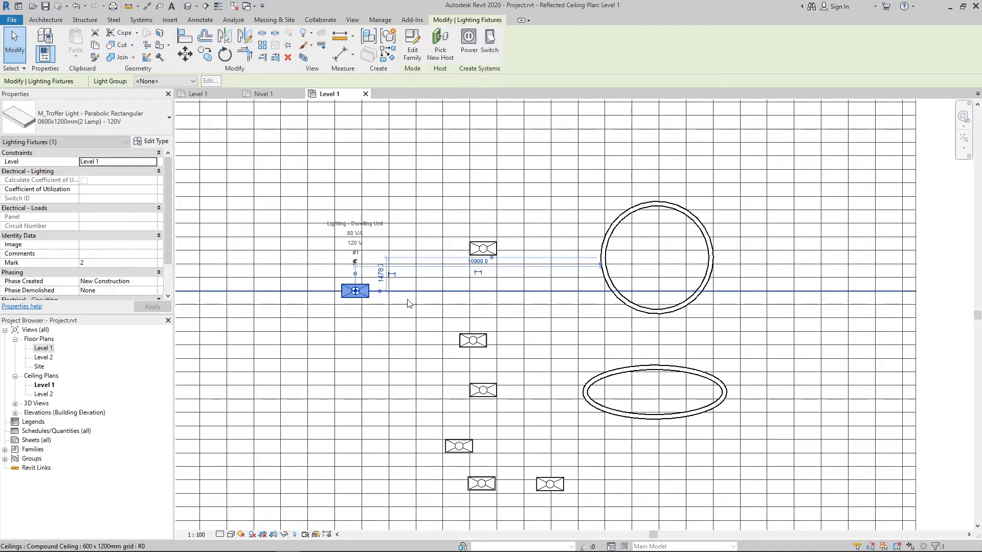
pyautogui.scroll(-2, 410, 301)
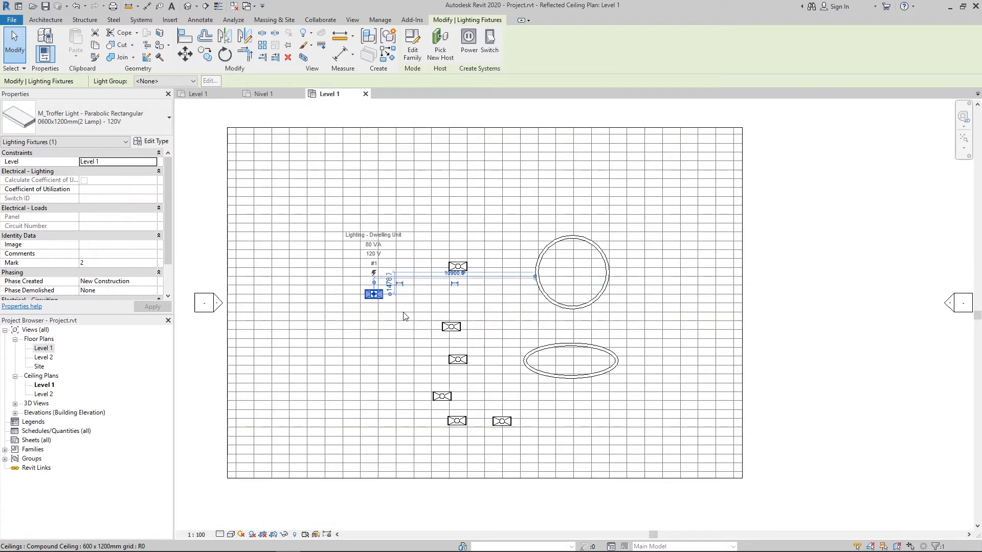
pyautogui.scroll(1, 443, 293)
pyautogui.scroll(-1, 443, 292)
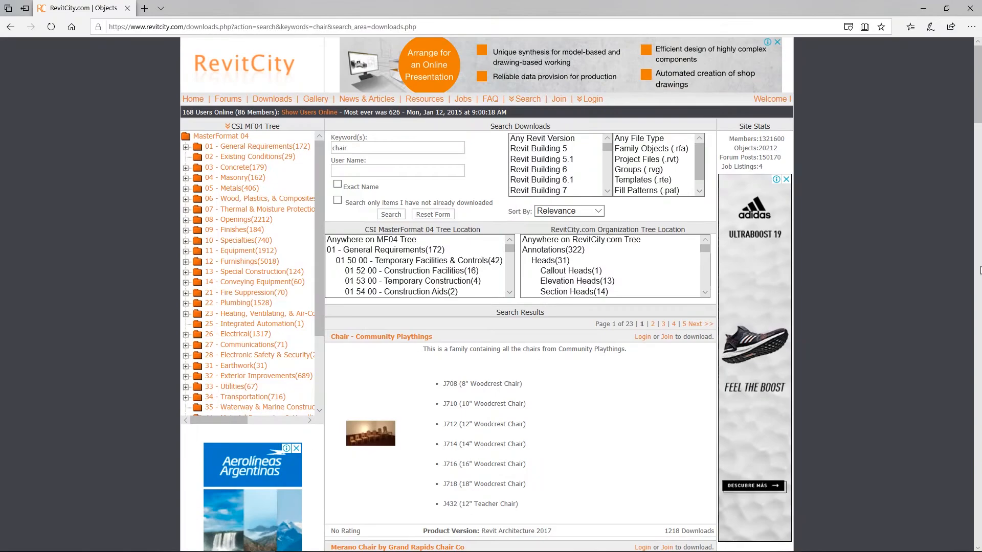
# Switch to the browser and look over RevitCity's chair download results and its home page.
pyautogui.scroll(-7, 788, 360)
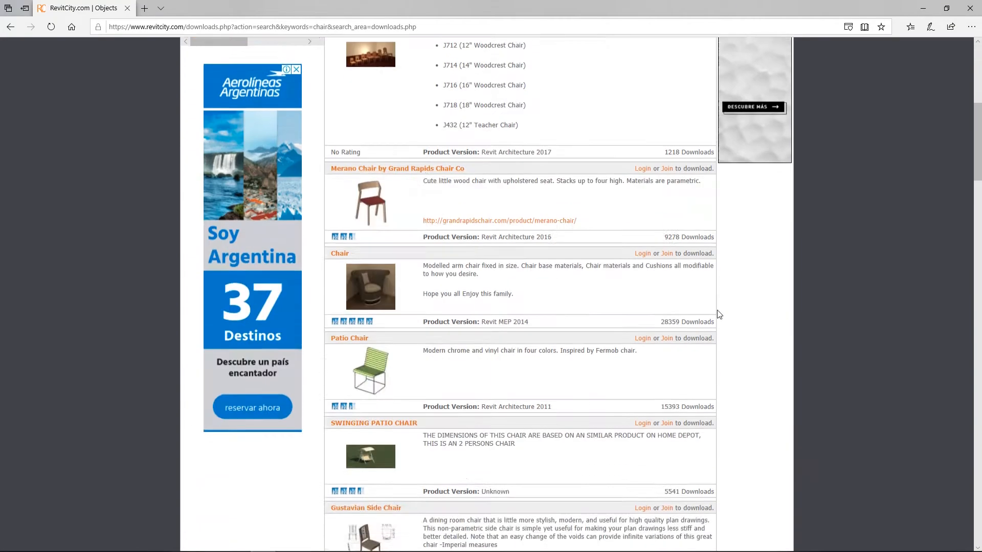
pyautogui.scroll(7, 717, 313)
pyautogui.click(251, 73)
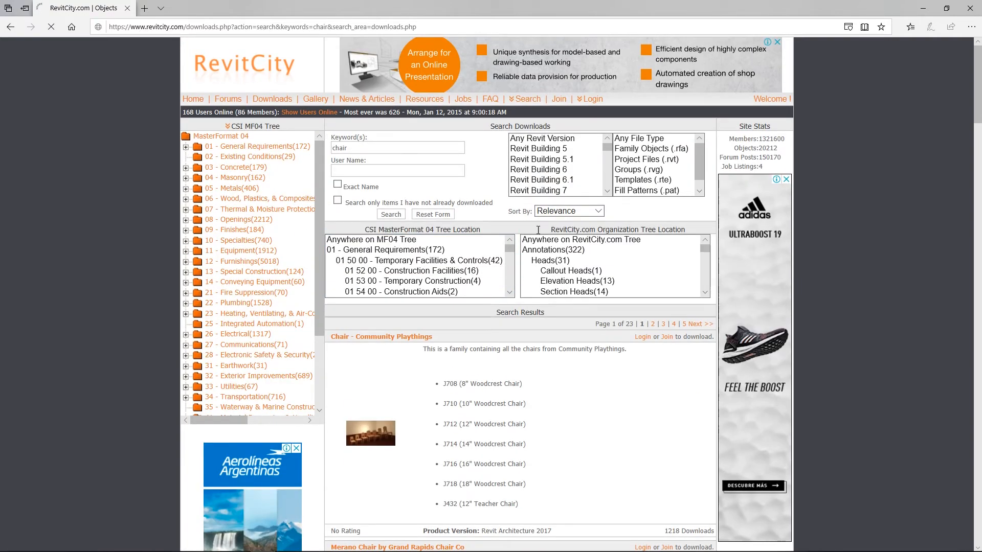
pyautogui.scroll(-5, 364, 308)
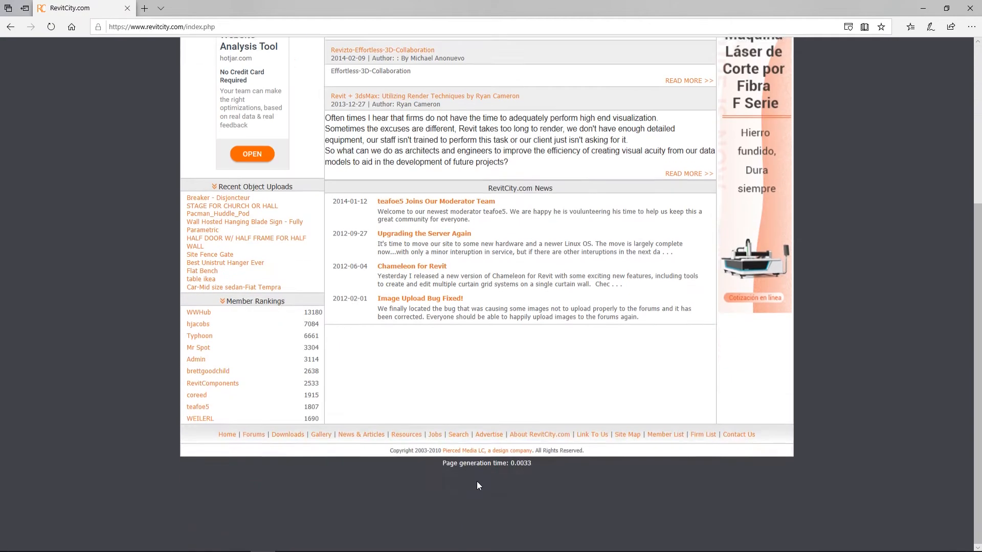
pyautogui.scroll(5, 477, 481)
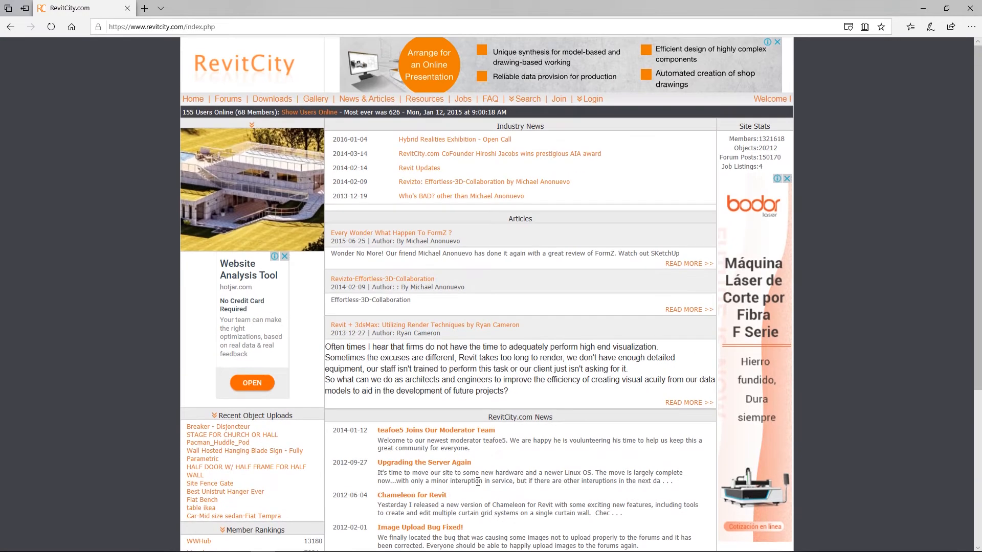
# Search RevitCity for "chair" and look through the downloadable chair families.
pyautogui.click(522, 101)
pyautogui.click(529, 111)
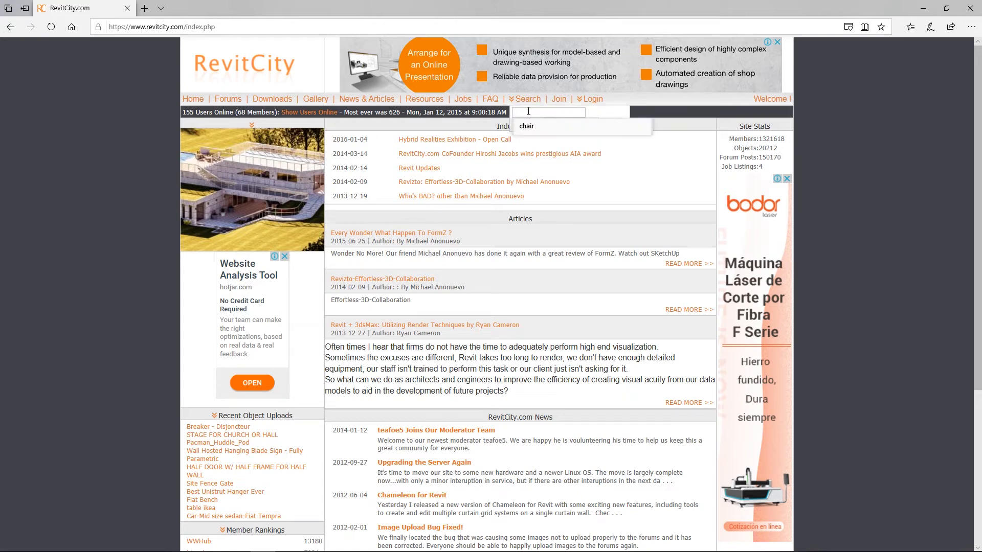
pyautogui.write('chair')
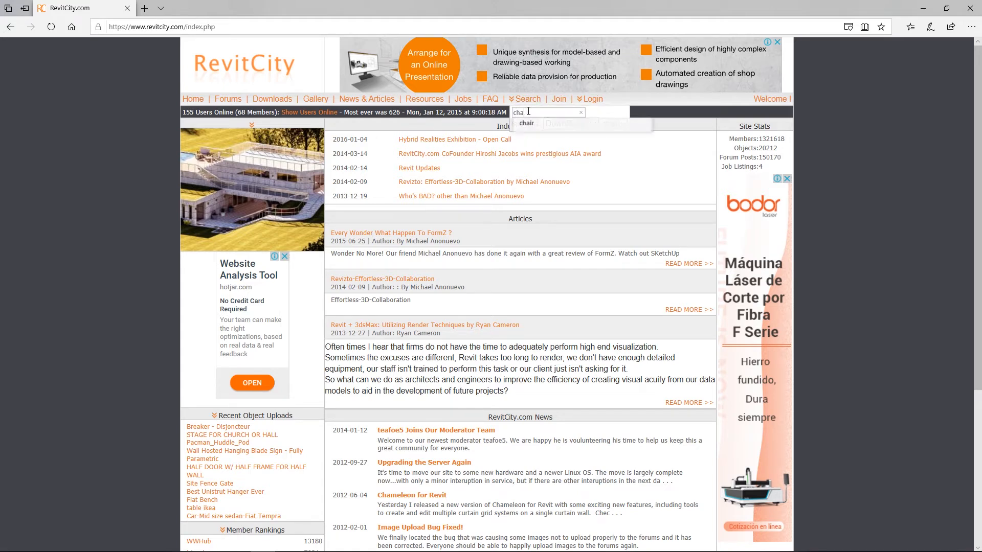
pyautogui.press('Return')
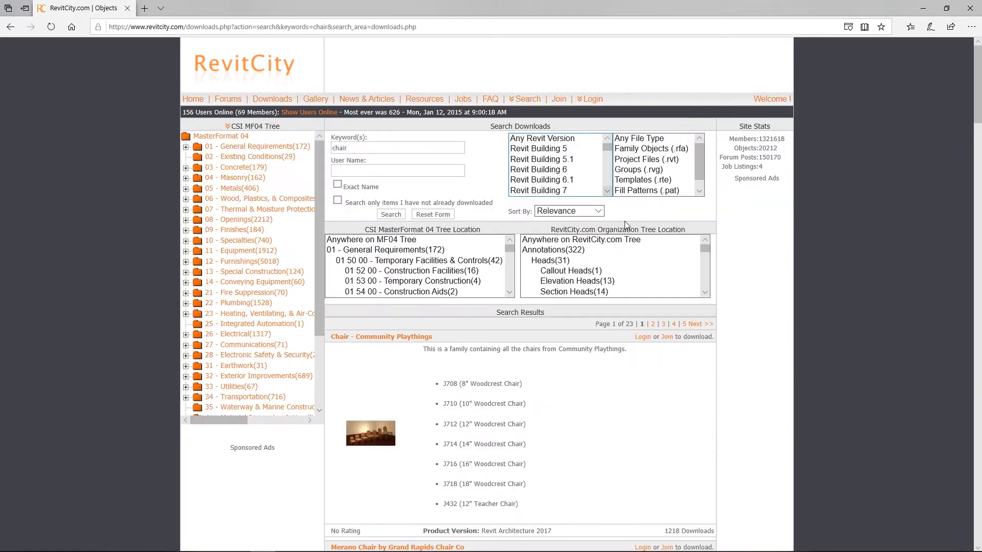
pyautogui.scroll(-10, 744, 300)
pyautogui.scroll(-4, 744, 300)
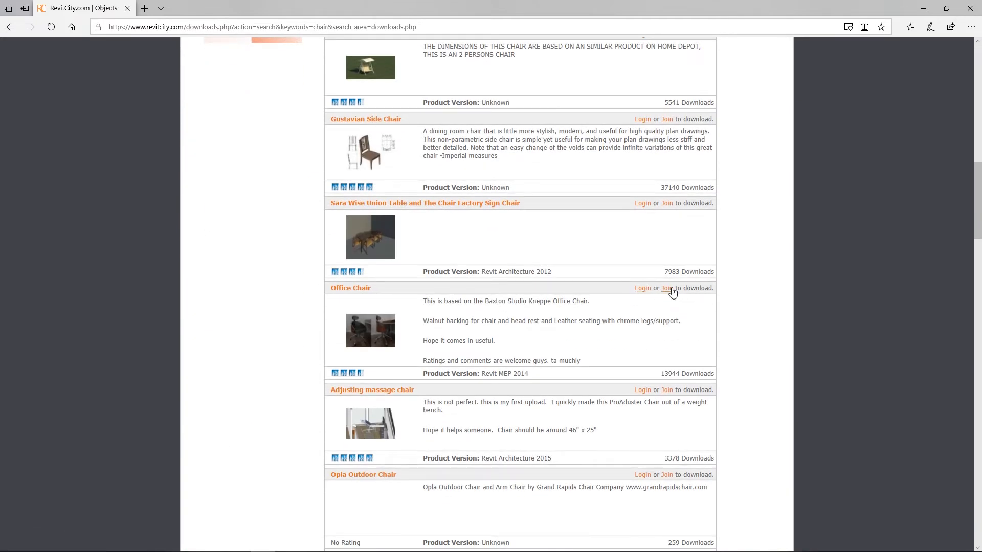
pyautogui.scroll(11, 657, 295)
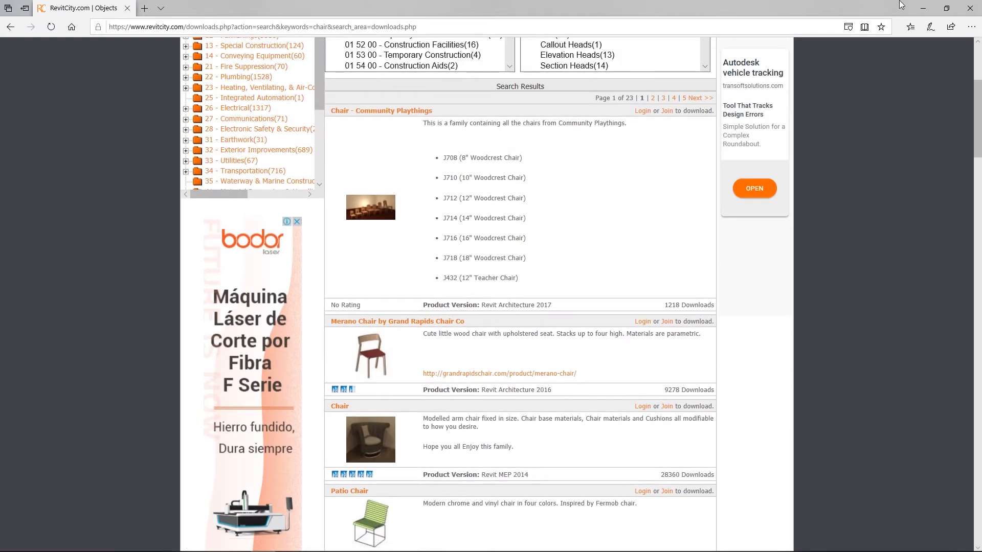
# Return to Revit, switch to the Nivel 1 floor plan of Project 2 and close the inactive views.
pyautogui.click(922, 7)
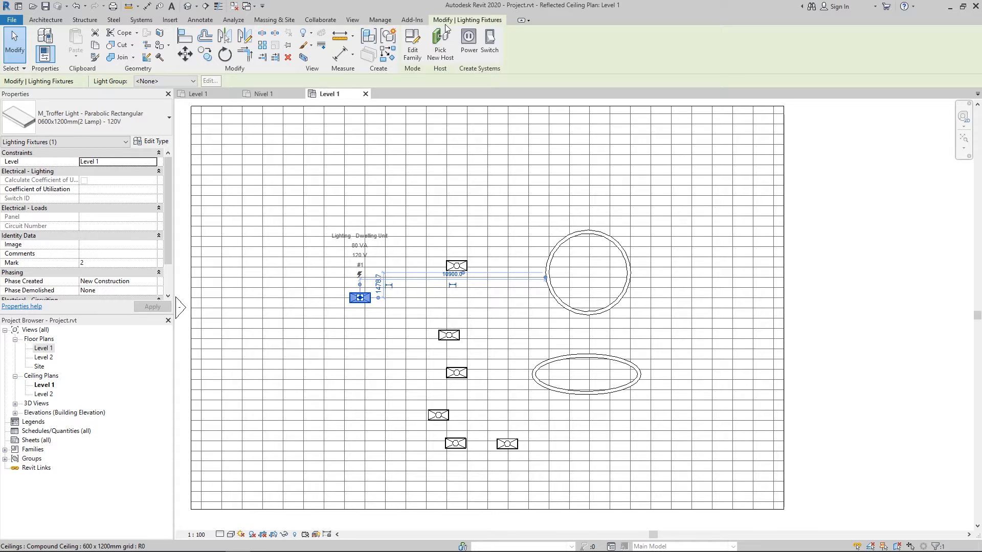
pyautogui.click(271, 101)
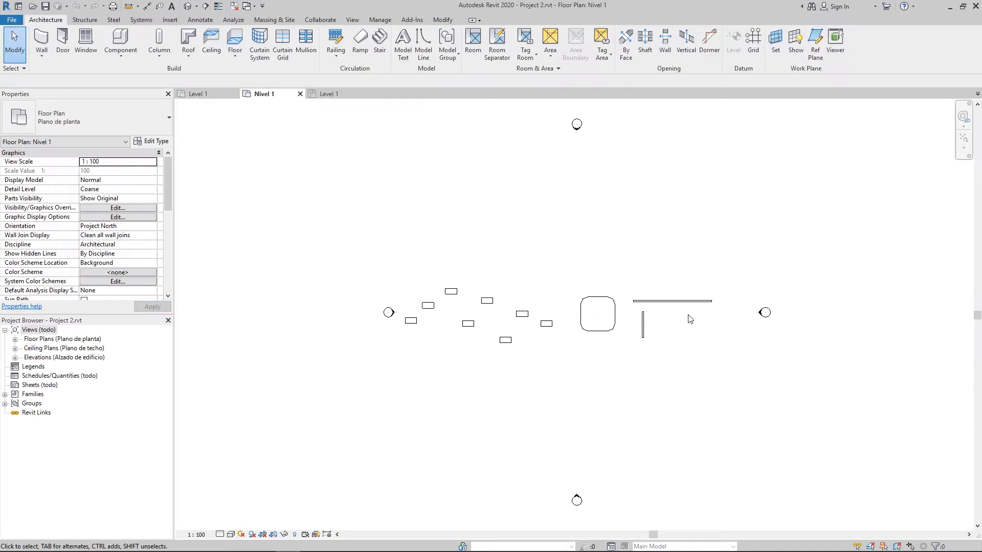
pyautogui.scroll(2, 601, 263)
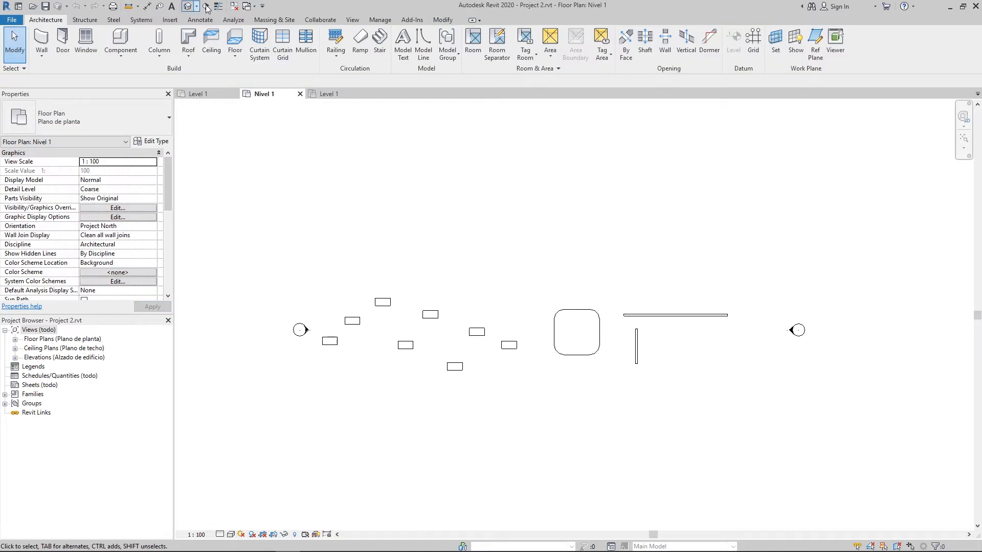
pyautogui.click(234, 6)
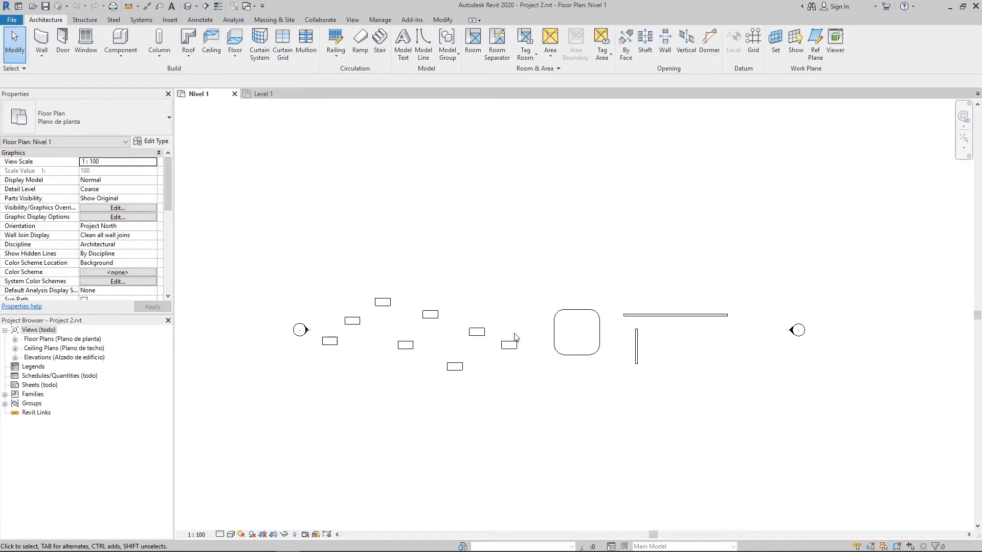
pyautogui.moveTo(471, 281); pyautogui.dragTo(484, 284, button='middle')
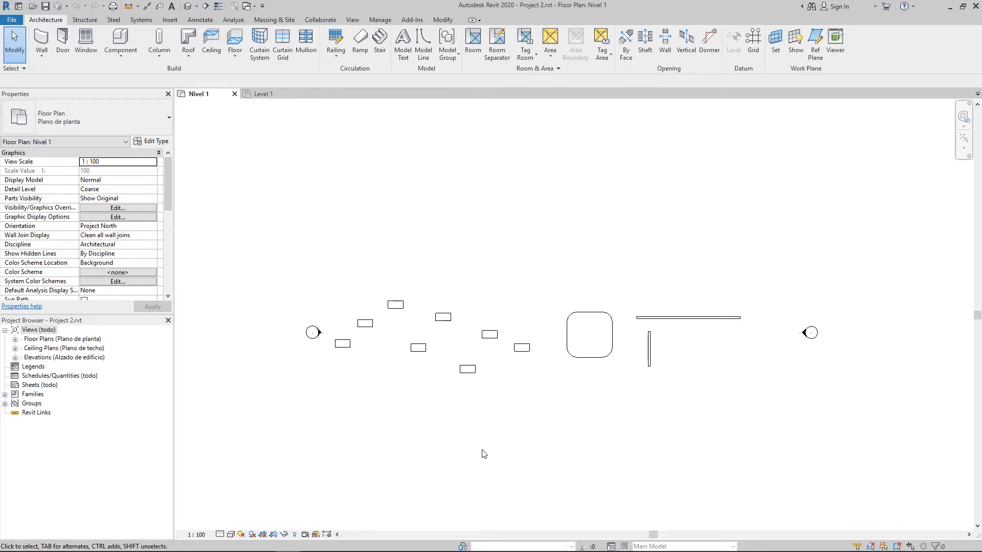
pyautogui.scroll(2, 462, 355)
pyautogui.scroll(4, 258, 327)
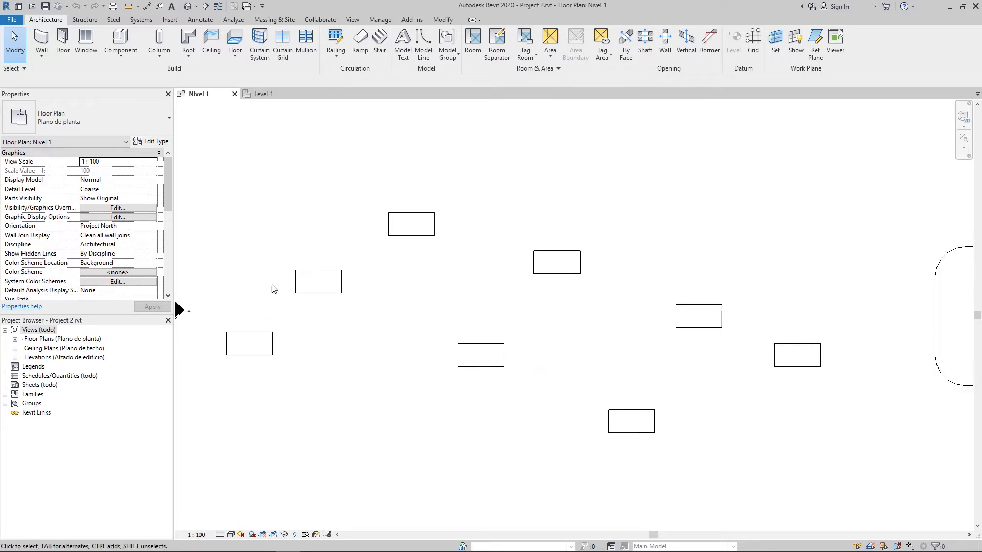
# Align the top edges of the second and third desks from the left with the leftmost desk's top edge.
pyautogui.click(440, 21)
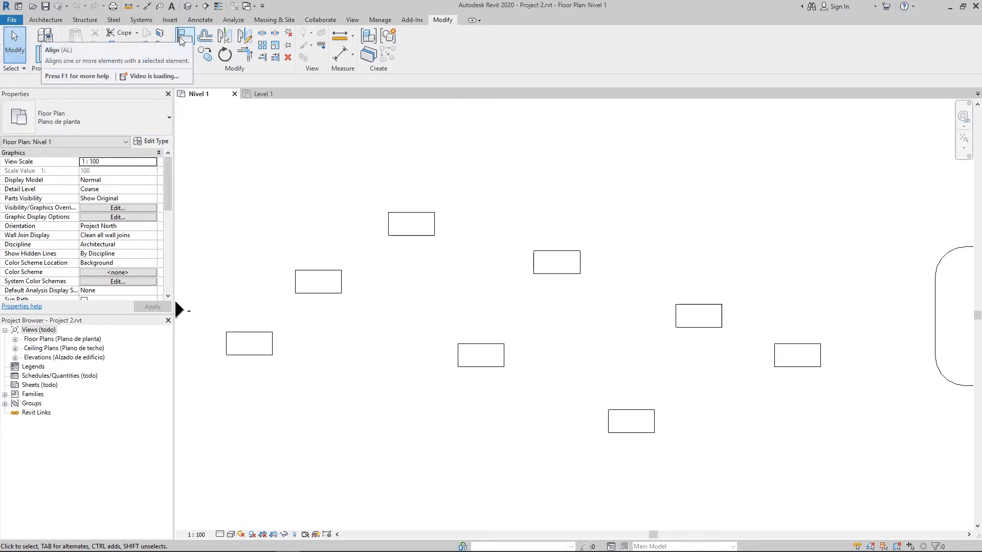
pyautogui.click(182, 40)
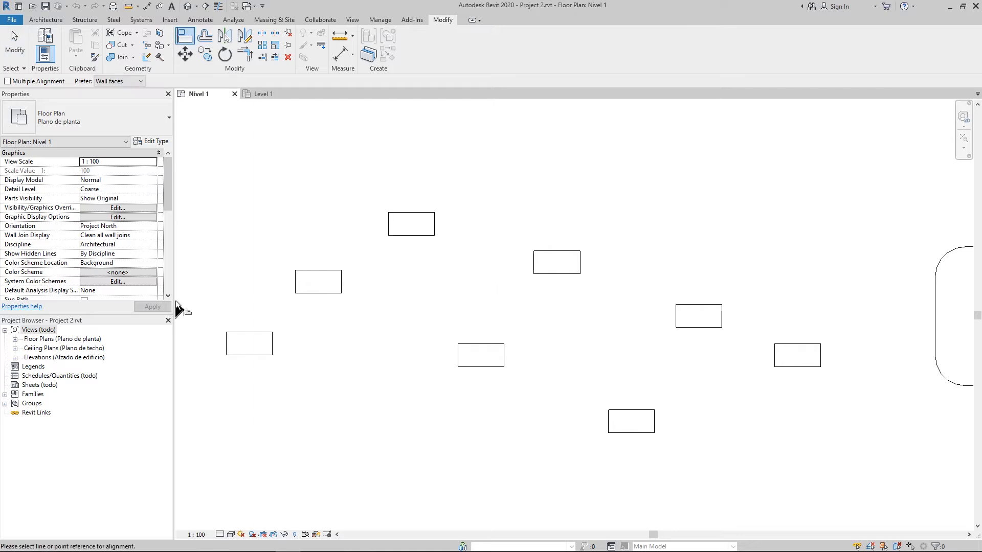
pyautogui.scroll(2, 360, 342)
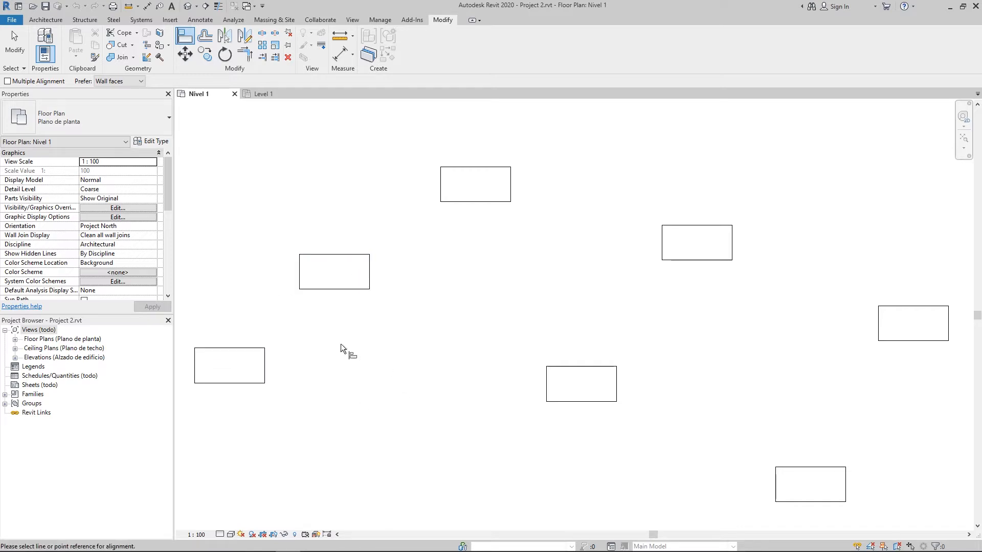
pyautogui.click(247, 348)
pyautogui.click(304, 255)
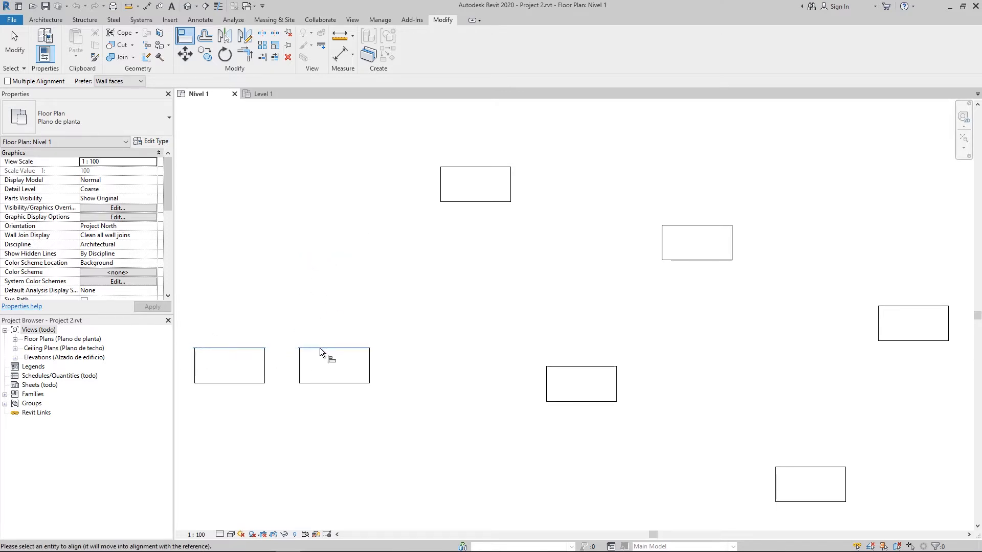
pyautogui.click(451, 166)
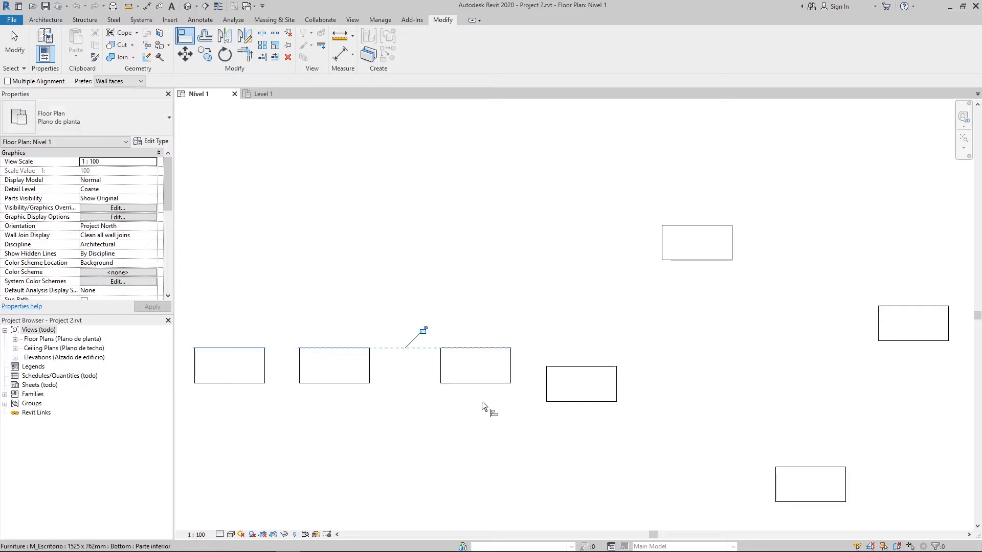
# Turn on Multiple Alignment and align the top edges of the next three desks with the third desk's top edge.
pyautogui.moveTo(495, 340); pyautogui.dragTo(431, 357, button='middle')
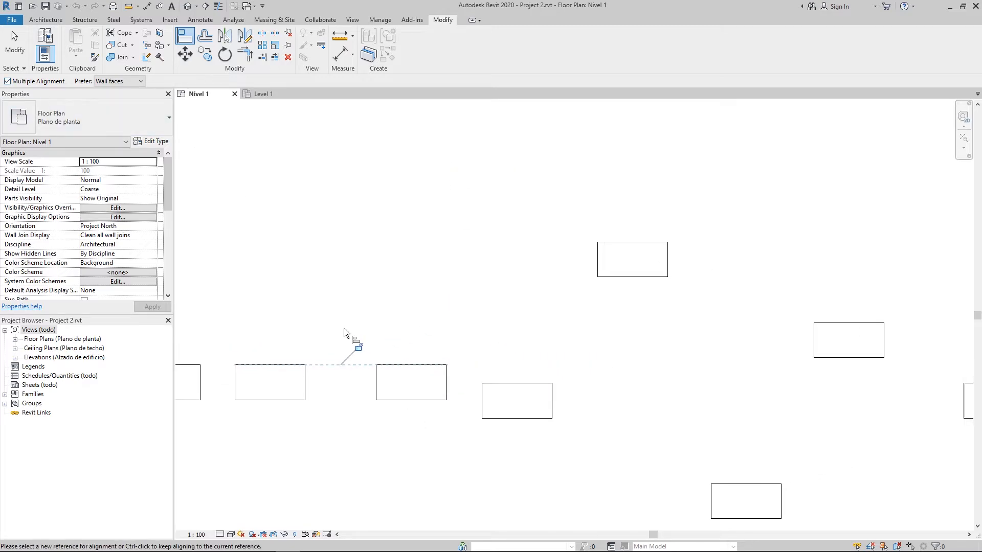
pyautogui.moveTo(344, 333); pyautogui.dragTo(234, 301, button='middle')
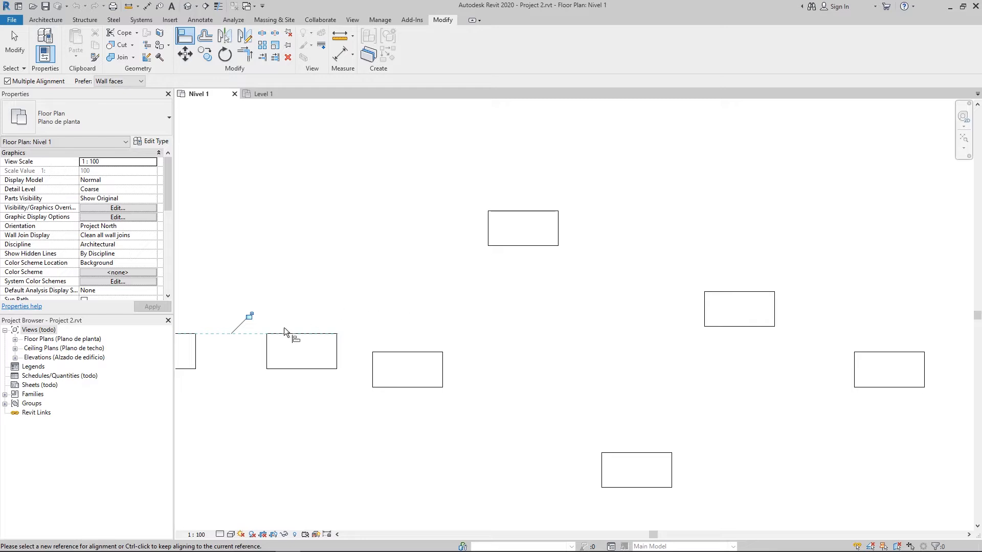
pyautogui.click(306, 334)
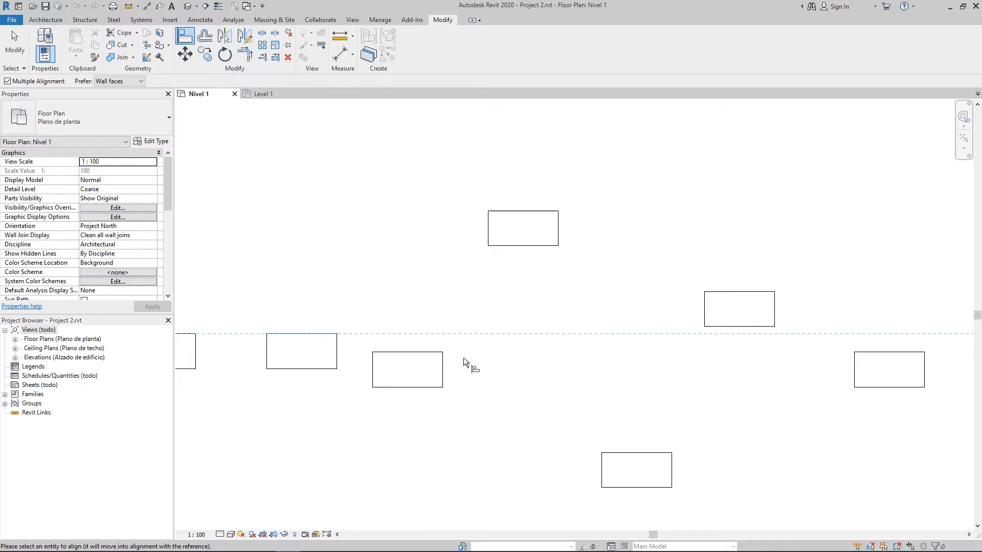
pyautogui.click(429, 353)
pyautogui.click(496, 212)
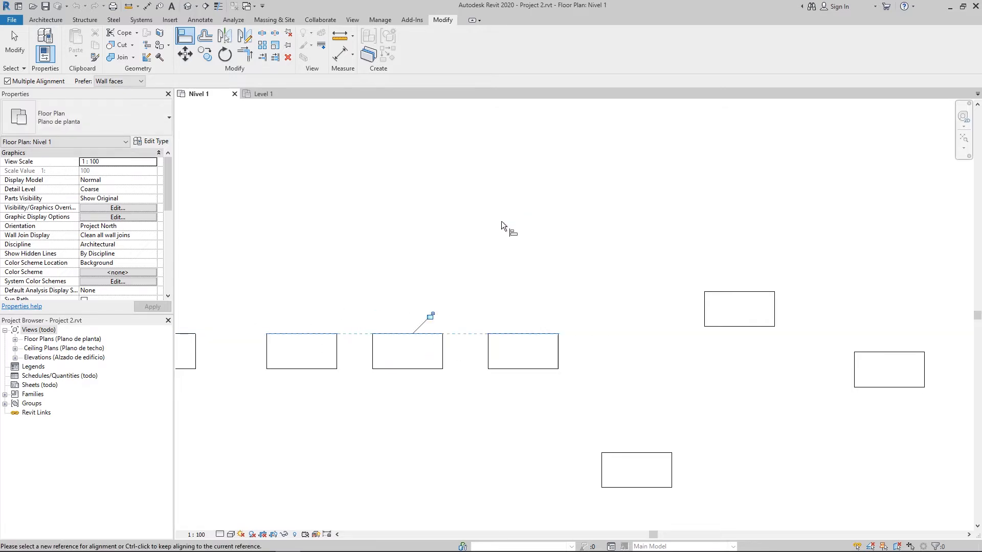
pyautogui.click(623, 453)
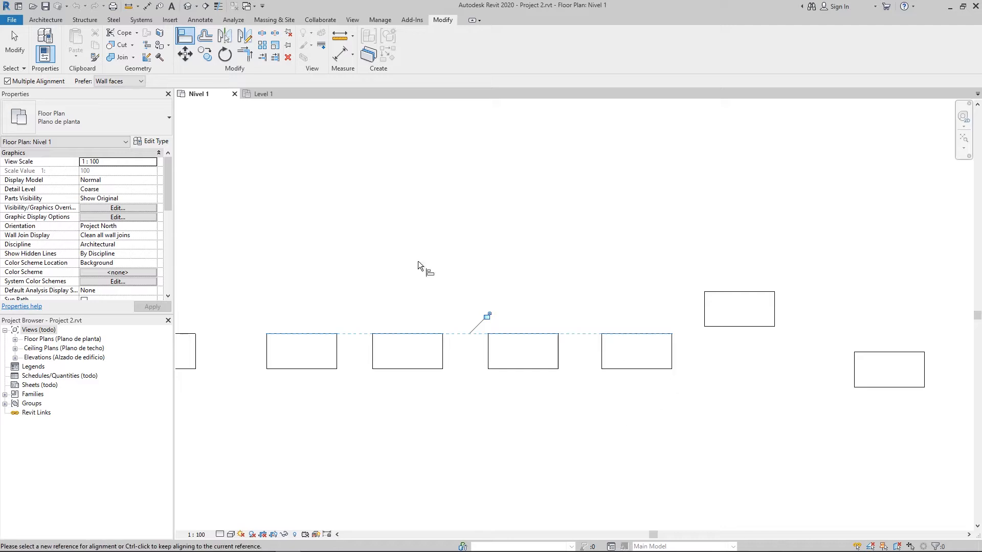
pyautogui.moveTo(729, 391); pyautogui.dragTo(697, 392, button='middle')
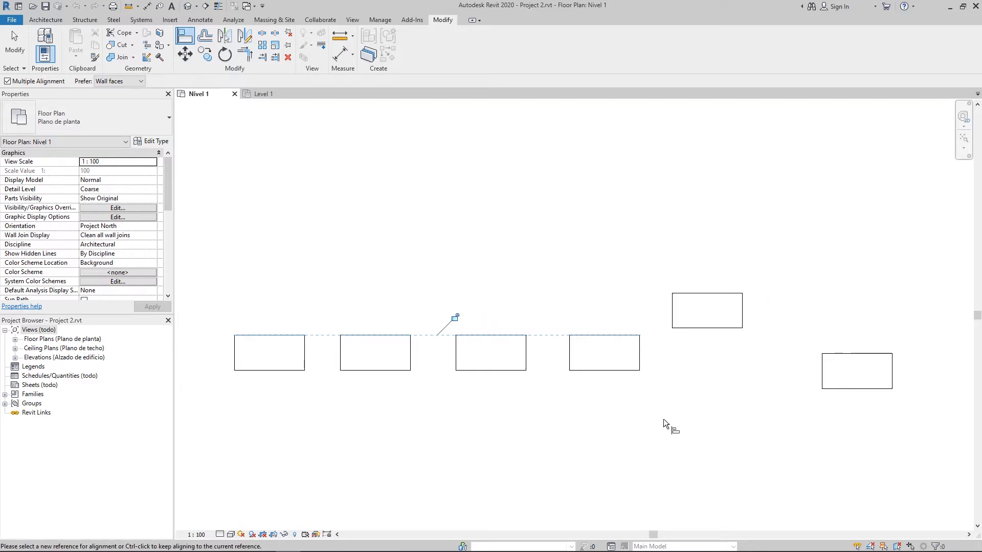
pyautogui.press('Escape')
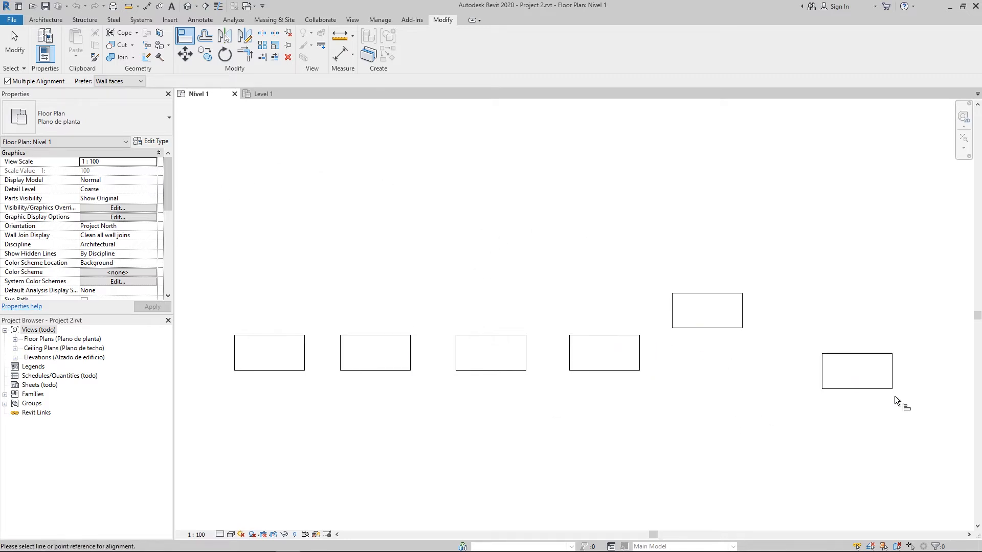
# Align the bottom edges of the four desks in the row with the bottom edge of the higher desk to their right.
pyautogui.click(717, 328)
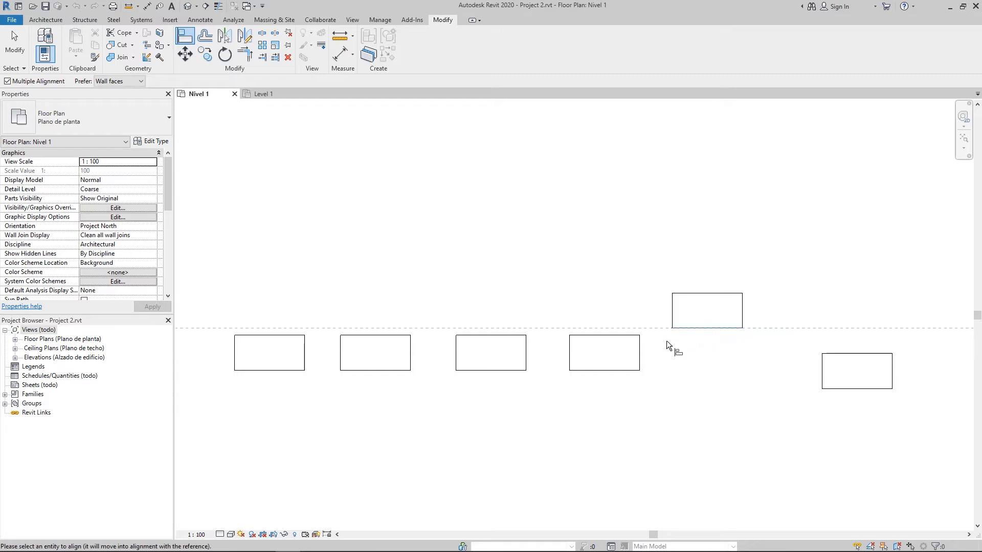
pyautogui.click(607, 370)
pyautogui.click(515, 370)
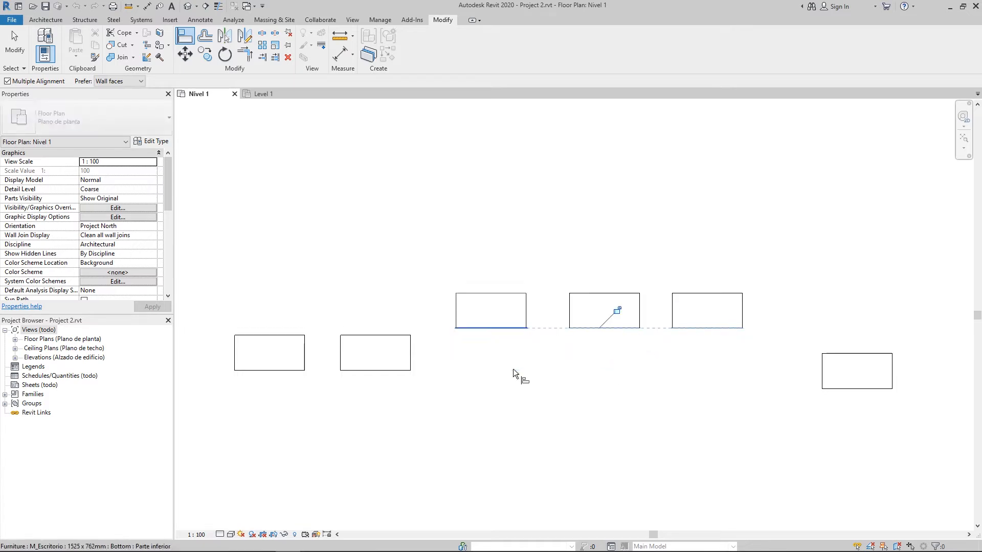
pyautogui.click(388, 370)
pyautogui.click(281, 370)
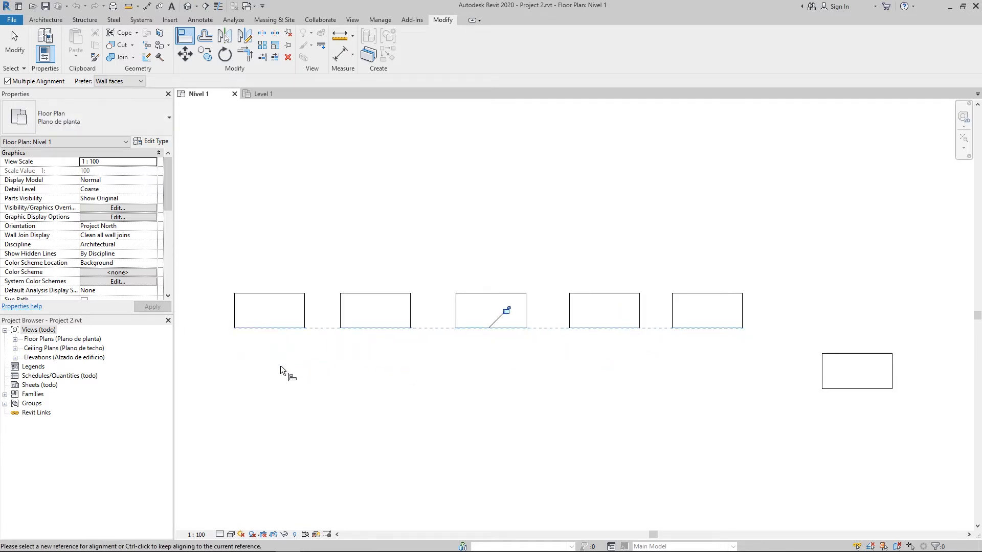
pyautogui.moveTo(441, 295); pyautogui.dragTo(544, 360, button='middle')
pyautogui.scroll(1, 545, 359)
pyautogui.press('Escape')
pyautogui.press('Escape')
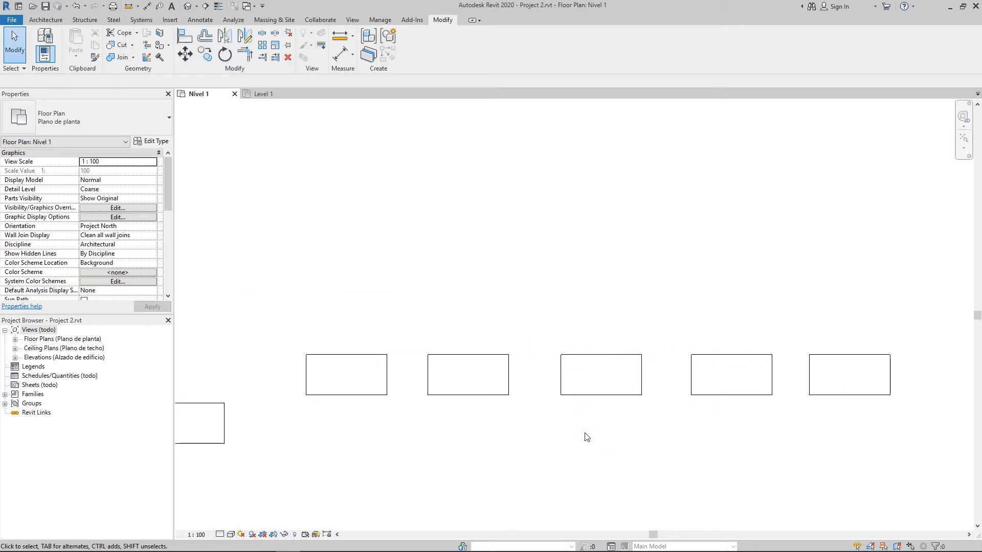
# Draw a horizontal Genérico - 200 mm wall 4500 mm long above the row of desks.
pyautogui.press('w')
pyautogui.press('a')
pyautogui.moveTo(323, 195); pyautogui.dragTo(348, 236, button='middle')
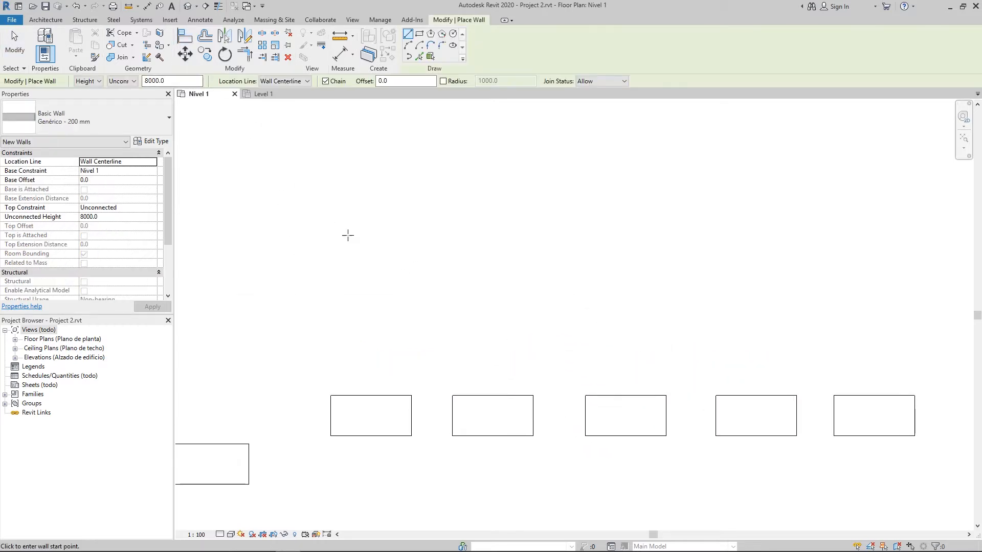
pyautogui.click(267, 236)
pyautogui.click(505, 236)
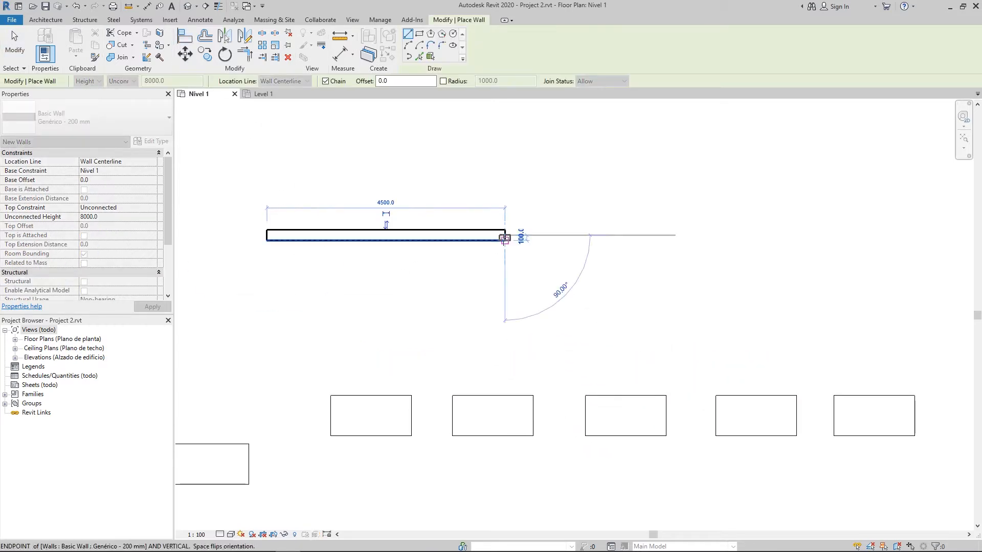
pyautogui.press('Escape')
pyautogui.press('Escape')
# Copy the second desk of the row to a spot just below and beyond the wall's right end.
pyautogui.scroll(2, 425, 309)
pyautogui.scroll(-3, 425, 309)
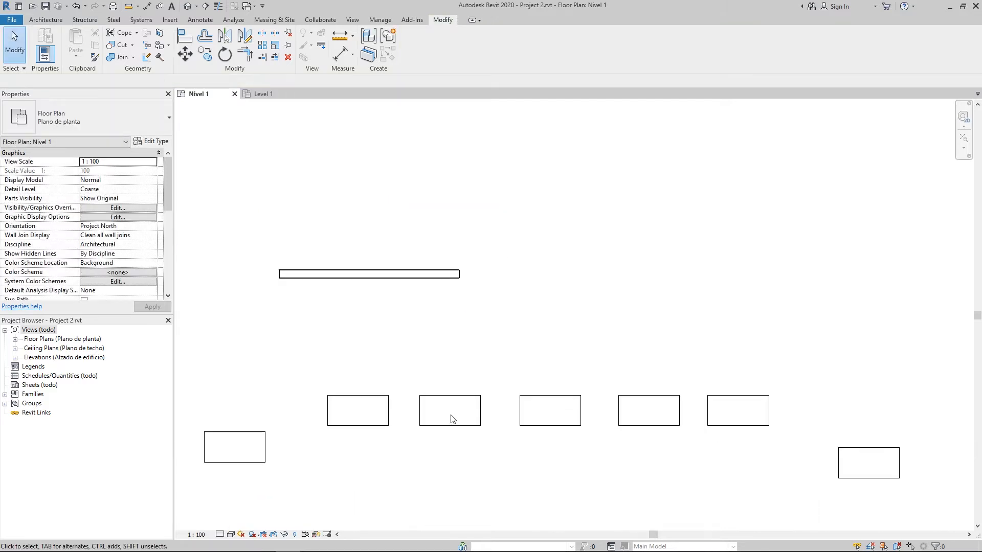
pyautogui.click(456, 398)
pyautogui.moveTo(501, 352); pyautogui.dragTo(563, 310)
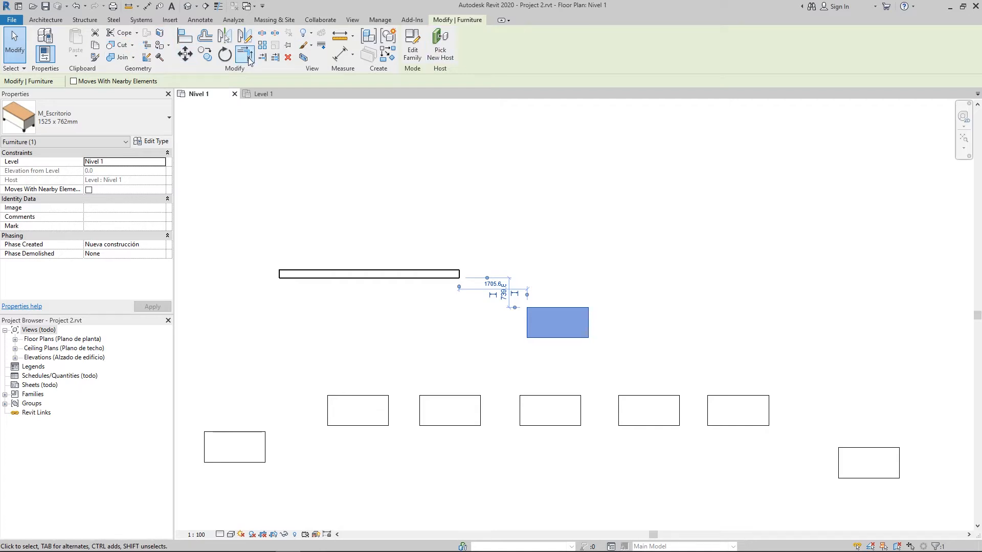
# Set the Align preference to Center of core and align the copied desk's horizontal centerline with the wall's core center.
pyautogui.click(186, 37)
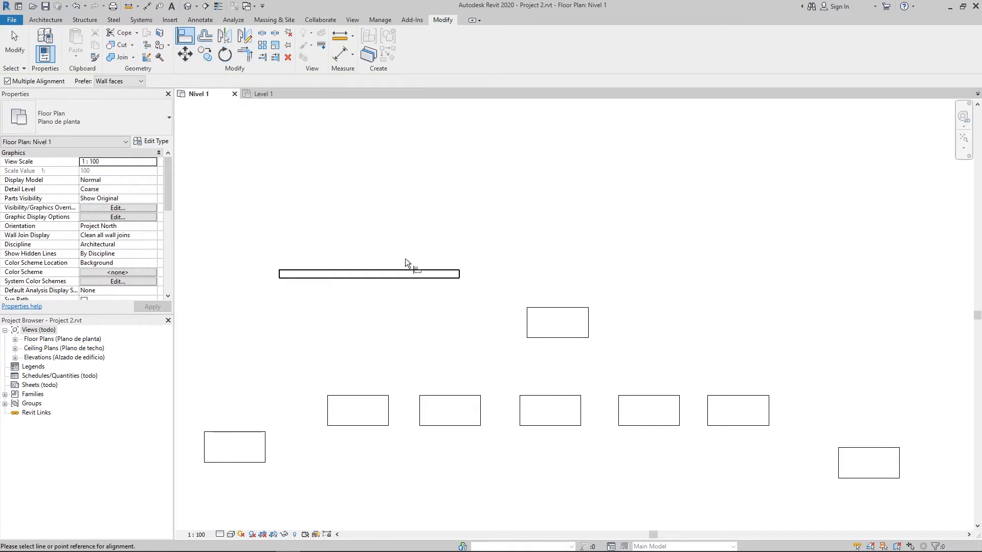
pyautogui.click(114, 82)
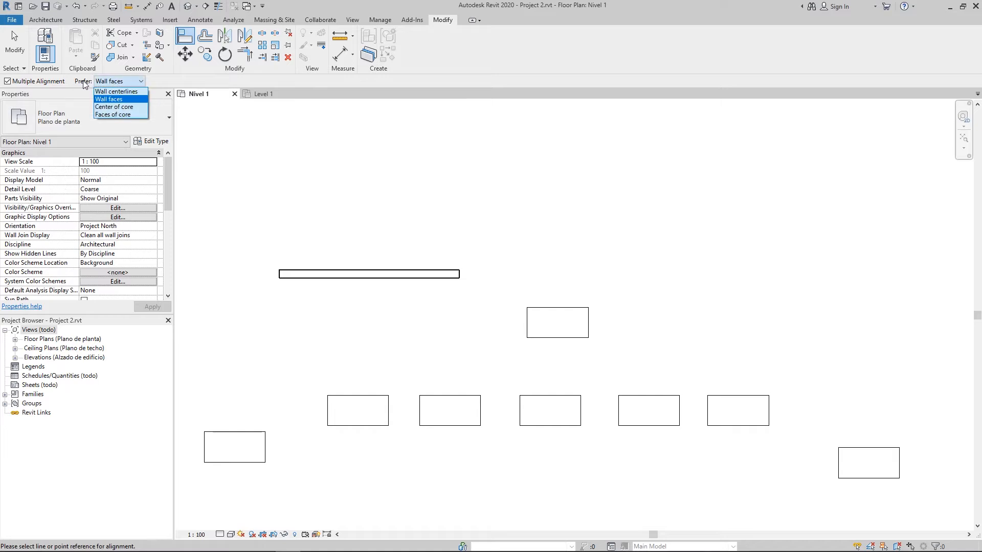
pyautogui.click(136, 107)
pyautogui.scroll(3, 439, 272)
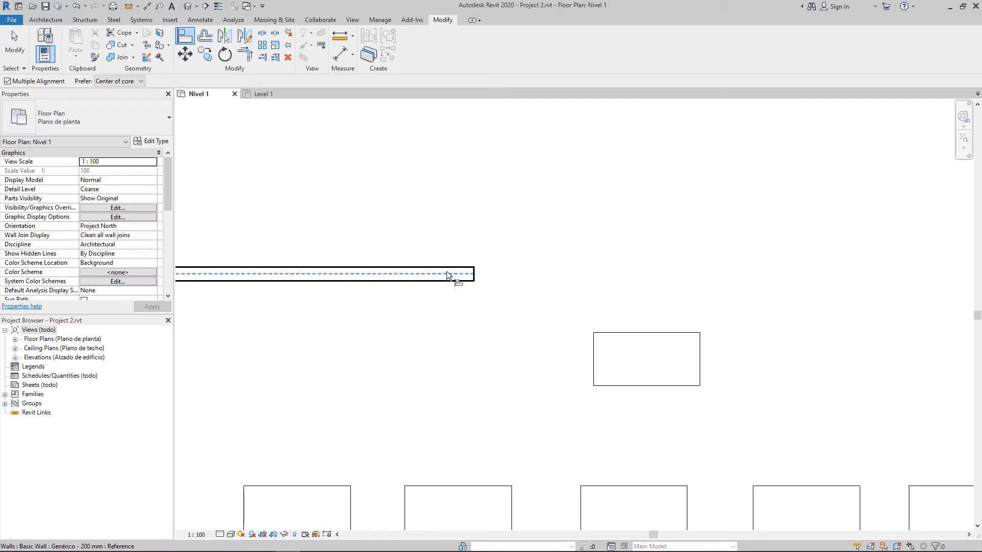
pyautogui.moveTo(286, 266); pyautogui.dragTo(440, 275, button='middle')
pyautogui.scroll(2, 535, 290)
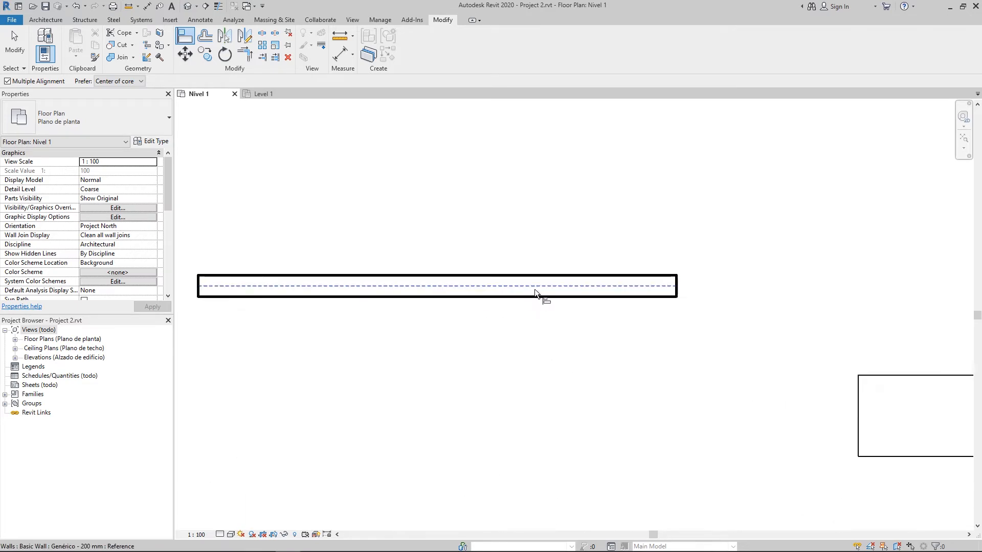
pyautogui.scroll(1, 535, 289)
pyautogui.moveTo(597, 295); pyautogui.dragTo(401, 276, button='middle')
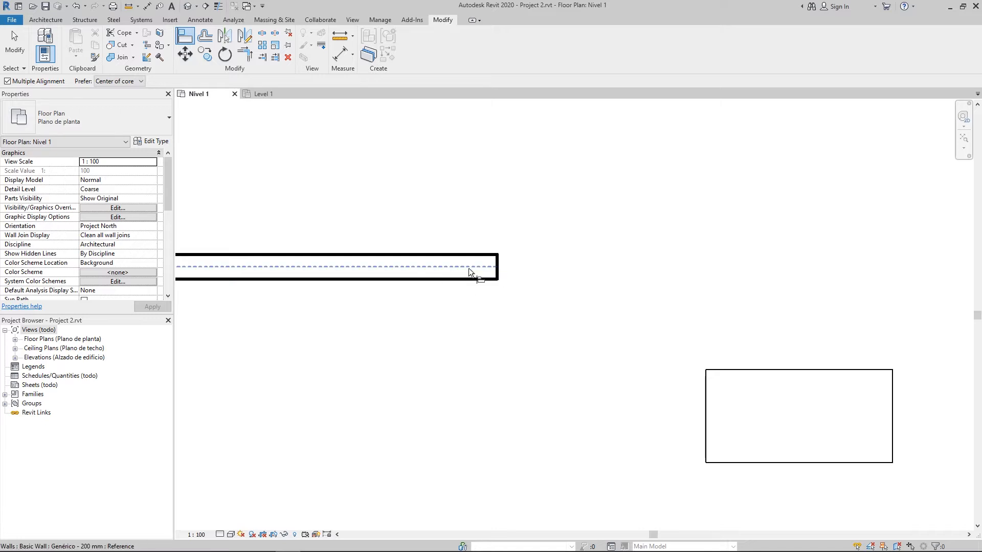
pyautogui.scroll(-3, 491, 289)
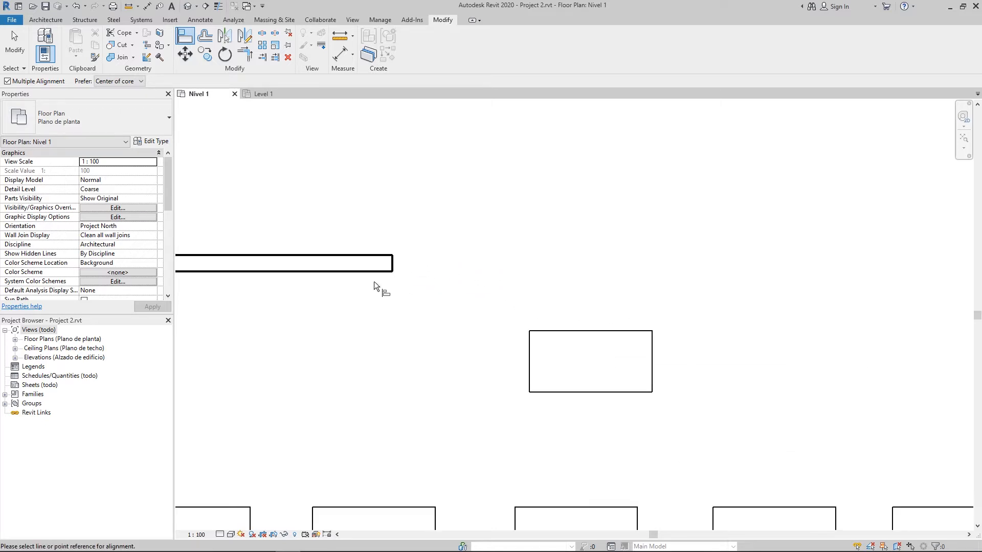
pyautogui.click(364, 266)
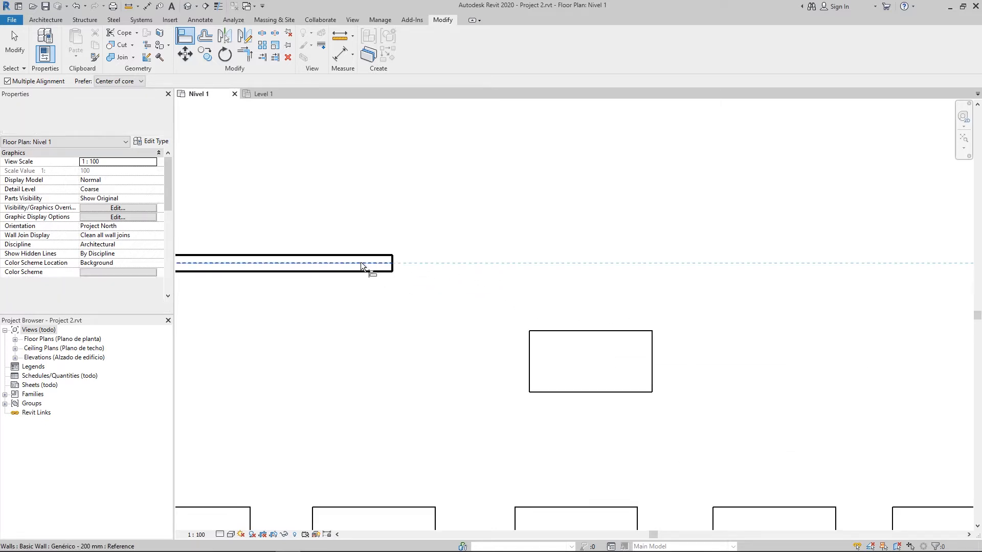
pyautogui.click(587, 361)
pyautogui.scroll(3, 419, 315)
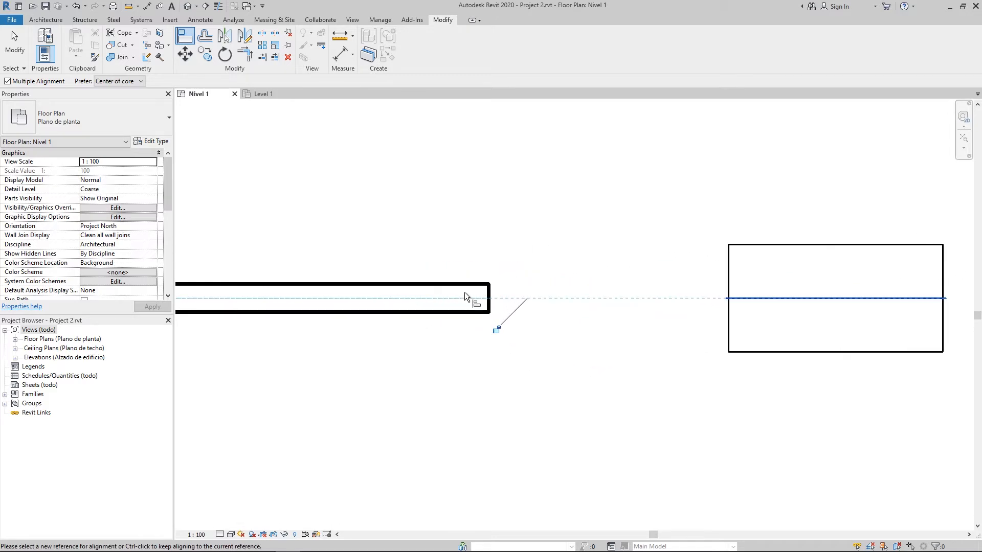
pyautogui.moveTo(465, 289); pyautogui.dragTo(513, 314, button='middle')
pyautogui.press('Escape')
pyautogui.press('Escape')
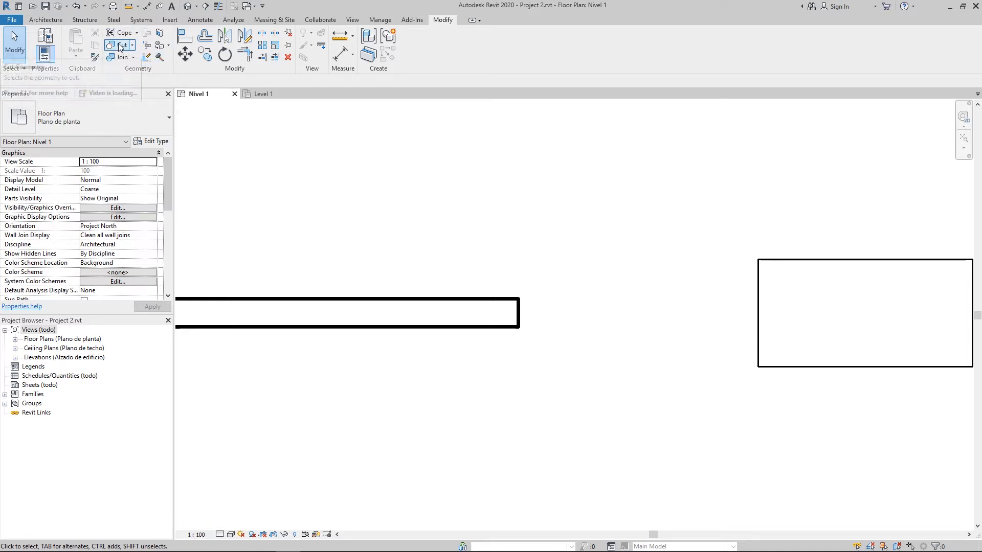
# Align the copied desk's top edge with the wall's upper face and lock the alignment.
pyautogui.press('a')
pyautogui.press('l')
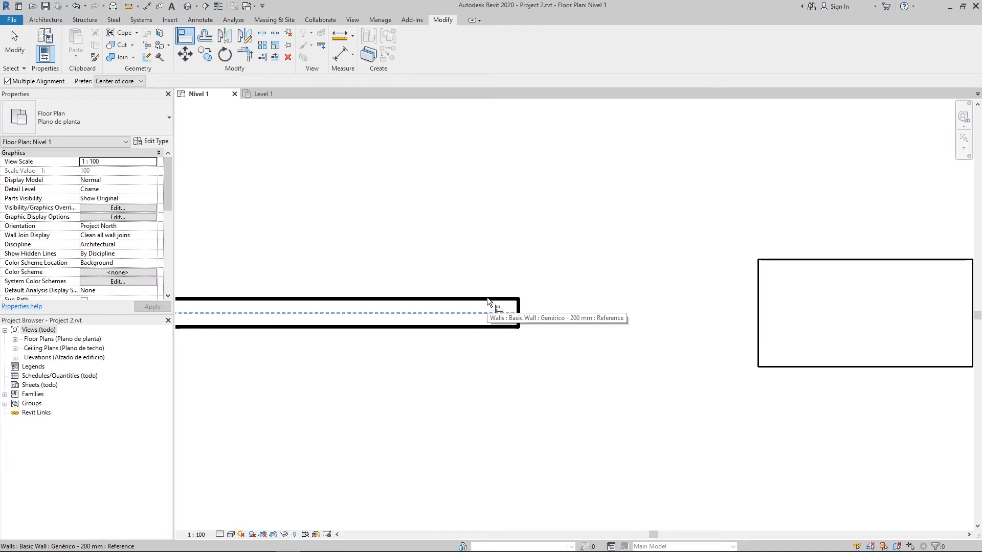
pyautogui.press('Tab')
pyautogui.press('Tab')
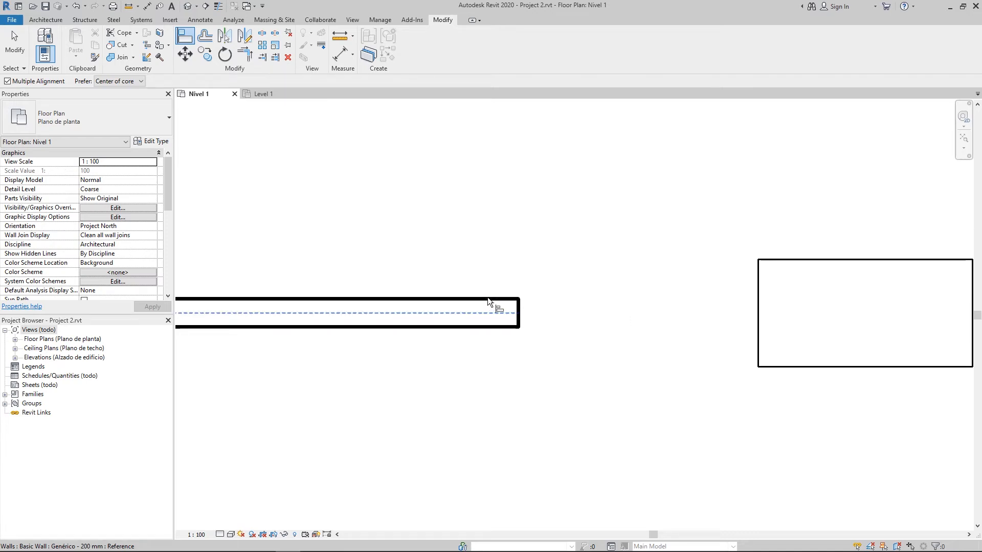
pyautogui.press('Tab')
pyautogui.press('Tab')
pyautogui.click(485, 300)
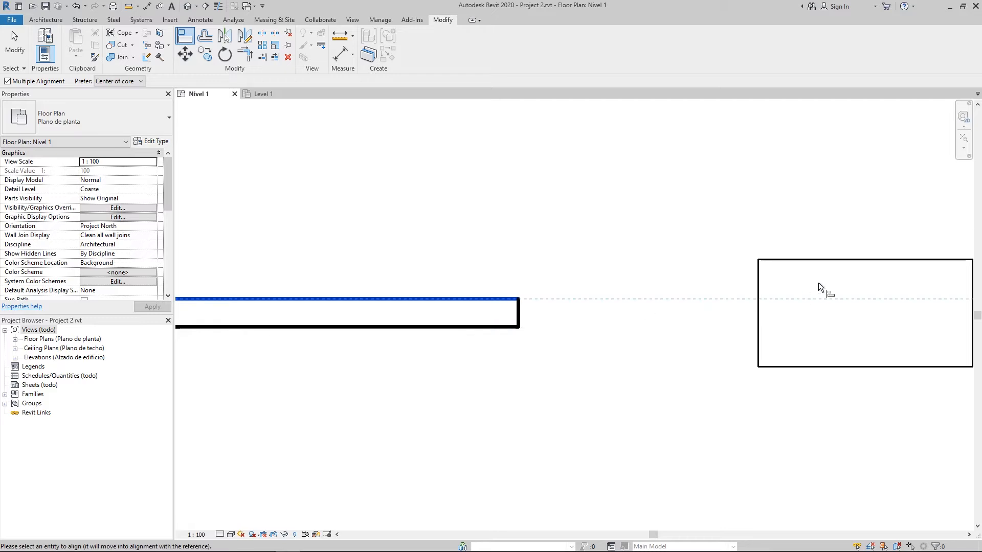
pyautogui.click(823, 261)
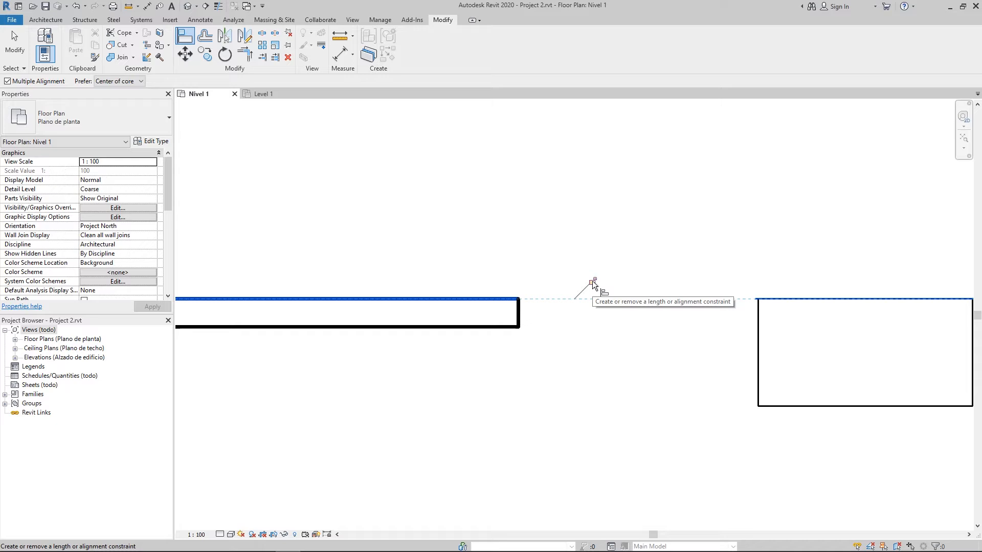
pyautogui.press('Escape')
pyautogui.press('Escape')
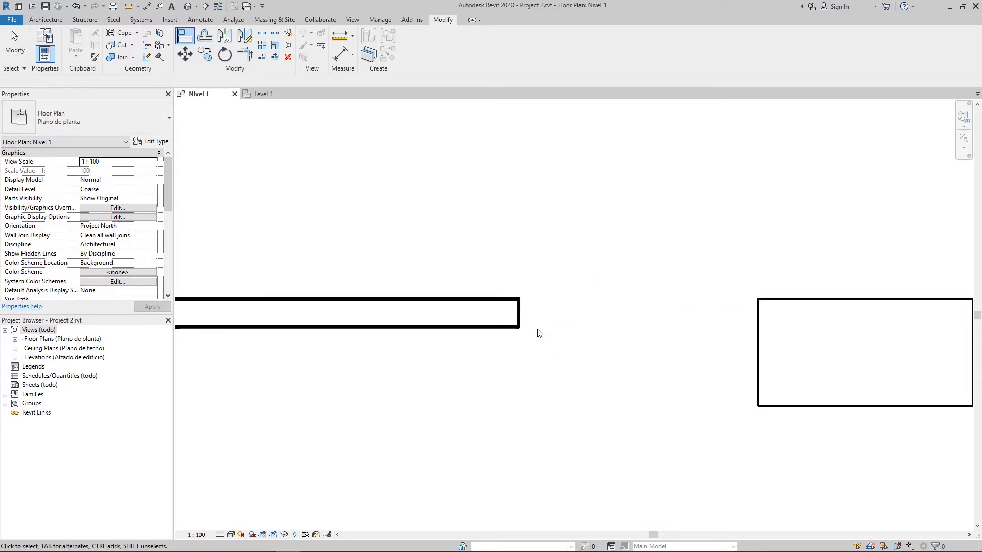
# Test the locked alignment by moving the wall upward and the desk back down a little.
pyautogui.scroll(-4, 534, 332)
pyautogui.scroll(-3, 533, 333)
pyautogui.moveTo(458, 325); pyautogui.dragTo(454, 271)
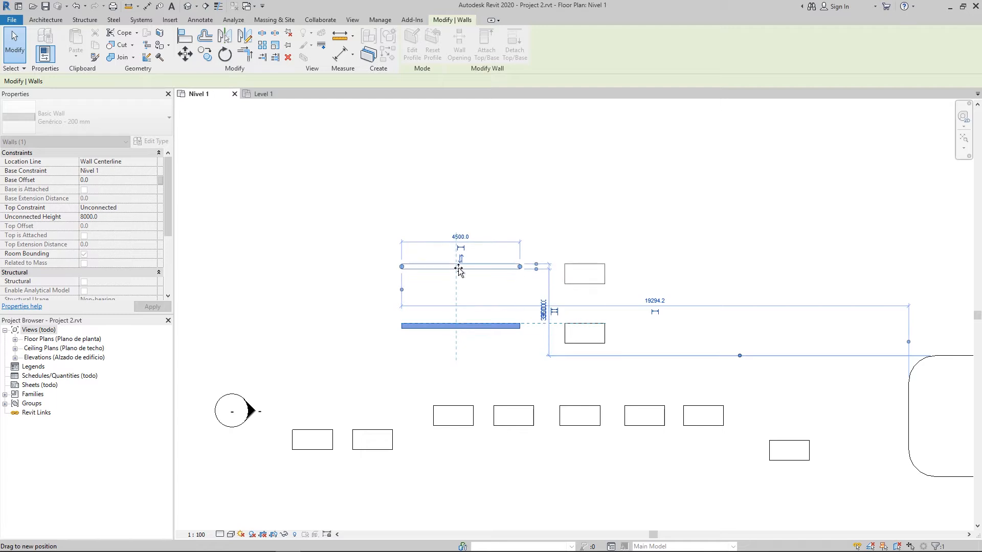
pyautogui.click(579, 283)
pyautogui.moveTo(578, 283); pyautogui.dragTo(583, 307)
pyautogui.scroll(3, 565, 292)
pyautogui.scroll(3, 535, 271)
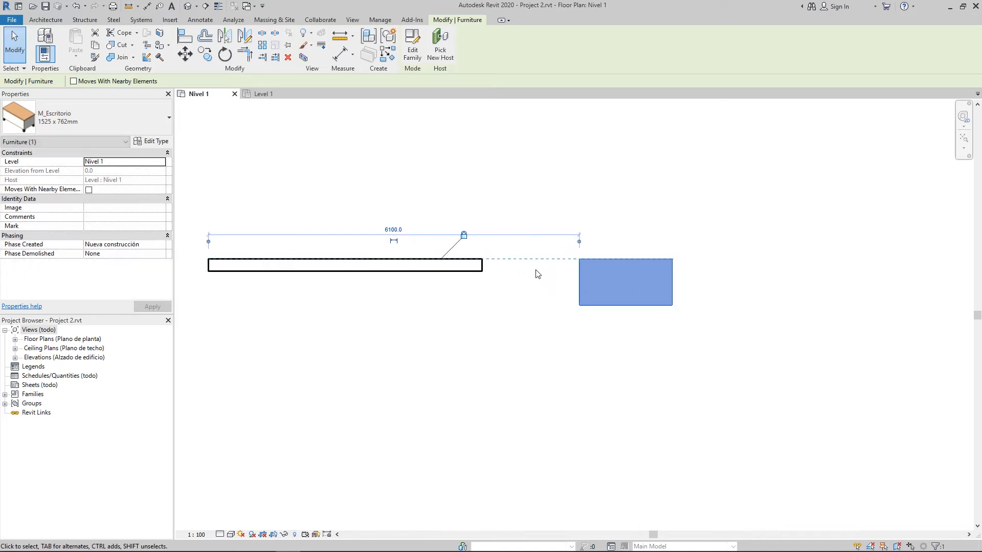
# Move the locked desk farther right from the wall, shift the wall right toward the desk, and clear the selection.
pyautogui.moveTo(675, 316); pyautogui.dragTo(748, 322)
pyautogui.click(595, 324)
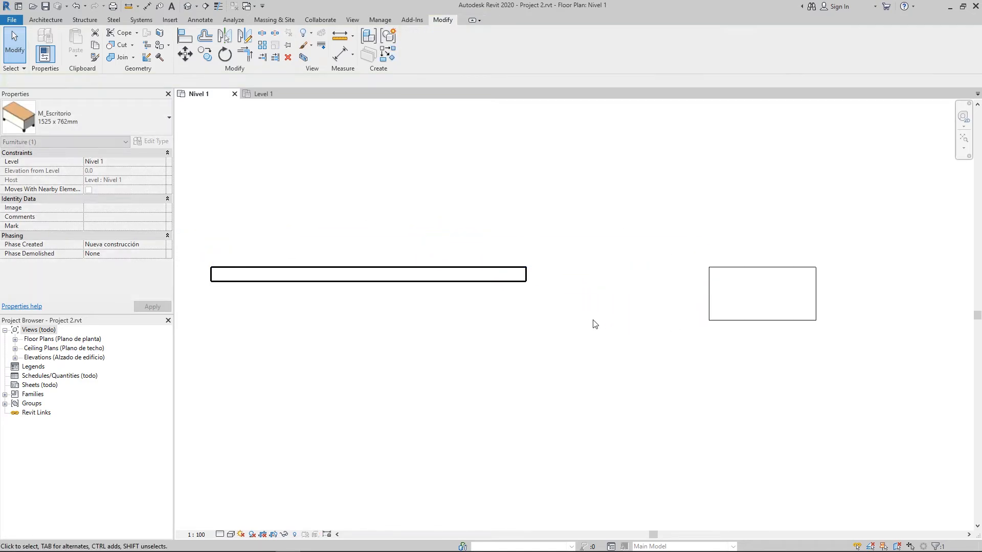
pyautogui.click(450, 277)
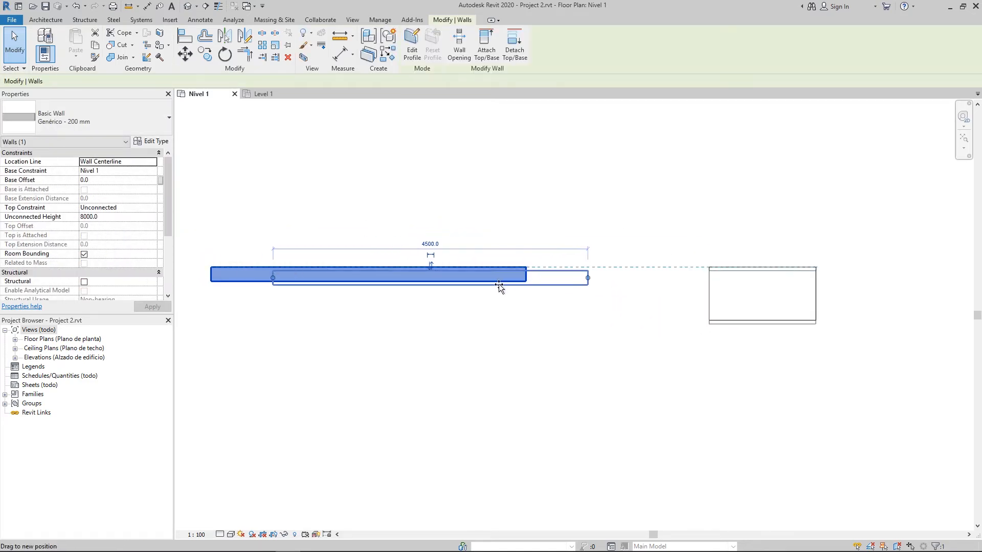
pyautogui.scroll(-4, 499, 285)
pyautogui.scroll(2, 540, 337)
pyautogui.moveTo(394, 329); pyautogui.dragTo(315, 296, button='middle')
pyautogui.scroll(-1, 513, 309)
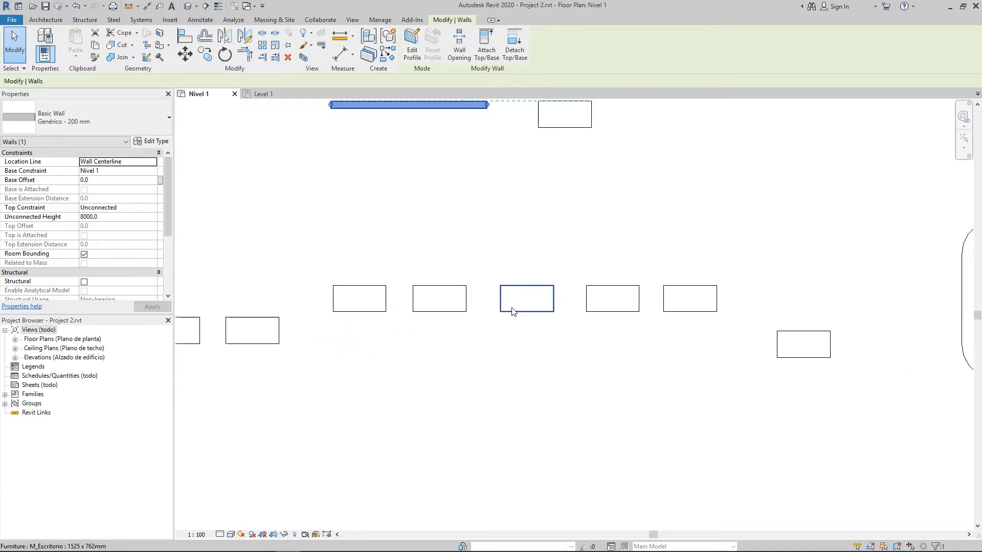
pyautogui.click(449, 229)
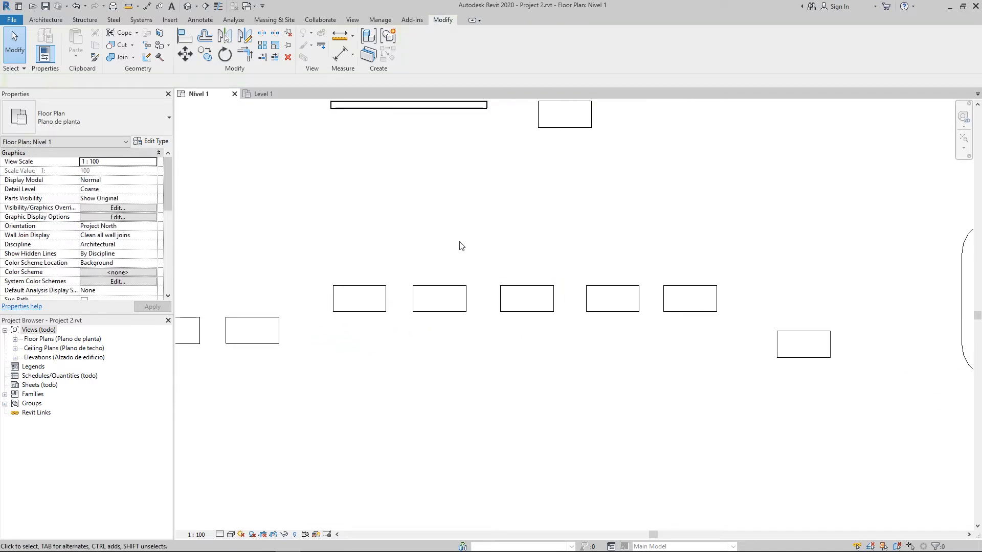
# Place a continuous aligned dimension string through the vertical centerlines of the five desks in the row, positioned below them.
pyautogui.click(344, 55)
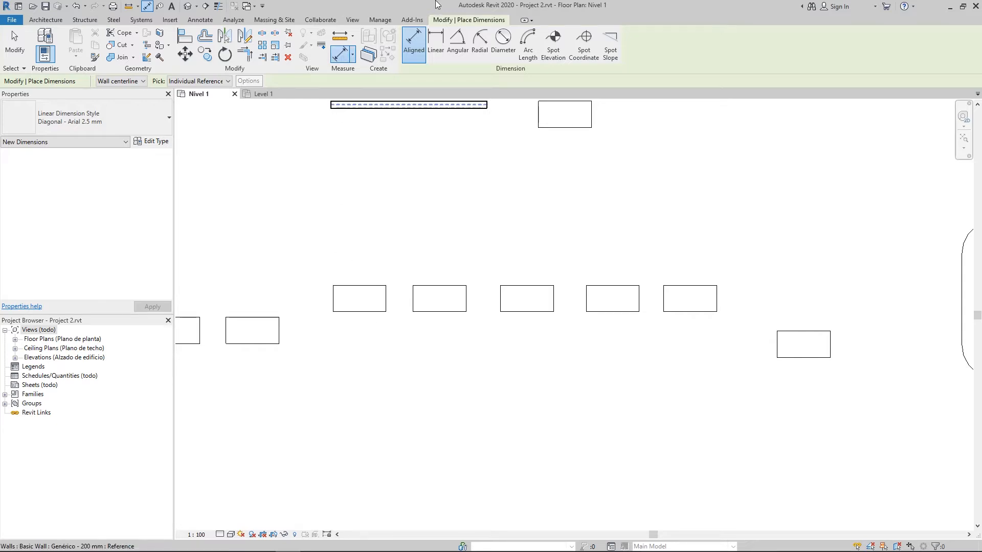
pyautogui.click(197, 21)
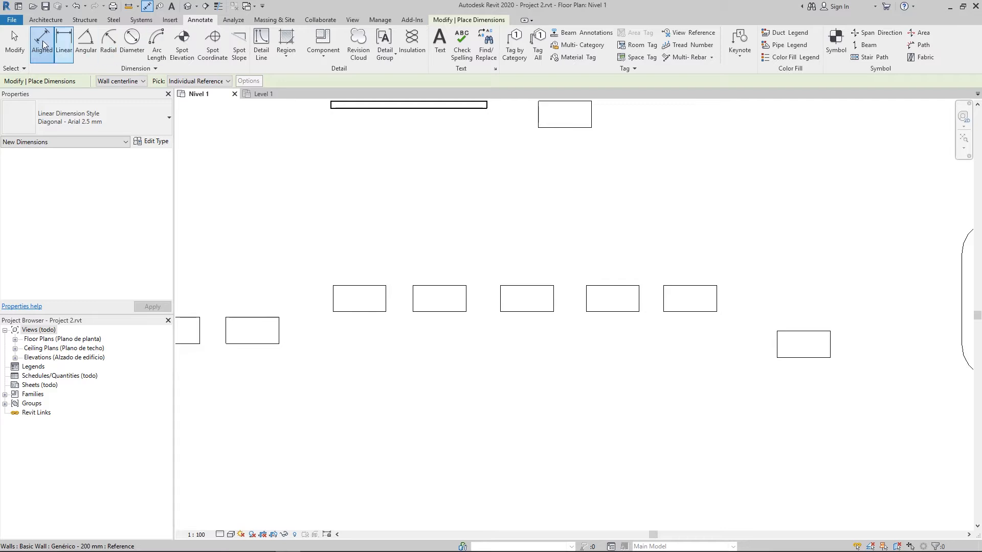
pyautogui.click(360, 308)
pyautogui.click(367, 309)
pyautogui.click(440, 308)
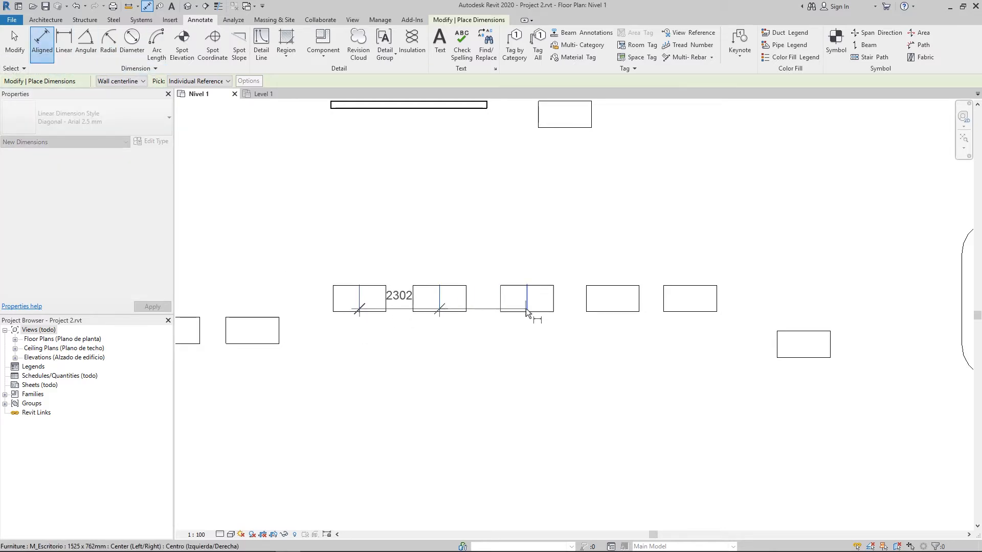
pyautogui.click(526, 308)
pyautogui.click(613, 307)
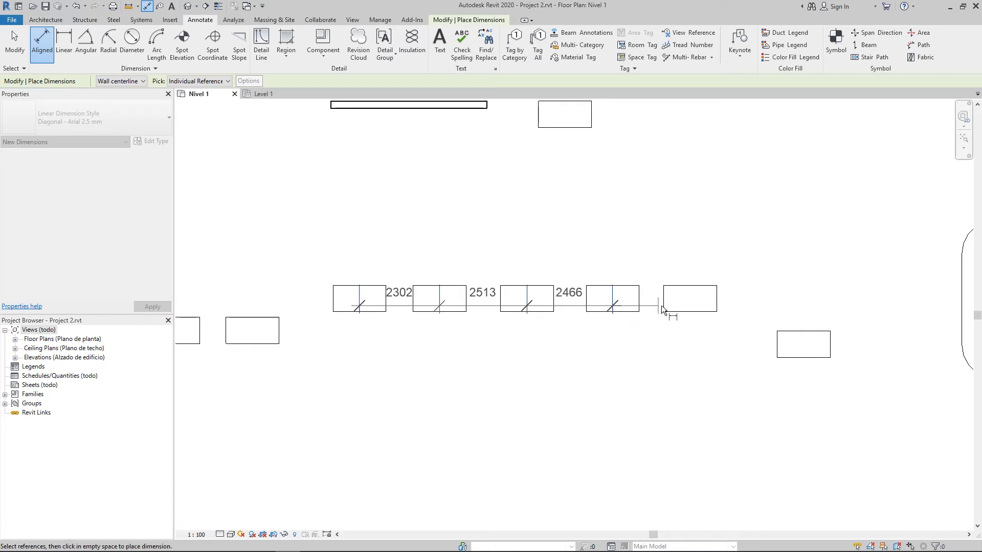
pyautogui.click(686, 306)
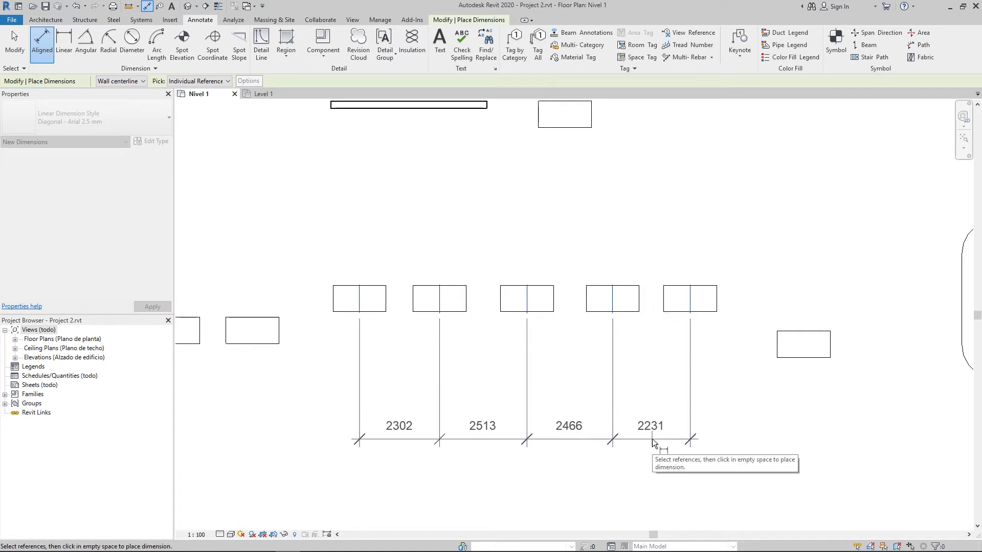
pyautogui.click(652, 439)
# Apply the EQ equality constraint to the dimension string so the five desks are equally spaced, and end the dimension command.
pyautogui.moveTo(490, 424); pyautogui.dragTo(492, 343, button='middle')
pyautogui.scroll(2, 564, 269)
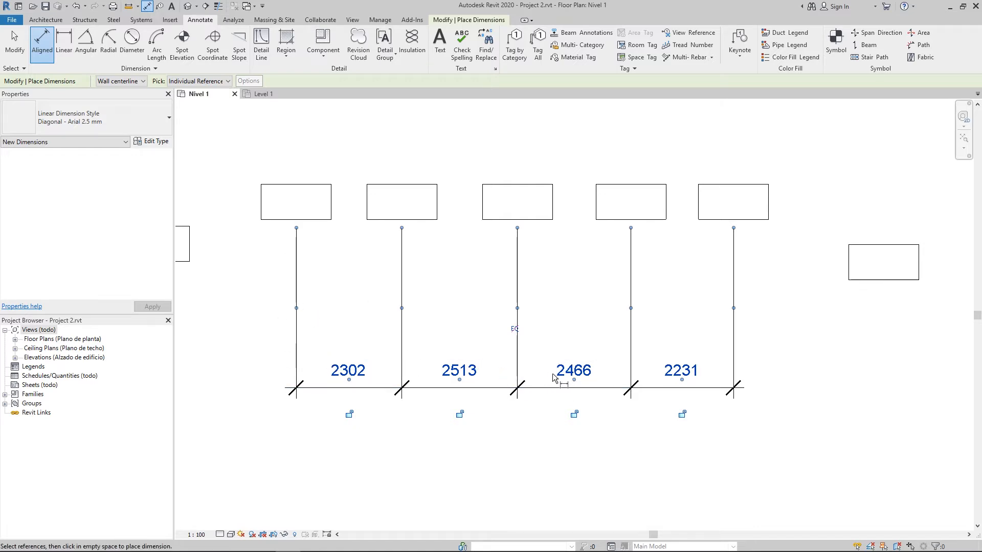
pyautogui.click(515, 330)
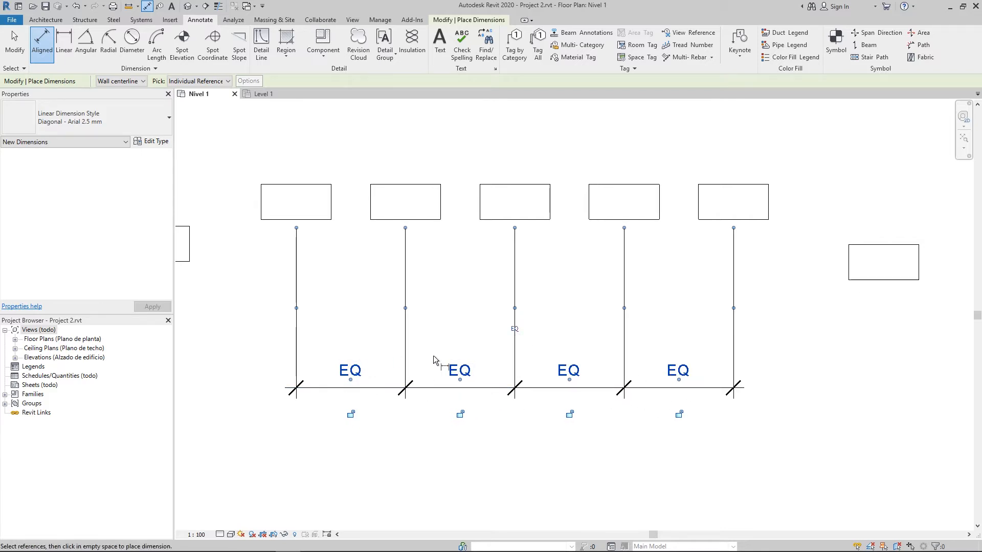
pyautogui.moveTo(382, 284); pyautogui.dragTo(407, 308, button='middle')
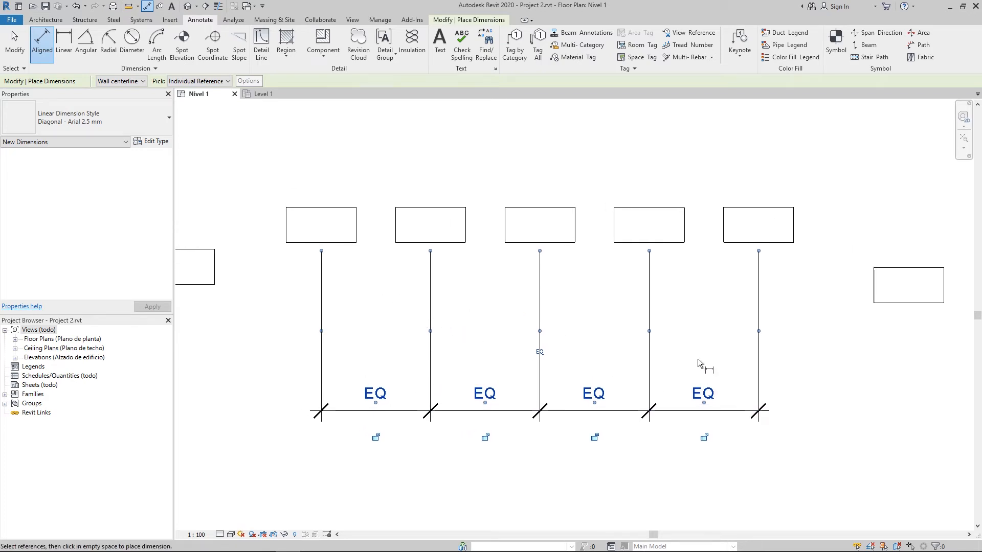
pyautogui.press('Escape')
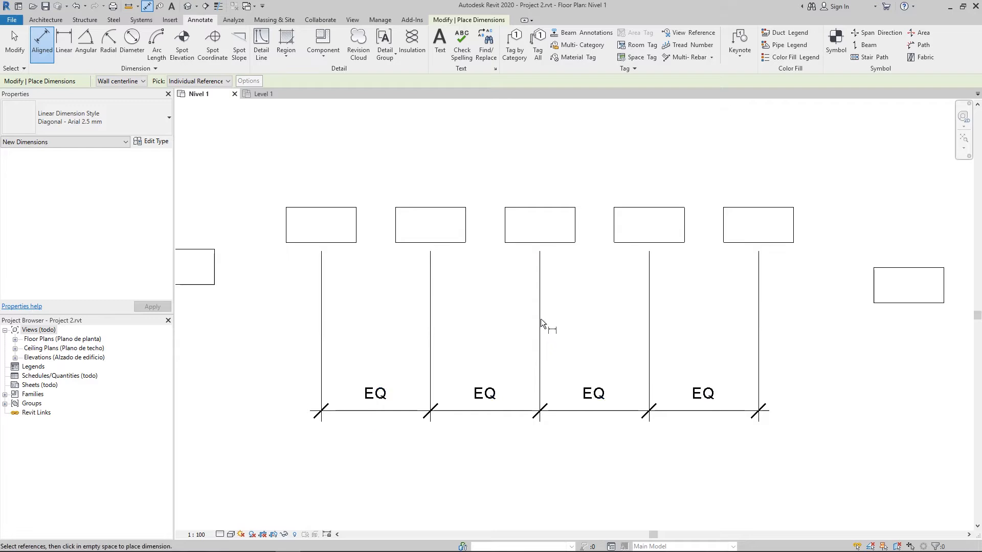
pyautogui.press('Escape')
# Test the equal spacing by shifting the leftmost desk of the row slightly left, and clear the selection.
pyautogui.moveTo(383, 289); pyautogui.dragTo(443, 319, button='middle')
pyautogui.scroll(-2, 443, 319)
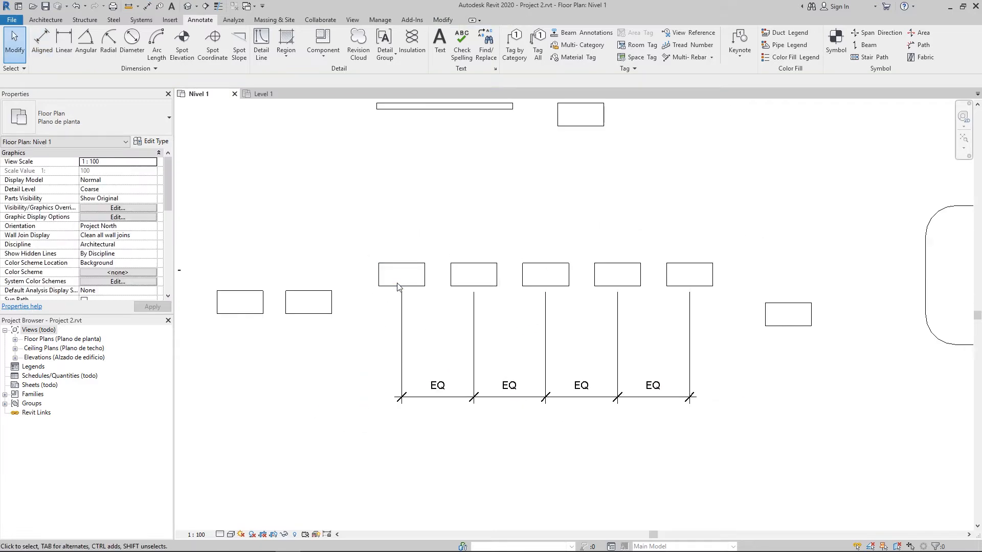
pyautogui.moveTo(405, 267)
pyautogui.mouseDown()
pyautogui.moveTo(321, 266)
pyautogui.moveTo(482, 272)
pyautogui.moveTo(404, 282)
pyautogui.moveTo(424, 294)
pyautogui.moveTo(406, 275)
pyautogui.mouseUp()
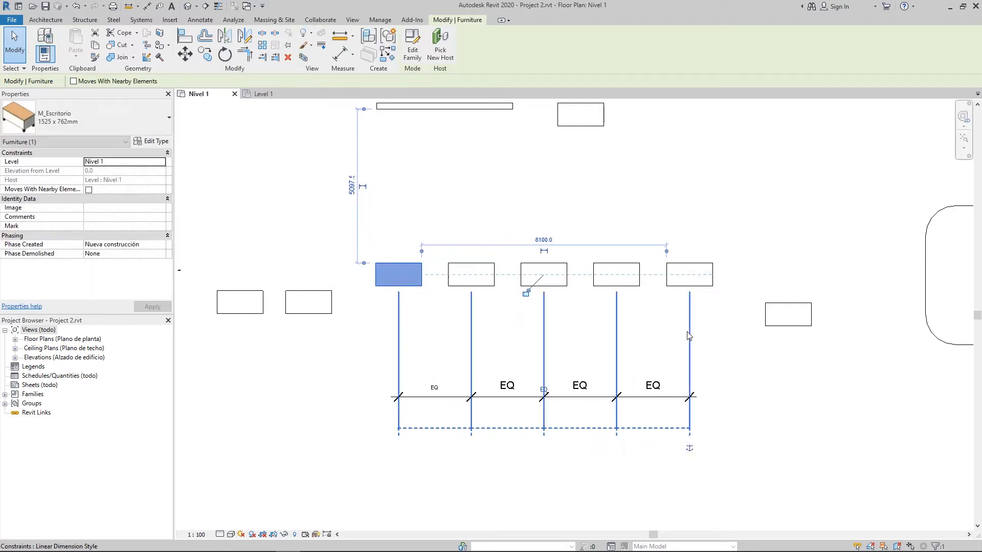
pyautogui.click(700, 348)
# Delete the EQ dimension string below the desks while leaving the desks constrained.
pyautogui.scroll(3, 697, 344)
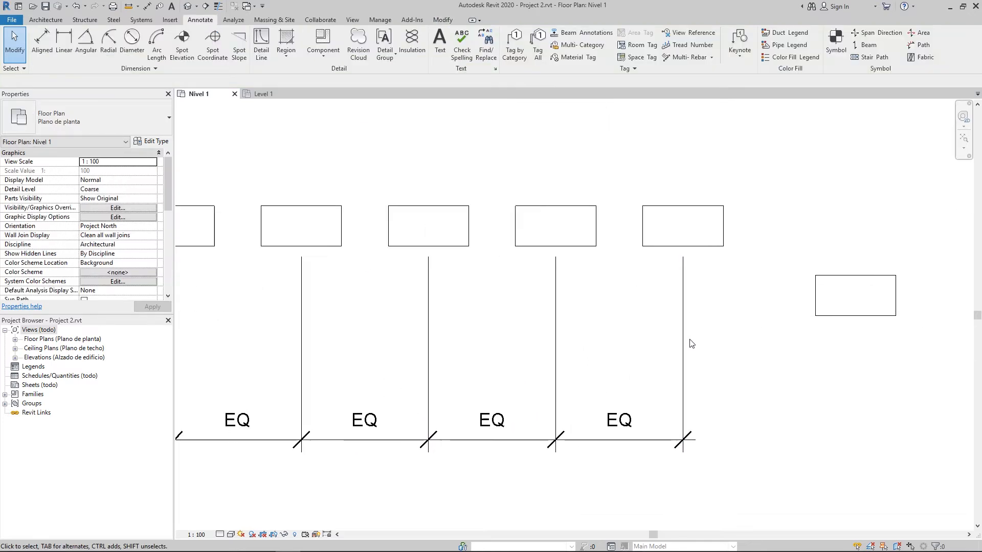
pyautogui.click(681, 341)
pyautogui.moveTo(499, 324); pyautogui.dragTo(574, 362, button='middle')
pyautogui.scroll(-1, 573, 362)
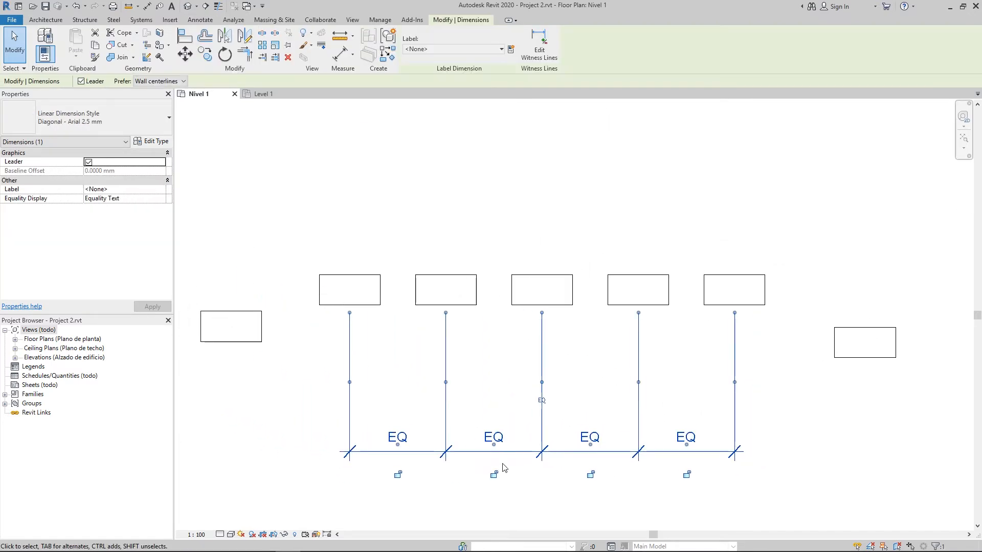
pyautogui.click(599, 367)
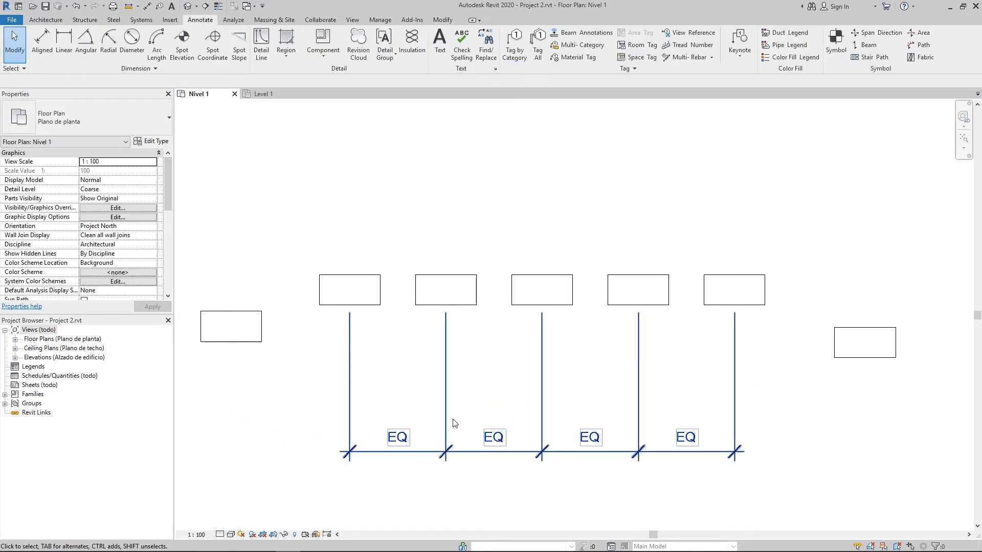
pyautogui.click(735, 381)
pyautogui.moveTo(498, 462); pyautogui.dragTo(471, 439, button='middle')
pyautogui.scroll(1, 472, 438)
pyautogui.scroll(1, 404, 428)
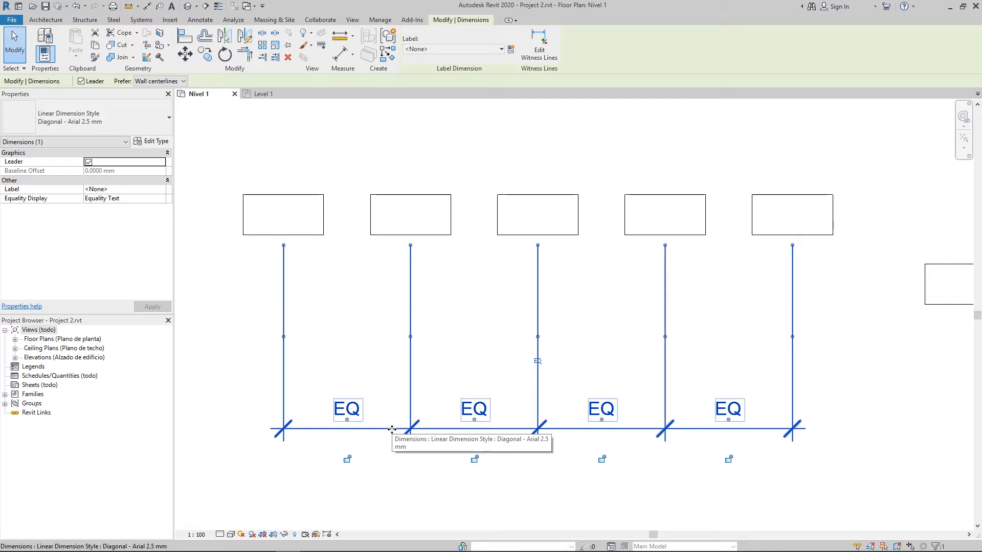
pyautogui.press('Delete')
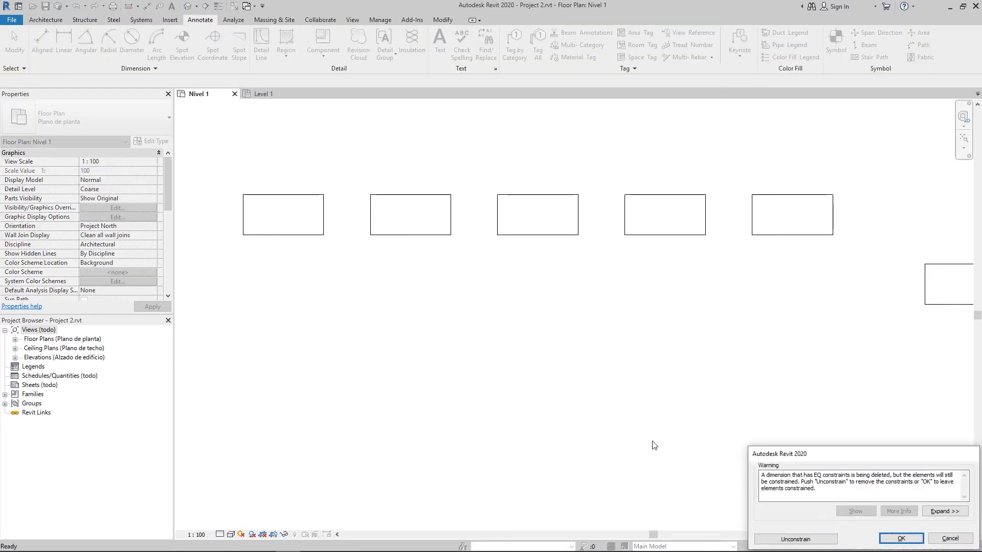
pyautogui.moveTo(768, 457); pyautogui.dragTo(767, 436)
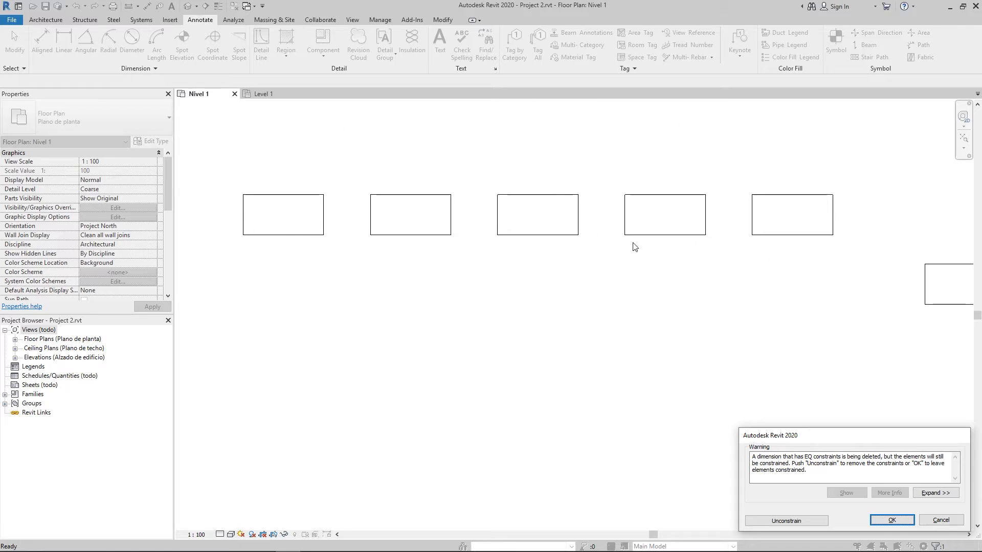
pyautogui.moveTo(849, 443); pyautogui.dragTo(605, 355)
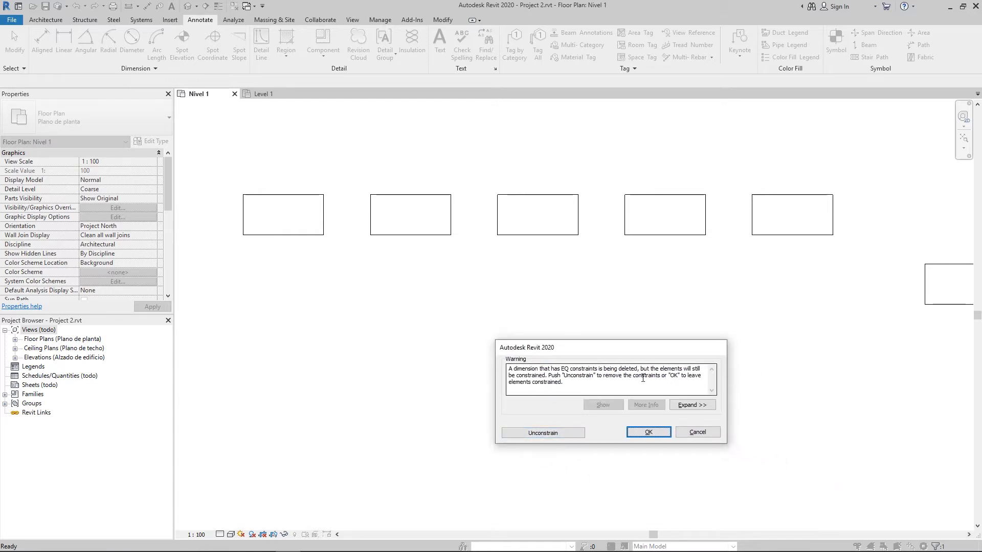
pyautogui.click(650, 433)
# Test the remaining equality constraint by moving the leftmost desk of the row to the right, and clear the selection.
pyautogui.scroll(-7, 650, 433)
pyautogui.scroll(4, 595, 410)
pyautogui.moveTo(591, 412); pyautogui.dragTo(556, 446, button='middle')
pyautogui.moveTo(412, 353); pyautogui.dragTo(449, 354)
pyautogui.click(601, 250)
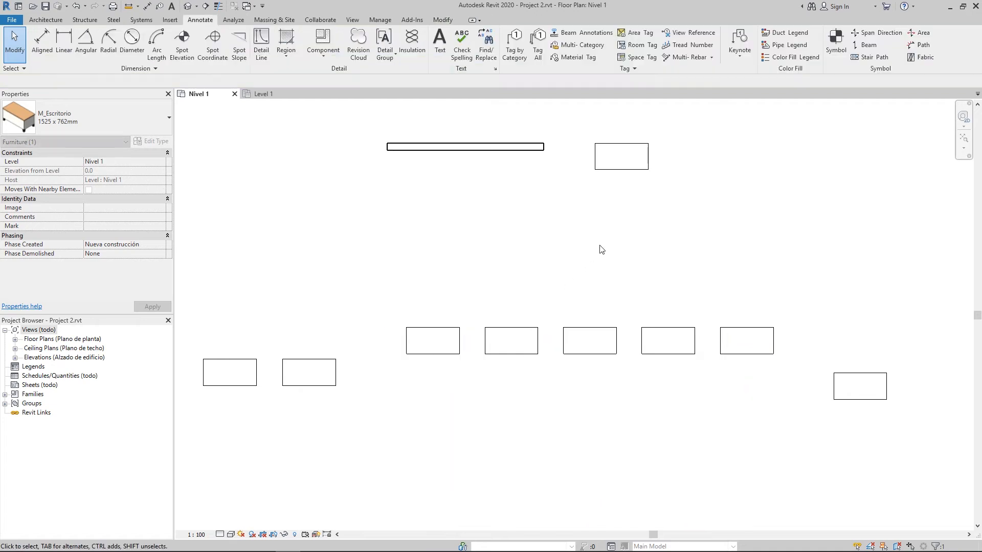
# Reveal the view's constraints, delete the wall-to-desk alignment and the five desks' equality constraint, and exit Reveal Constraints.
pyautogui.moveTo(595, 316); pyautogui.dragTo(504, 307, button='middle')
pyautogui.scroll(-2, 658, 325)
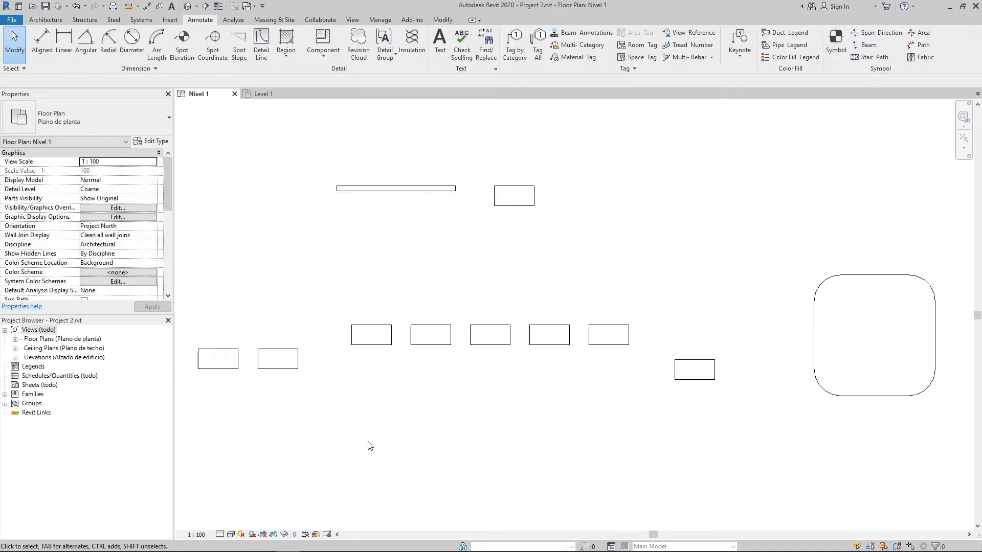
pyautogui.click(327, 535)
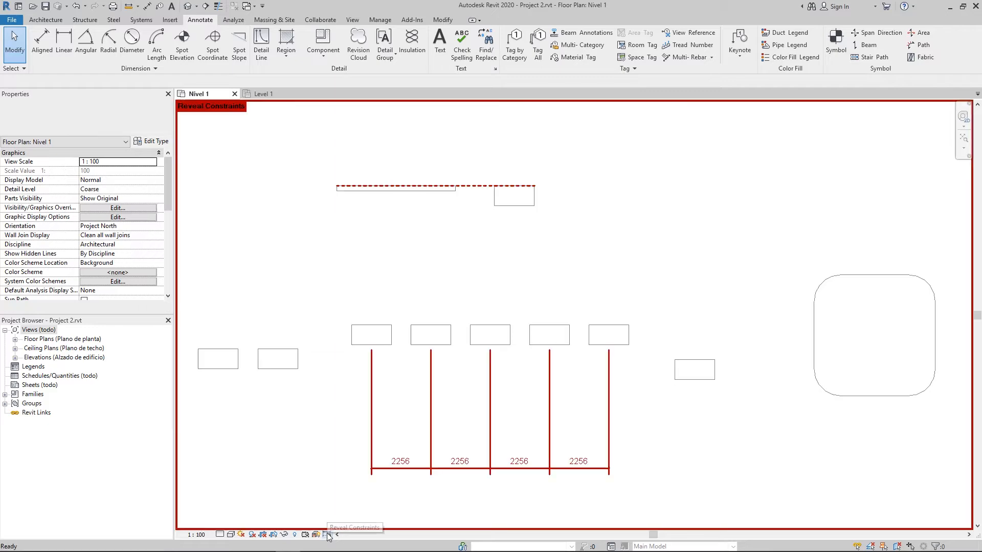
pyautogui.click(479, 190)
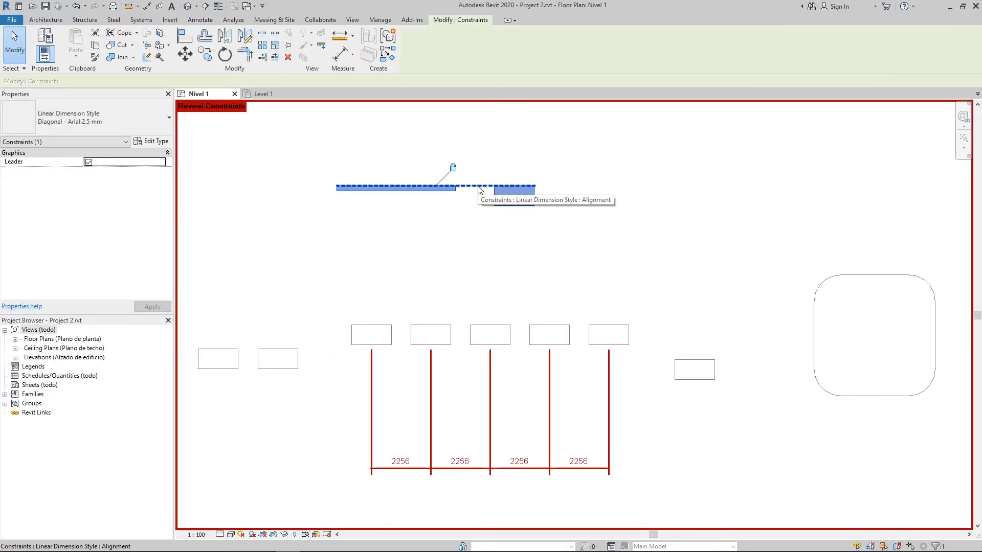
pyautogui.press('Delete')
pyautogui.click(432, 408)
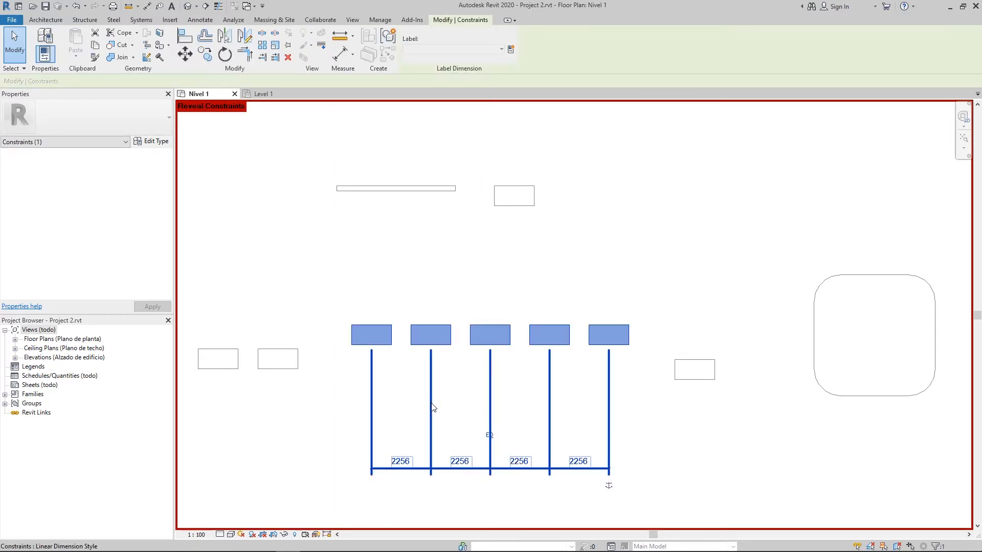
pyautogui.press('Delete')
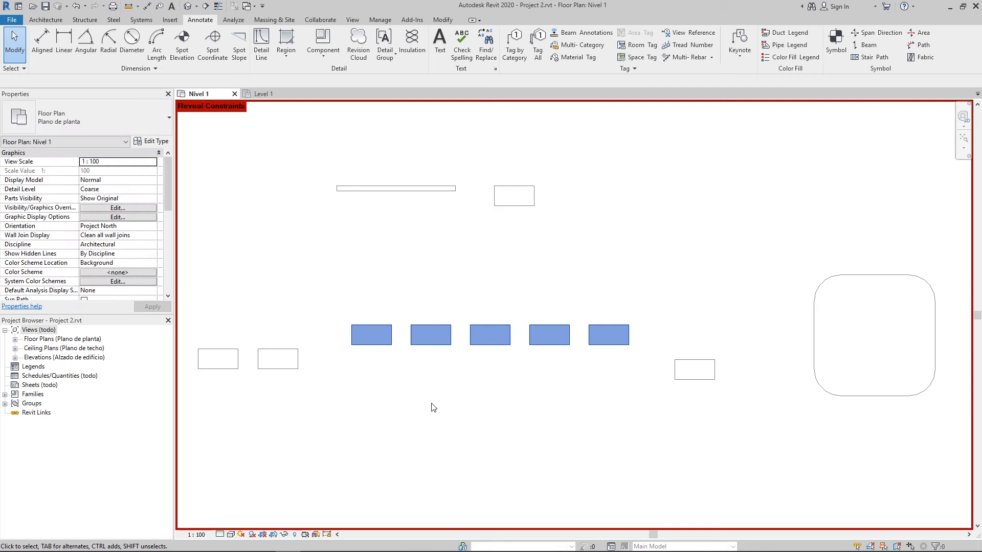
pyautogui.click(324, 536)
# Move the leftmost desk of the row up and to the left, and the desk beside the wall upward, to test their independence.
pyautogui.moveTo(390, 344)
pyautogui.mouseDown()
pyautogui.moveTo(353, 349)
pyautogui.moveTo(374, 338)
pyautogui.mouseUp()
pyautogui.click(525, 191)
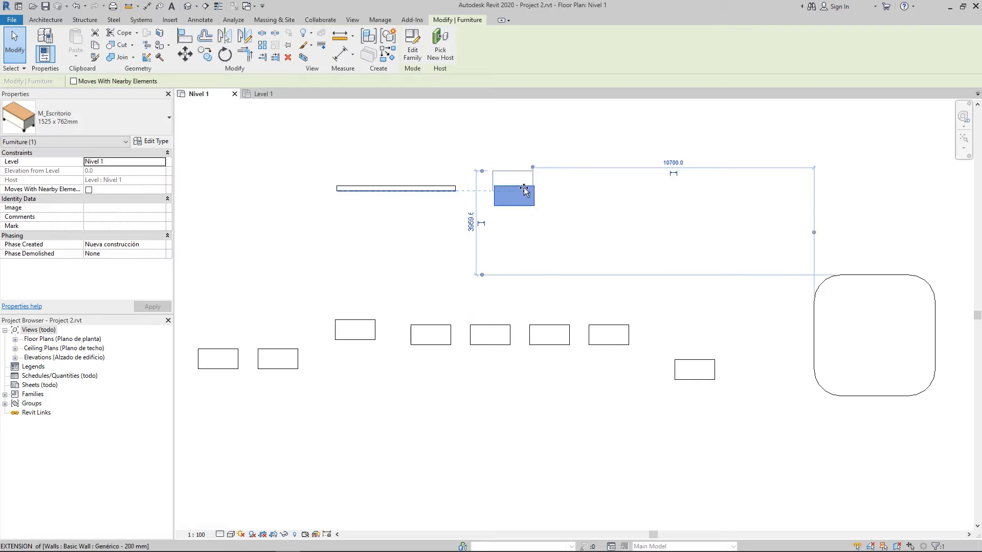
pyautogui.moveTo(524, 189); pyautogui.dragTo(524, 185)
# Offset the rounded square's upper-left arc outward by 1600 mm as a copy using the Graphical method, and undo it.
pyautogui.moveTo(560, 209); pyautogui.dragTo(243, 196, button='middle')
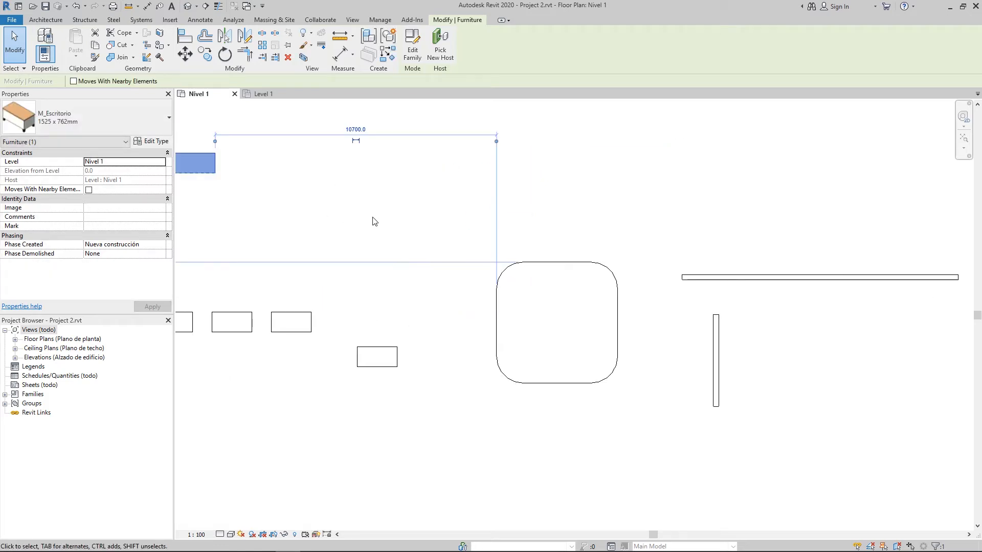
pyautogui.moveTo(375, 221); pyautogui.dragTo(323, 211, button='middle')
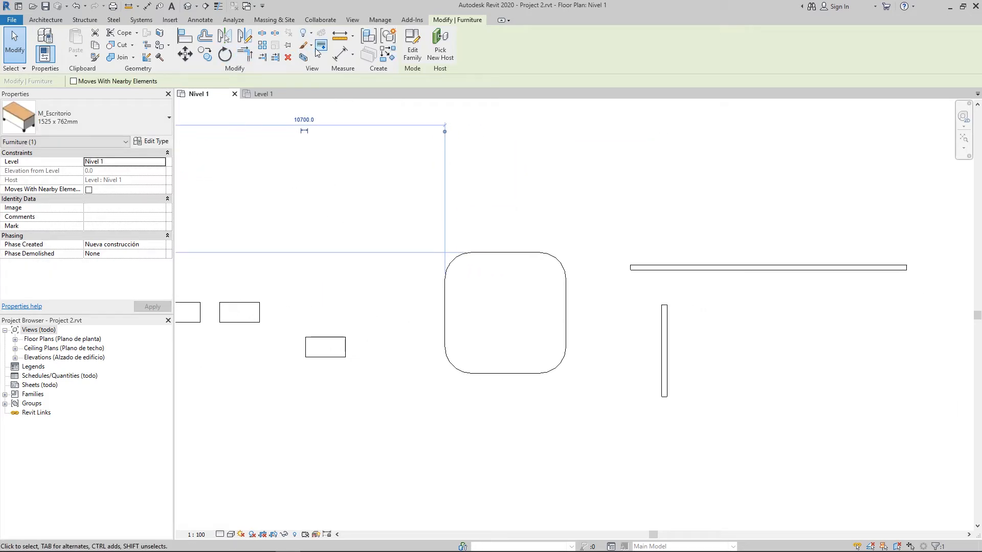
pyautogui.click(205, 36)
pyautogui.scroll(2, 429, 263)
pyautogui.moveTo(515, 255); pyautogui.dragTo(357, 200, button='middle')
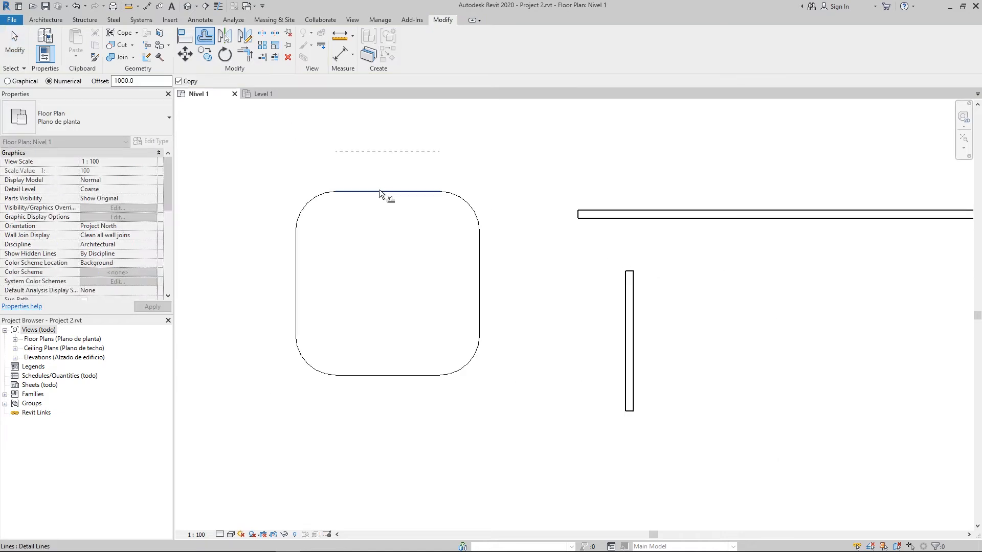
pyautogui.click(21, 81)
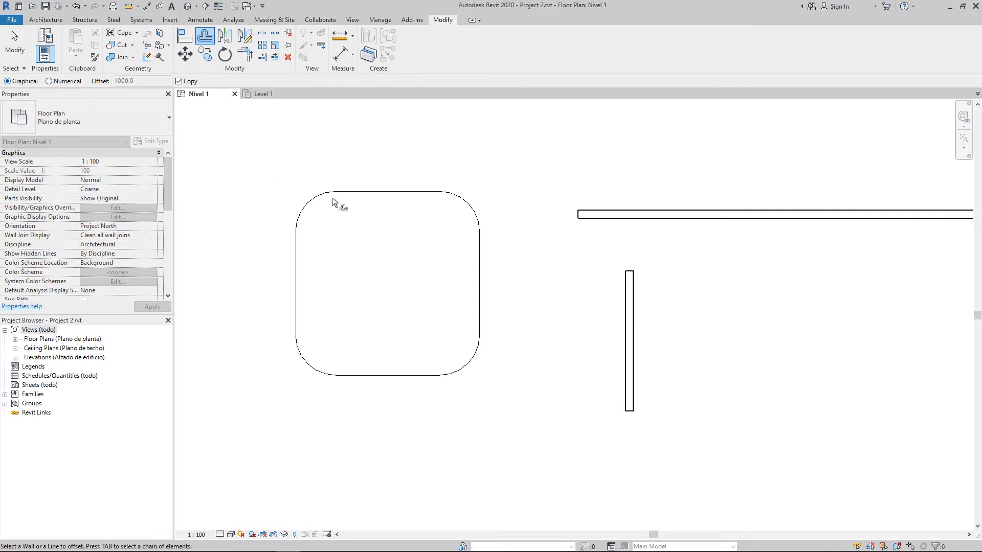
pyautogui.scroll(3, 333, 197)
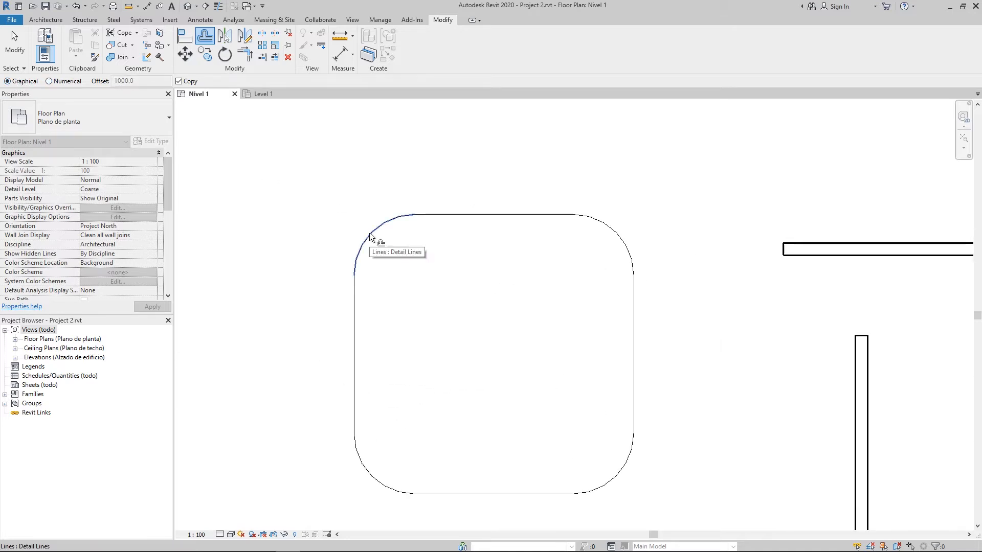
pyautogui.moveTo(369, 233); pyautogui.dragTo(456, 304, button='middle')
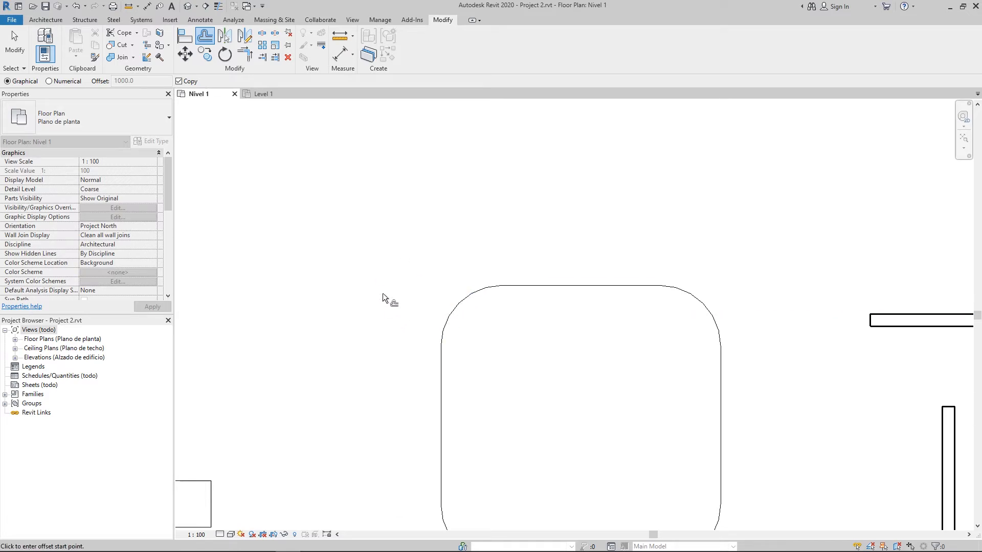
pyautogui.click(453, 311)
pyautogui.click(382, 246)
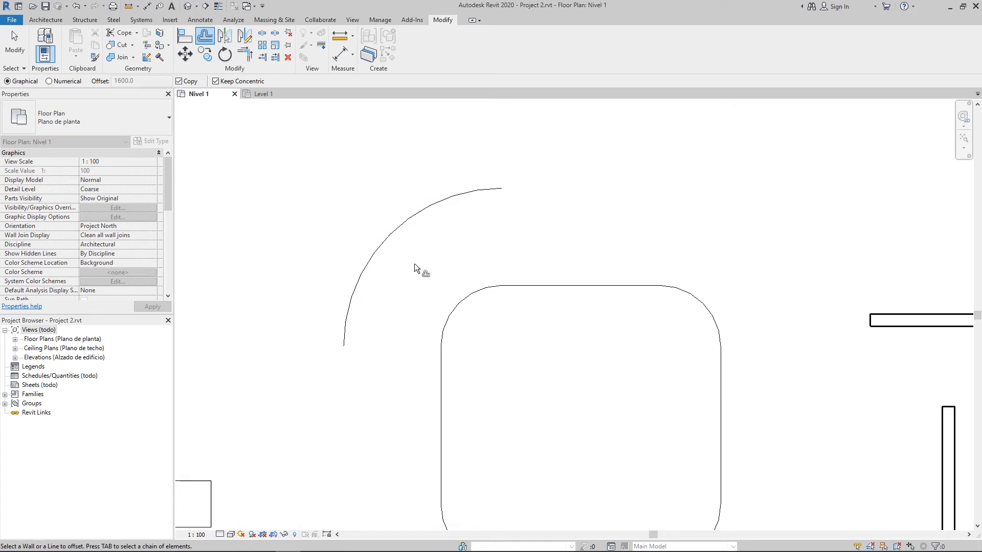
pyautogui.hotkey('ctrl', 'z')
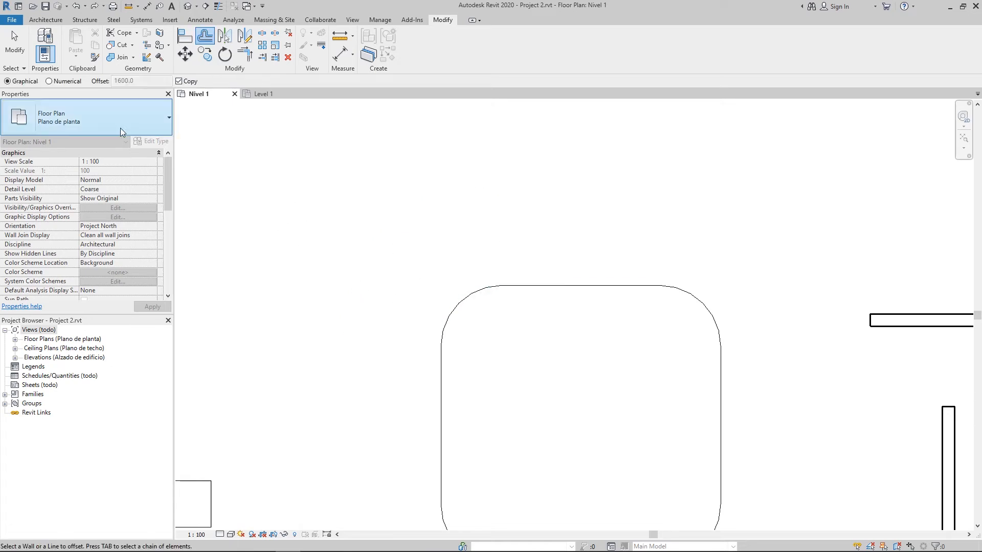
# Offset the rounded square's top line, upper-left arc, left line, lower-left arc and bottom line individually outward by 1600 mm as copies, using the Numerical method.
pyautogui.click(49, 81)
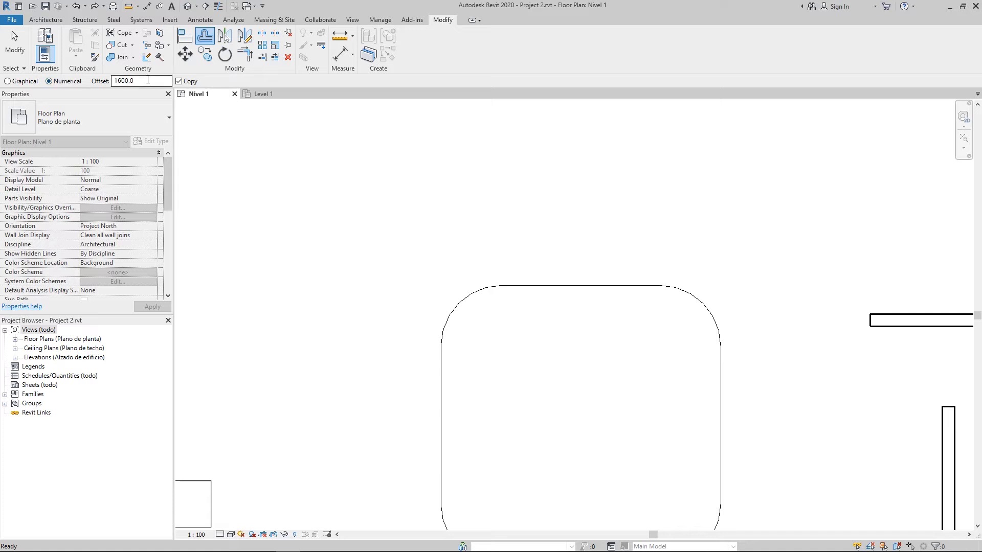
pyautogui.scroll(1, 606, 250)
pyautogui.moveTo(567, 235); pyautogui.dragTo(489, 213, button='middle')
pyautogui.scroll(-1, 443, 210)
pyautogui.scroll(-2, 474, 251)
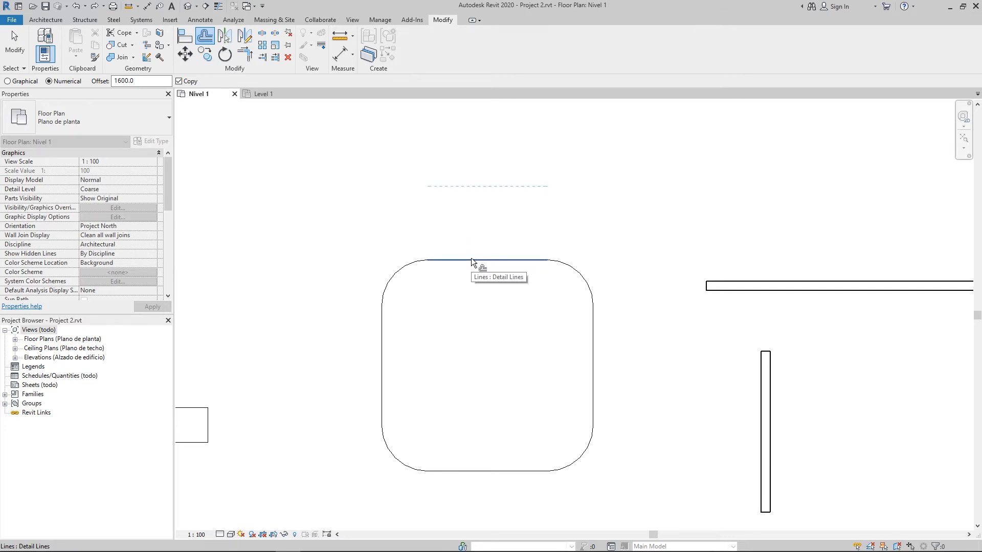
pyautogui.click(471, 258)
pyautogui.click(403, 268)
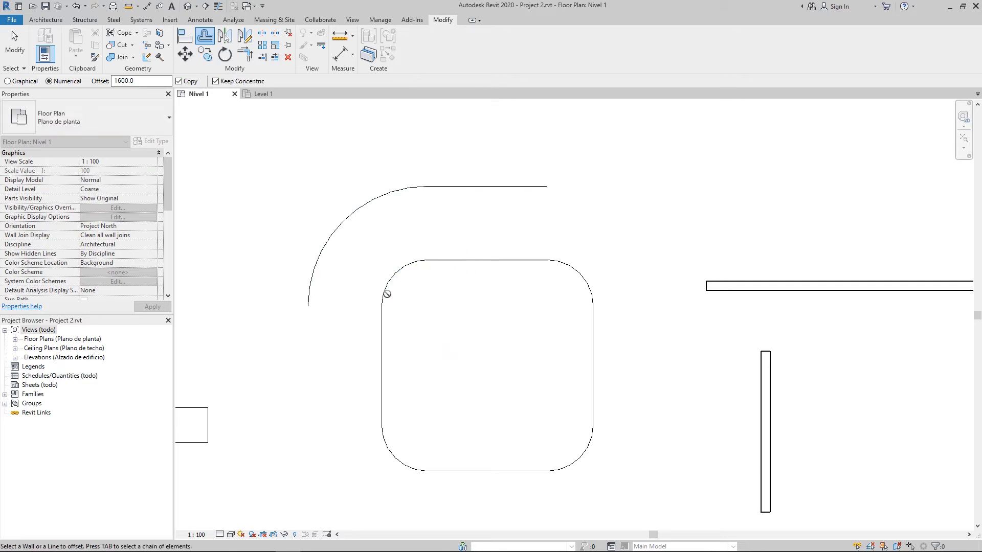
pyautogui.click(382, 314)
pyautogui.click(392, 459)
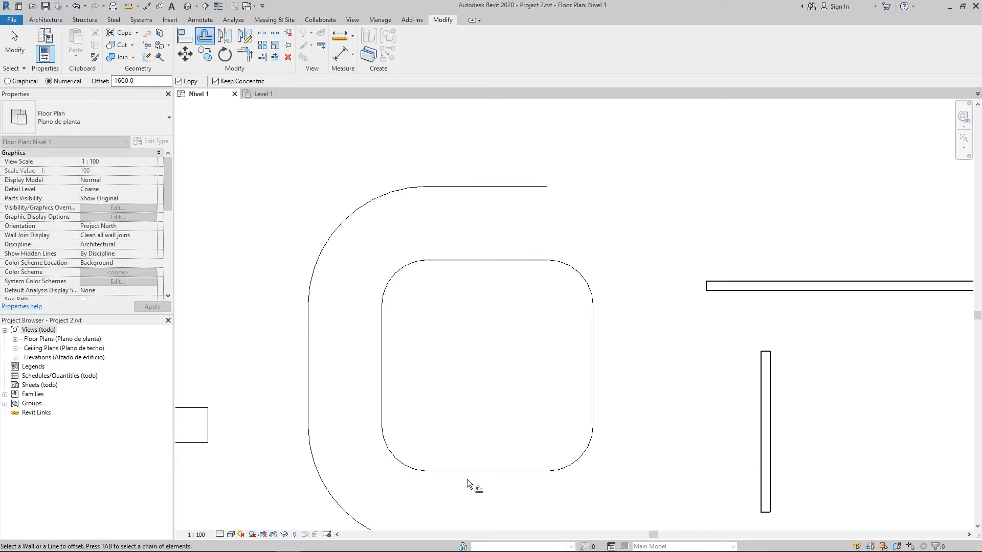
pyautogui.click(487, 473)
pyautogui.scroll(-3, 547, 473)
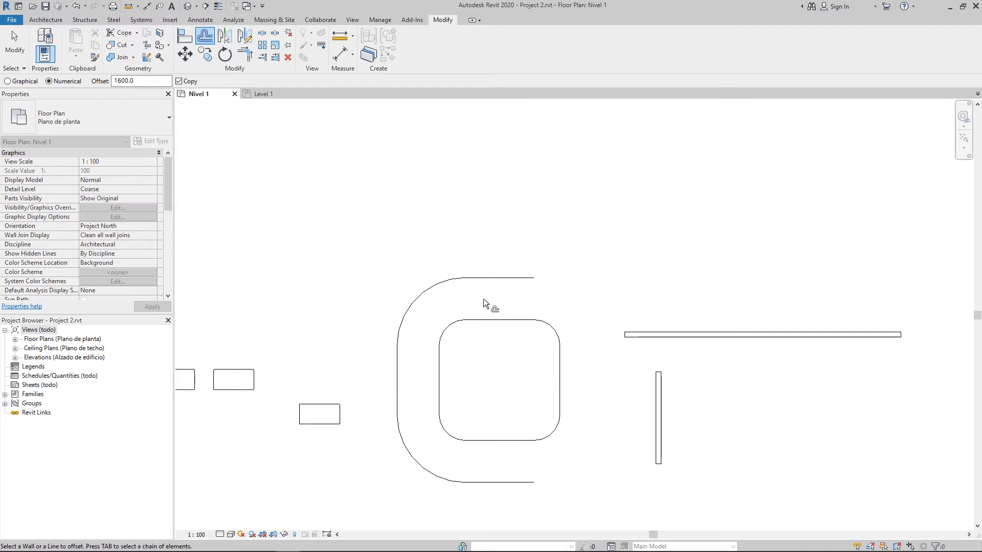
# Undo the five individual numerical offsets around the rounded square.
pyautogui.hotkey('ctrl', 'z')
pyautogui.hotkey('ctrl', 'z')
pyautogui.hotkey('ctrl', 'z')
pyautogui.hotkey('ctrl', 'z')
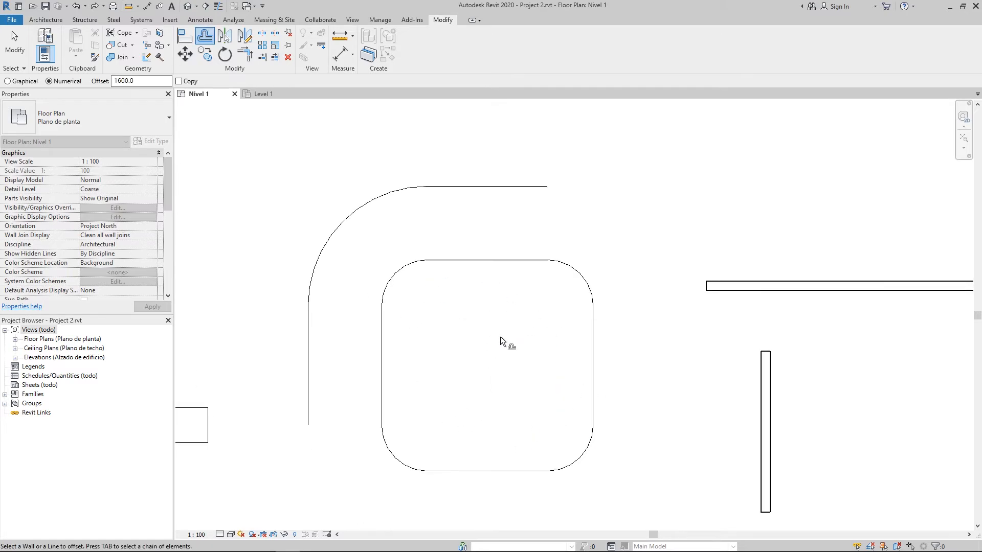
pyautogui.hotkey('ctrl', 'z')
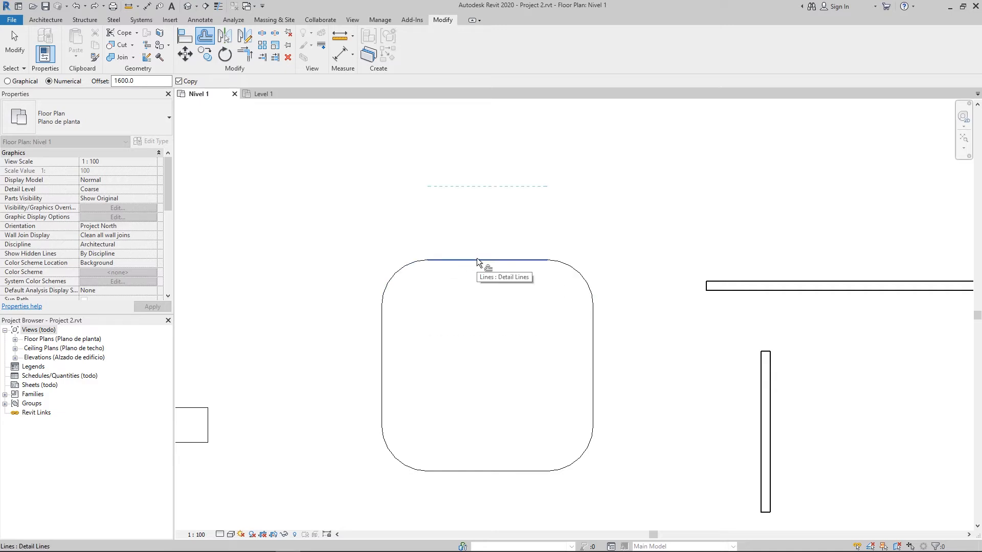
# Offset the rounded square's whole chain outward by 1600 mm as a copy, and offset that new chain another 1600 mm without copying.
pyautogui.press('Tab')
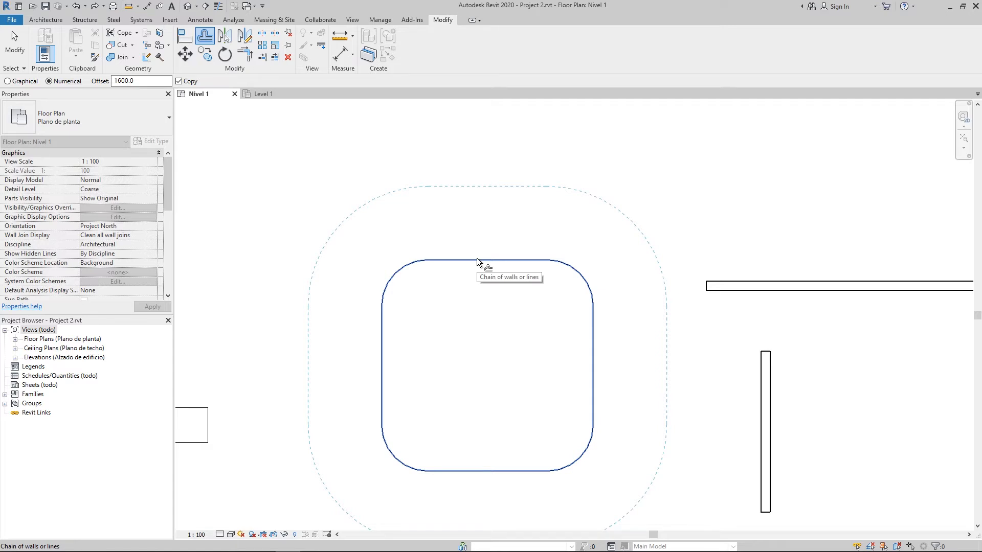
pyautogui.click(477, 260)
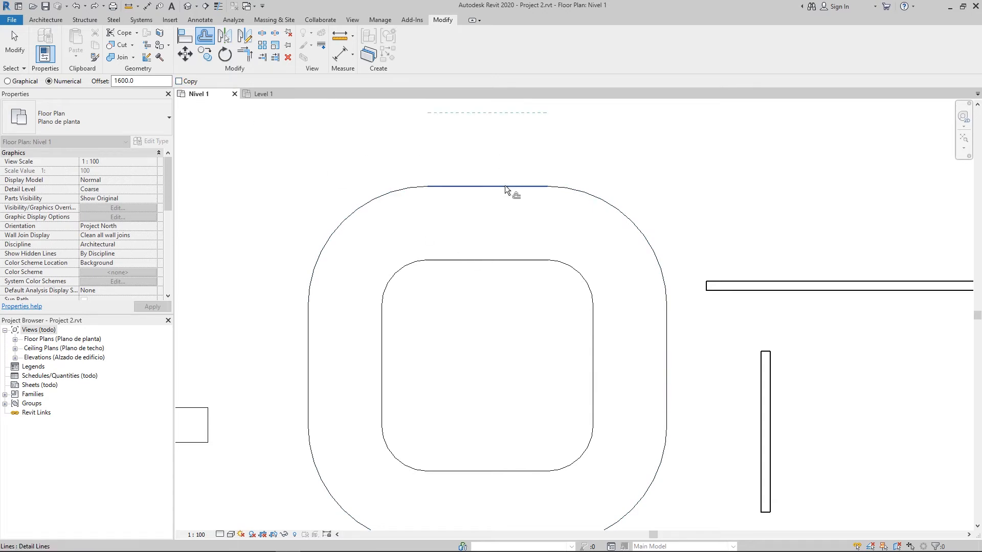
pyautogui.scroll(-3, 505, 186)
pyautogui.press('Tab')
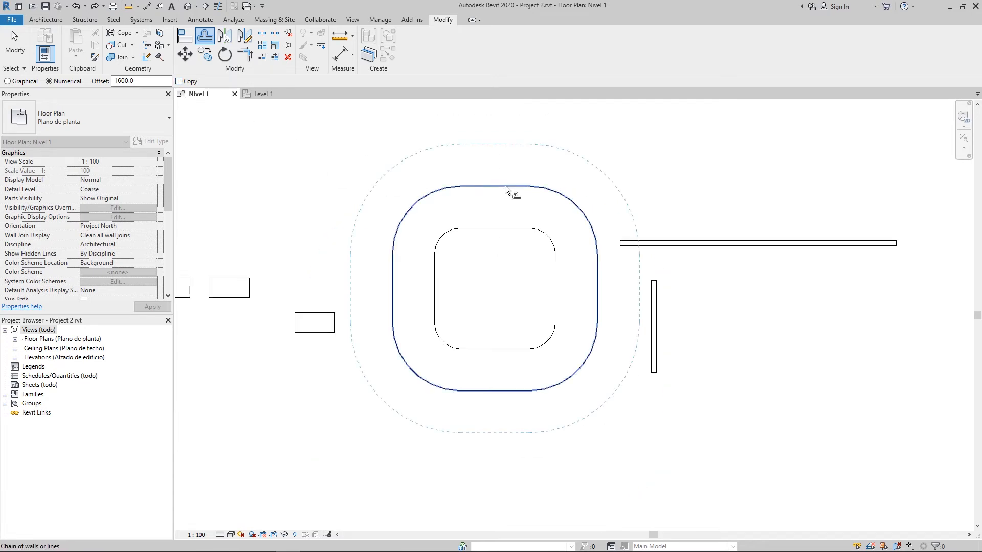
pyautogui.click(505, 185)
pyautogui.press('Escape')
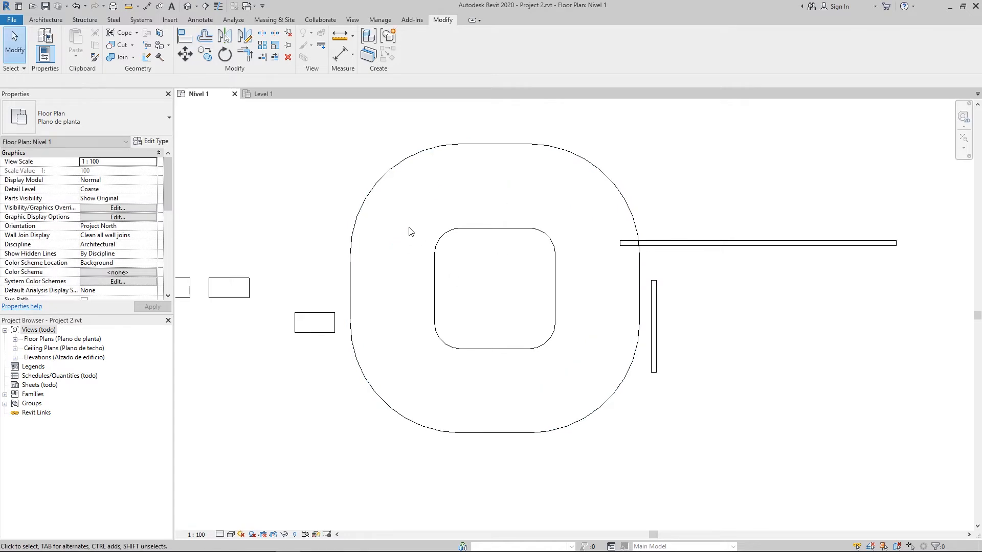
# Delete the entire outer offset chain around the rounded square.
pyautogui.press('Tab')
pyautogui.click(491, 145)
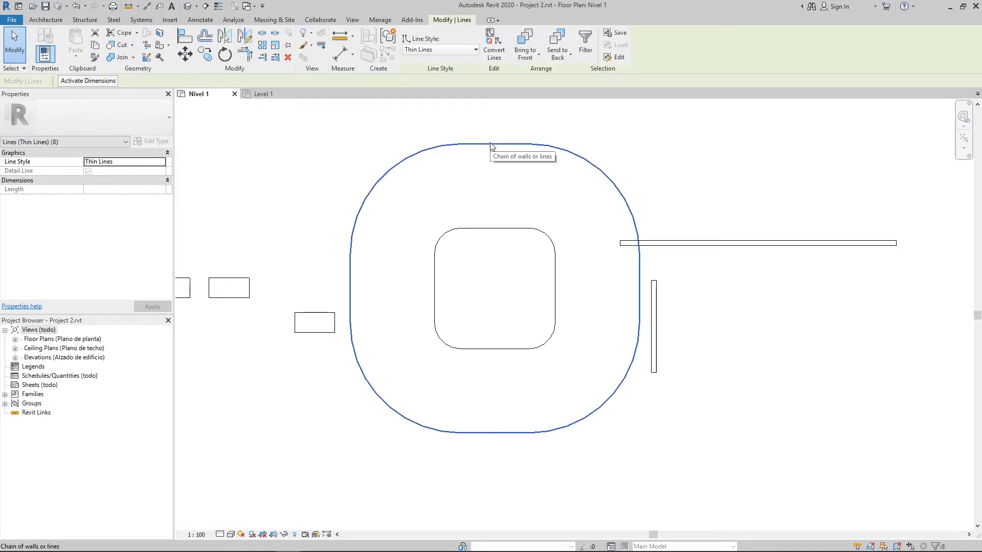
pyautogui.press('Delete')
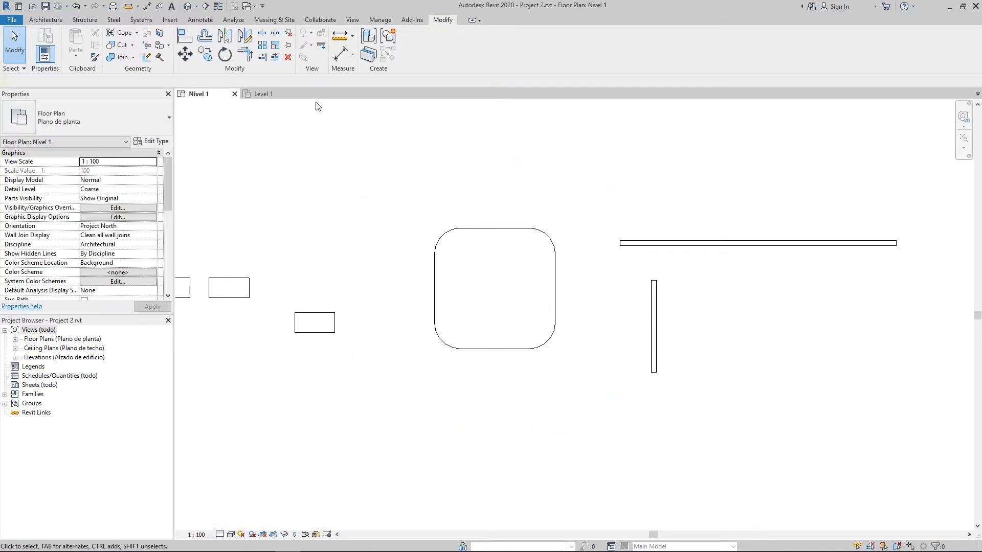
# Mirror a copy of the rounded square with Mirror - Pick Axis, using the vertical wall's centerline as the axis.
pyautogui.click(227, 37)
pyautogui.moveTo(670, 321); pyautogui.dragTo(584, 305, button='middle')
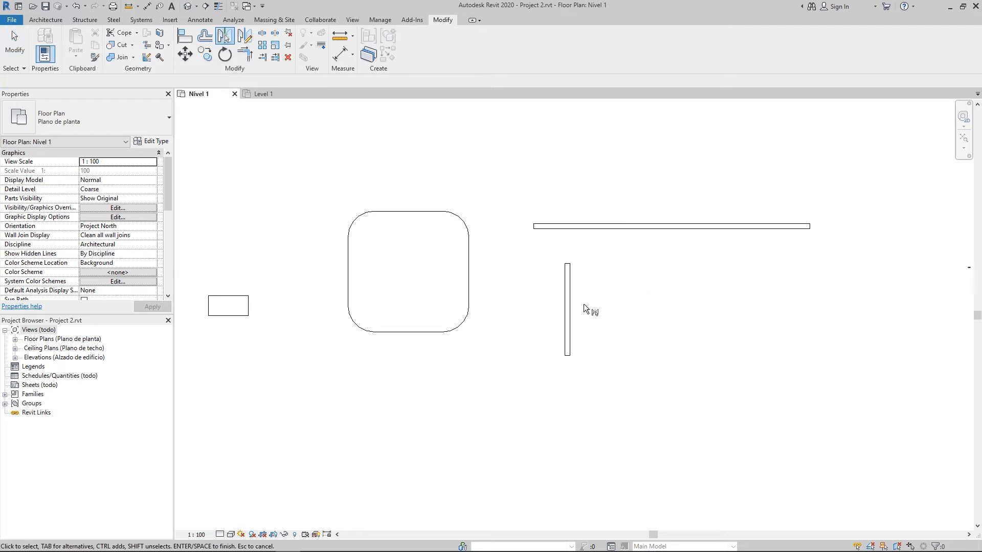
pyautogui.scroll(2, 584, 305)
pyautogui.moveTo(444, 293); pyautogui.dragTo(469, 314, button='middle')
pyautogui.moveTo(507, 426); pyautogui.dragTo(270, 194)
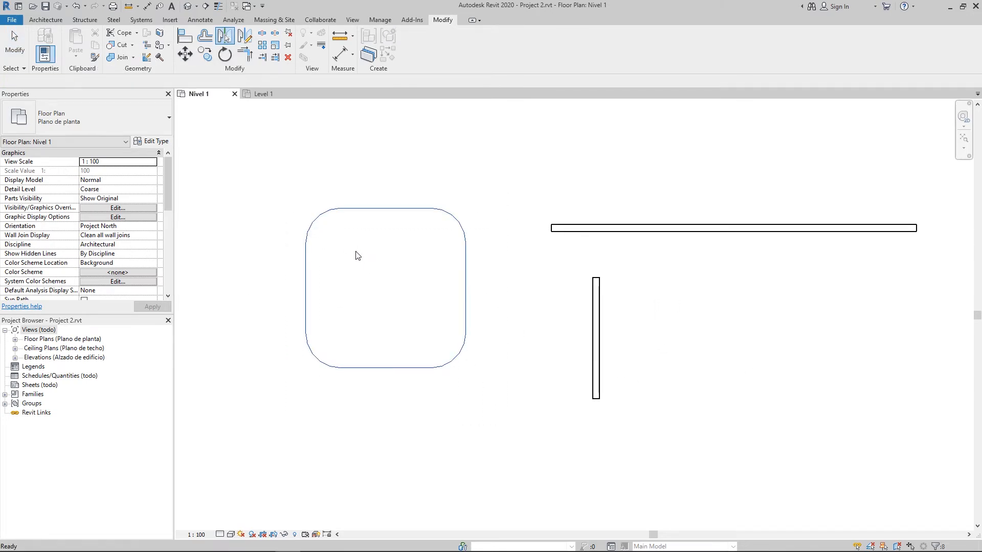
pyautogui.press('Return')
pyautogui.scroll(-1, 287, 139)
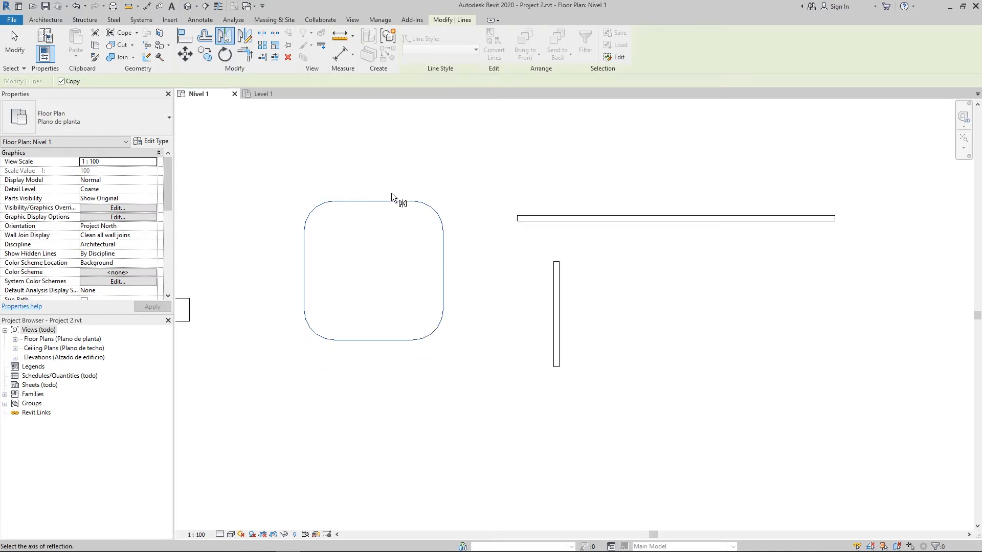
pyautogui.scroll(2, 433, 197)
pyautogui.moveTo(615, 330); pyautogui.dragTo(554, 346, button='middle')
pyautogui.scroll(-2, 539, 337)
pyautogui.scroll(3, 521, 319)
pyautogui.scroll(-5, 512, 329)
pyautogui.scroll(1, 202, 279)
pyautogui.scroll(2, 608, 360)
pyautogui.scroll(-1, 619, 330)
pyautogui.moveTo(616, 328); pyautogui.dragTo(582, 326, button='middle')
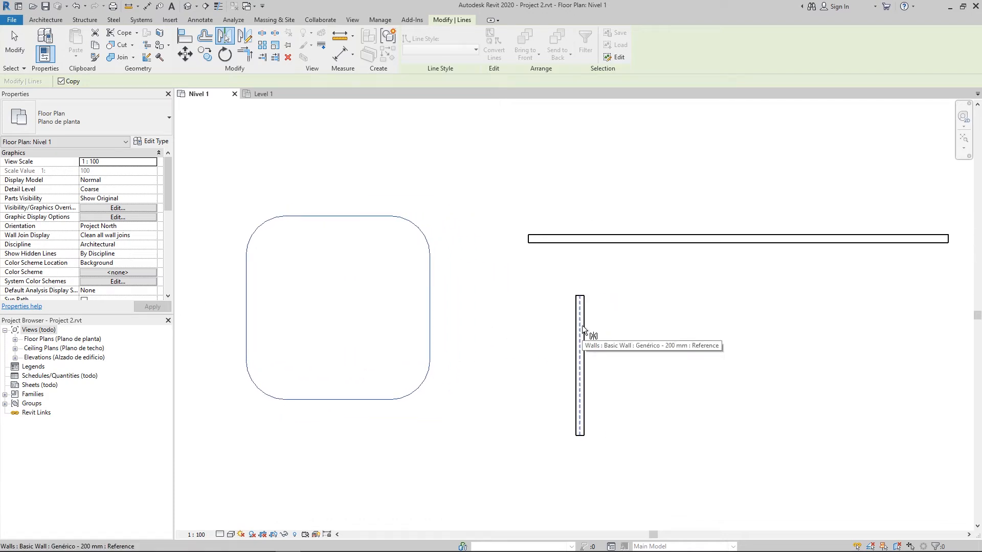
pyautogui.click(583, 329)
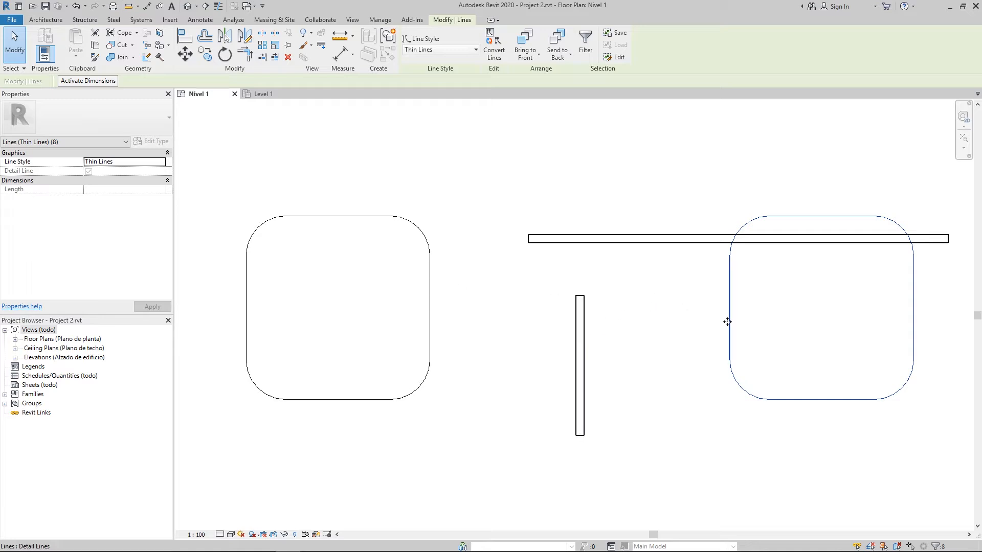
# Delete the mirrored rounded square that overlaps the horizontal wall.
pyautogui.click(849, 416)
pyautogui.press('Tab')
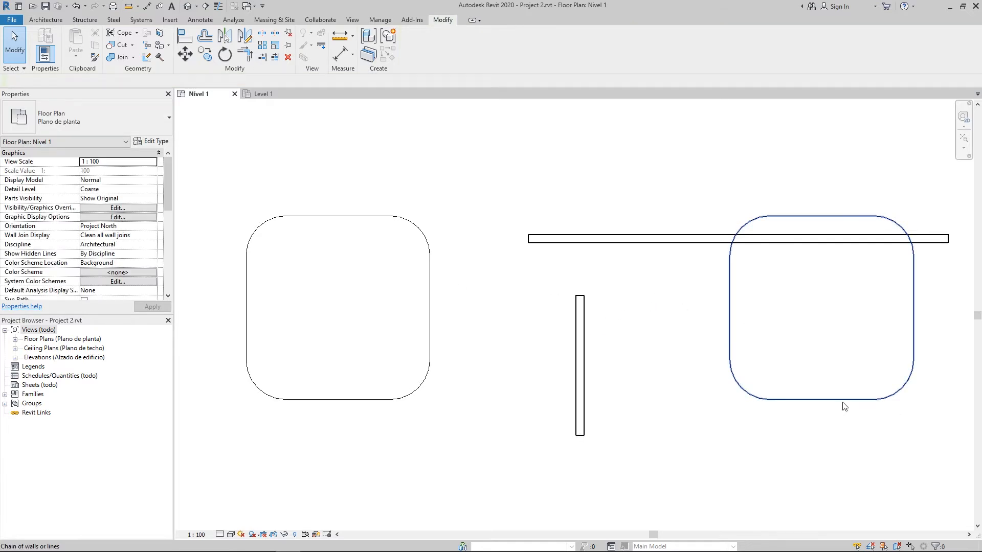
pyautogui.click(845, 407)
pyautogui.press('Delete')
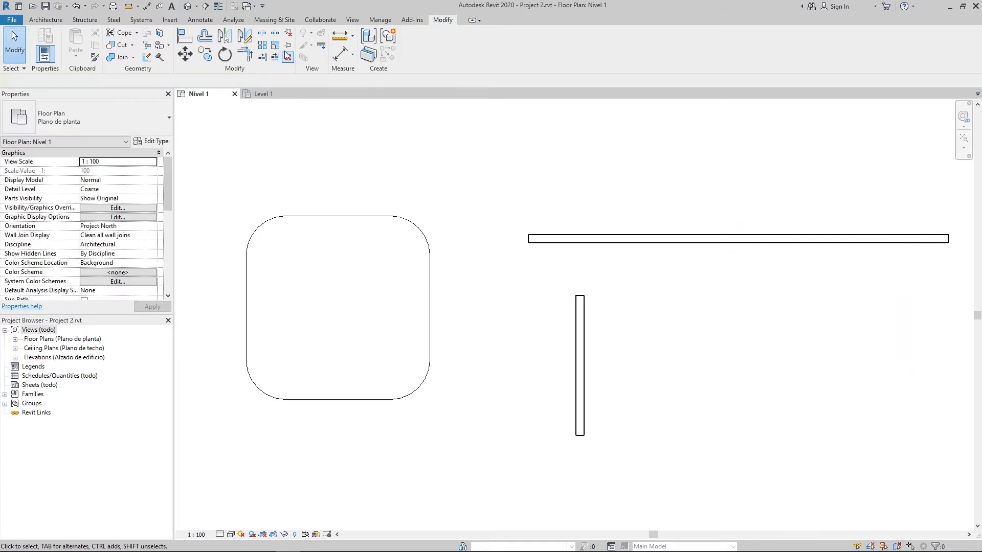
# Mirror a copy of the rounded square with Mirror - Draw Axis, using a diagonal axis drawn from below the square up to the horizontal wall.
pyautogui.click(245, 35)
pyautogui.moveTo(477, 420); pyautogui.dragTo(216, 184)
pyautogui.press('Return')
pyautogui.moveTo(453, 352); pyautogui.dragTo(453, 293, button='middle')
pyautogui.scroll(-2, 458, 302)
pyautogui.scroll(1, 456, 301)
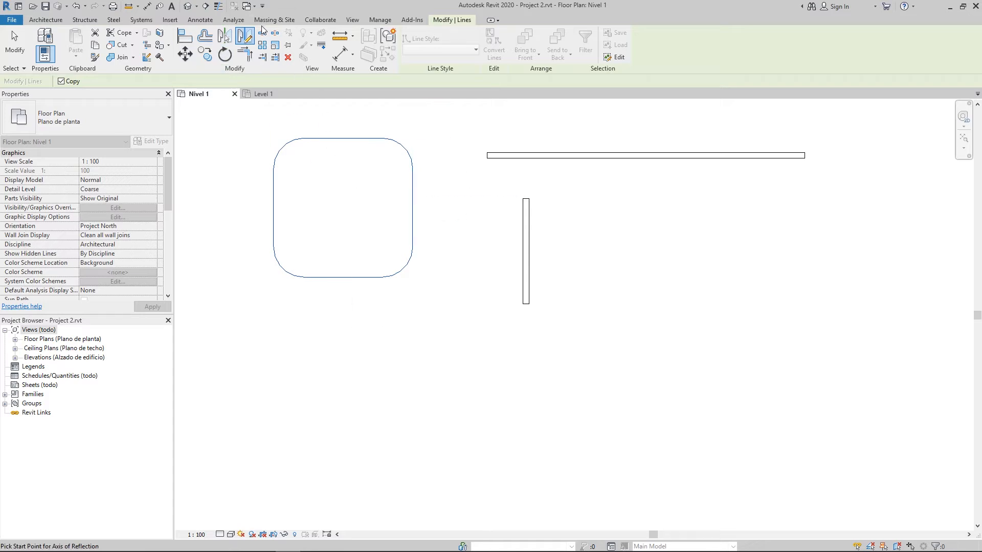
pyautogui.click(346, 388)
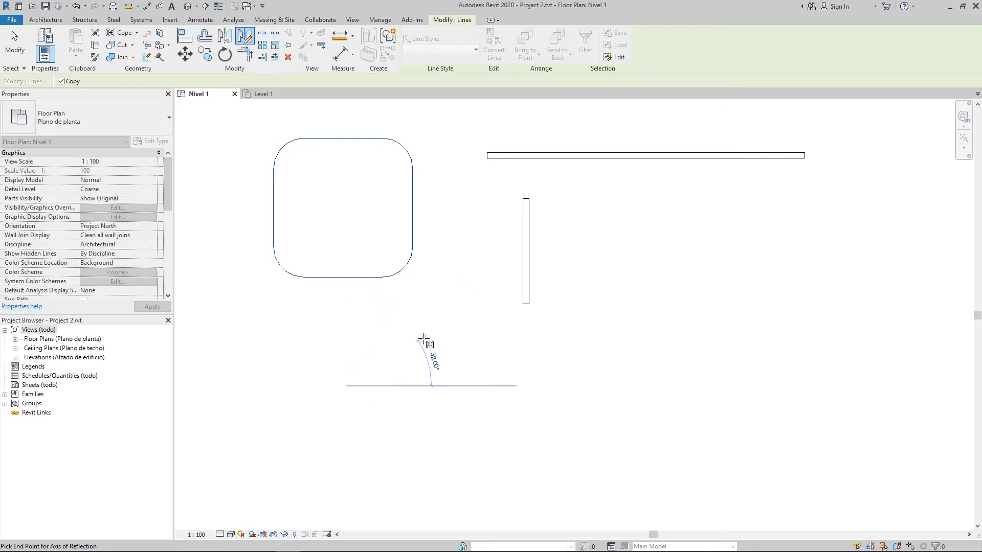
pyautogui.click(558, 165)
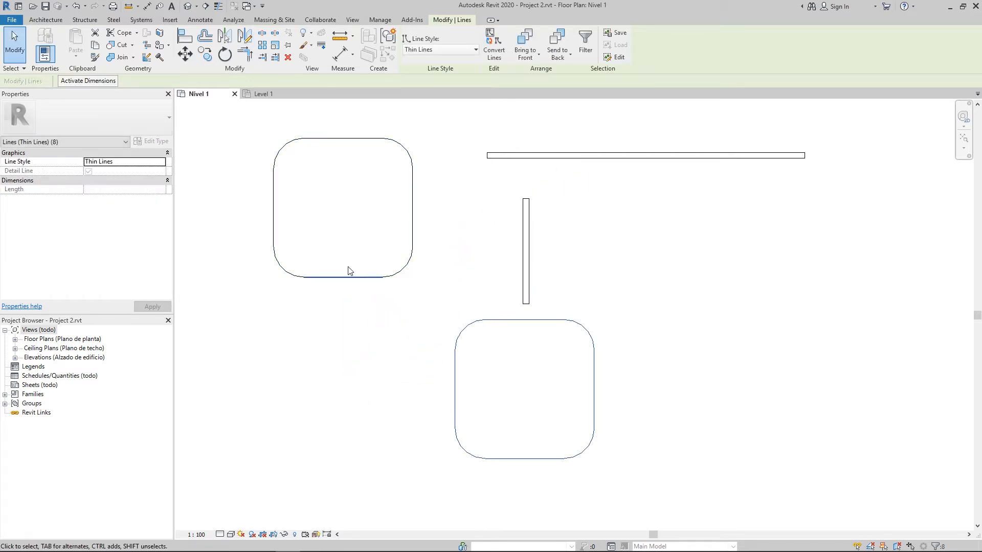
# Mirror another copy of the original rounded square about a steeper drawn axis that passes just beside it, tilting up to the right.
pyautogui.moveTo(425, 303); pyautogui.dragTo(258, 95)
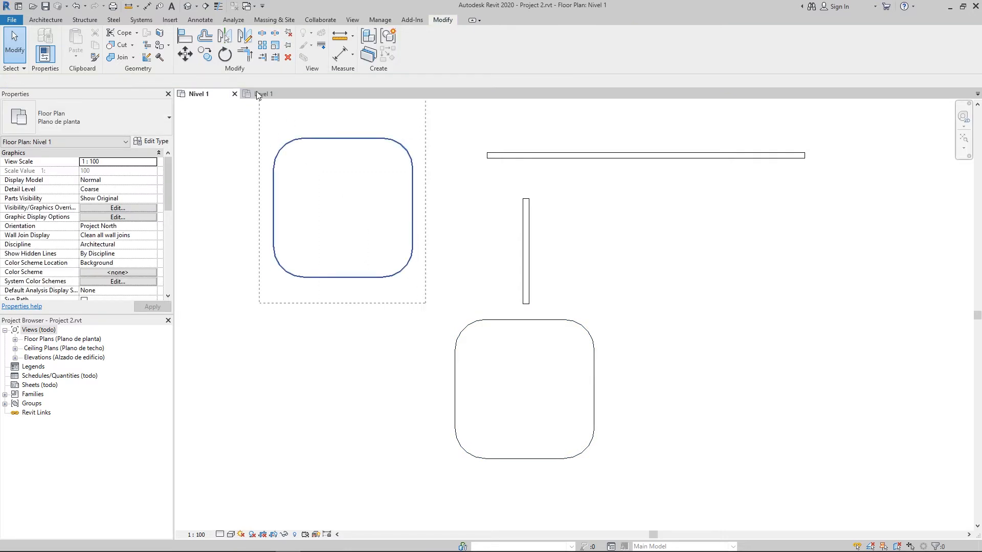
pyautogui.moveTo(254, 132); pyautogui.dragTo(253, 130)
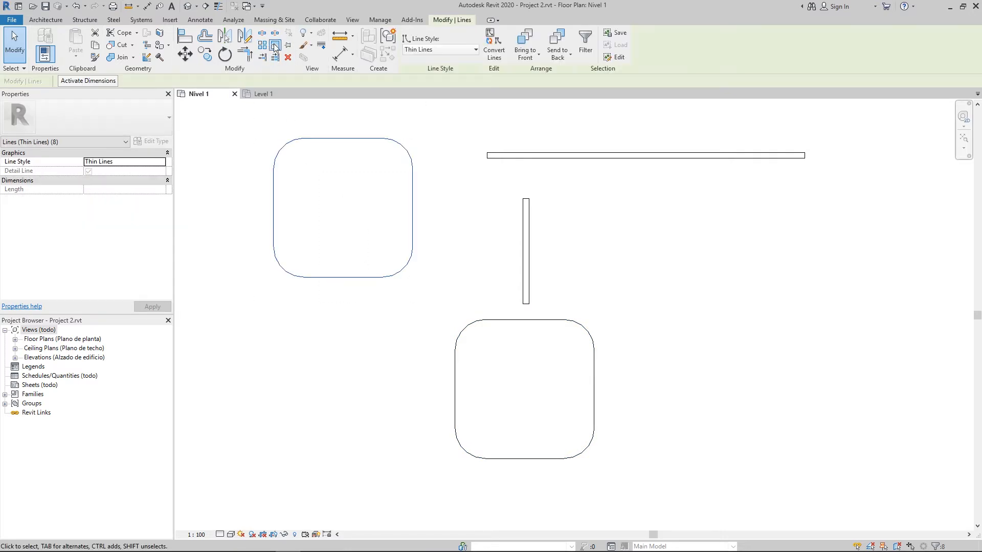
pyautogui.click(244, 39)
pyautogui.click(407, 379)
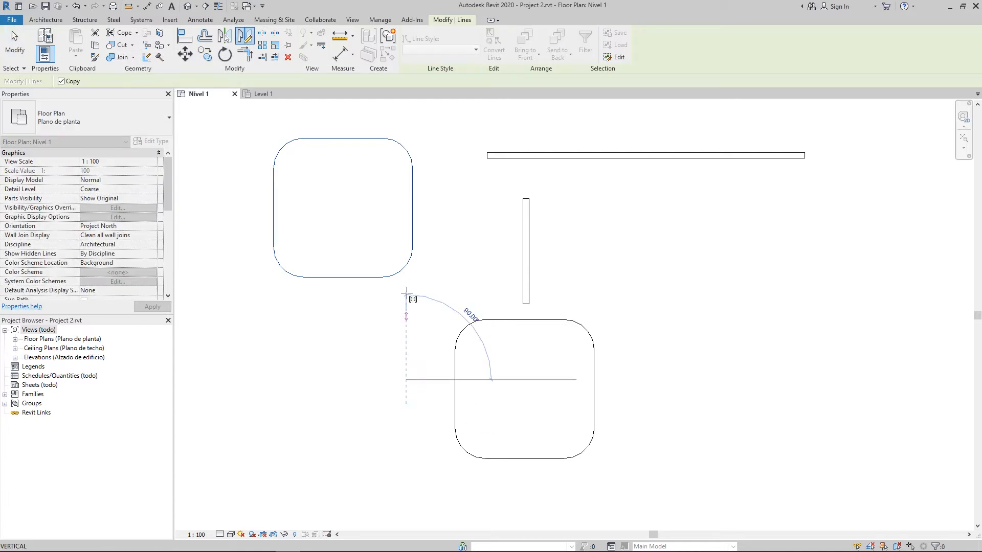
pyautogui.click(464, 172)
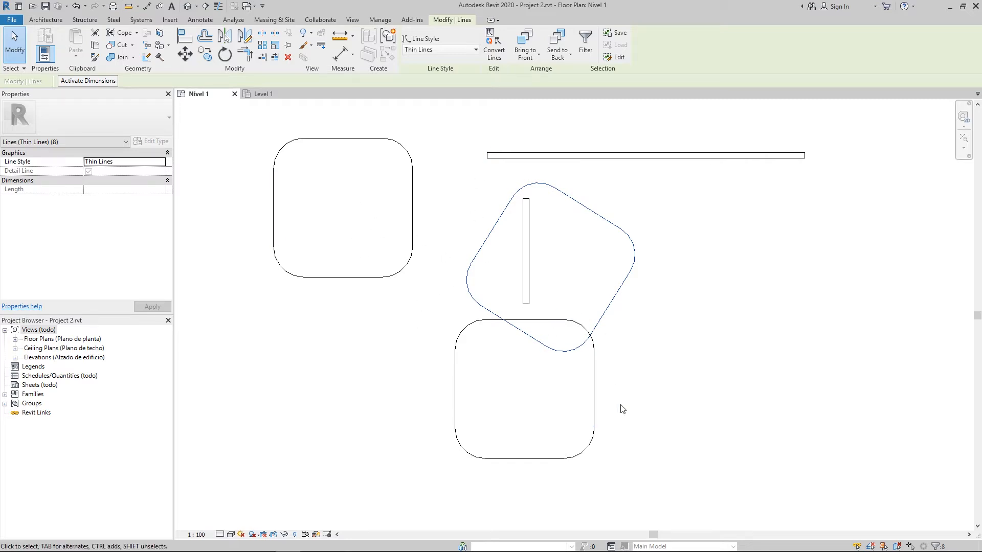
# Delete both mirrored copies, the upright one below the vertical wall and the tilted one around it.
pyautogui.click(593, 387)
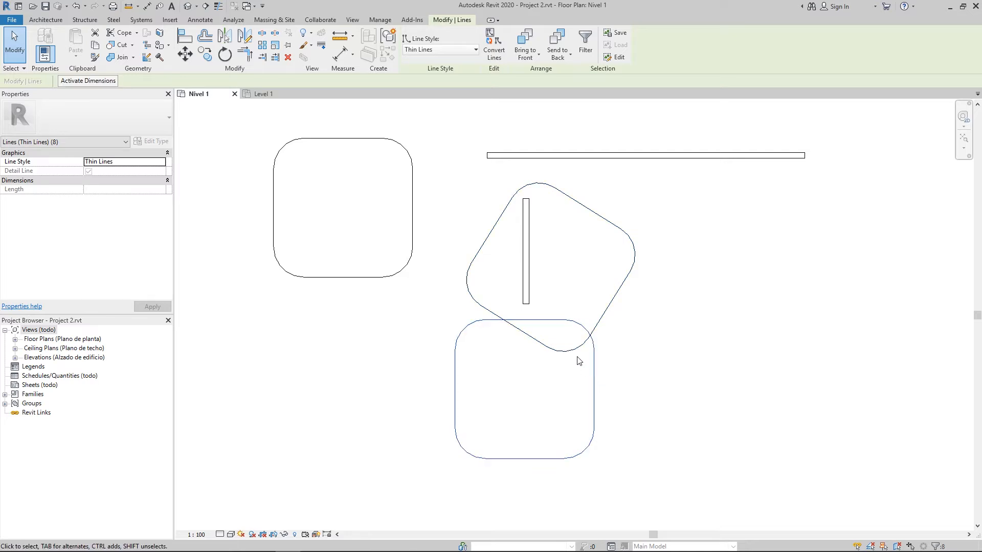
pyautogui.press('Delete')
pyautogui.click(588, 340)
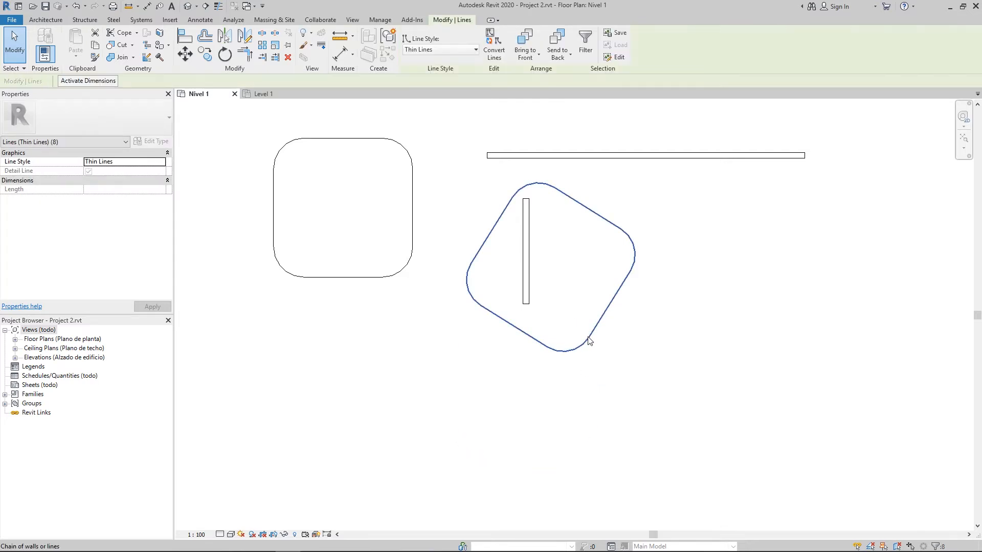
pyautogui.press('Delete')
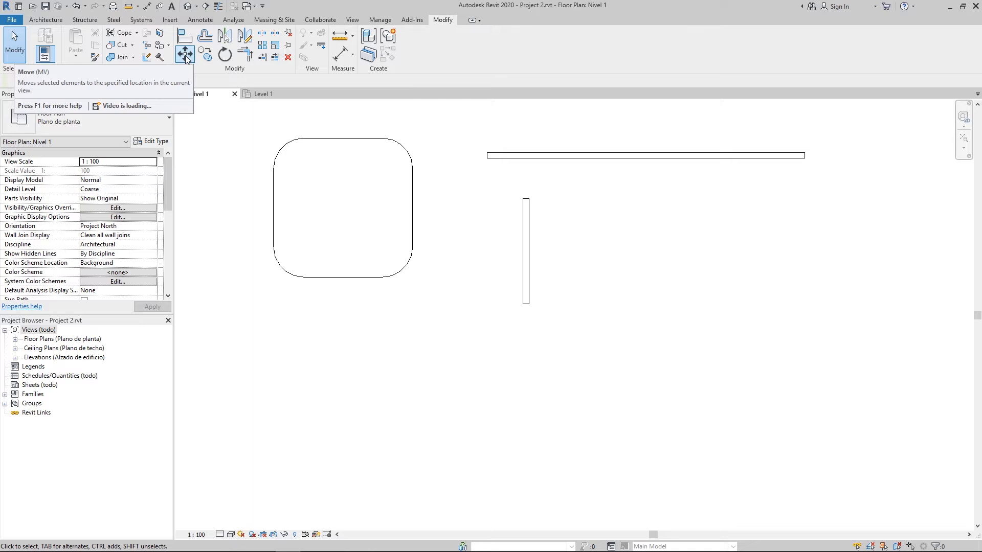
# Move the entire rounded square straight down from its center with the Move tool, leaving Constrain and Disjoin off.
pyautogui.click(185, 55)
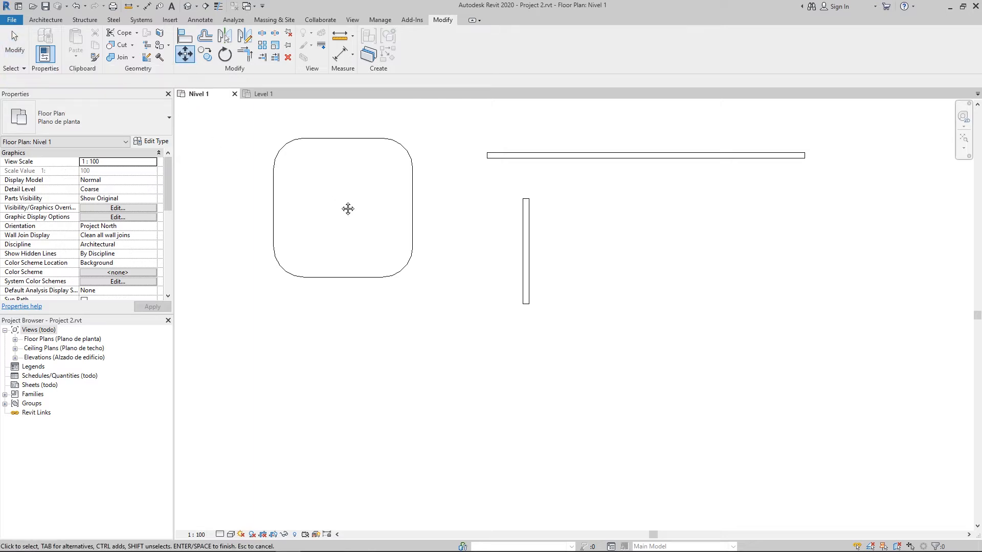
pyautogui.moveTo(348, 209); pyautogui.dragTo(373, 261, button='middle')
pyautogui.moveTo(447, 368); pyautogui.dragTo(265, 186)
pyautogui.press('Return')
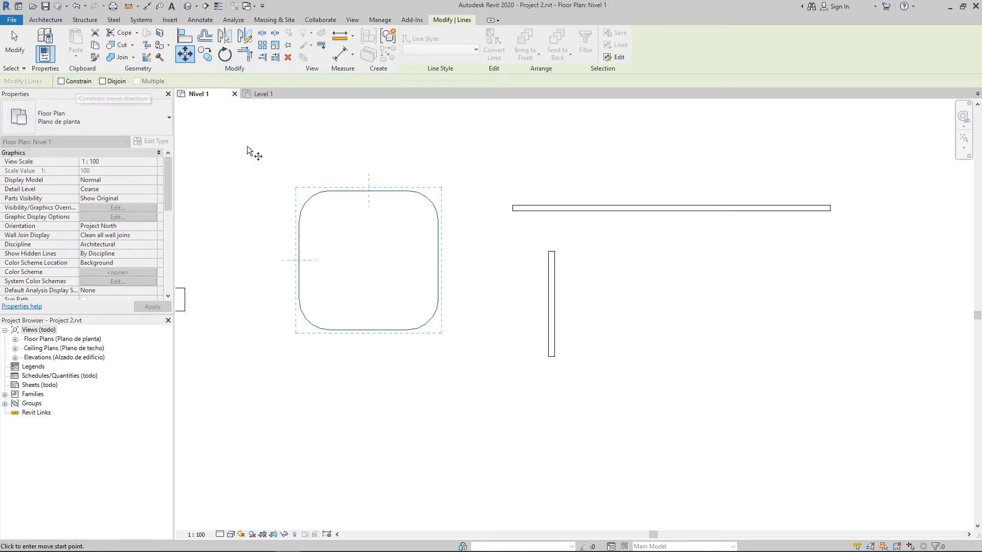
pyautogui.moveTo(230, 145); pyautogui.dragTo(404, 196, button='middle')
pyautogui.moveTo(574, 272); pyautogui.dragTo(397, 253, button='middle')
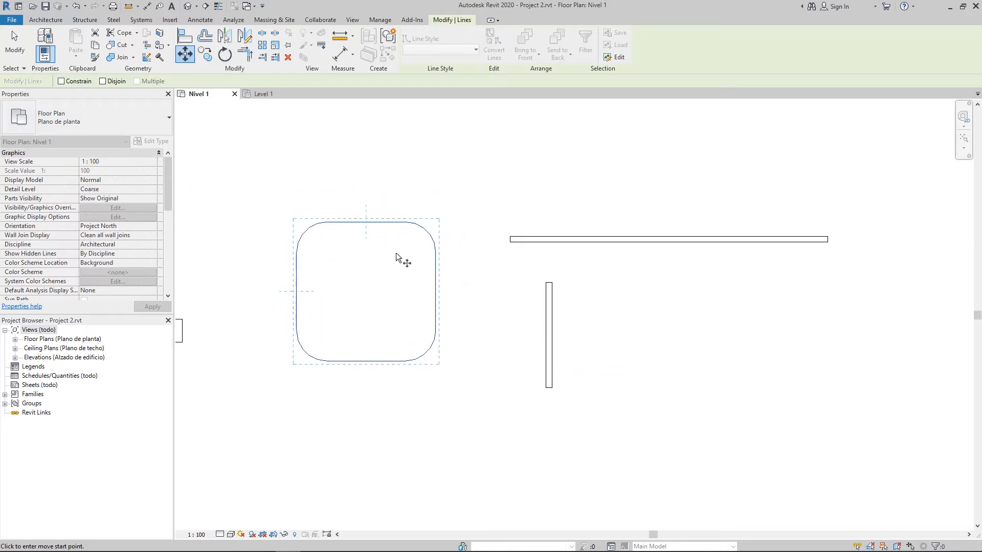
pyautogui.click(366, 294)
pyautogui.moveTo(377, 329); pyautogui.dragTo(406, 267, button='middle')
pyautogui.click(387, 410)
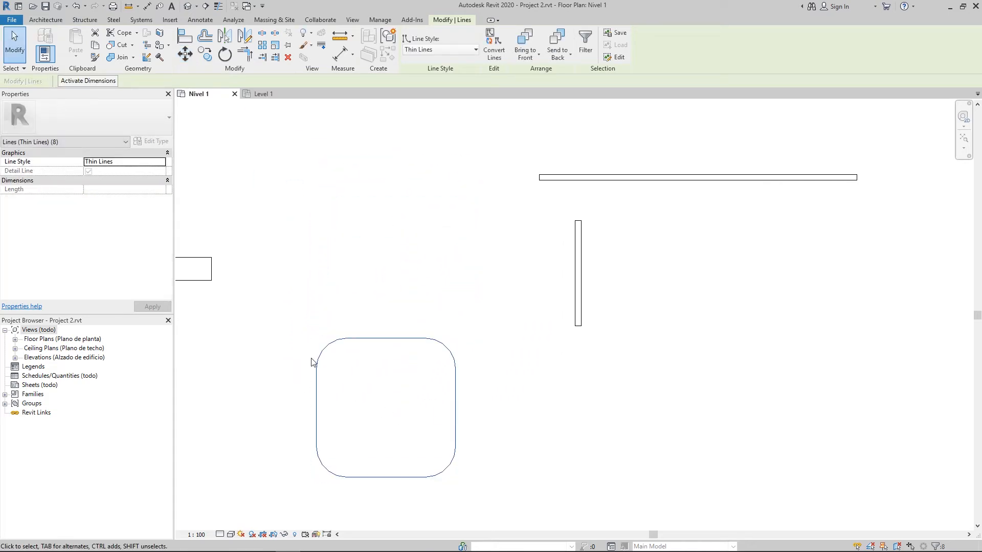
# Try to move the rightmost desk of the aligned row from its center with the Move tool and Constrain turned on.
pyautogui.moveTo(311, 363); pyautogui.dragTo(553, 287, button='middle')
pyautogui.scroll(2, 401, 245)
pyautogui.scroll(2, 377, 285)
pyautogui.click(385, 307)
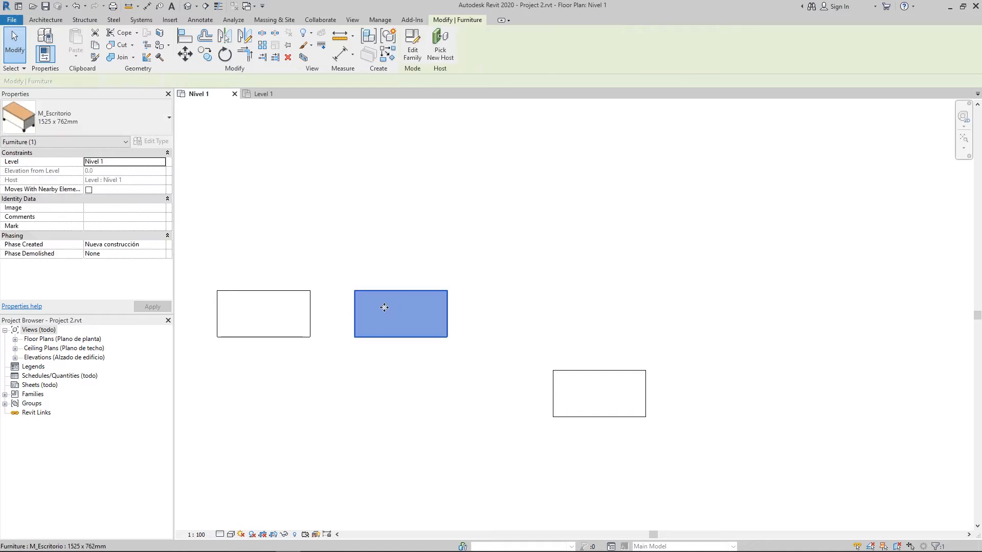
pyautogui.scroll(3, 392, 300)
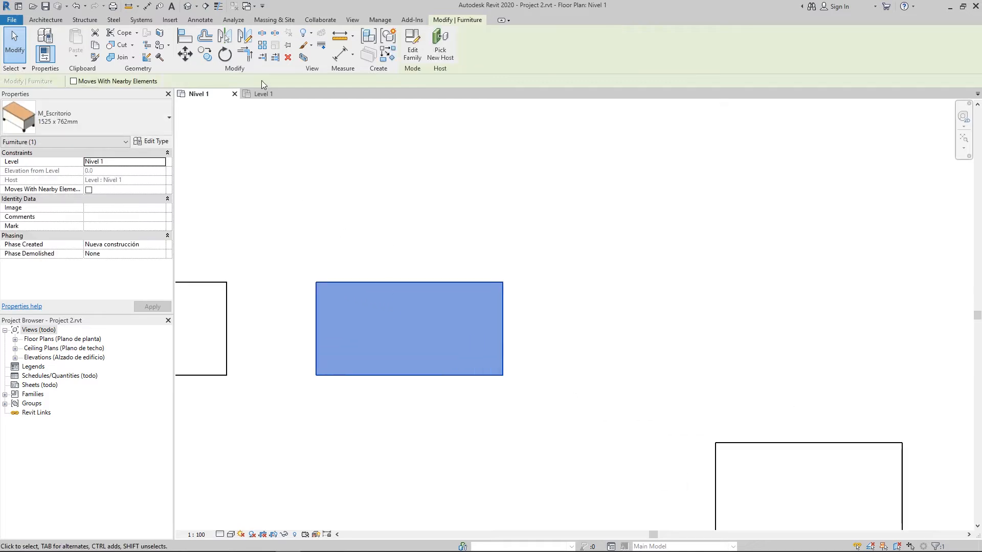
pyautogui.click(185, 54)
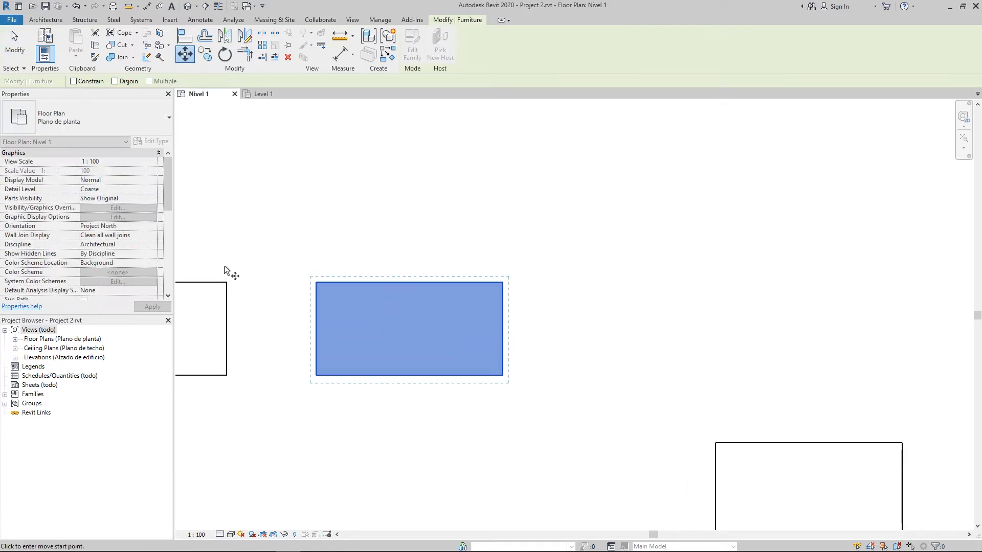
pyautogui.click(73, 80)
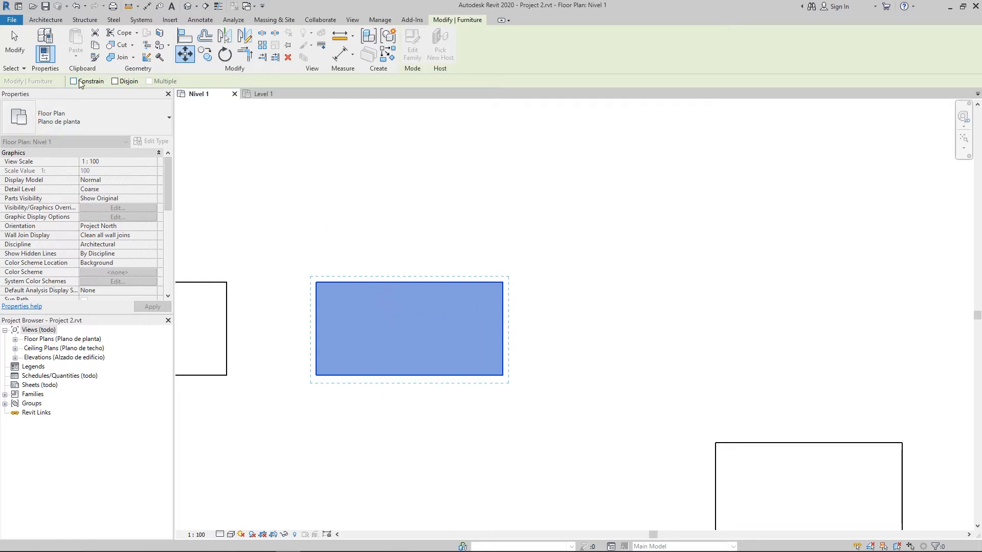
pyautogui.click(402, 328)
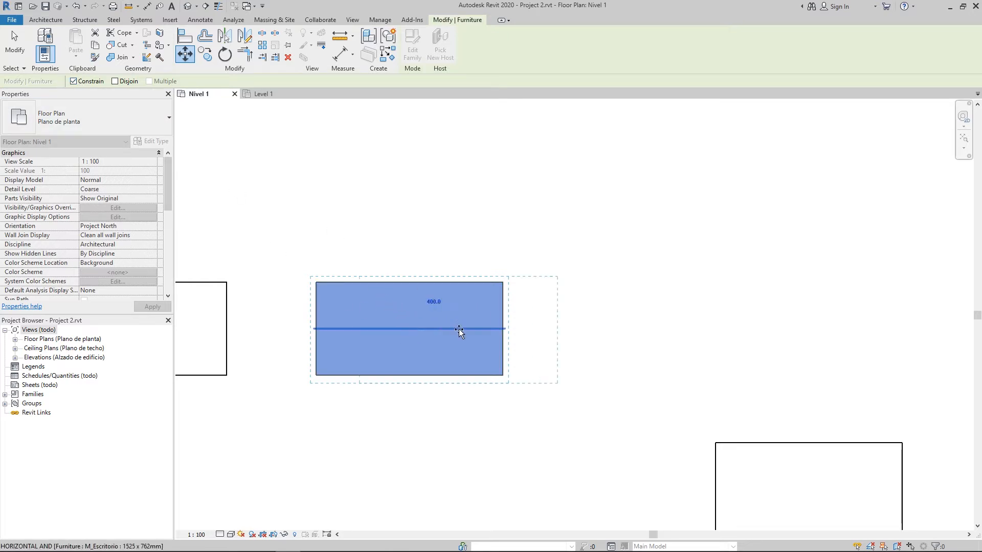
pyautogui.scroll(-5, 445, 330)
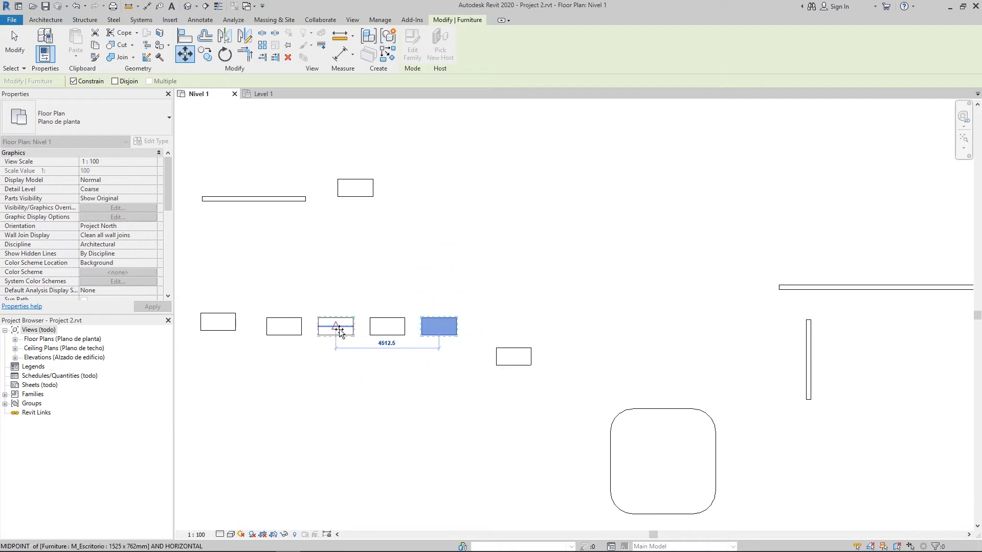
pyautogui.scroll(3, 478, 338)
pyautogui.scroll(2, 483, 344)
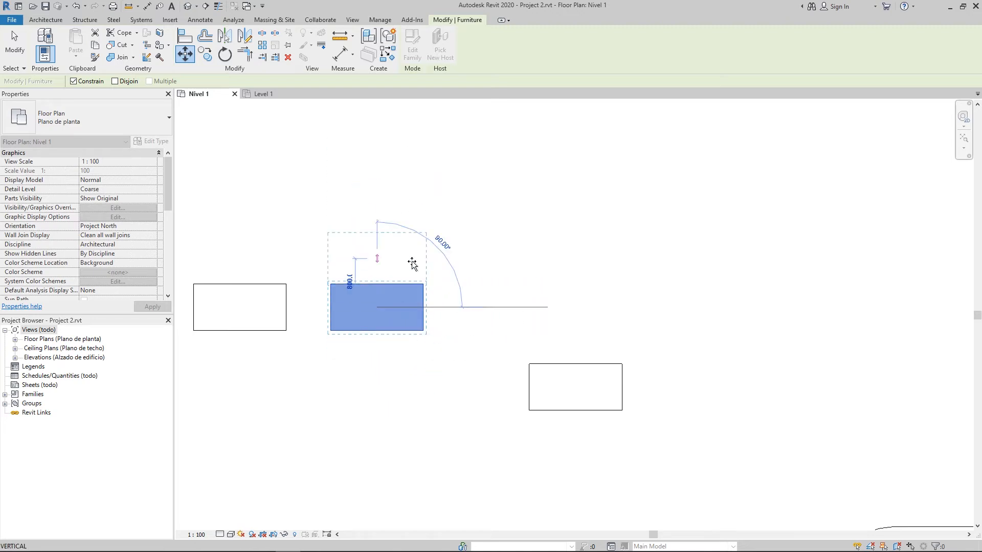
pyautogui.press('Escape')
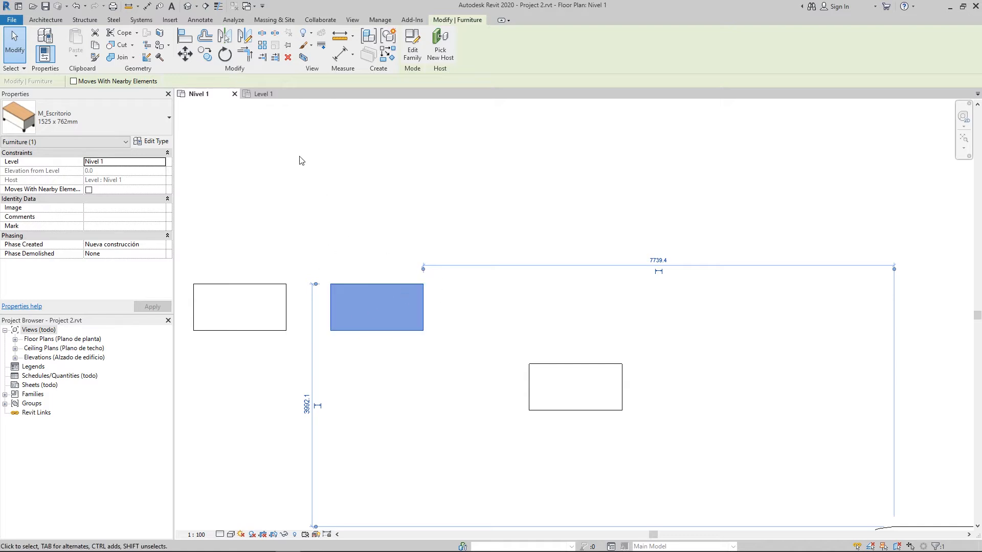
pyautogui.click(185, 53)
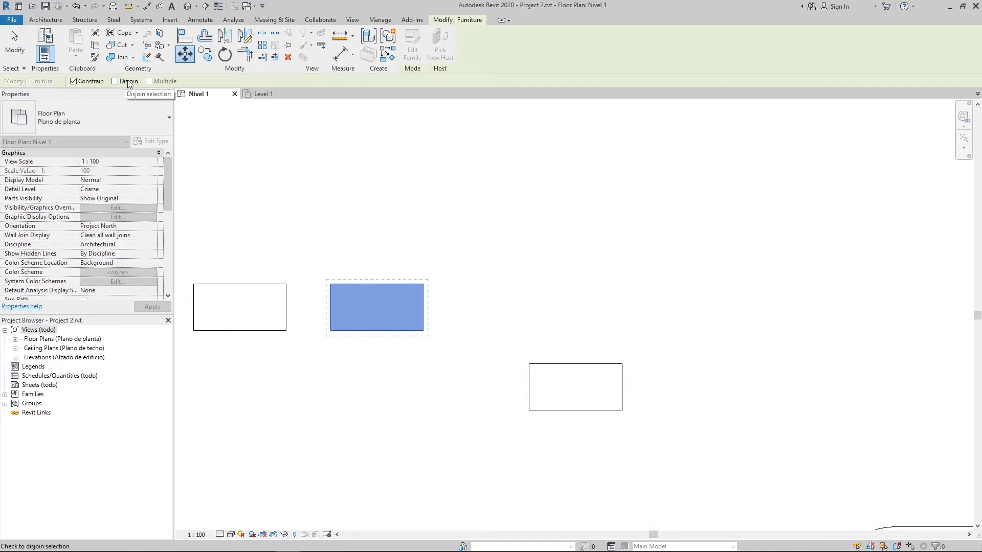
pyautogui.press('Escape')
pyautogui.press('Escape')
# Draw a vertical Genérico - 200 mm wall about 1800 mm long, from below up to the horizontal wall near its right end.
pyautogui.scroll(-6, 385, 366)
pyautogui.moveTo(385, 367); pyautogui.dragTo(355, 340, button='middle')
pyautogui.scroll(-1, 690, 240)
pyautogui.moveTo(690, 241); pyautogui.dragTo(501, 319, button='middle')
pyautogui.scroll(-1, 375, 288)
pyautogui.moveTo(375, 288); pyautogui.dragTo(582, 360, button='middle')
pyautogui.scroll(2, 284, 345)
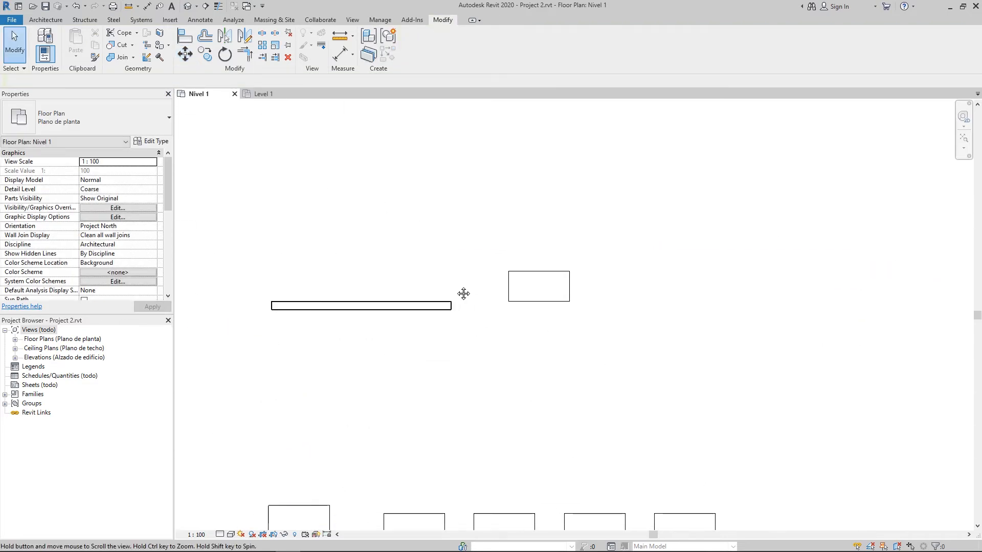
pyautogui.scroll(2, 462, 291)
pyautogui.click(511, 387)
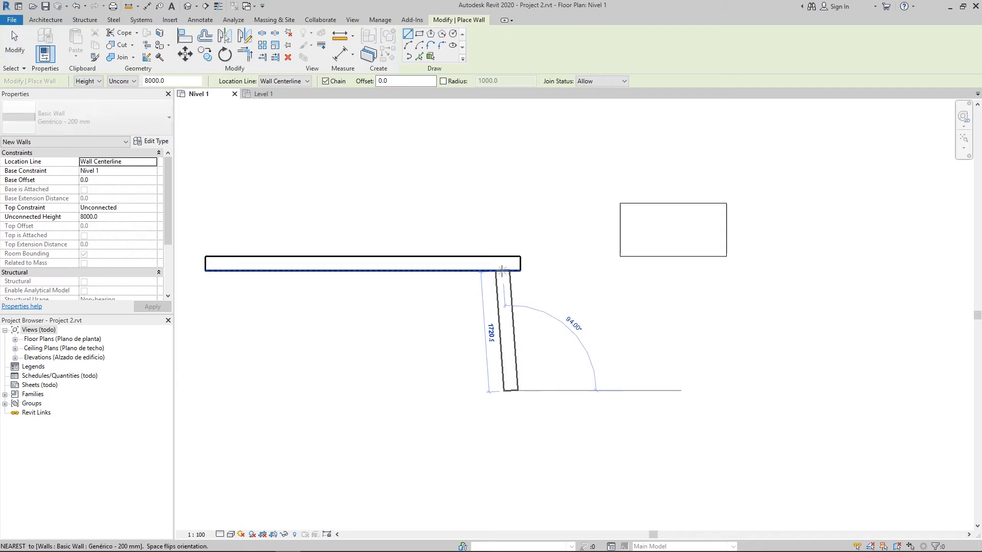
pyautogui.click(511, 264)
pyautogui.press('Escape')
pyautogui.press('Escape')
# Slide the new vertical wall left along the horizontal wall, keeping the two walls joined at the corner.
pyautogui.click(509, 290)
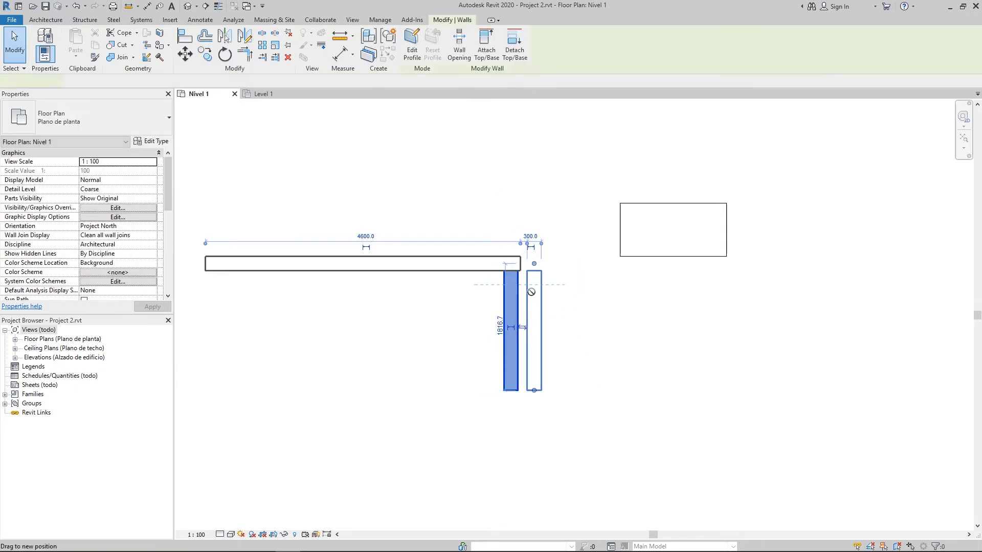
pyautogui.moveTo(509, 290); pyautogui.dragTo(364, 304)
pyautogui.click(559, 305)
pyautogui.click(344, 233)
pyautogui.scroll(1, 345, 242)
pyautogui.moveTo(345, 242); pyautogui.dragTo(432, 202, button='middle')
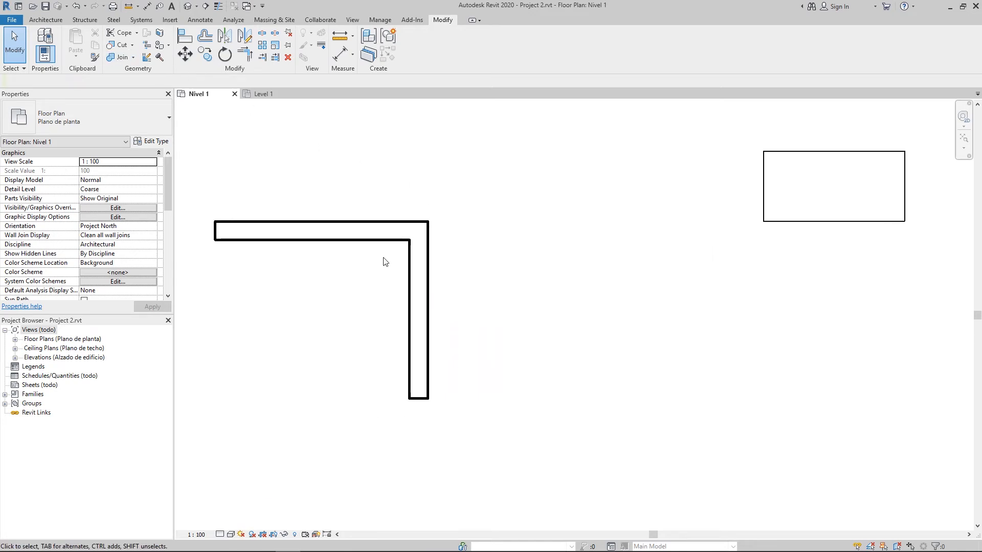
# Move the vertical wall about 1720 mm horizontally to the right with the Move tool, Constrain on and Disjoin off.
pyautogui.click(185, 54)
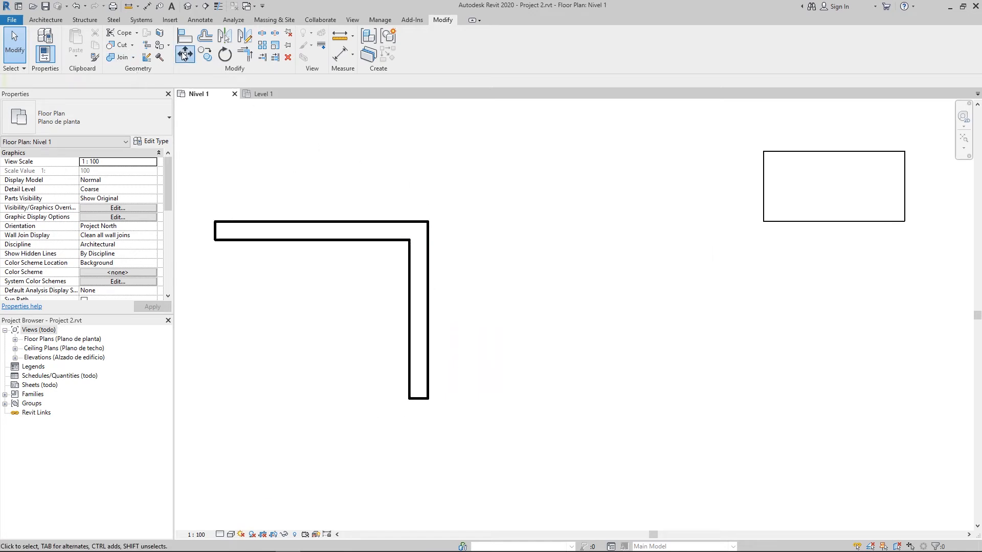
pyautogui.click(420, 321)
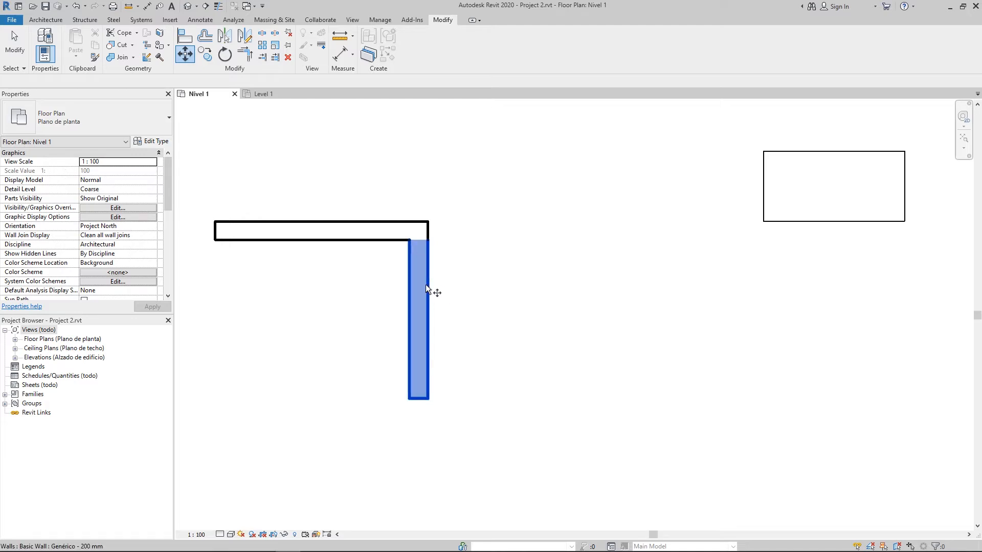
pyautogui.press('Return')
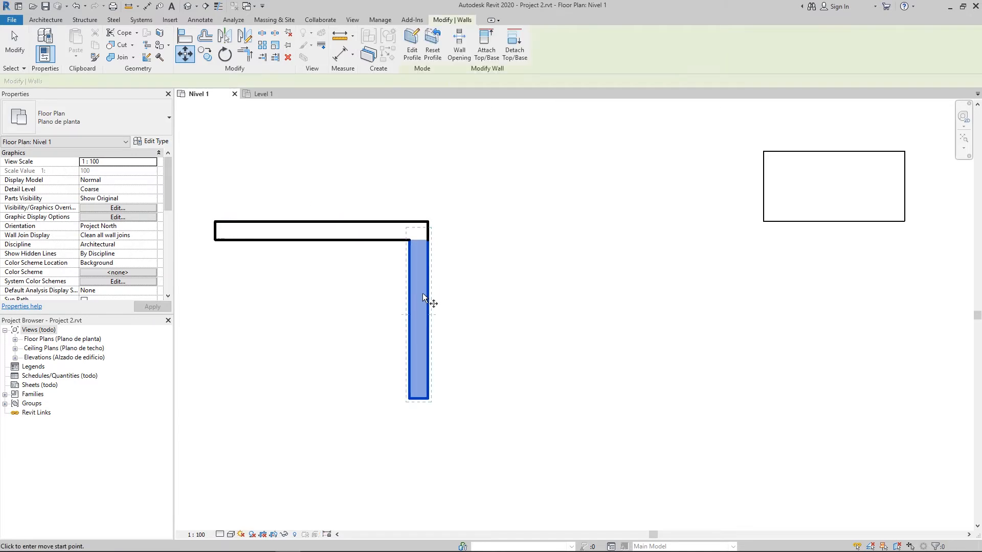
pyautogui.click(422, 295)
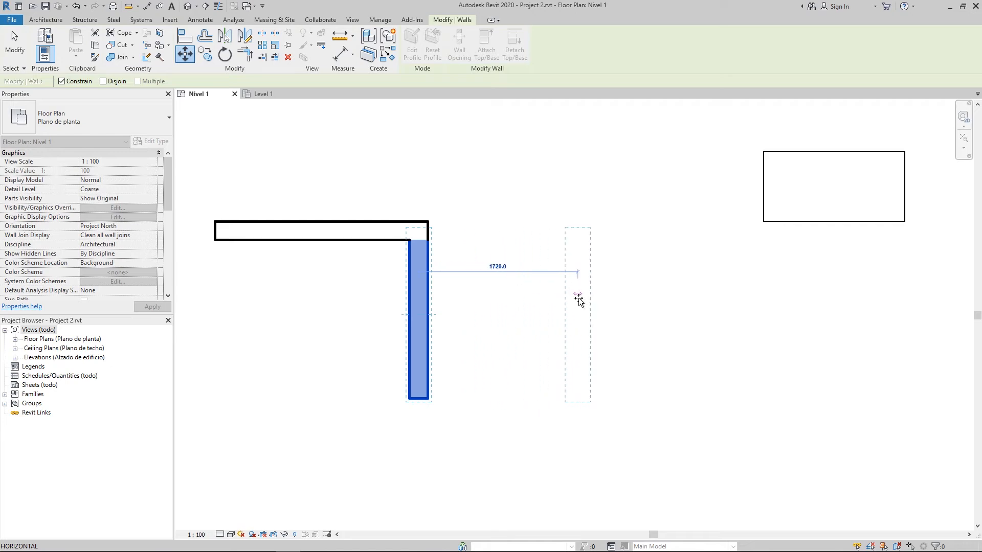
pyautogui.click(579, 299)
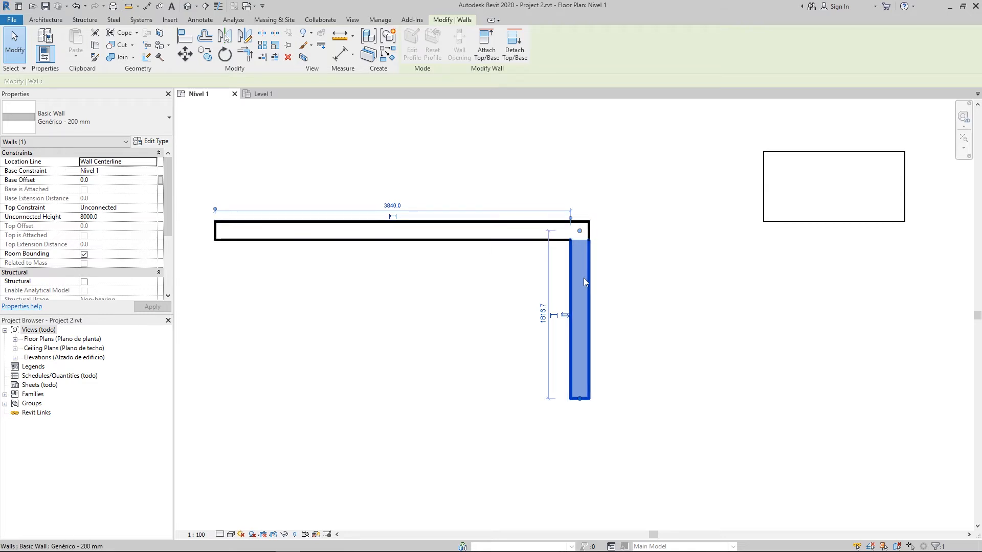
# Slide the joined vertical wall back left, and move it about 1600 mm right with Disjoin on and Constrain off to detach it.
pyautogui.moveTo(590, 264); pyautogui.dragTo(378, 266)
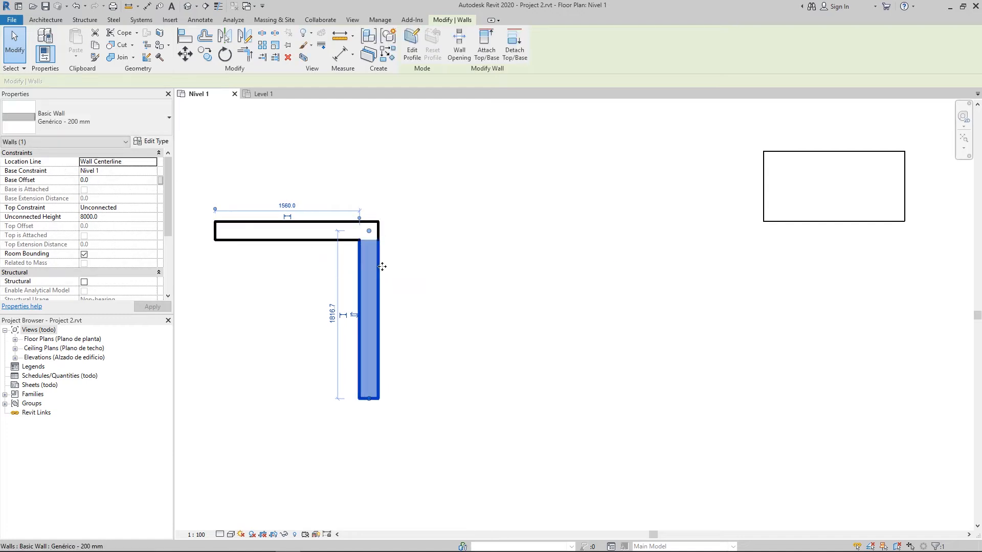
pyautogui.click(185, 54)
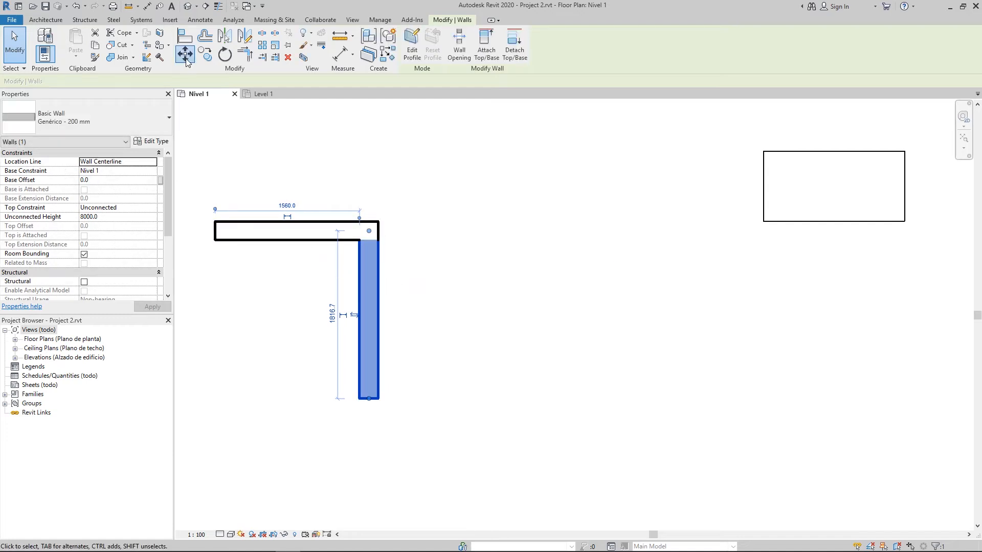
pyautogui.click(103, 81)
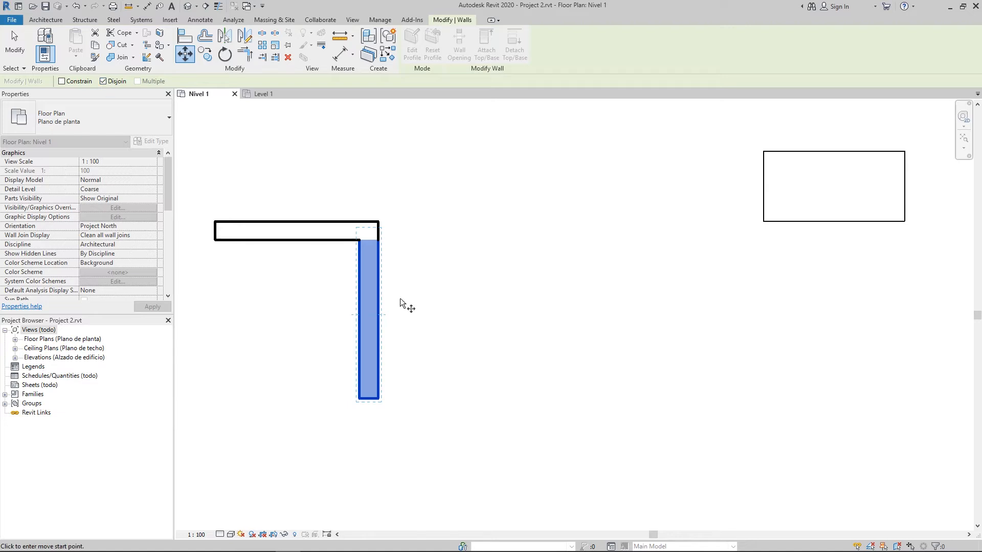
pyautogui.click(371, 305)
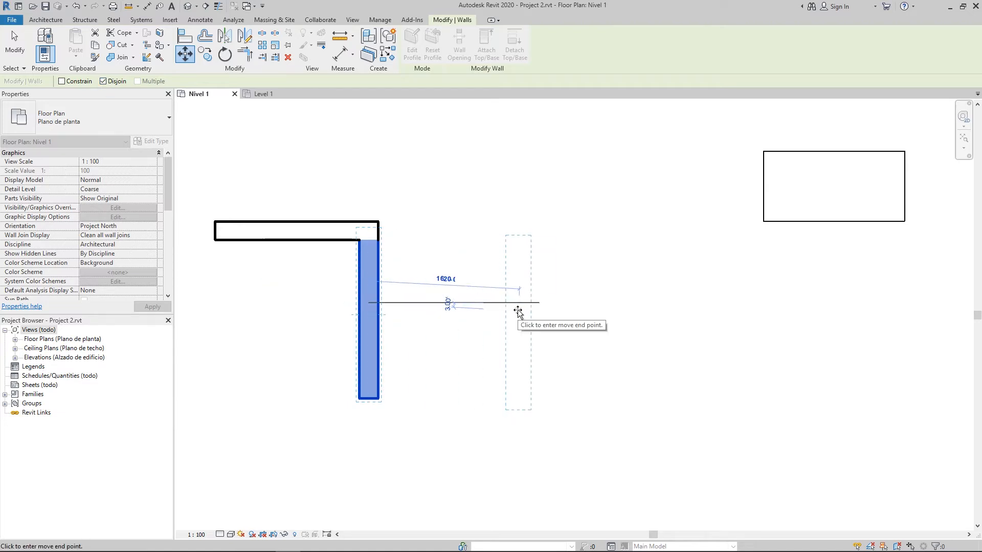
pyautogui.click(520, 305)
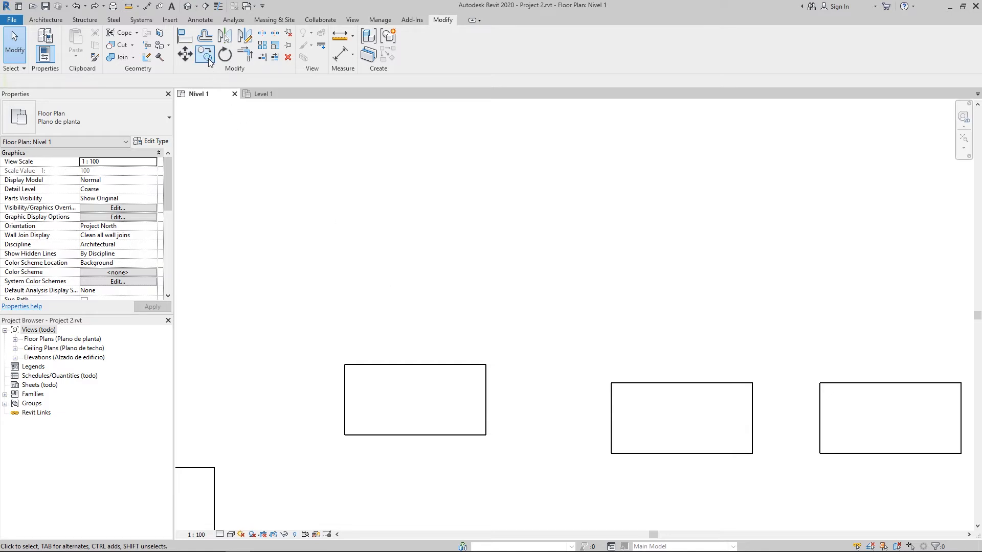
# Copy the separate desk left of the row once from its center, placing the copy above and to the right of it.
pyautogui.click(208, 58)
pyautogui.click(436, 433)
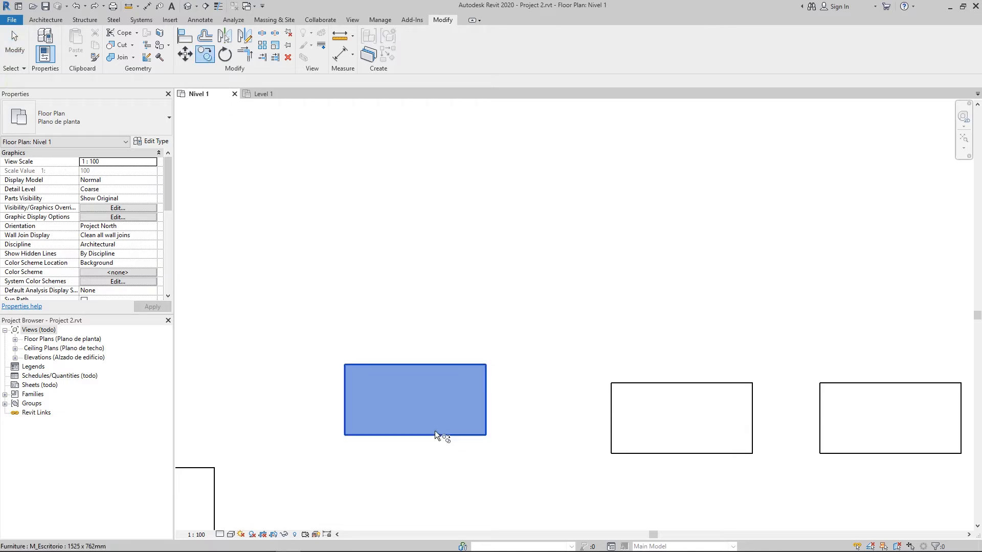
pyautogui.click(414, 399)
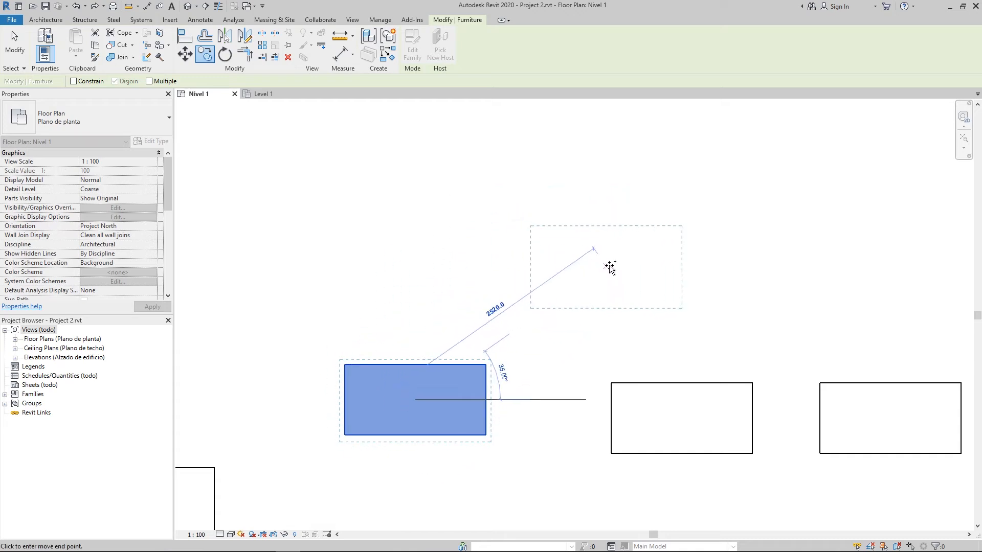
pyautogui.click(644, 266)
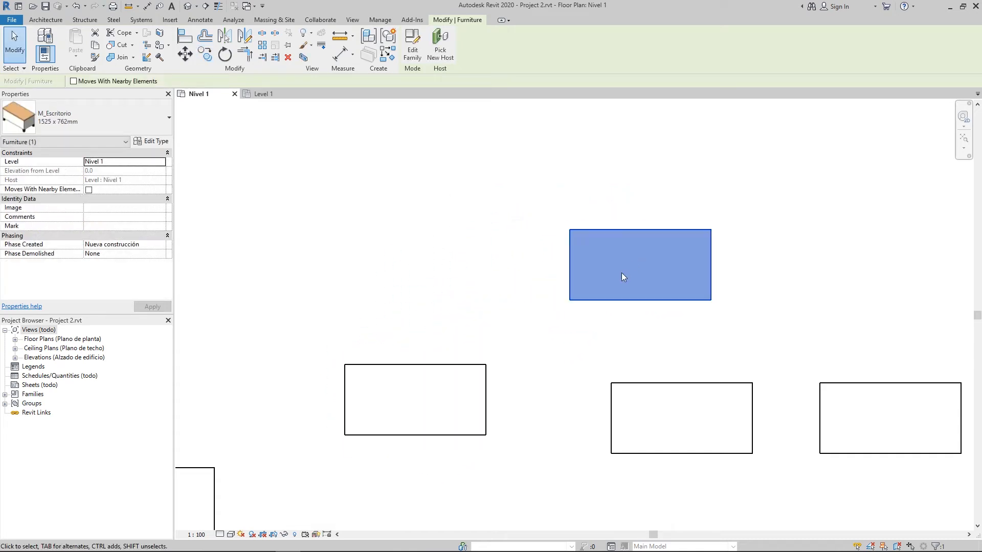
pyautogui.press('Escape')
pyautogui.click(578, 298)
pyautogui.press('Escape')
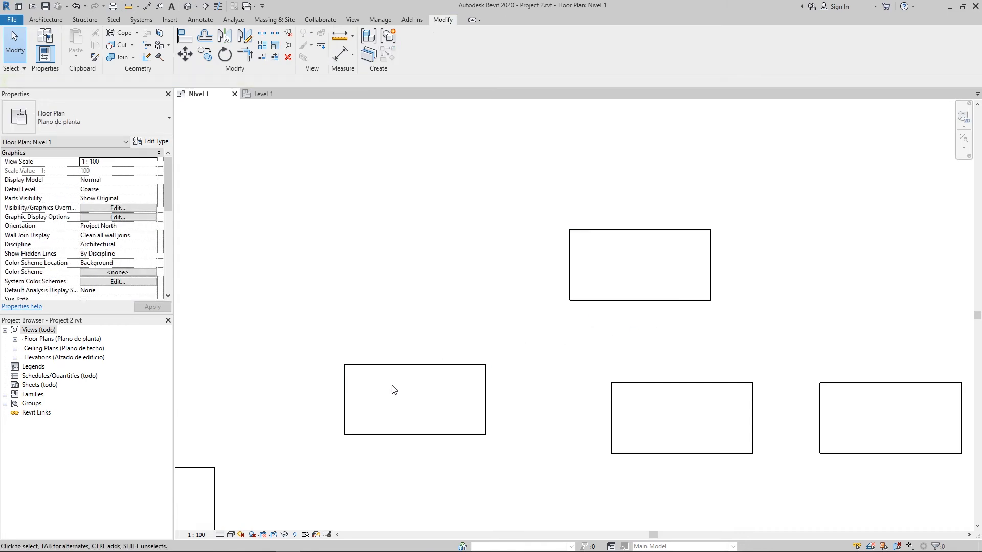
# Copy the same desk from its center with Multiple on, placing eleven copies scattered right of the vertical wall and above the desk row.
pyautogui.click(393, 366)
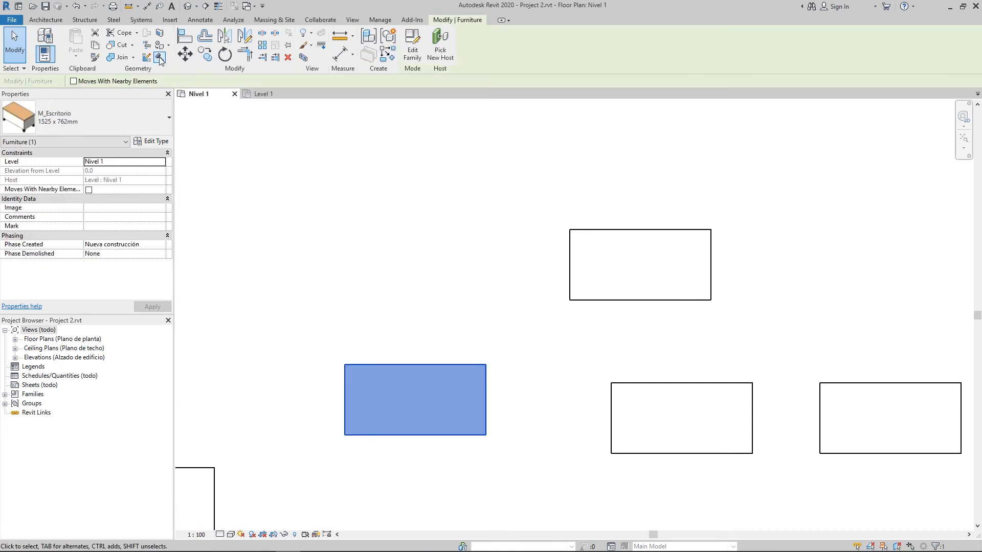
pyautogui.click(205, 54)
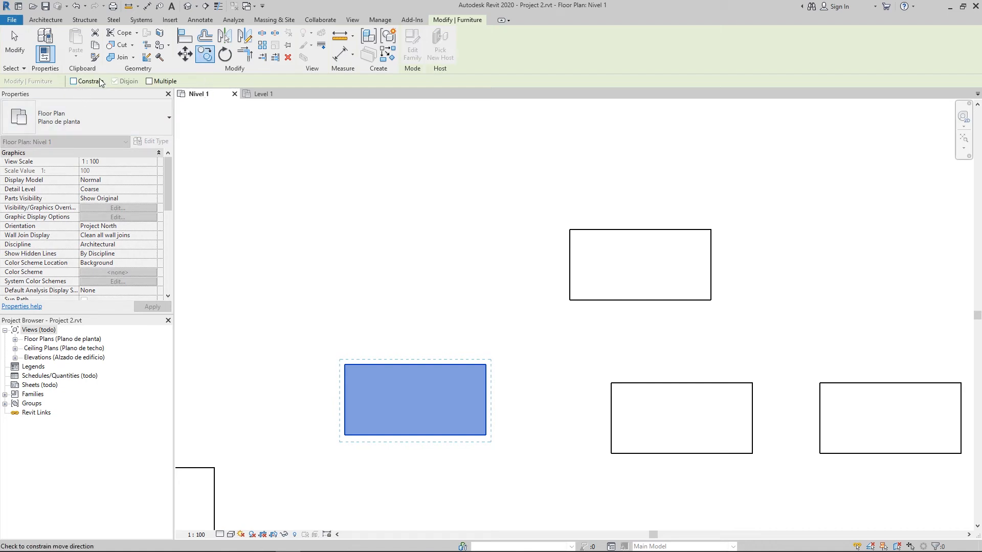
pyautogui.click(158, 81)
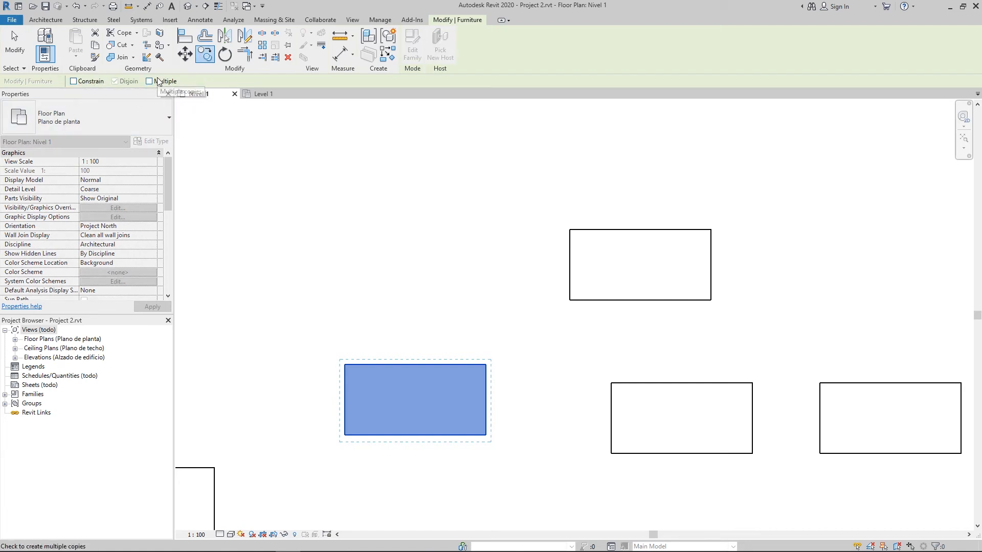
pyautogui.moveTo(336, 259); pyautogui.dragTo(204, 283, button='middle')
pyautogui.scroll(-2, 312, 379)
pyautogui.moveTo(311, 379); pyautogui.dragTo(366, 394, button='middle')
pyautogui.scroll(-1, 365, 394)
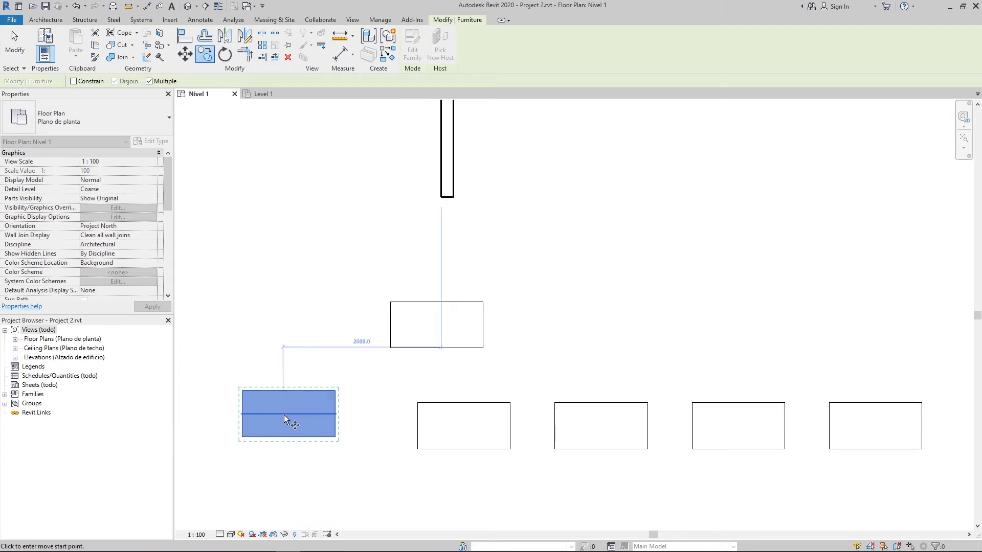
pyautogui.click(289, 415)
pyautogui.moveTo(272, 291); pyautogui.dragTo(225, 306, button='middle')
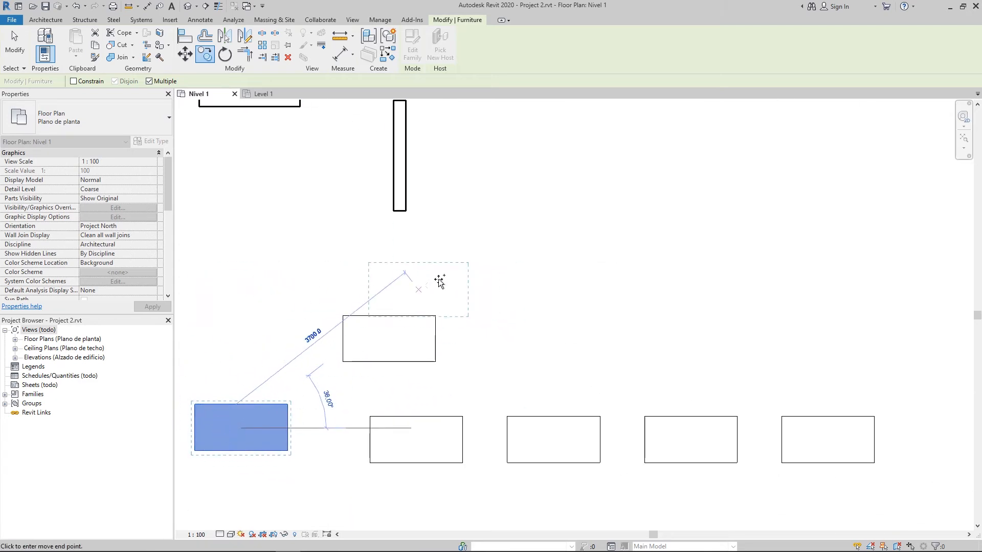
pyautogui.moveTo(574, 245); pyautogui.dragTo(508, 272, button='middle')
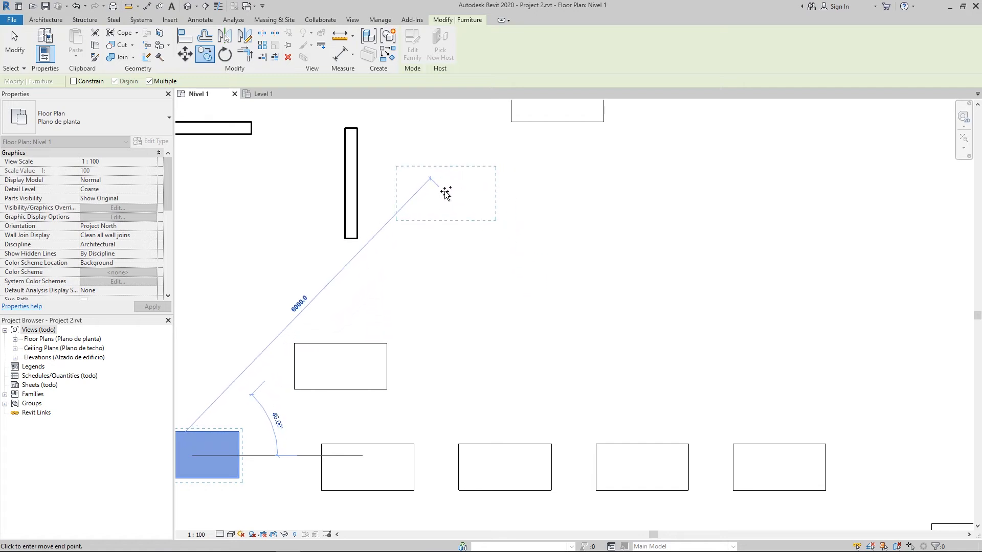
pyautogui.click(446, 193)
pyautogui.click(665, 185)
pyautogui.click(499, 262)
pyautogui.click(631, 286)
pyautogui.click(557, 337)
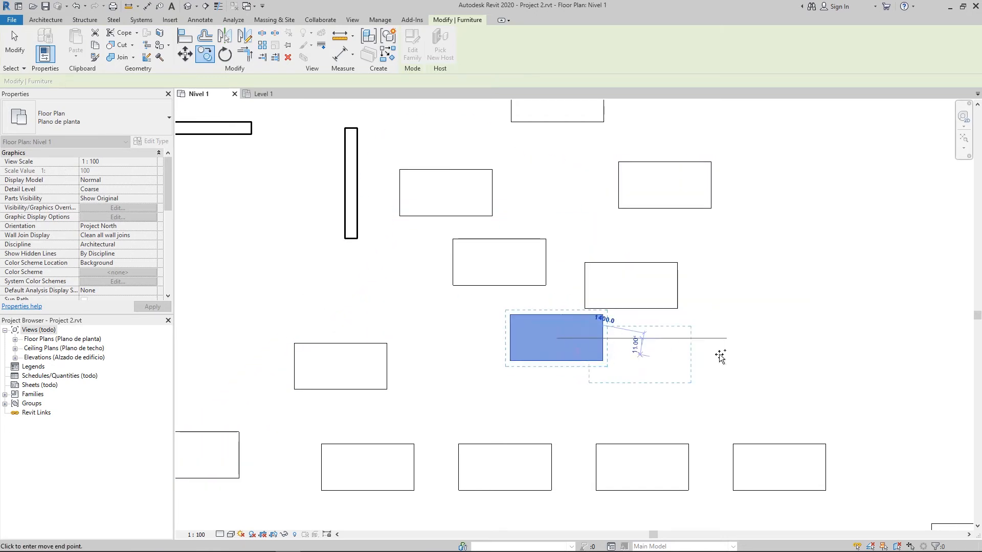
pyautogui.click(721, 352)
pyautogui.click(800, 298)
pyautogui.click(793, 250)
pyautogui.click(823, 184)
pyautogui.click(902, 238)
pyautogui.click(910, 379)
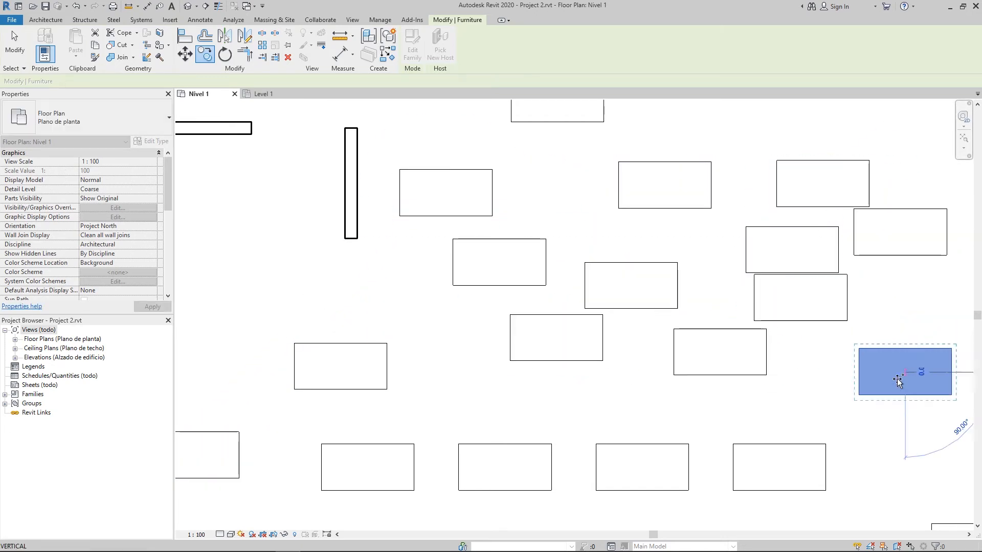
# Place one more copy of the desk just above the rightmost desk of the row and finish copying.
pyautogui.click(766, 427)
pyautogui.press('Escape')
pyautogui.press('Escape')
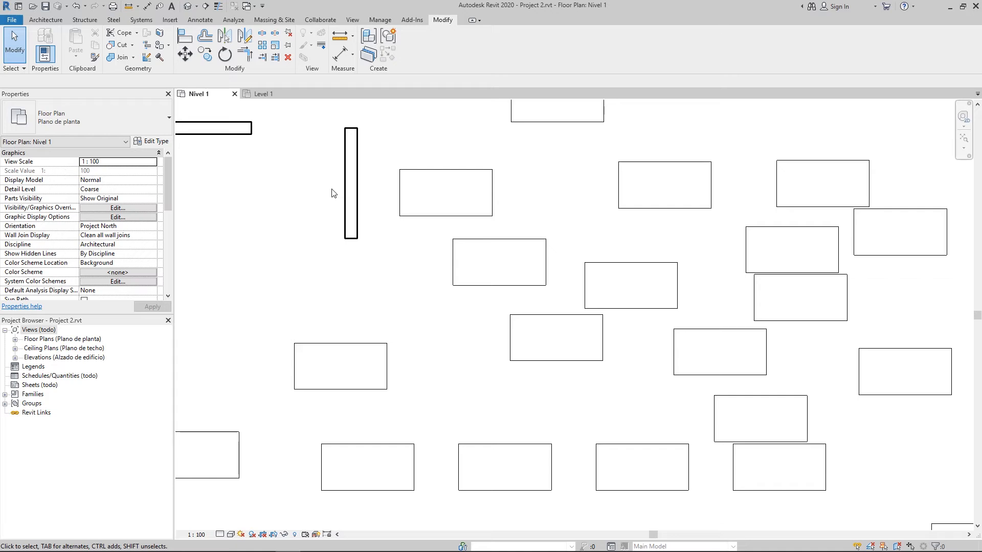
# Rotate the desk above the row's first desk 70° clockwise about its own center.
pyautogui.click(225, 54)
pyautogui.click(335, 353)
pyautogui.press('Return')
pyautogui.scroll(5, 317, 358)
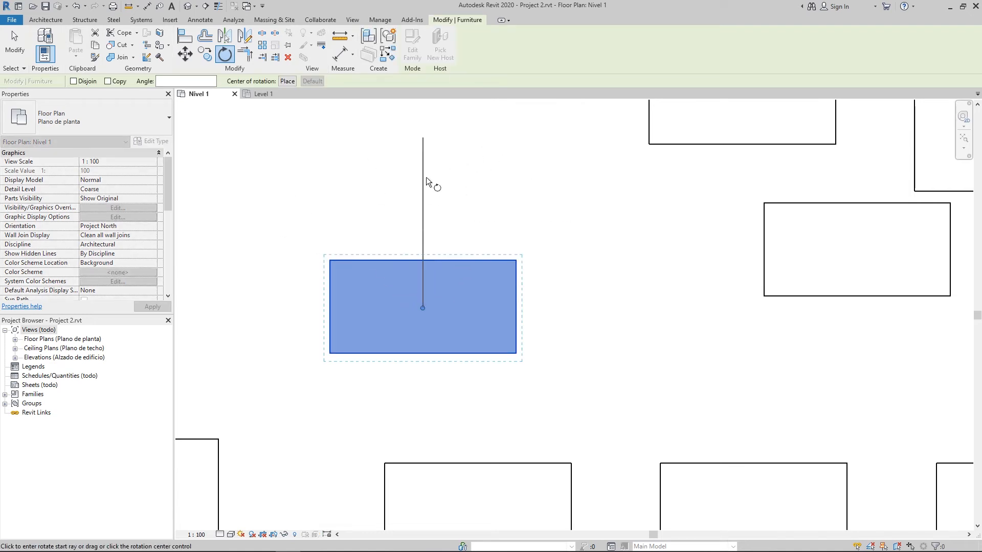
pyautogui.click(422, 148)
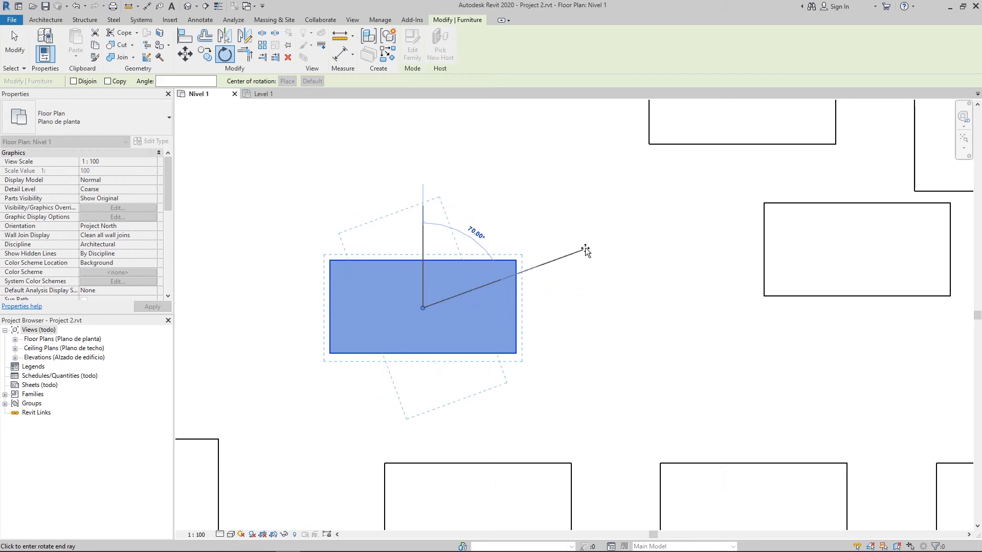
pyautogui.click(585, 248)
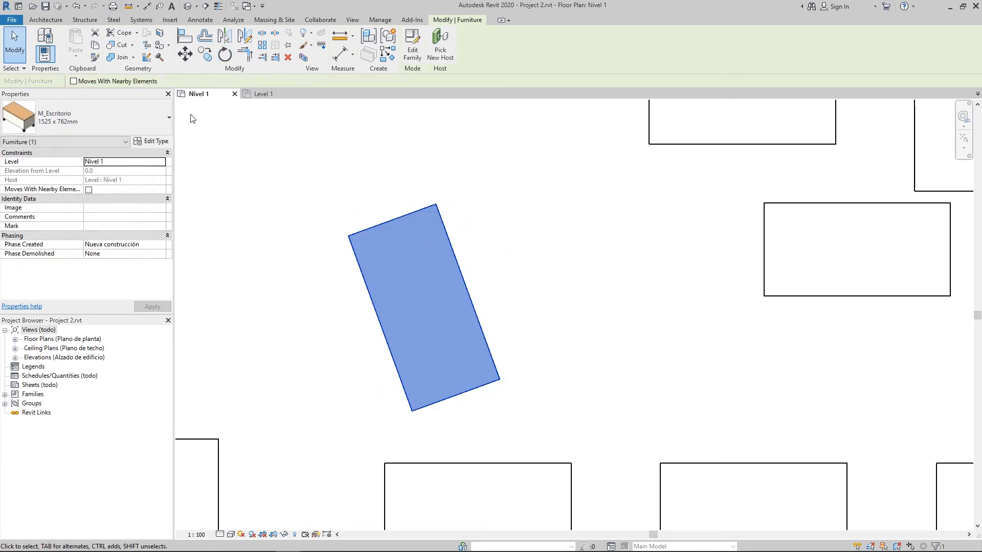
# Rotate the same desk slightly clockwise about a custom center placed inside the desk to its right.
pyautogui.click(225, 53)
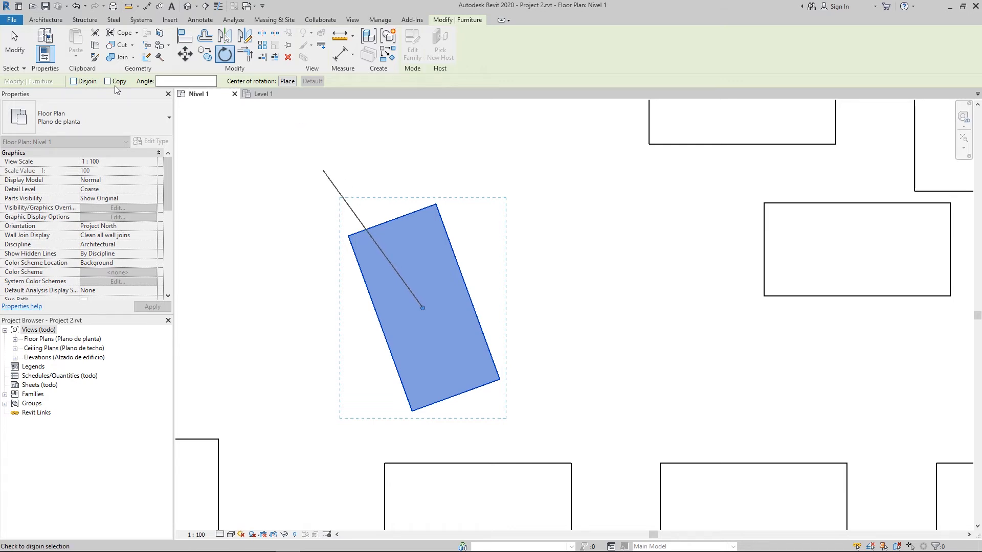
pyautogui.click(286, 82)
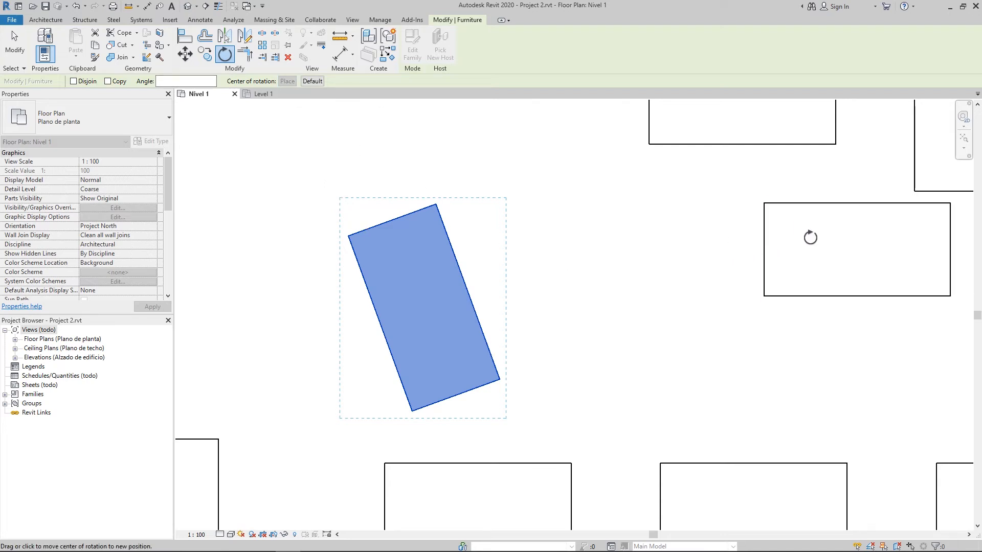
pyautogui.click(812, 239)
pyautogui.click(643, 240)
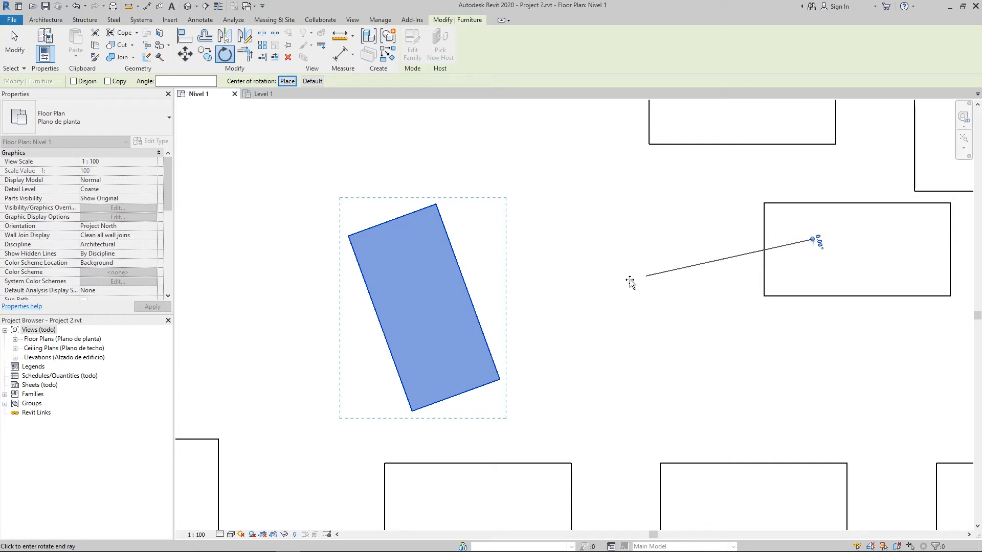
pyautogui.click(614, 249)
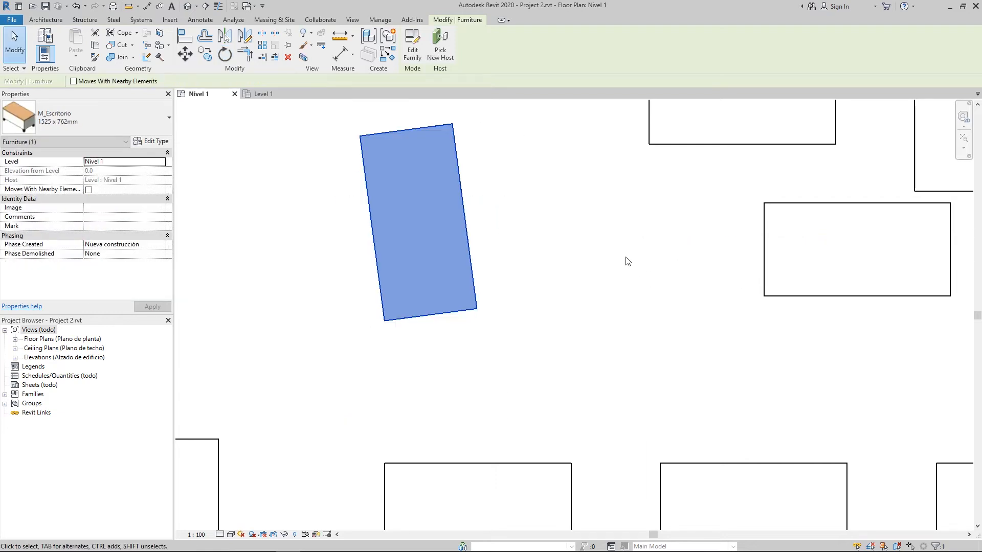
# Start another rotation of the desk, place its rotation center in the empty space beside it, and reset the center to the default.
pyautogui.click(223, 55)
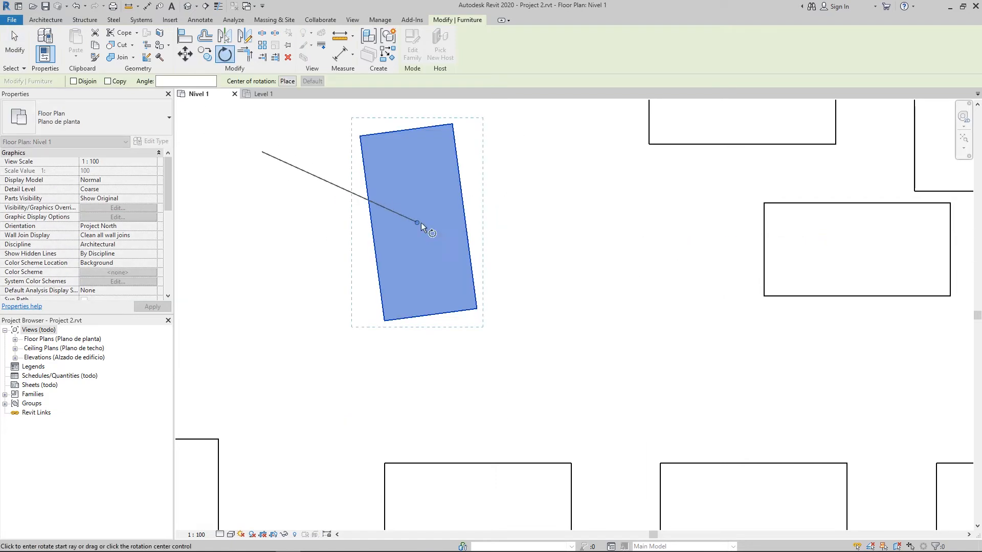
pyautogui.click(287, 81)
pyautogui.click(621, 306)
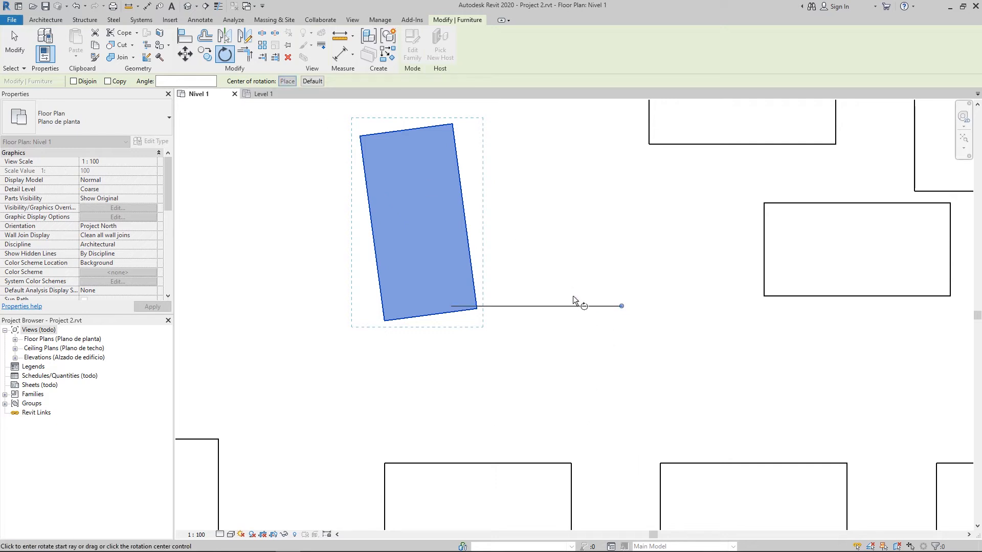
pyautogui.click(312, 81)
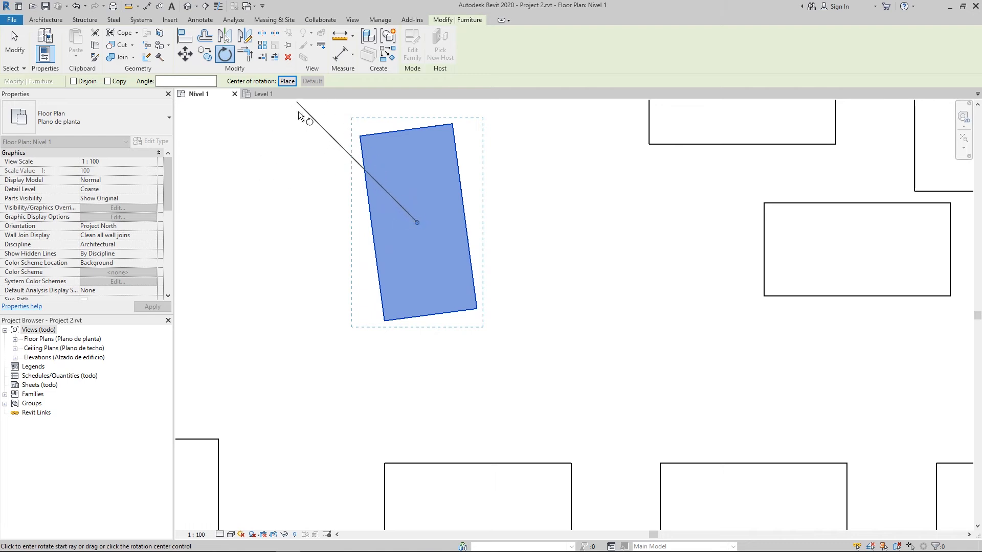
# Rotate the desk counterclockwise about the lower-left corner of the desk to its right, so it overlaps the row's first desk.
pyautogui.click(417, 224)
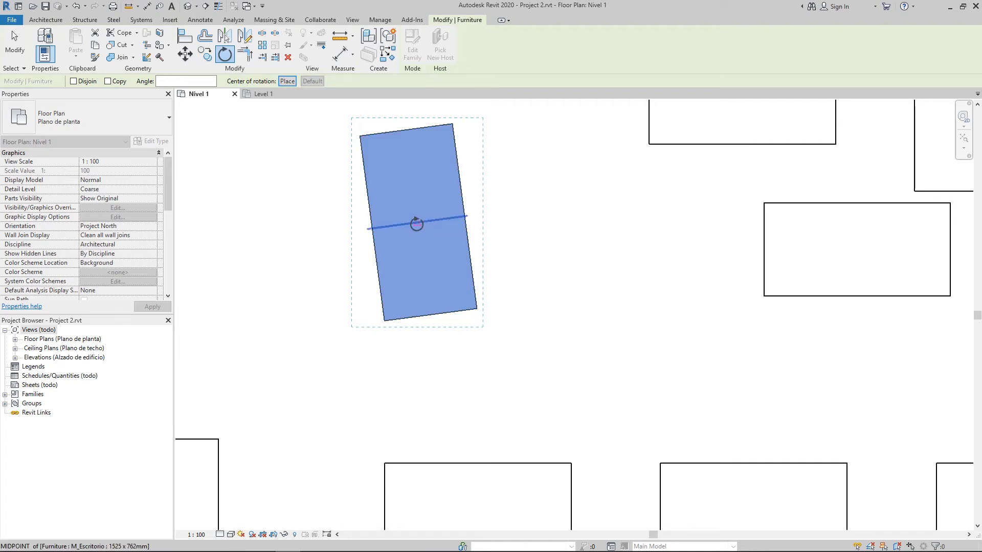
pyautogui.click(762, 297)
pyautogui.click(520, 200)
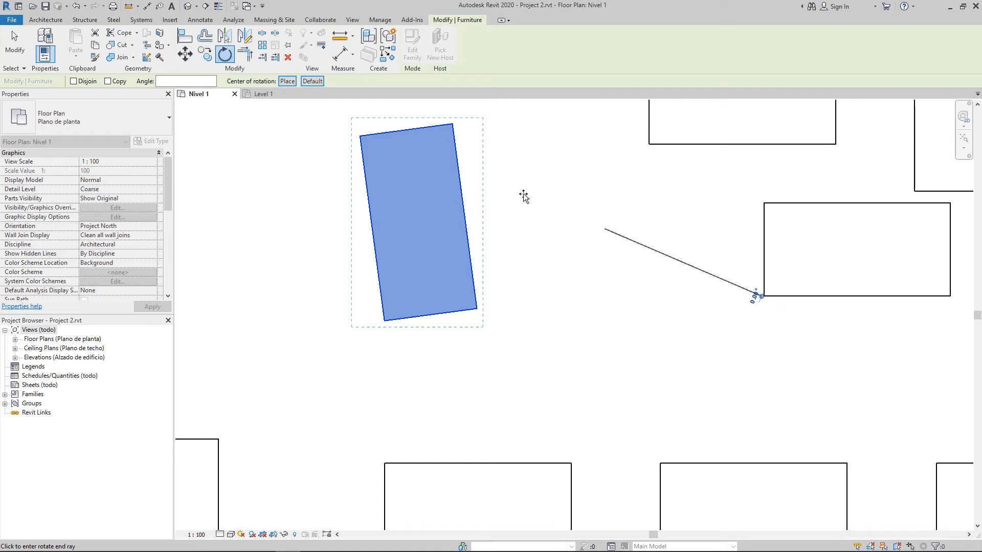
pyautogui.click(602, 415)
pyautogui.scroll(-5, 602, 415)
pyautogui.scroll(3, 580, 378)
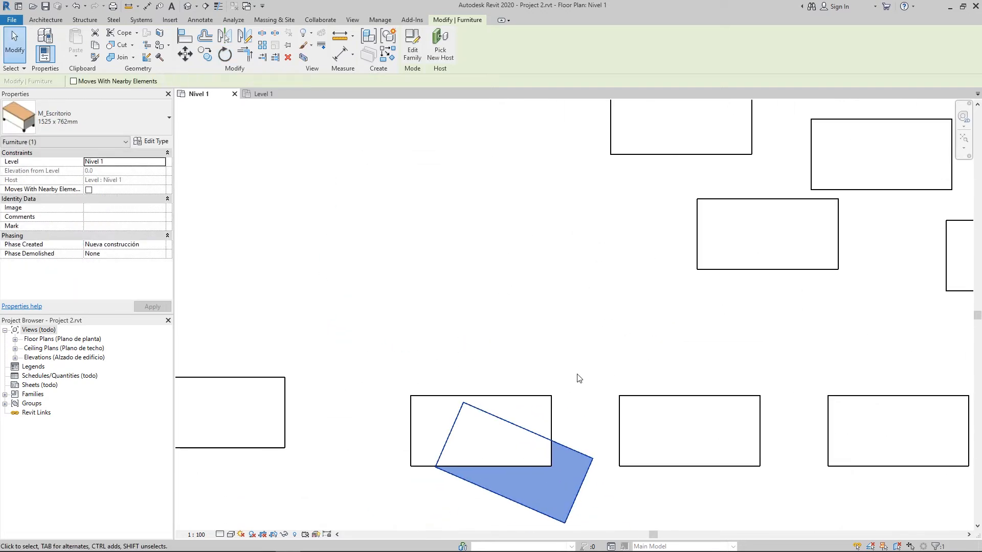
# Measure the horizontal gap between the facing sides of two neighboring scattered desks with Measure Between Two References.
pyautogui.click(340, 39)
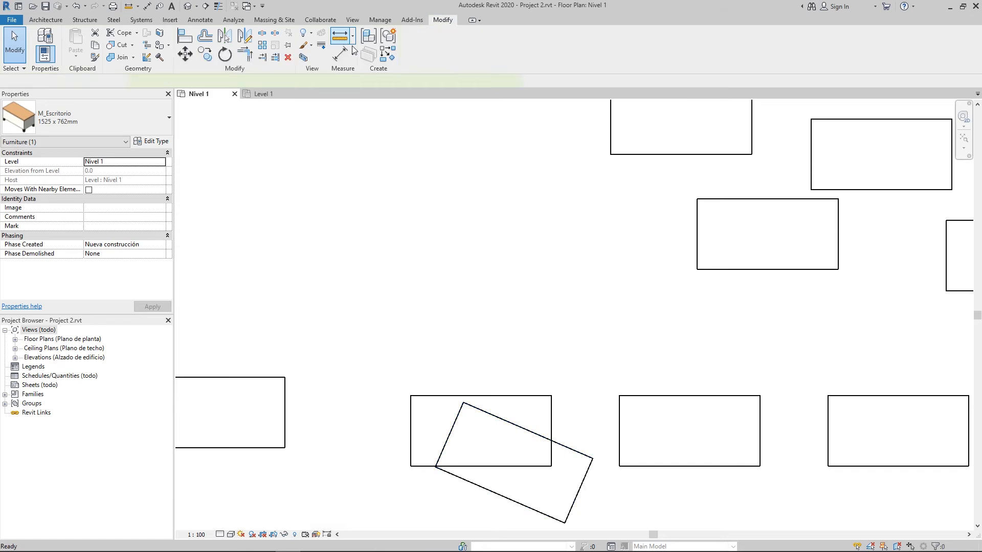
pyautogui.scroll(1, 471, 467)
pyautogui.scroll(5, 467, 292)
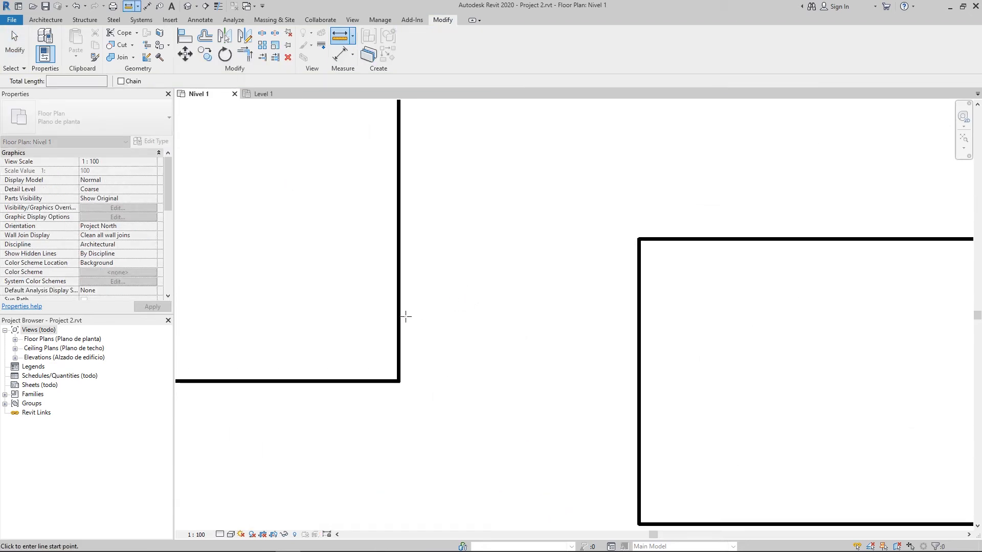
pyautogui.click(399, 316)
pyautogui.click(639, 316)
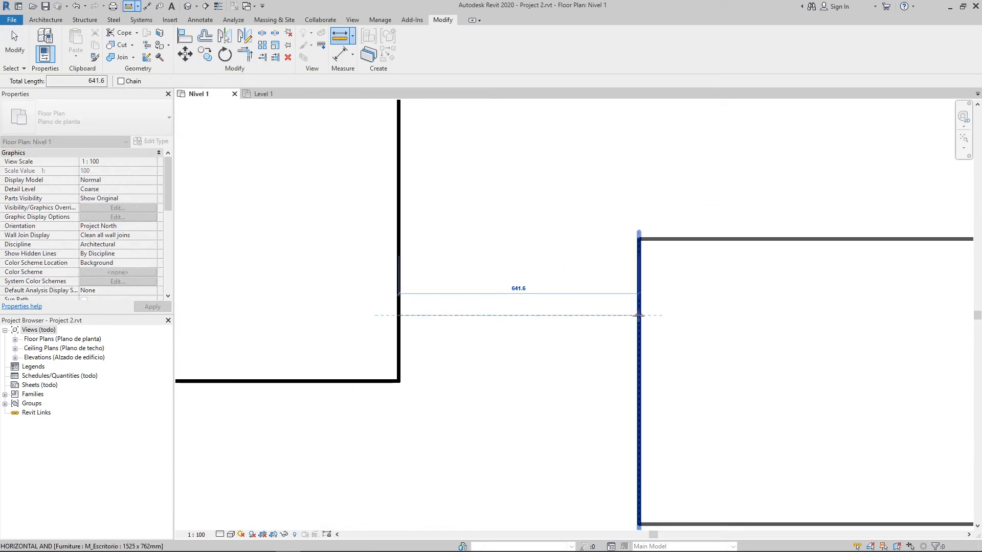
# Examine the temporary measurement line between the two desks at different zoom levels.
pyautogui.scroll(-5, 484, 288)
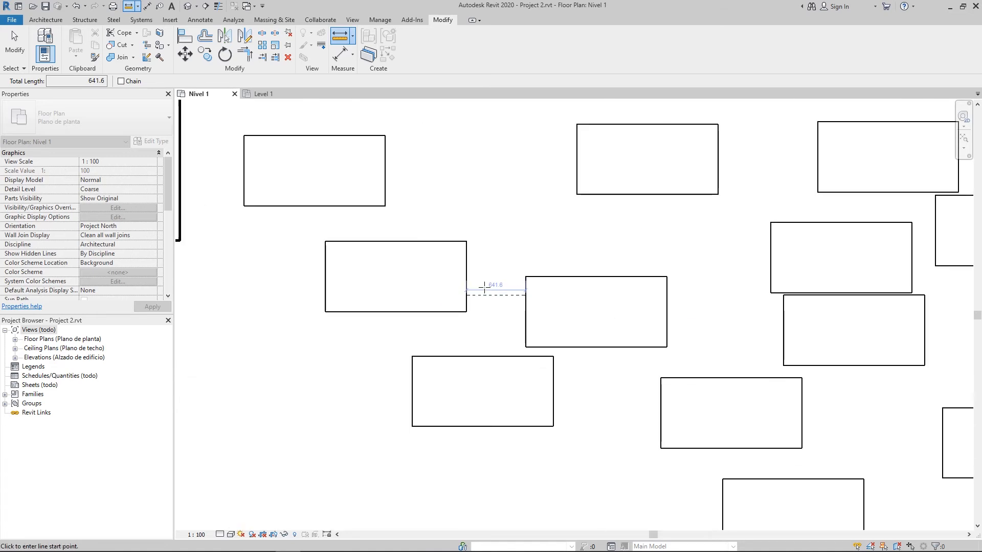
pyautogui.scroll(4, 484, 288)
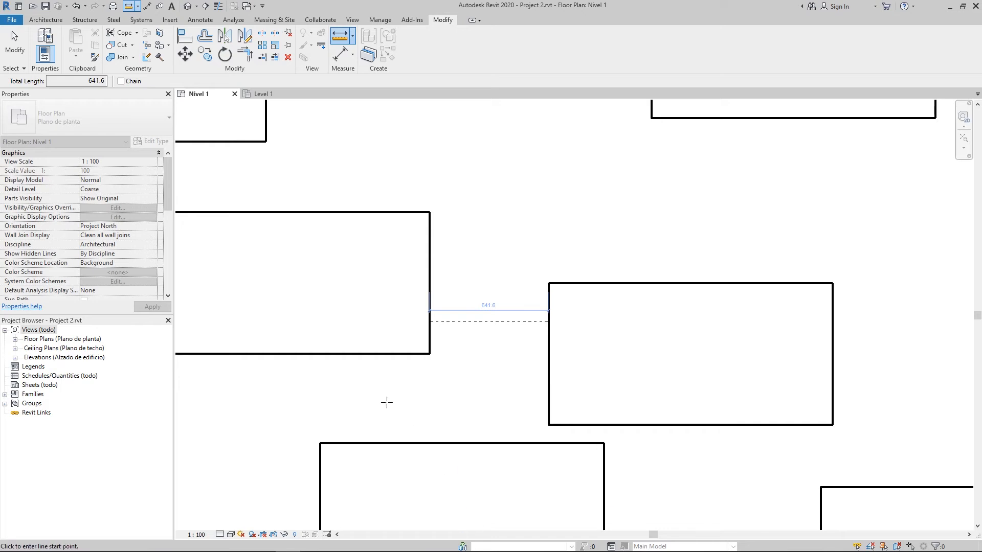
pyautogui.scroll(-3, 468, 287)
pyautogui.scroll(3, 471, 281)
pyautogui.scroll(-8, 471, 278)
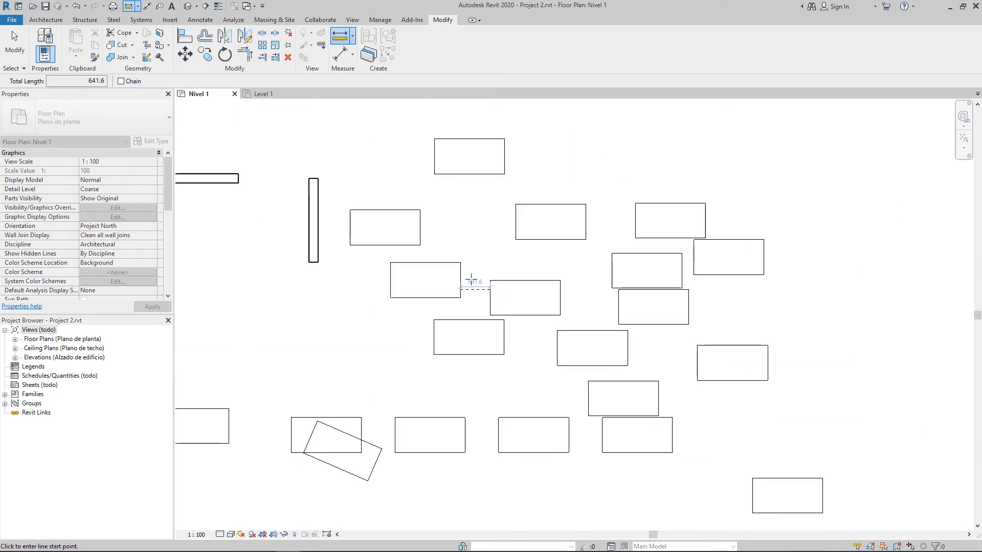
pyautogui.scroll(8, 471, 278)
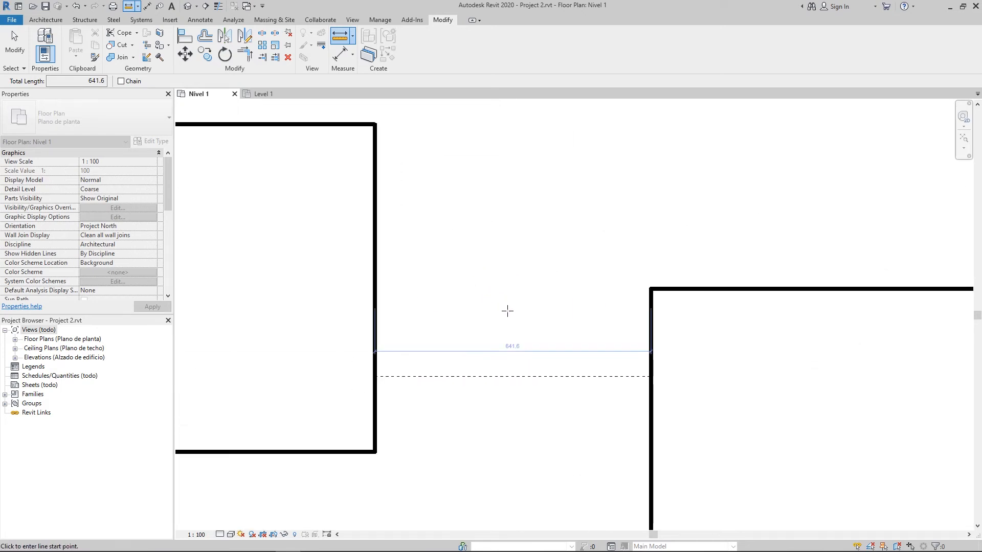
pyautogui.scroll(-5, 507, 311)
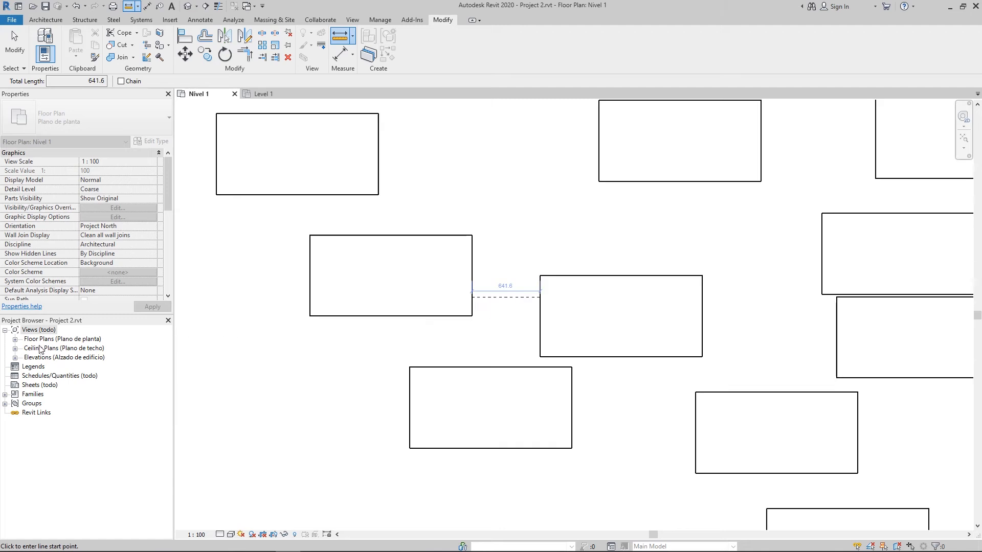
pyautogui.scroll(3, 484, 305)
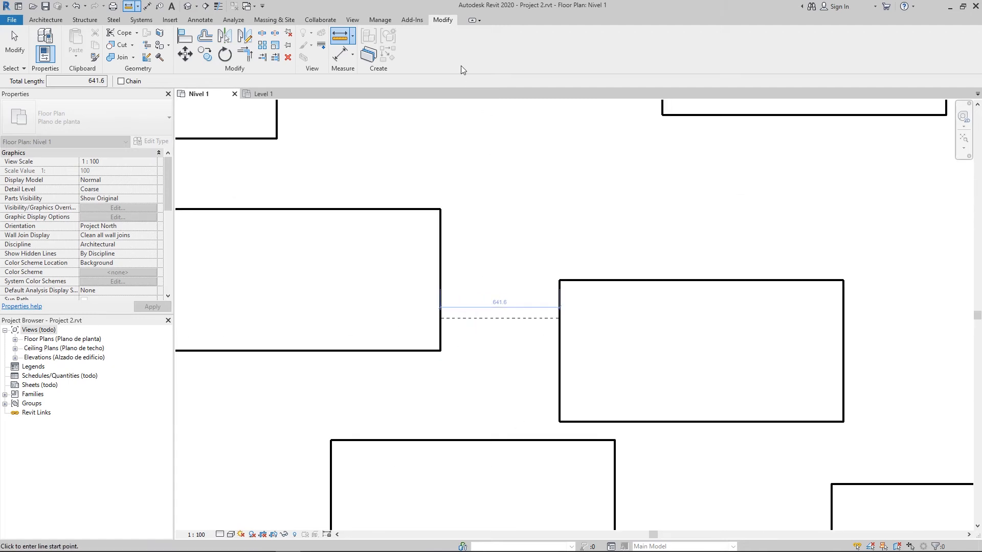
# Measure the long side of the detached vertical wall with Measure Along an Element.
pyautogui.click(353, 36)
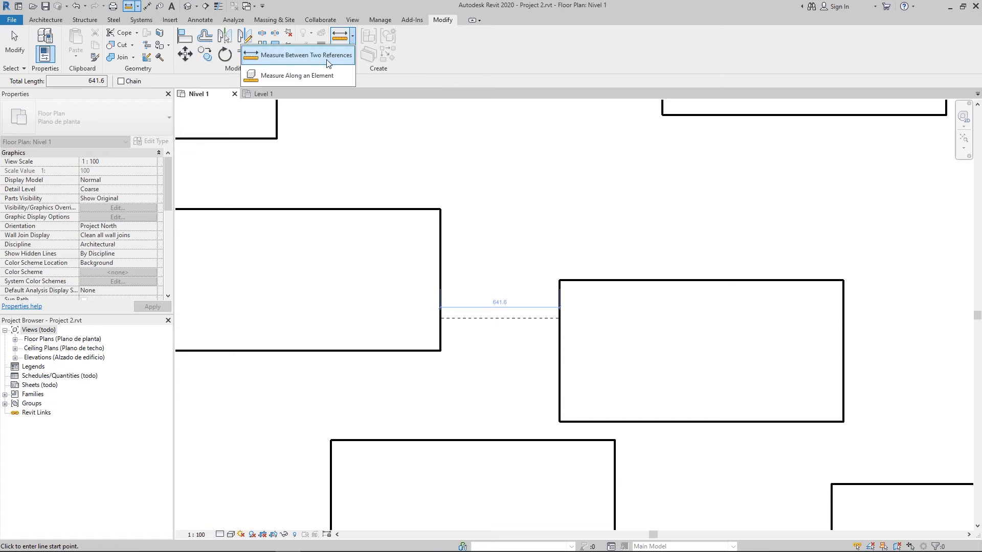
pyautogui.click(281, 75)
pyautogui.scroll(-6, 467, 136)
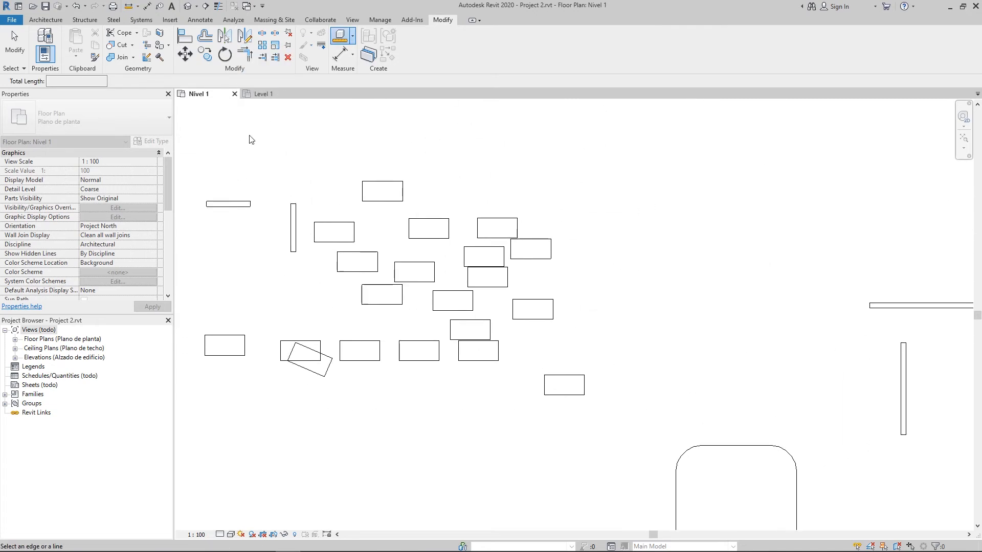
pyautogui.scroll(5, 266, 297)
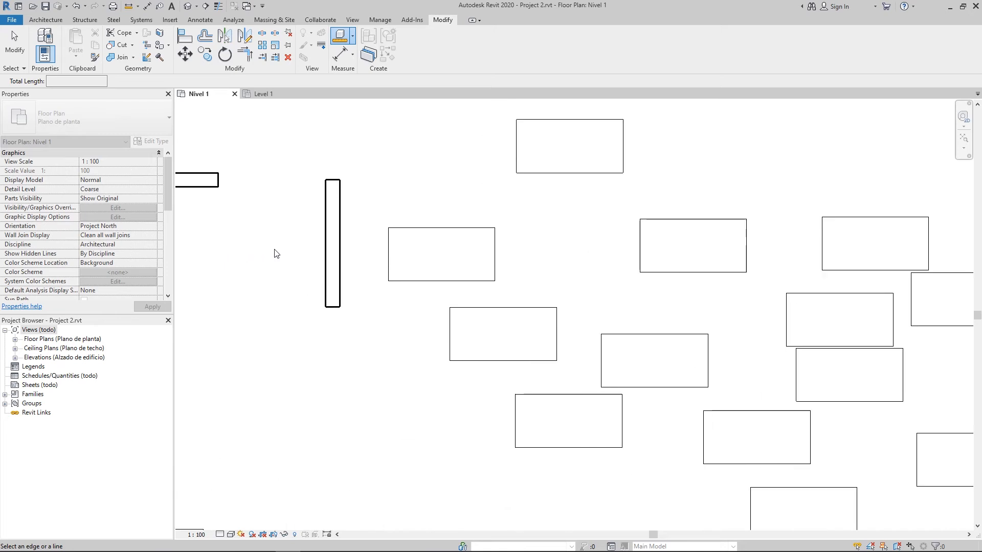
pyautogui.click(325, 253)
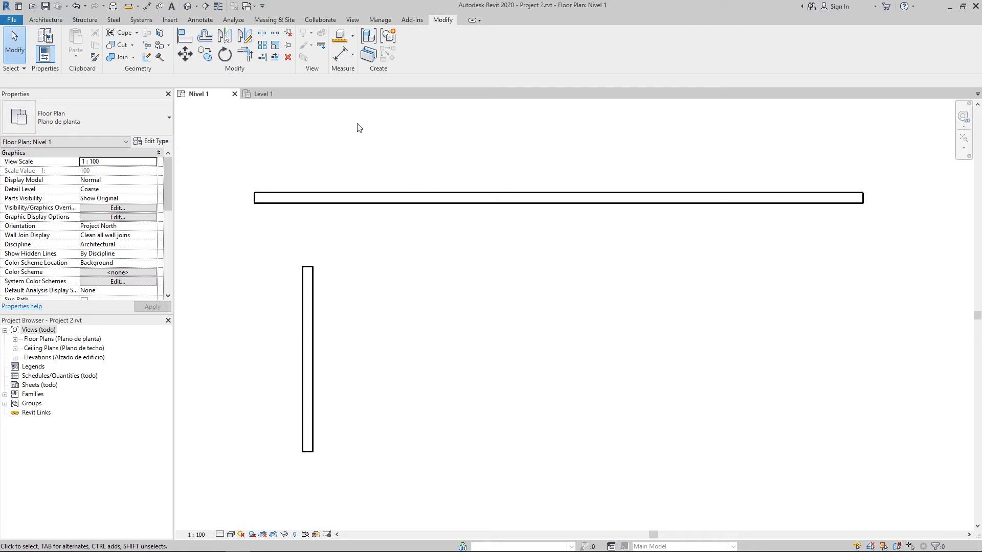
# Create a grouped linear array of 4 from the vertical wall below the long horizontal wall, placing the last member about 10100 mm horizontally to the right.
pyautogui.click(263, 49)
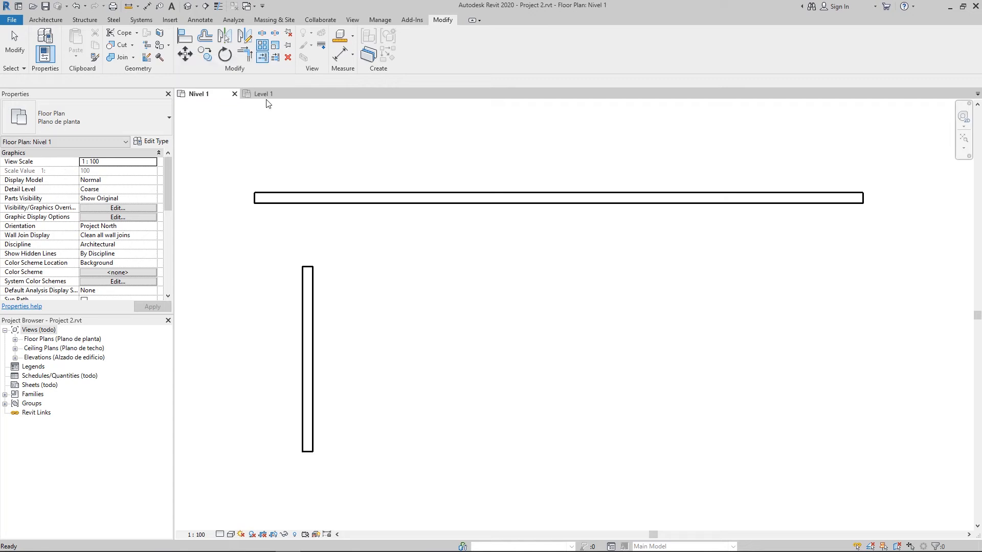
pyautogui.click(310, 377)
pyautogui.press('Return')
pyautogui.click(312, 403)
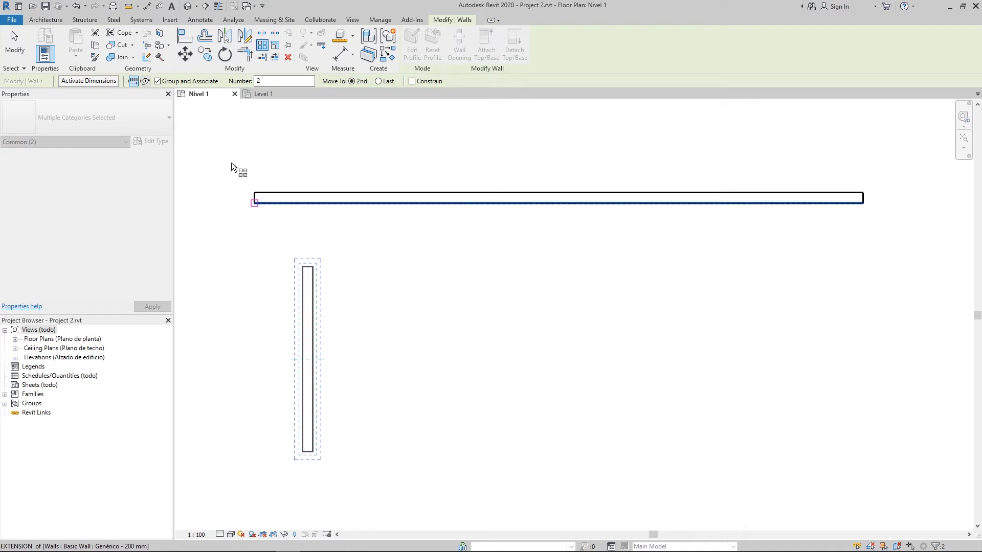
pyautogui.click(88, 81)
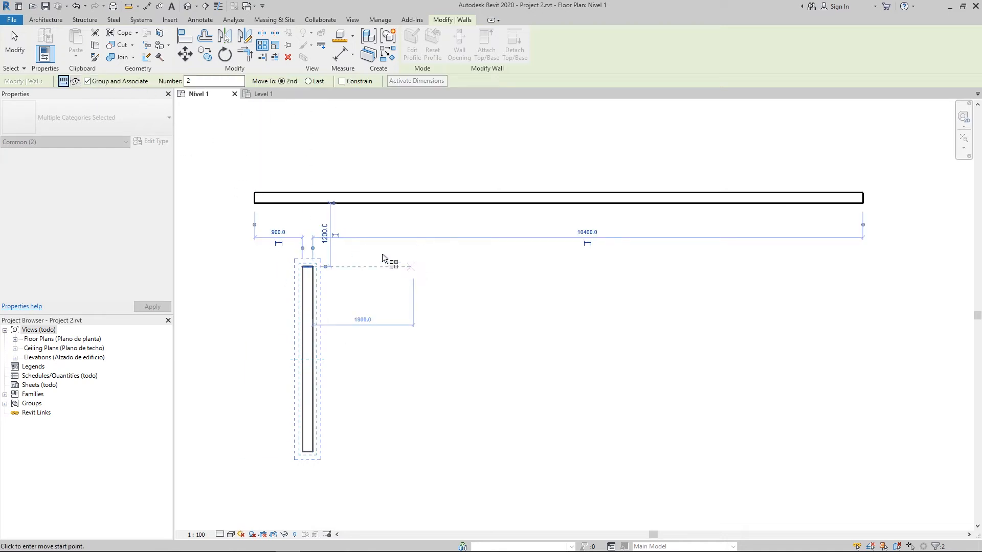
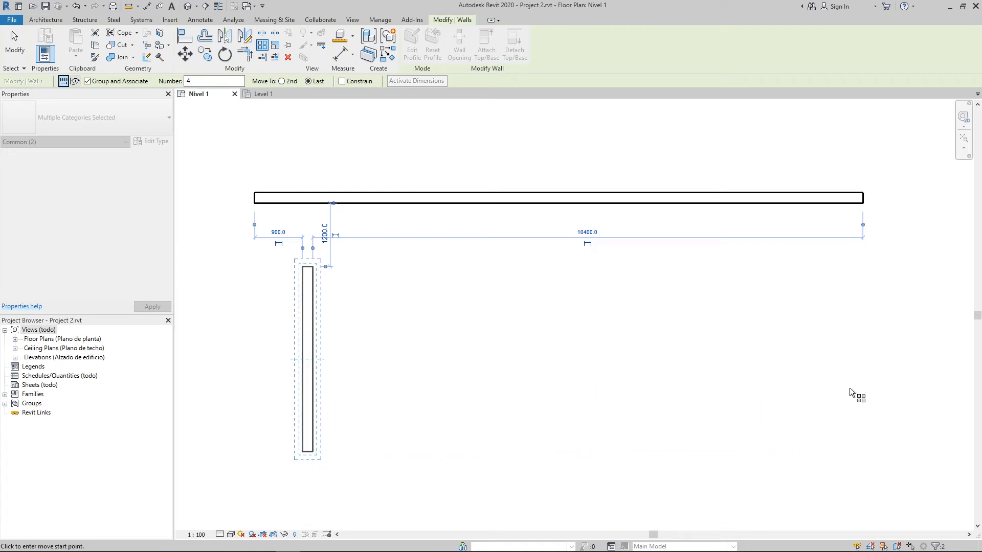
pyautogui.click(303, 452)
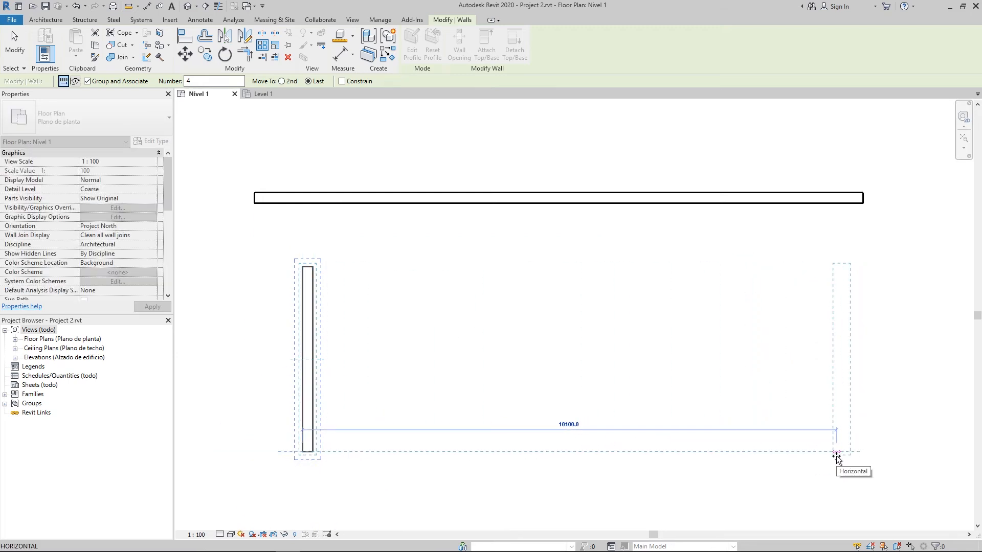
pyautogui.click(837, 454)
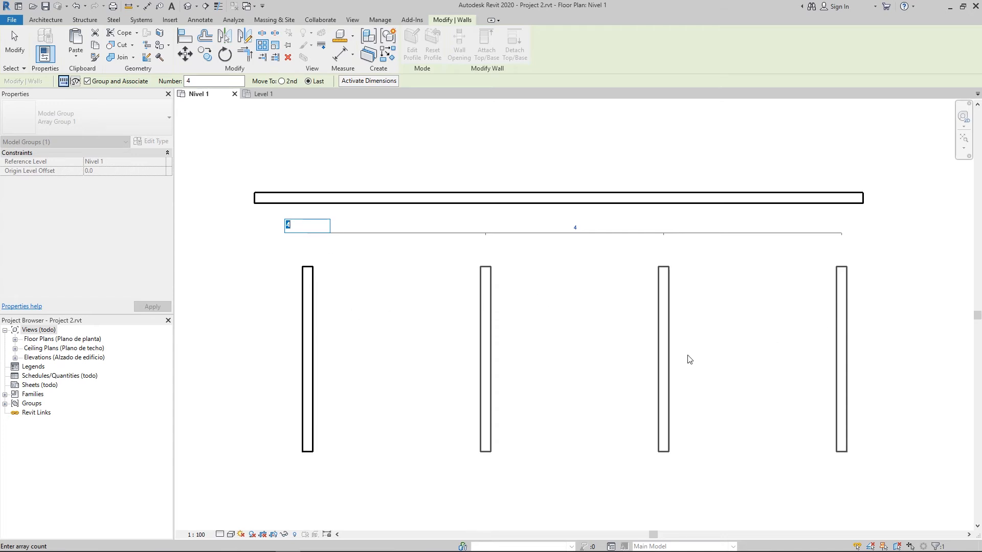
pyautogui.click(603, 495)
pyautogui.moveTo(688, 473); pyautogui.dragTo(577, 423, button='middle')
pyautogui.click(596, 457)
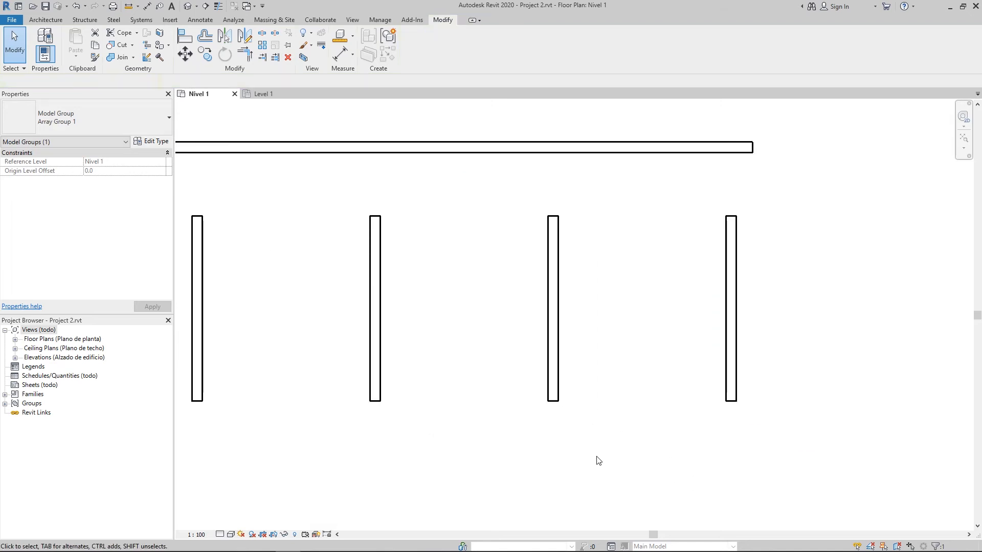
pyautogui.scroll(-2, 563, 440)
pyautogui.scroll(5, 482, 392)
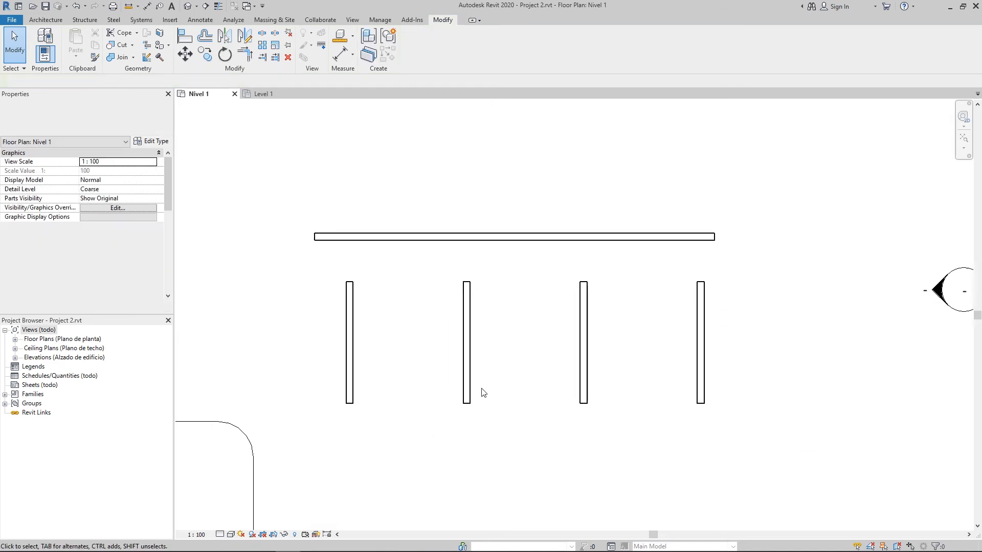
# Select the second vertical wall of the array to inspect its model group and array extent.
pyautogui.click(462, 355)
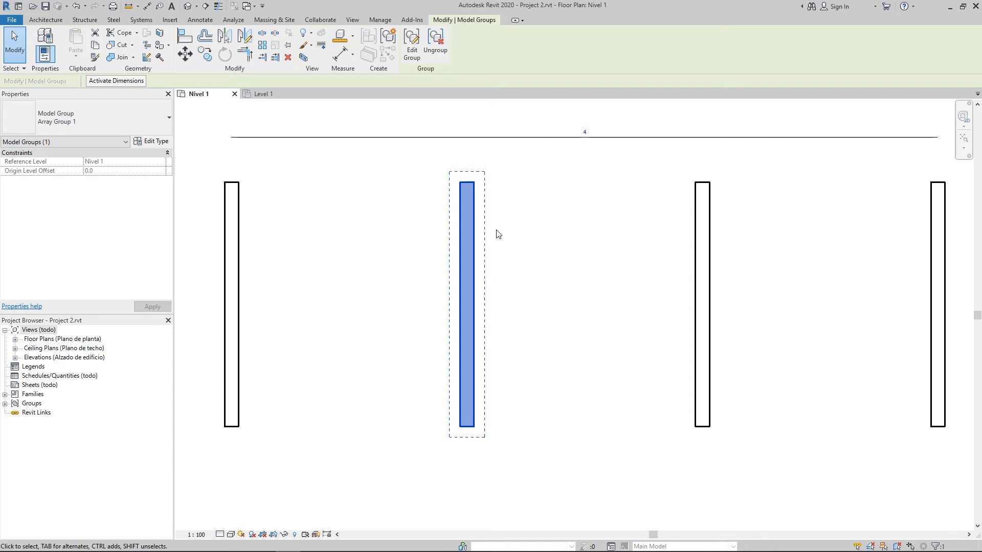
pyautogui.moveTo(498, 254); pyautogui.dragTo(414, 269, button='middle')
pyautogui.press('Escape')
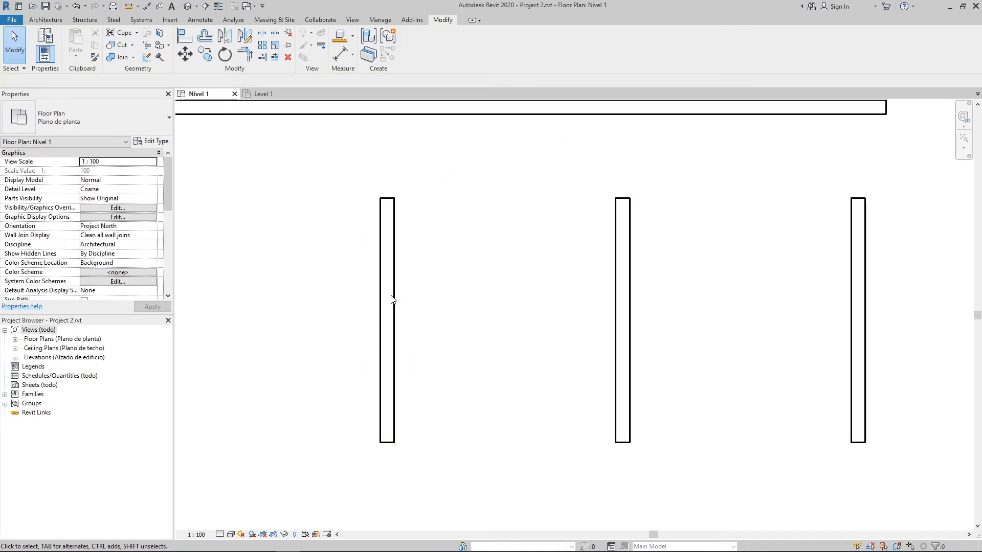
pyautogui.click(388, 293)
pyautogui.scroll(1, 401, 359)
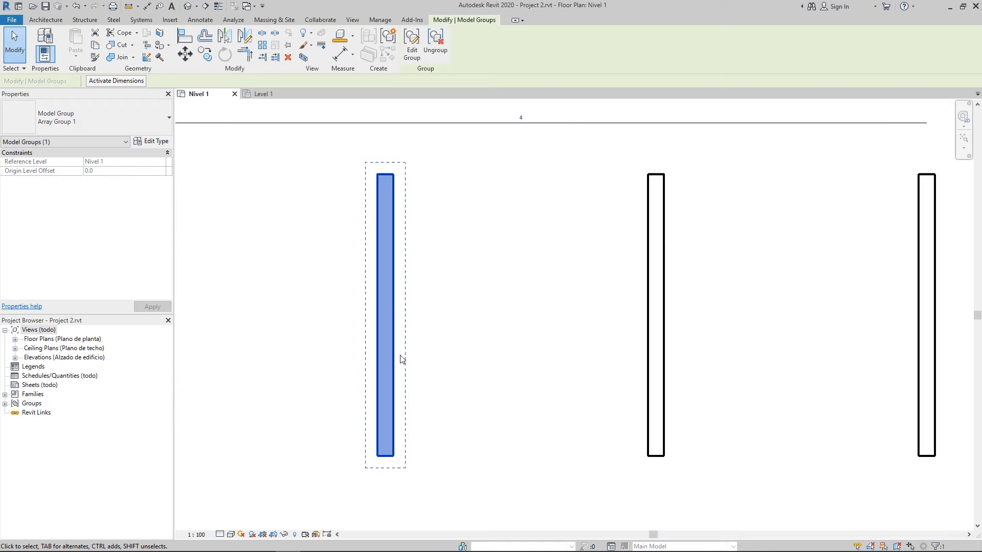
pyautogui.scroll(-3, 402, 360)
# Edit the rightmost array member's group, adding a short horizontal wall beside the left face of its vertical wall, and finish the group.
pyautogui.click(705, 350)
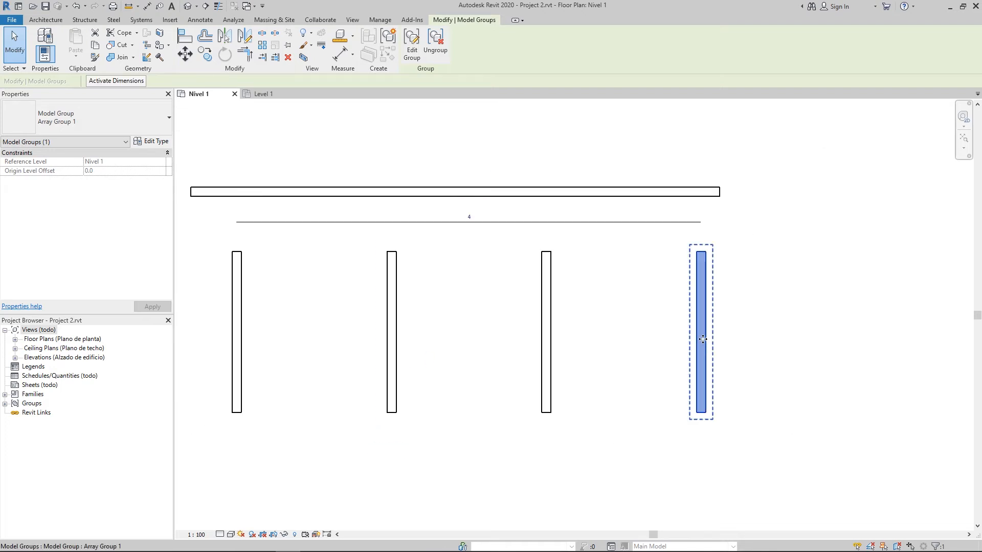
pyautogui.doubleClick(703, 339)
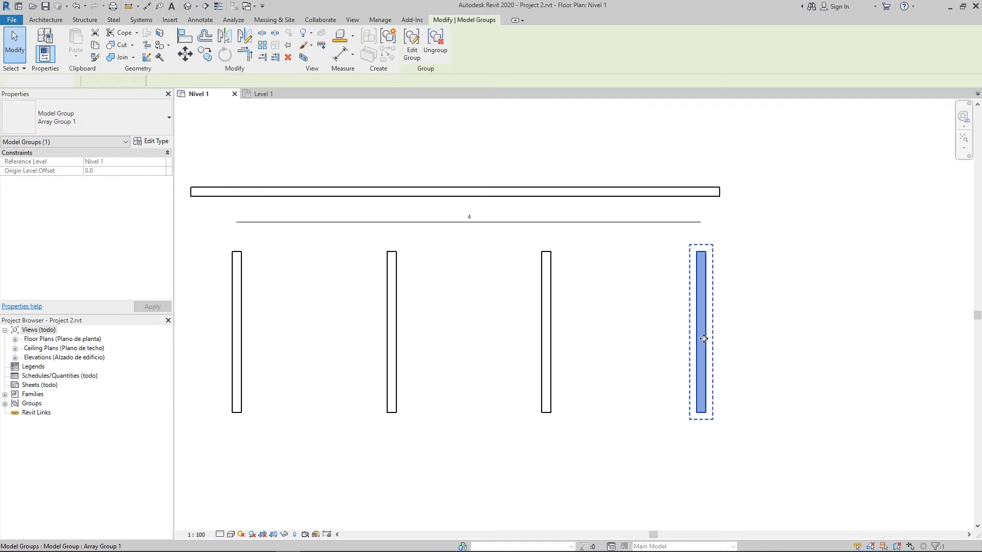
pyautogui.scroll(1, 655, 361)
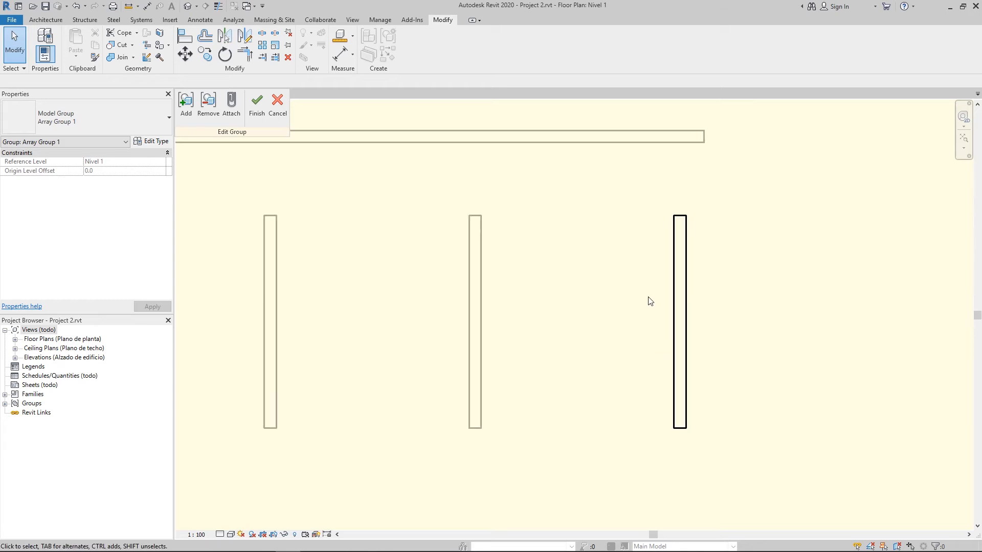
pyautogui.press('w')
pyautogui.press('a')
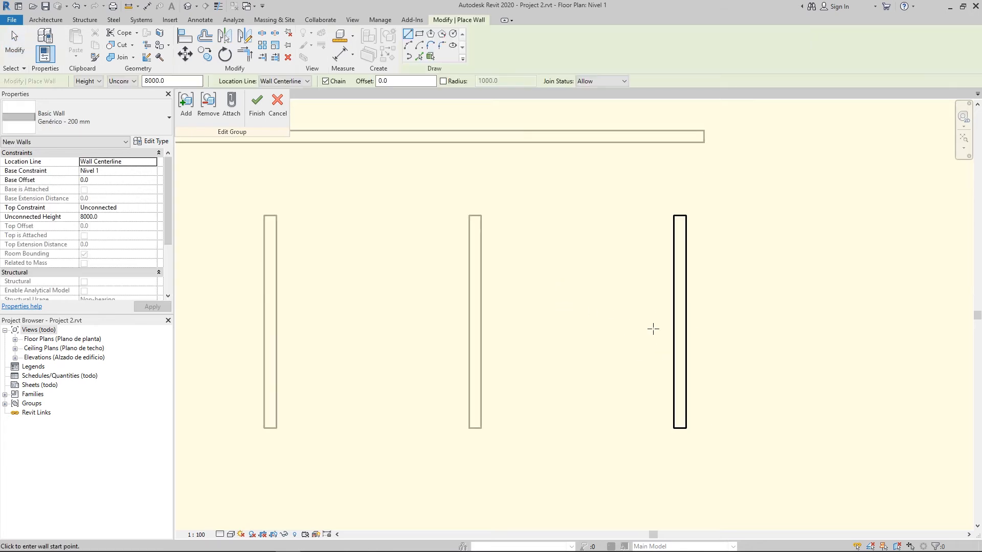
pyautogui.click(656, 326)
pyautogui.click(570, 326)
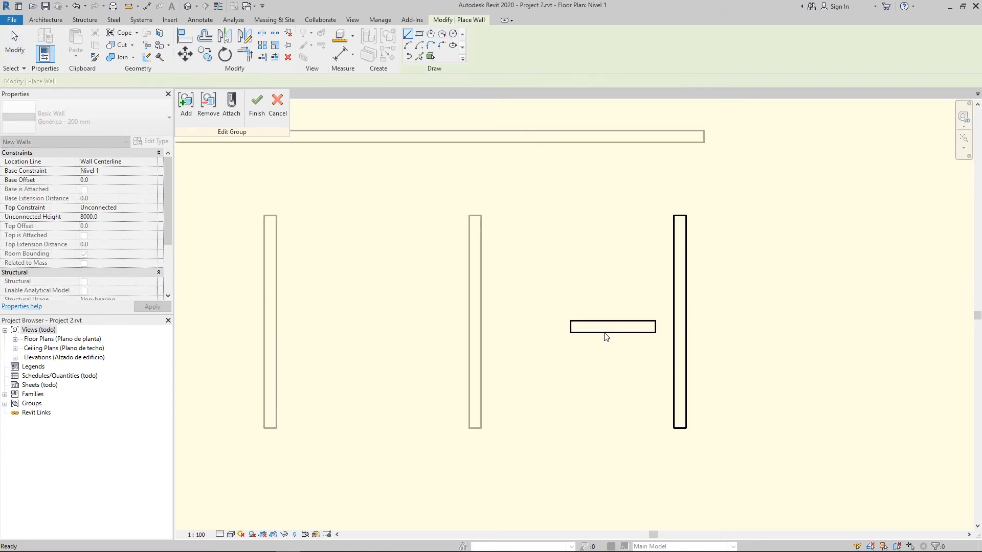
pyautogui.press('Escape')
pyautogui.press('Escape')
pyautogui.click(256, 107)
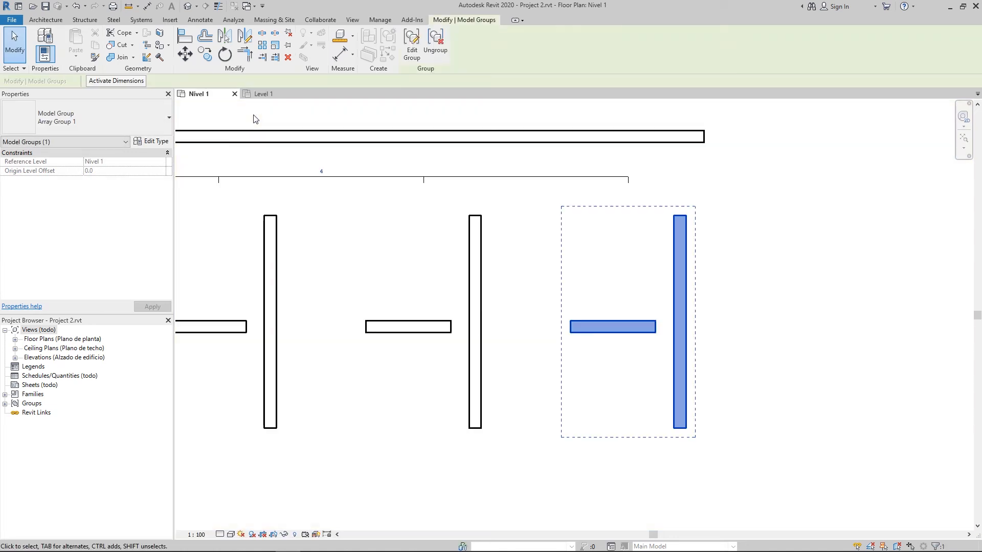
# Select the array members one after another to compare the contents of their groups.
pyautogui.scroll(-2, 489, 321)
pyautogui.moveTo(478, 318); pyautogui.dragTo(546, 313, button='middle')
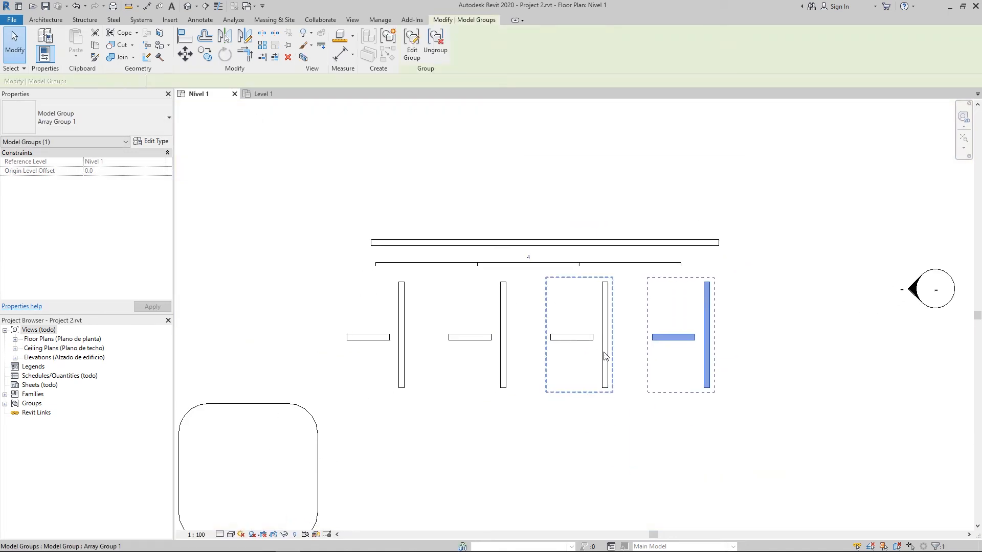
pyautogui.click(605, 354)
pyautogui.click(494, 365)
pyautogui.click(403, 376)
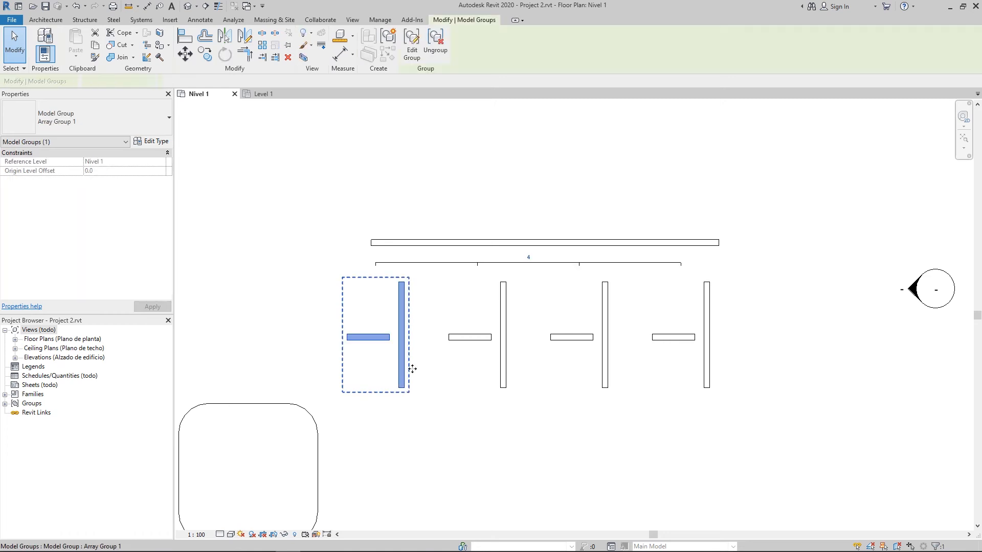
pyautogui.click(502, 381)
pyautogui.click(607, 368)
pyautogui.click(692, 358)
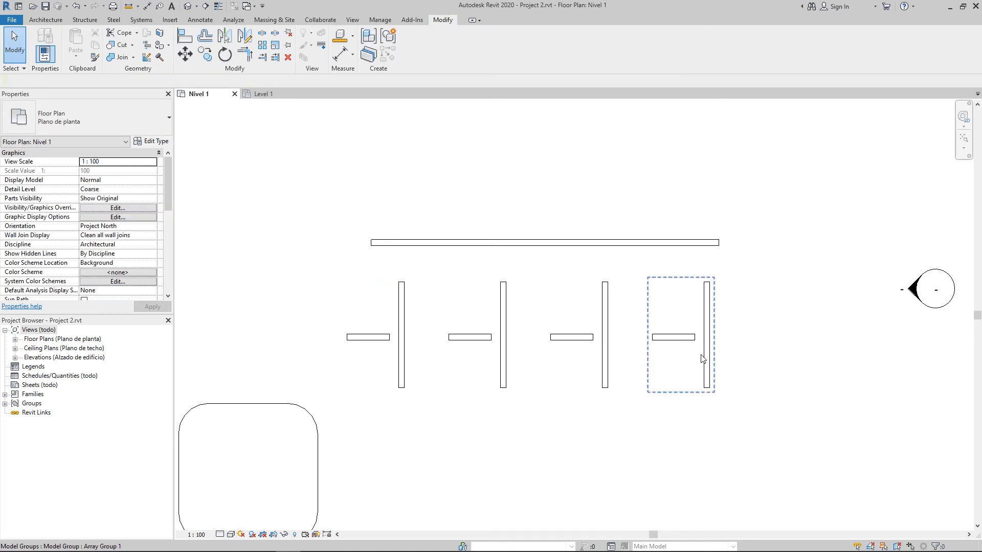
pyautogui.scroll(3, 693, 358)
pyautogui.click(650, 316)
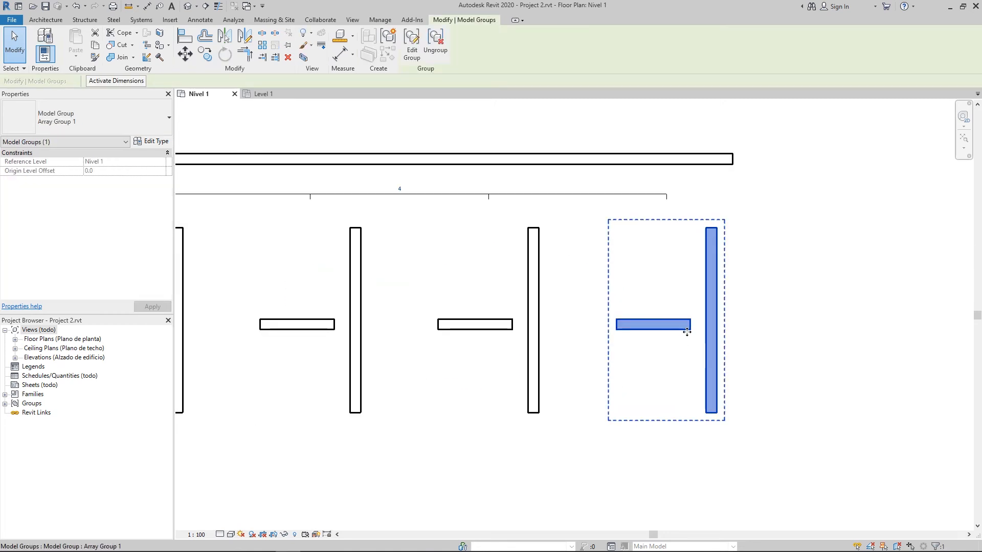
pyautogui.scroll(-1, 617, 328)
pyautogui.scroll(-4, 757, 352)
pyautogui.scroll(5, 638, 342)
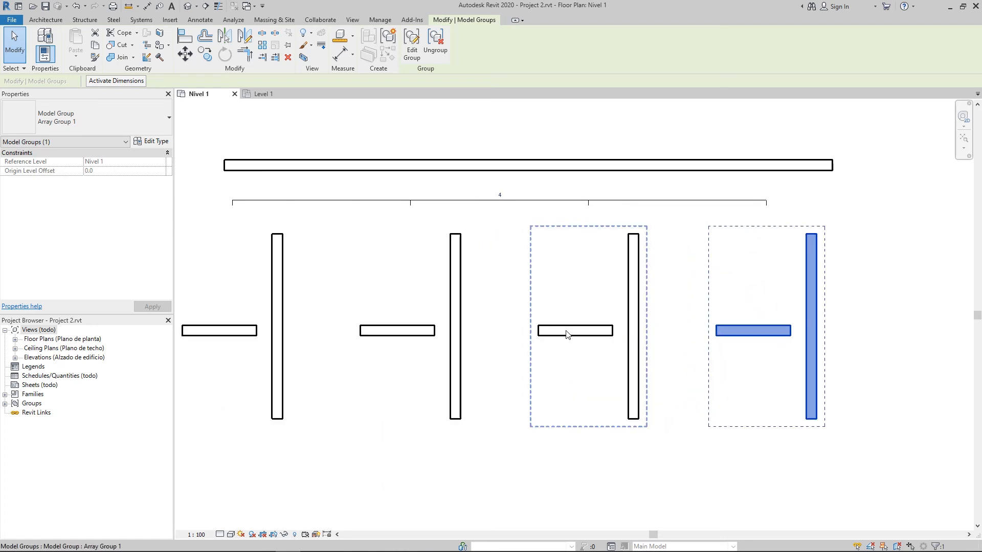
pyautogui.moveTo(404, 369); pyautogui.dragTo(431, 335, button='middle')
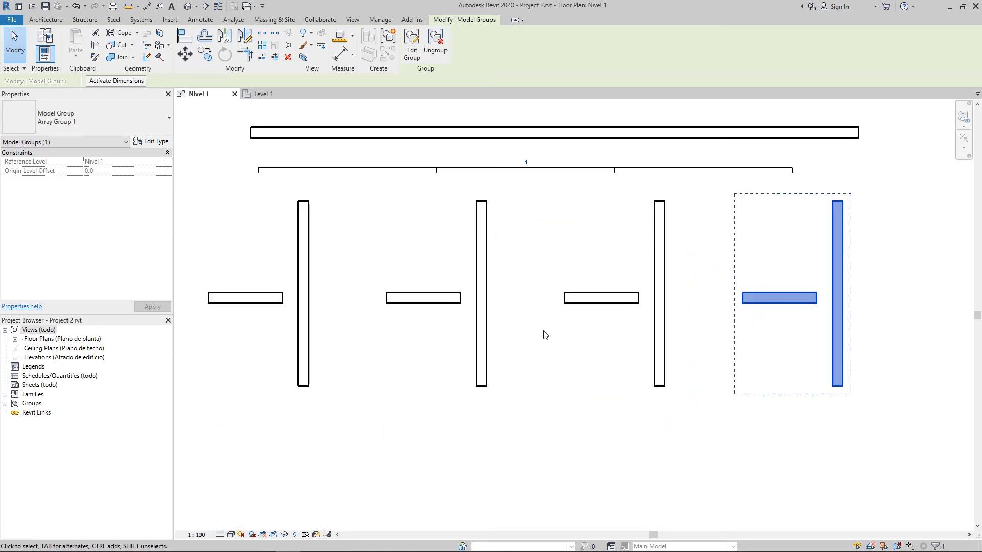
pyautogui.moveTo(507, 322); pyautogui.dragTo(608, 365, button='middle')
pyautogui.scroll(-2, 477, 338)
pyautogui.click(699, 385)
pyautogui.moveTo(733, 389); pyautogui.dragTo(668, 359, button='middle')
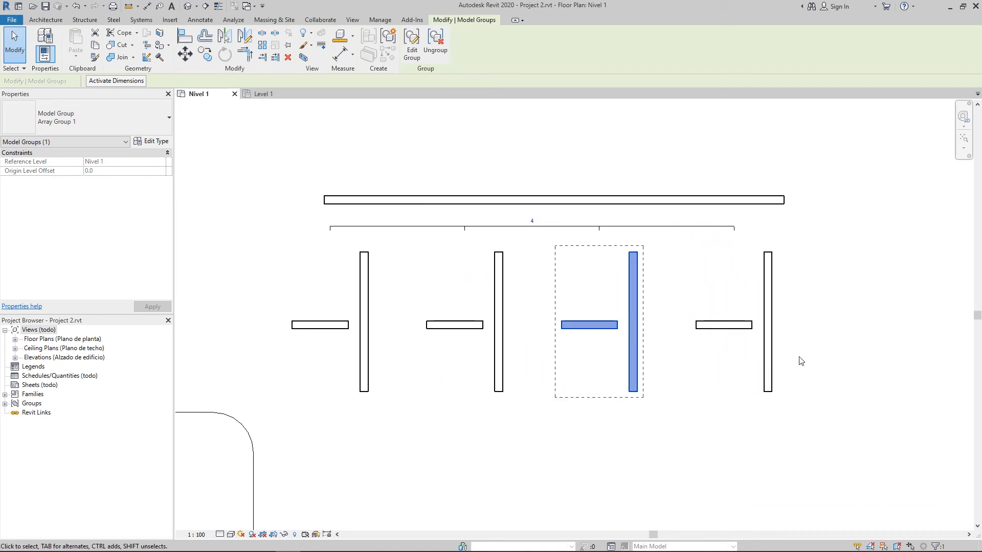
# Ungroup the four array members and delete all their walls except the leftmost vertical one.
pyautogui.moveTo(806, 351); pyautogui.dragTo(357, 315)
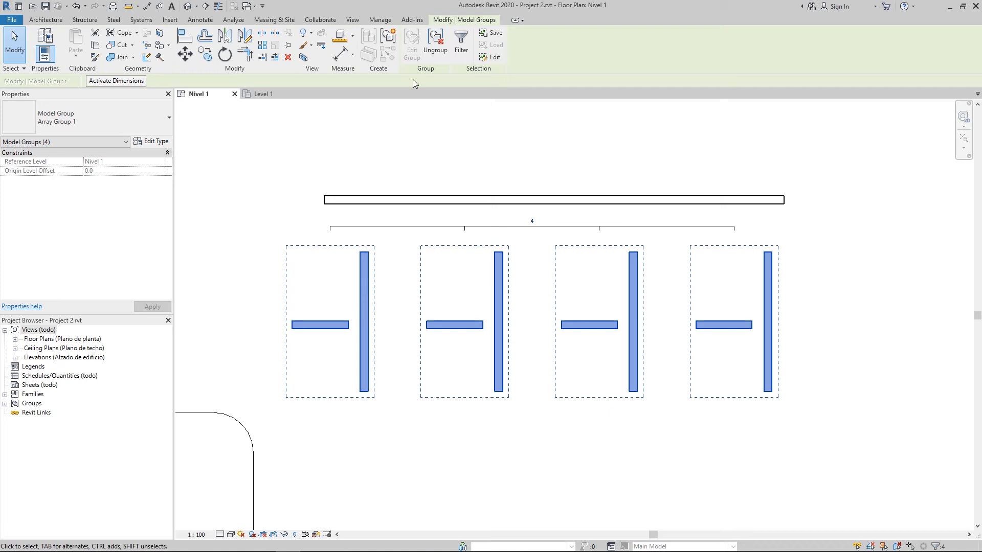
pyautogui.click(436, 41)
pyautogui.click(723, 325)
pyautogui.keyDown('ctrl'); pyautogui.click(579, 326); pyautogui.keyUp('ctrl')
pyautogui.keyDown('ctrl'); pyautogui.click(445, 327); pyautogui.keyUp('ctrl')
pyautogui.keyDown('ctrl'); pyautogui.click(317, 323); pyautogui.keyUp('ctrl')
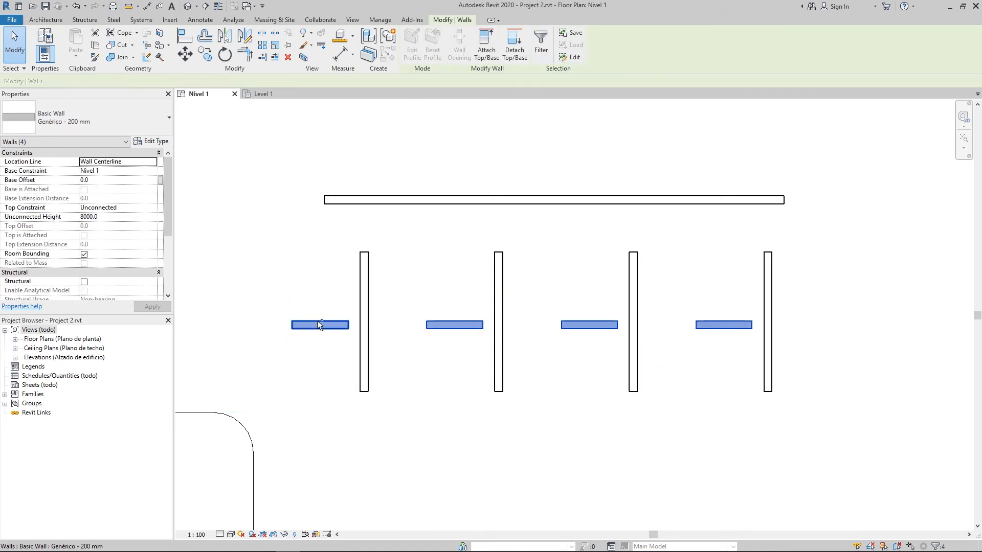
pyautogui.press('Delete')
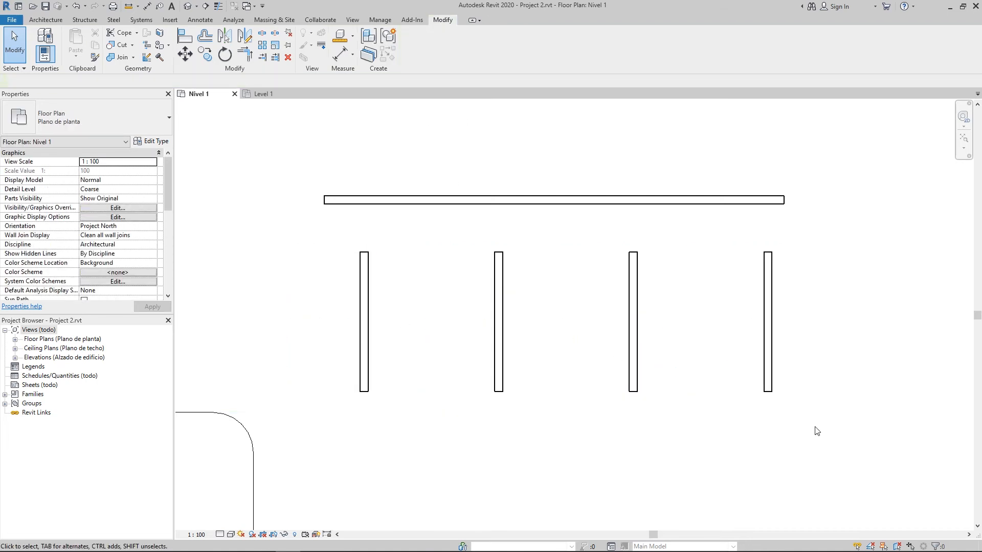
pyautogui.moveTo(817, 431); pyautogui.dragTo(480, 329)
pyautogui.press('Delete')
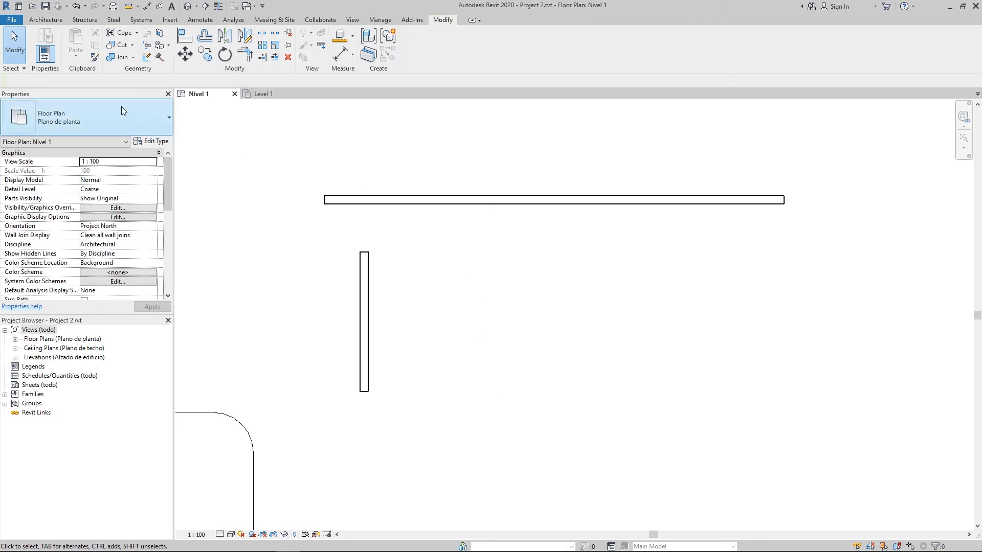
# Create an ungrouped linear array of 4 from the remaining vertical wall, placing the 2nd member to its right with a gap of about 1400 mm.
pyautogui.press('a')
pyautogui.press('r')
pyautogui.click(365, 308)
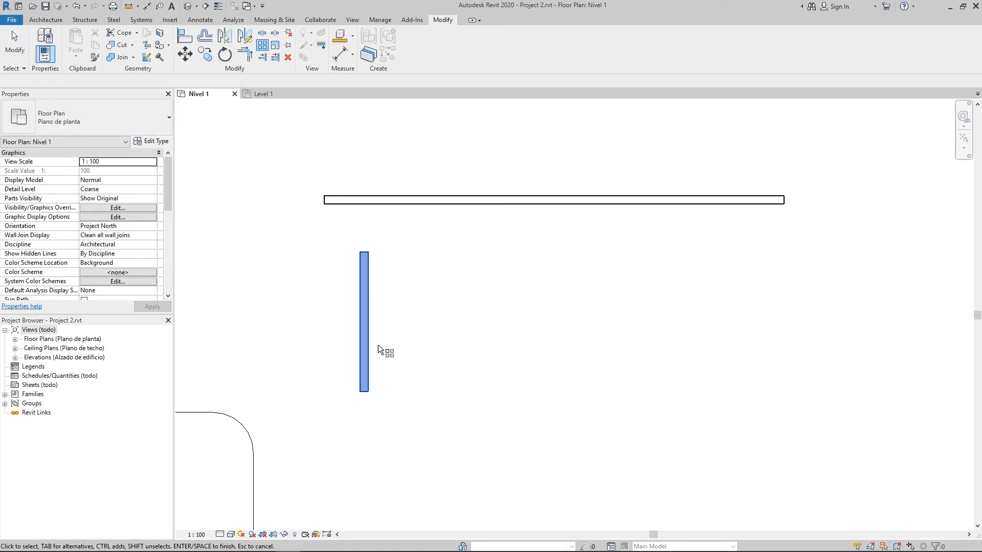
pyautogui.scroll(2, 376, 341)
pyautogui.press('Return')
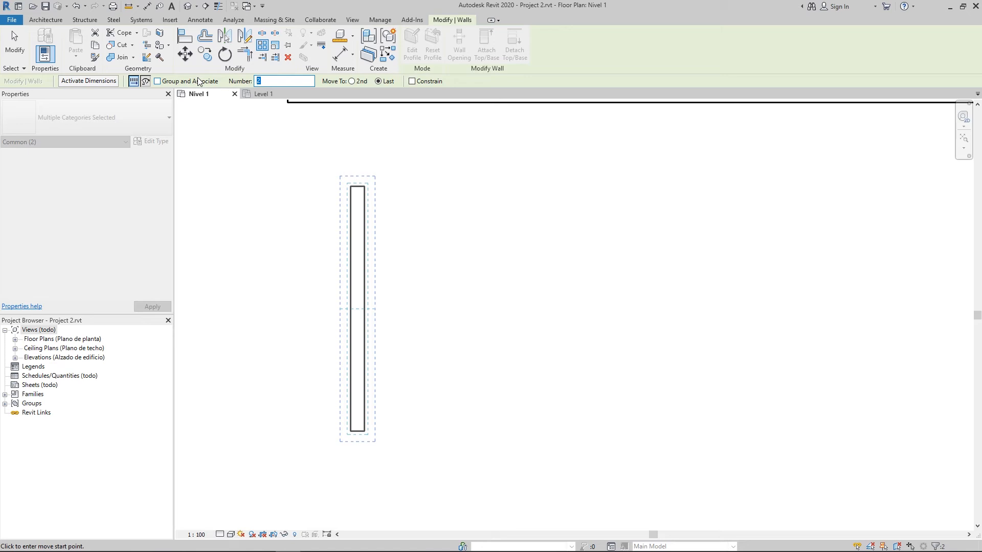
pyautogui.click(358, 82)
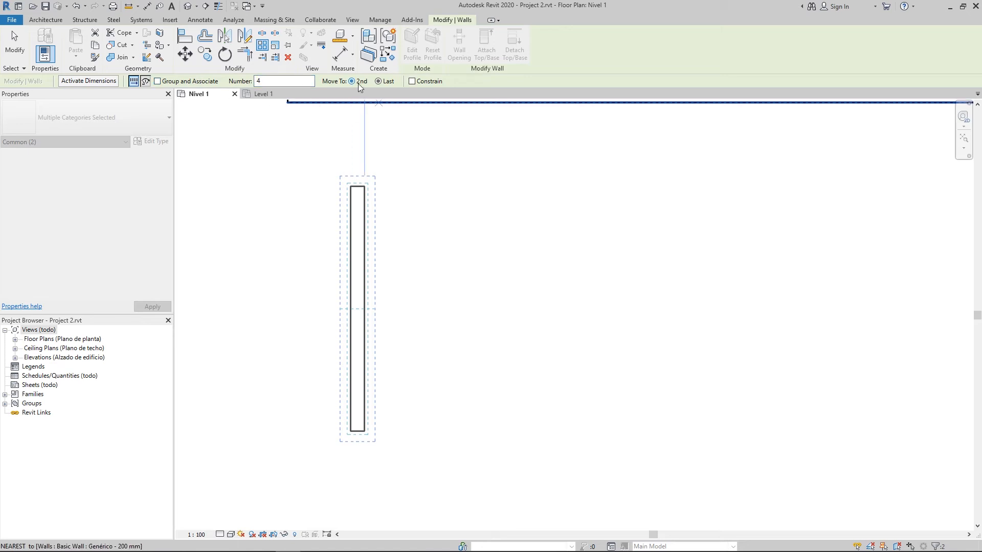
pyautogui.scroll(-4, 388, 287)
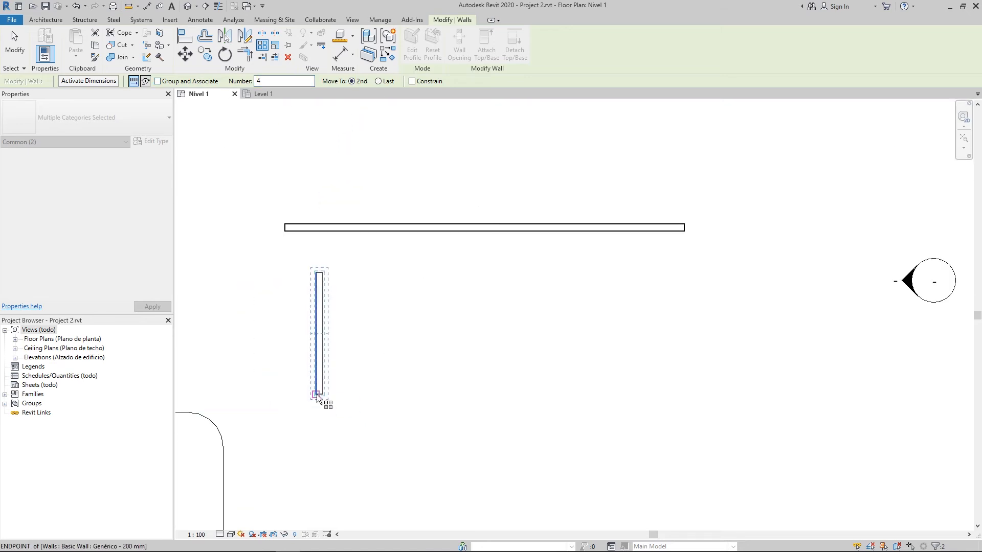
pyautogui.click(319, 395)
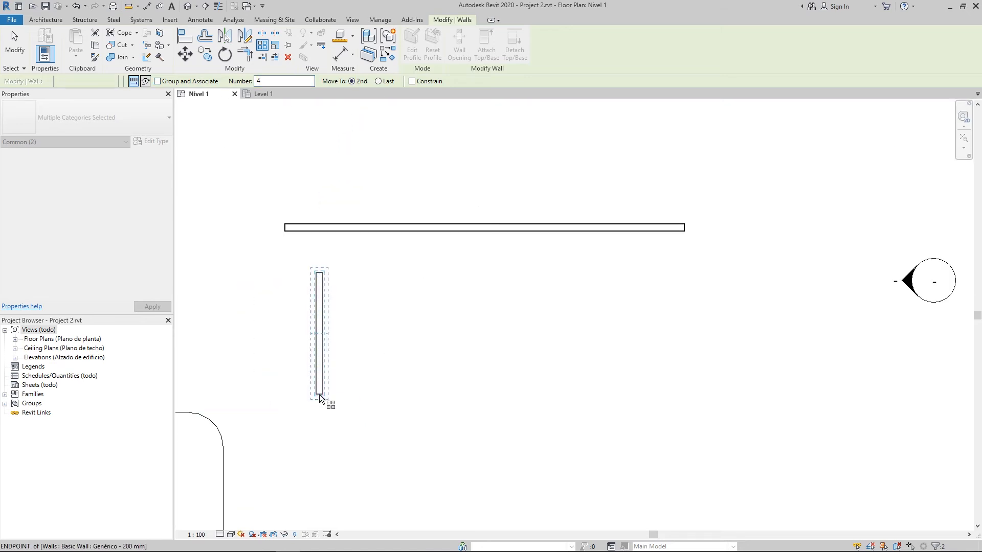
pyautogui.click(375, 396)
# Examine the four arrayed vertical walls, selecting each to check that it is independent and how it is spaced.
pyautogui.scroll(4, 312, 302)
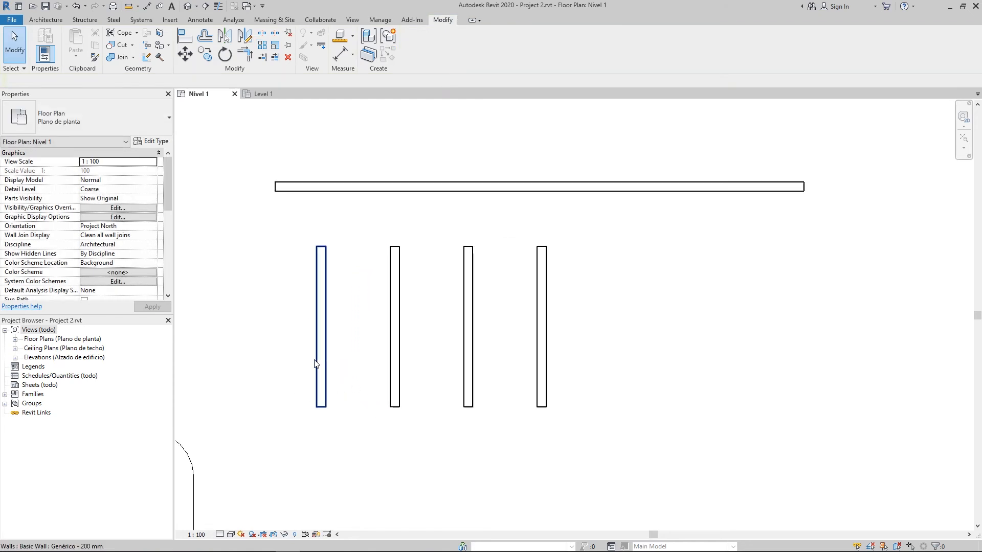
pyautogui.scroll(-3, 409, 337)
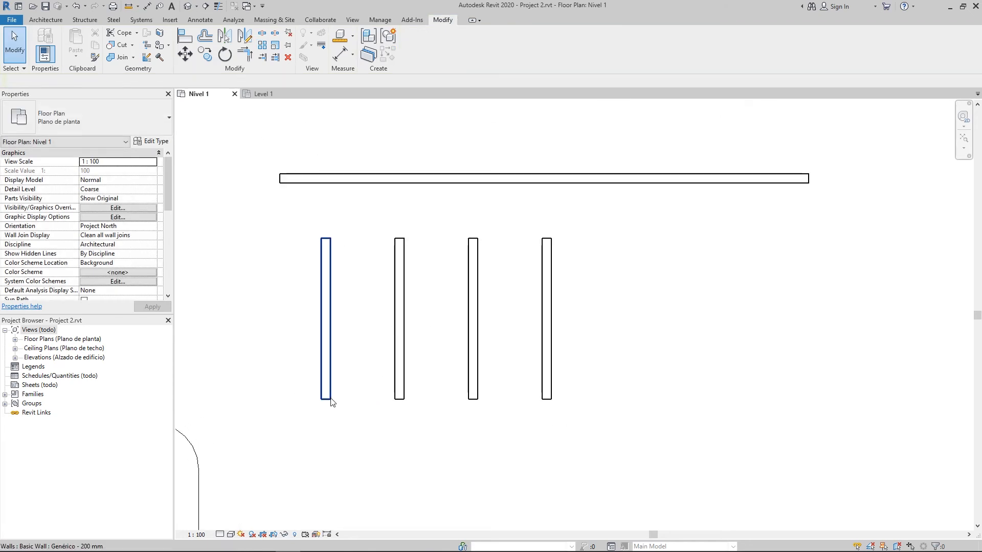
pyautogui.scroll(3, 325, 401)
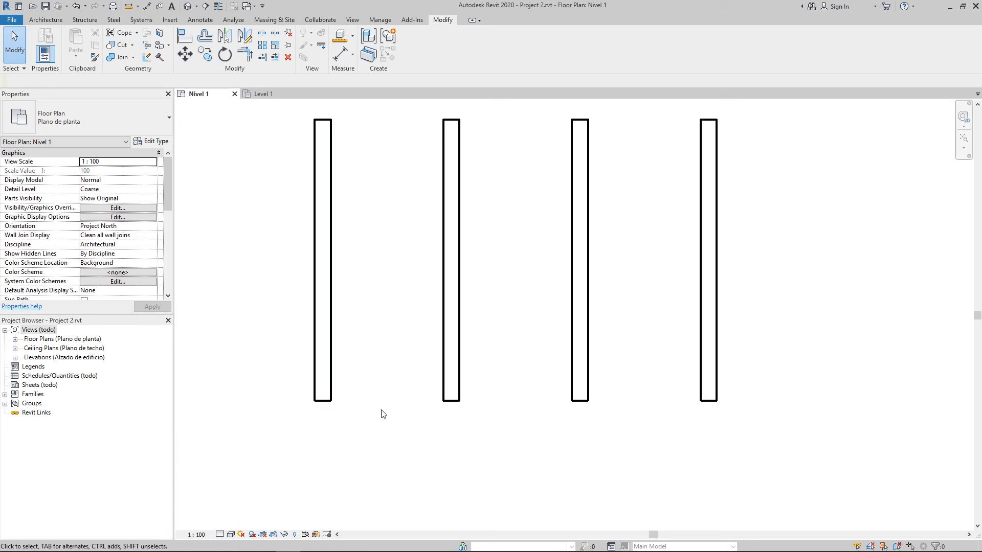
pyautogui.scroll(-2, 427, 404)
pyautogui.scroll(1, 399, 384)
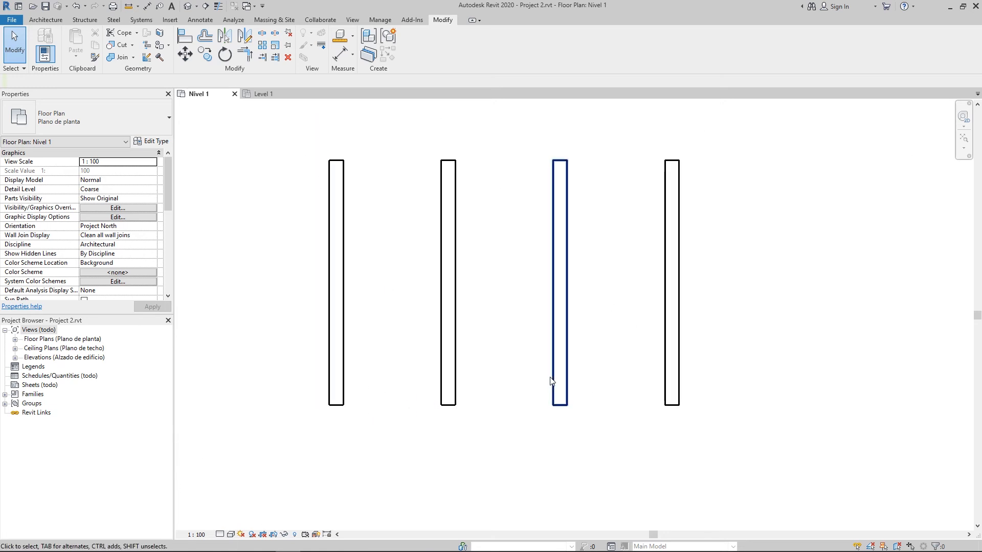
pyautogui.scroll(-6, 554, 377)
pyautogui.scroll(1, 445, 371)
pyautogui.scroll(3, 515, 351)
pyautogui.scroll(2, 682, 394)
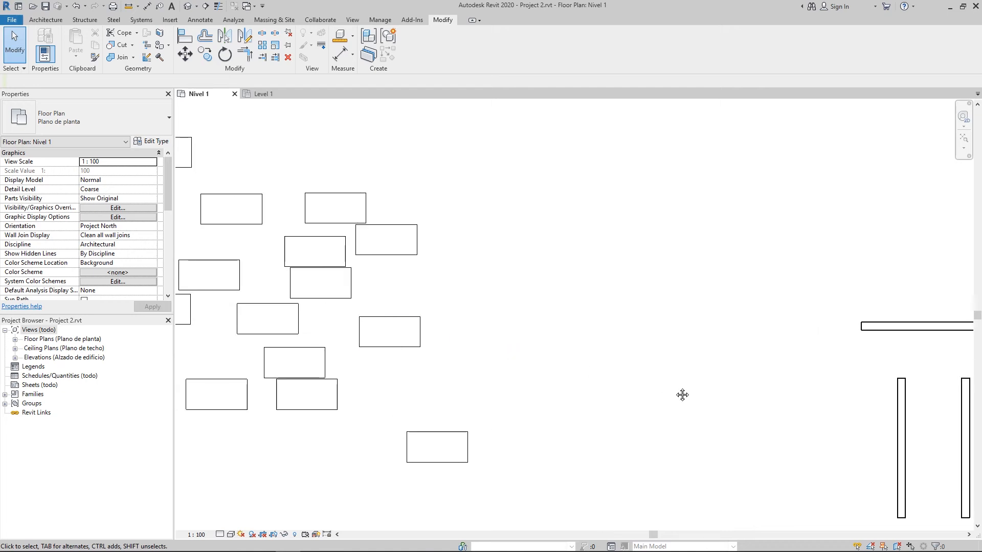
pyautogui.scroll(2, 373, 340)
pyautogui.scroll(3, 566, 384)
pyautogui.click(544, 376)
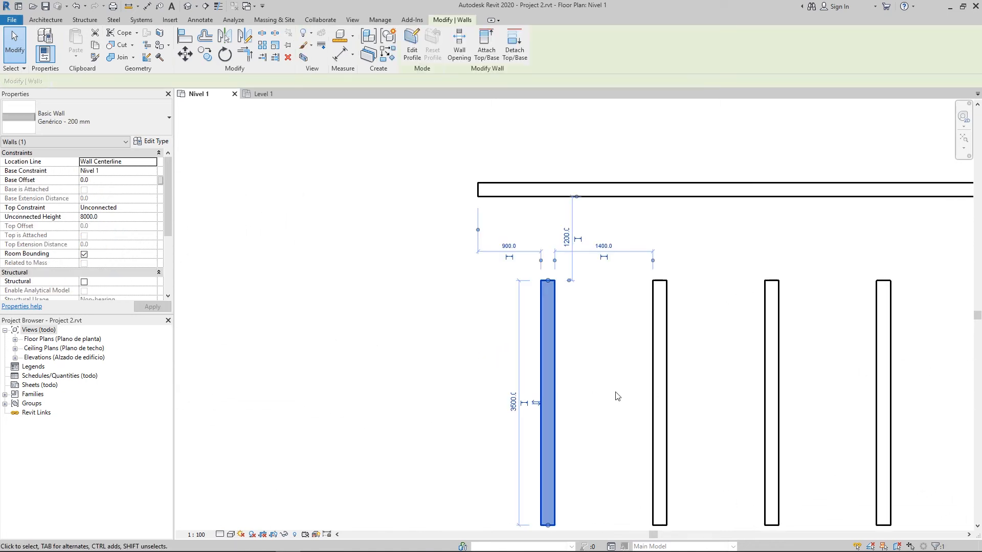
pyautogui.moveTo(616, 394); pyautogui.dragTo(494, 340, button='middle')
pyautogui.click(558, 342)
pyautogui.click(668, 351)
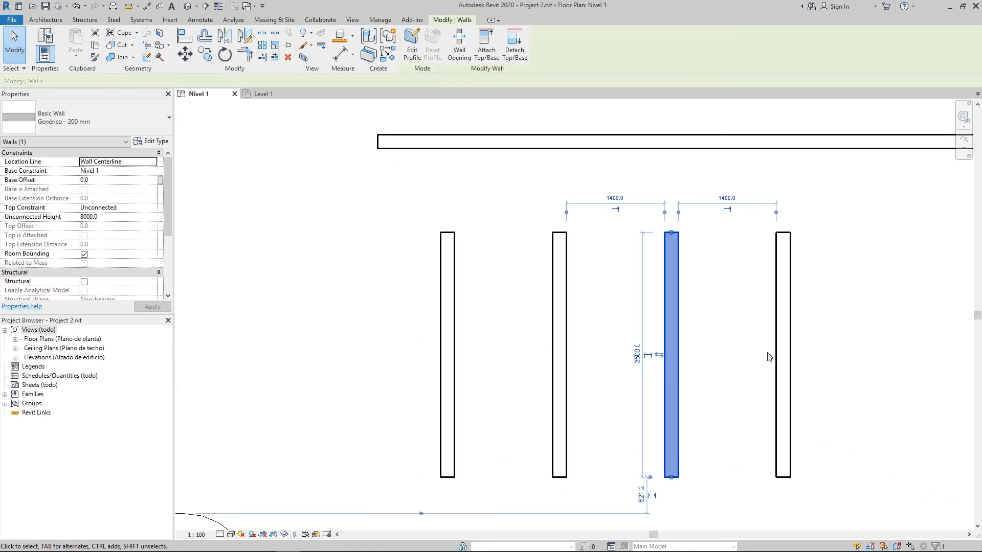
pyautogui.click(783, 356)
# Create an ungrouped radial array of 4 from the isolated desk about its own centre, sweeping to the last member.
pyautogui.scroll(-5, 783, 357)
pyautogui.scroll(-3, 379, 316)
pyautogui.moveTo(263, 283); pyautogui.dragTo(373, 303, button='middle')
pyautogui.scroll(6, 375, 304)
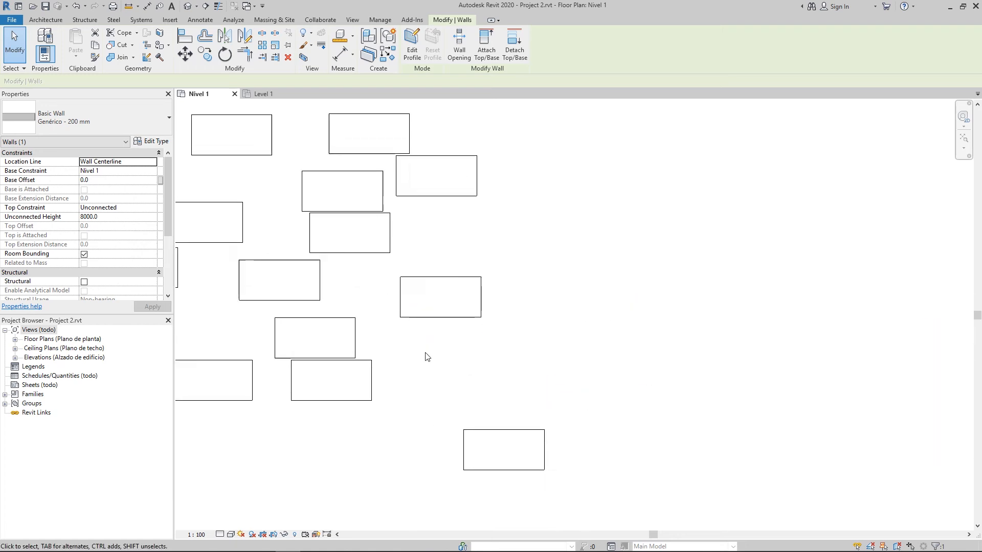
pyautogui.scroll(-1, 455, 397)
pyautogui.moveTo(455, 396); pyautogui.dragTo(429, 364, button='middle')
pyautogui.scroll(3, 430, 367)
pyautogui.moveTo(451, 388); pyautogui.dragTo(485, 317)
pyautogui.hotkey('ctrl', 'z')
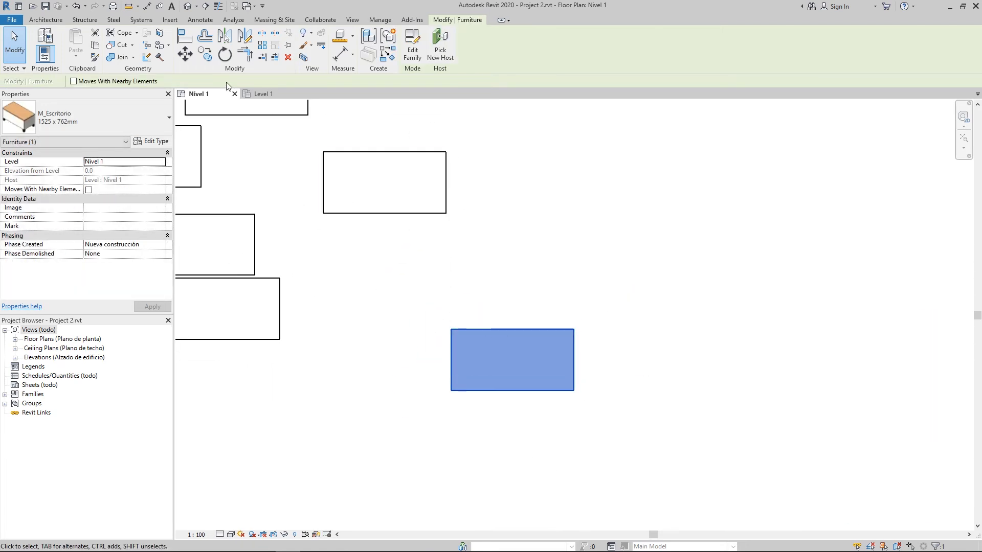
pyautogui.click(262, 45)
pyautogui.click(87, 81)
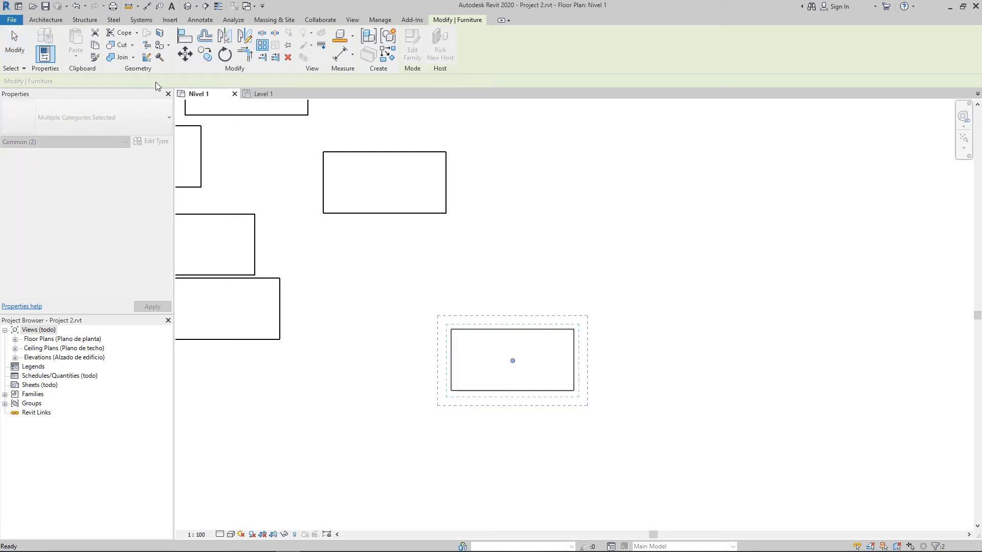
pyautogui.moveTo(586, 356); pyautogui.dragTo(461, 348, button='middle')
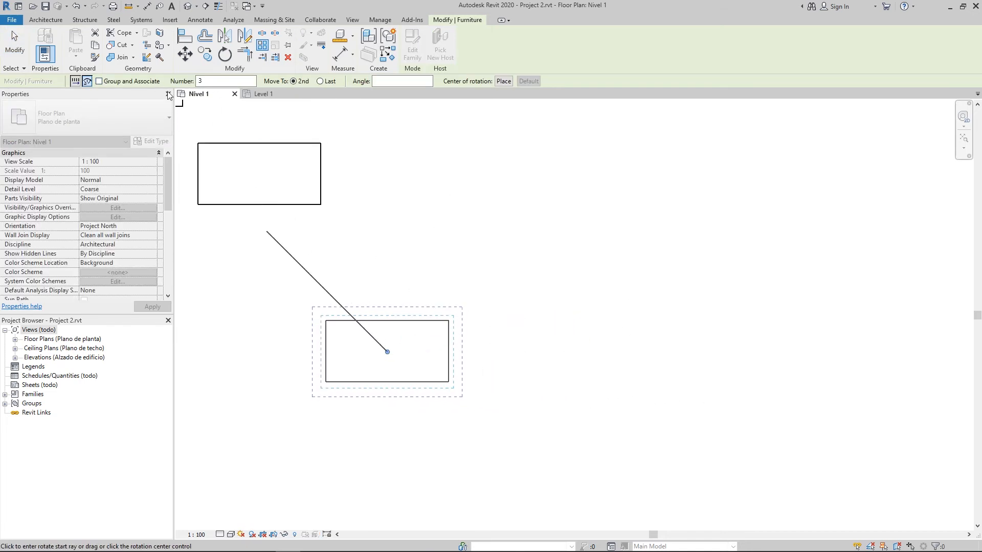
pyautogui.write('4')
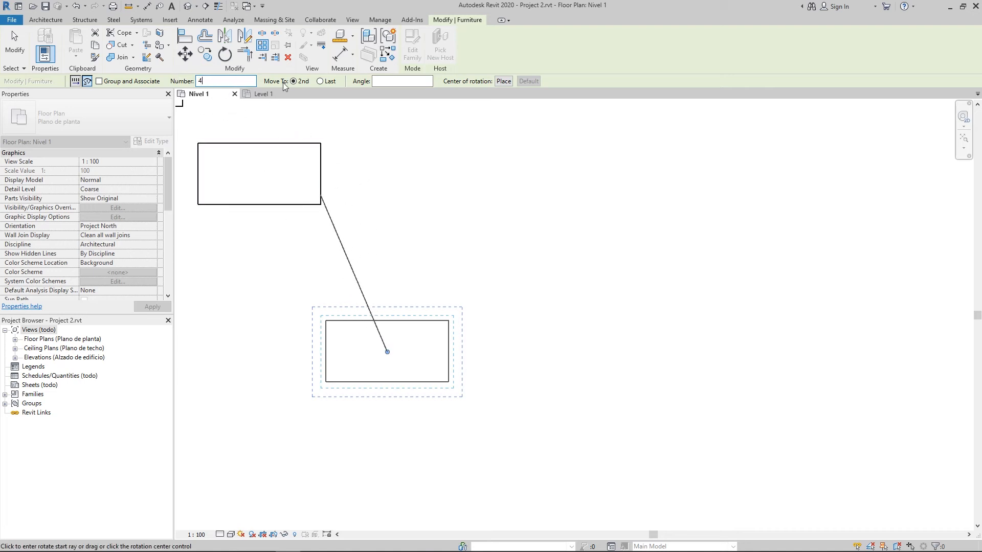
pyautogui.click(330, 82)
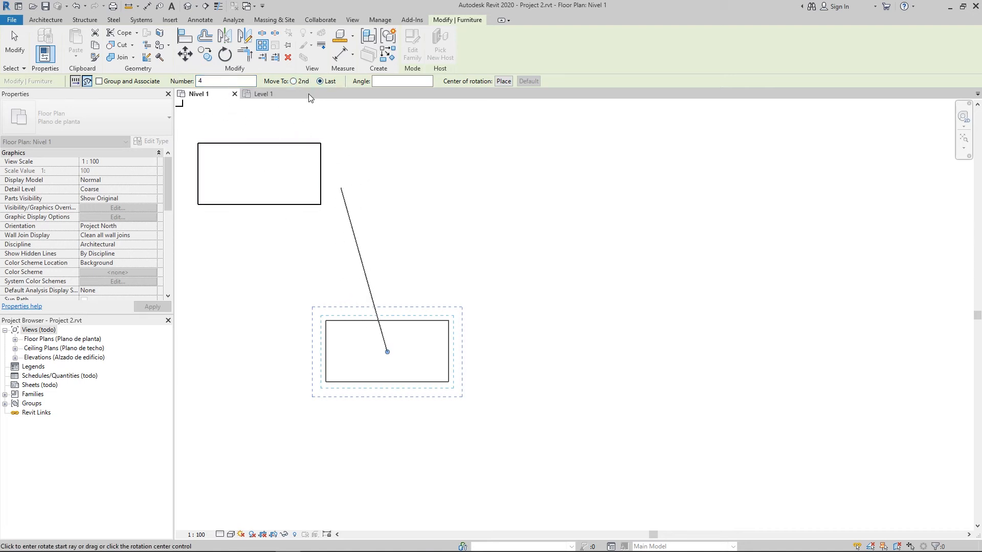
pyautogui.click(388, 249)
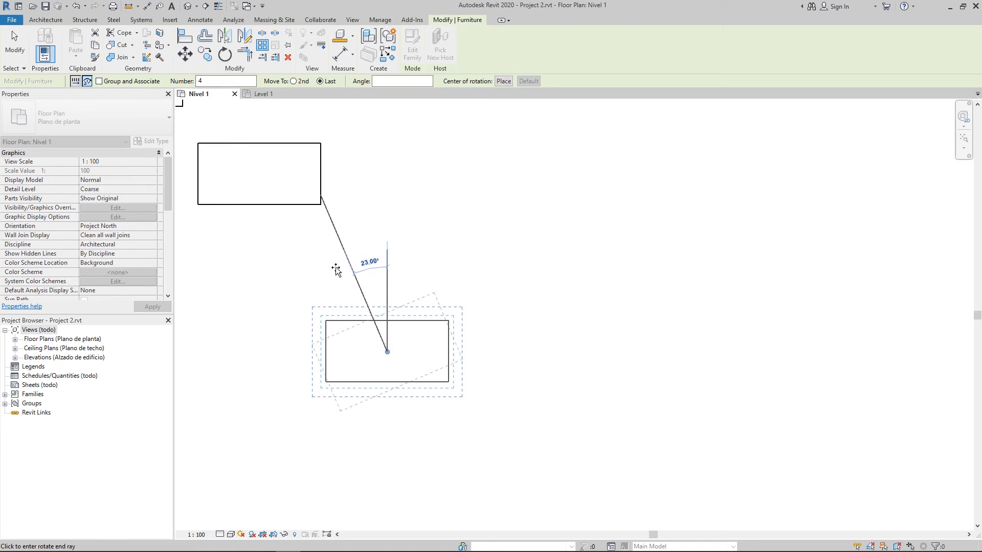
pyautogui.click(353, 471)
pyautogui.scroll(3, 409, 376)
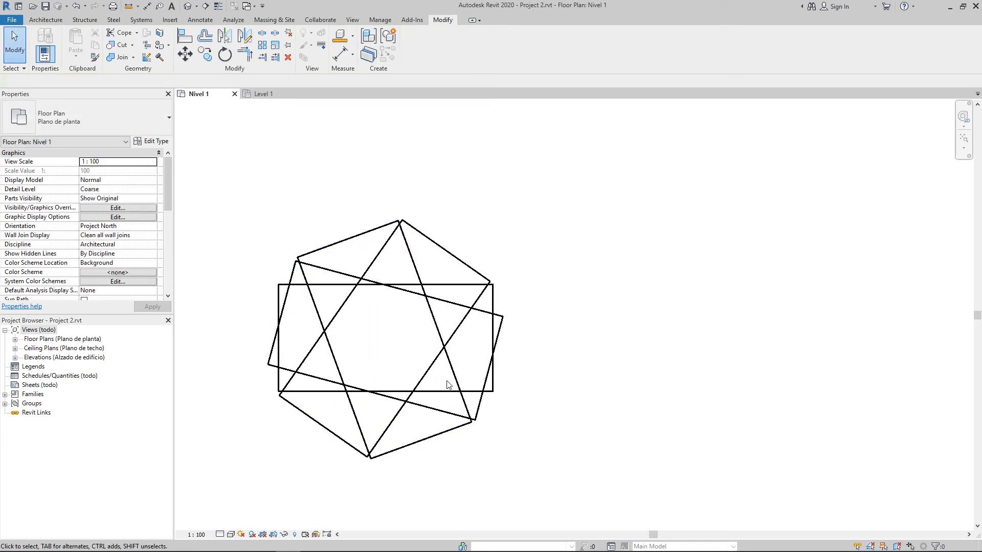
# Move the overlapping rotated desks apart so that each array member stands on its own beside the original desk.
pyautogui.scroll(-2, 460, 404)
pyautogui.moveTo(433, 425); pyautogui.dragTo(695, 358)
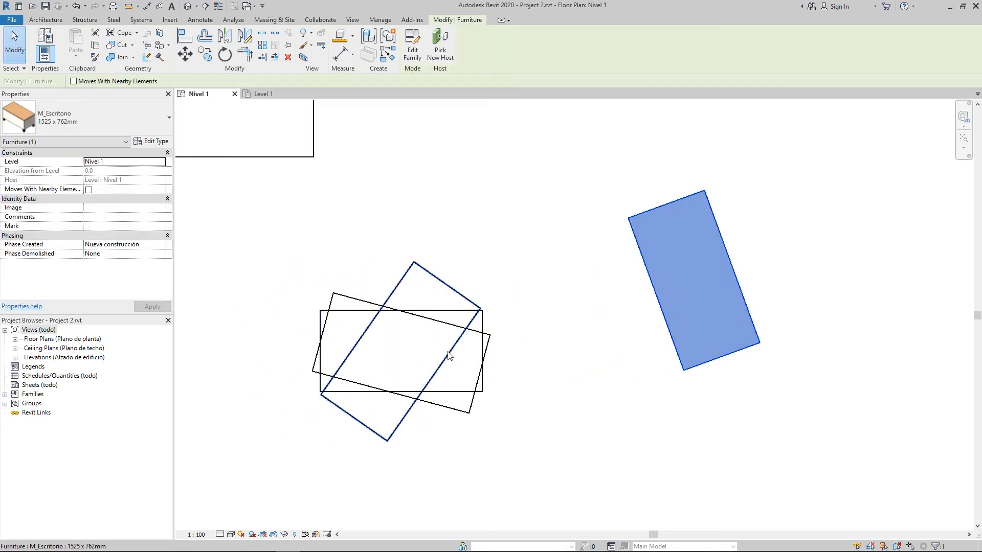
pyautogui.moveTo(450, 351); pyautogui.dragTo(652, 479)
pyautogui.moveTo(435, 404); pyautogui.dragTo(355, 478)
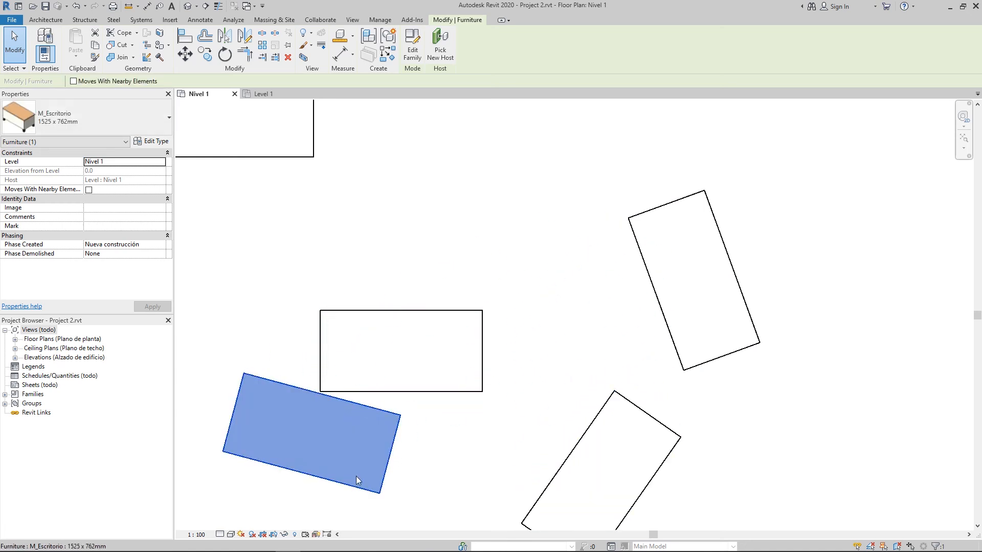
pyautogui.moveTo(351, 388); pyautogui.dragTo(291, 338)
pyautogui.scroll(-2, 363, 342)
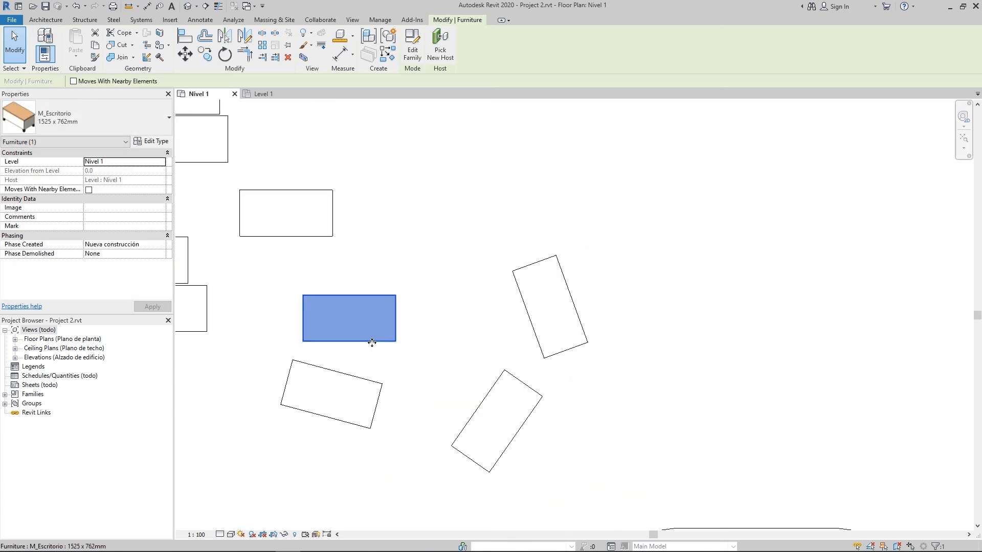
# Undo the desk moves and the radial array, leaving only the single original desk.
pyautogui.hotkey('ctrl', 'z')
pyautogui.hotkey('ctrl', 'z')
pyautogui.hotkey('ctrl', 'z')
pyautogui.hotkey('ctrl', 'z')
pyautogui.hotkey('ctrl', 'z')
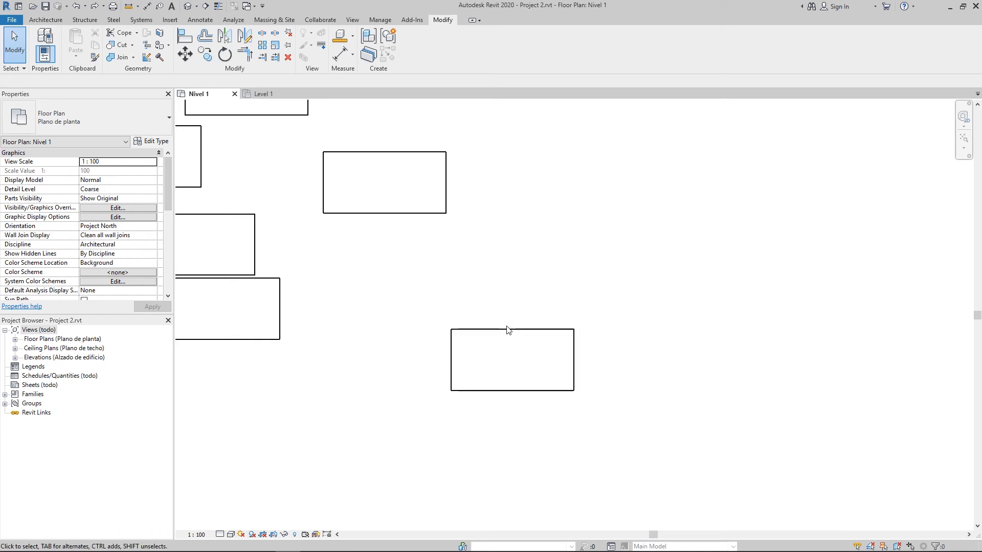
# Move the desk up and left toward its neighbours, and try Rotate with the centre of rotation placed away from it.
pyautogui.moveTo(506, 329); pyautogui.dragTo(436, 272)
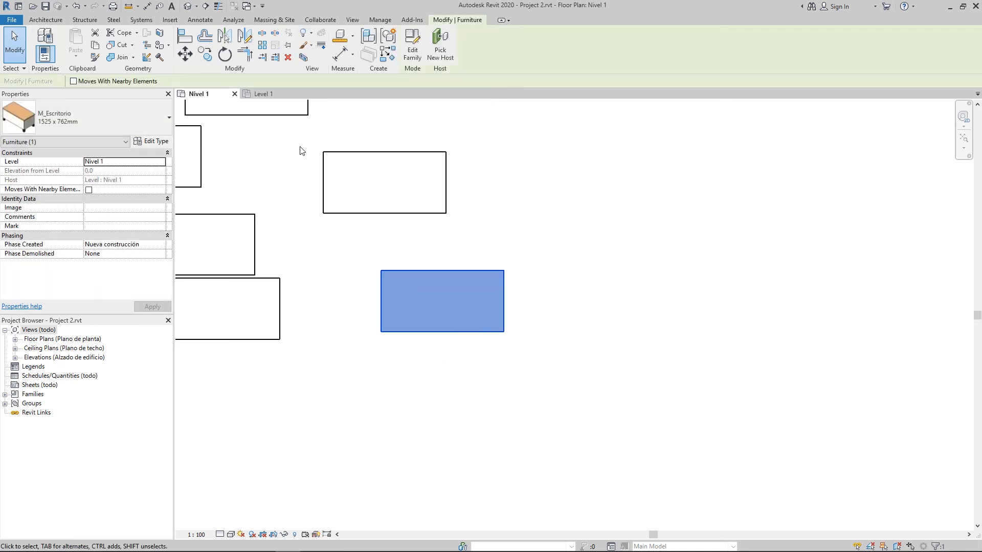
pyautogui.click(225, 57)
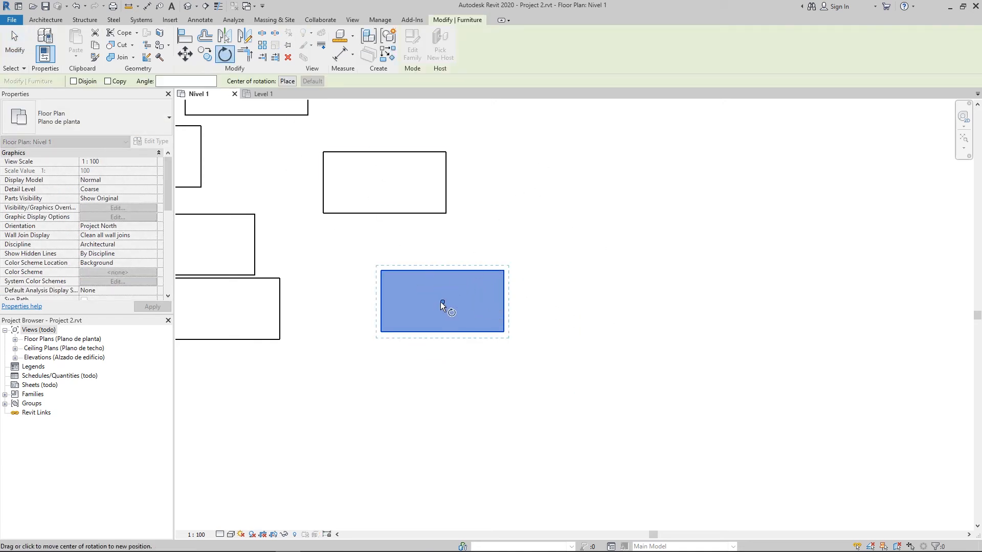
pyautogui.moveTo(715, 371); pyautogui.dragTo(594, 274, button='middle')
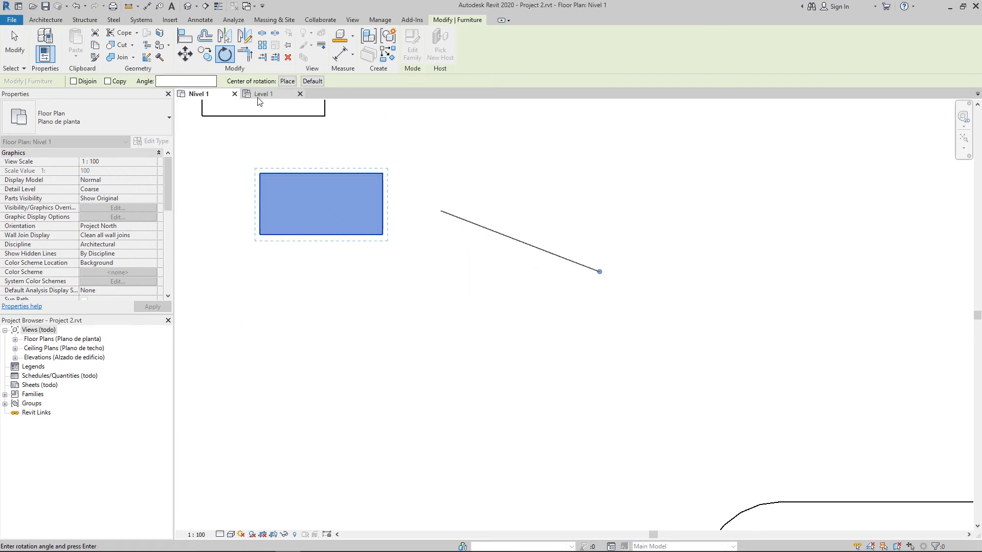
# Create an ungrouped radial array of 3 from the desk, setting the last member around a rotation centre placed to its lower right.
pyautogui.click(262, 45)
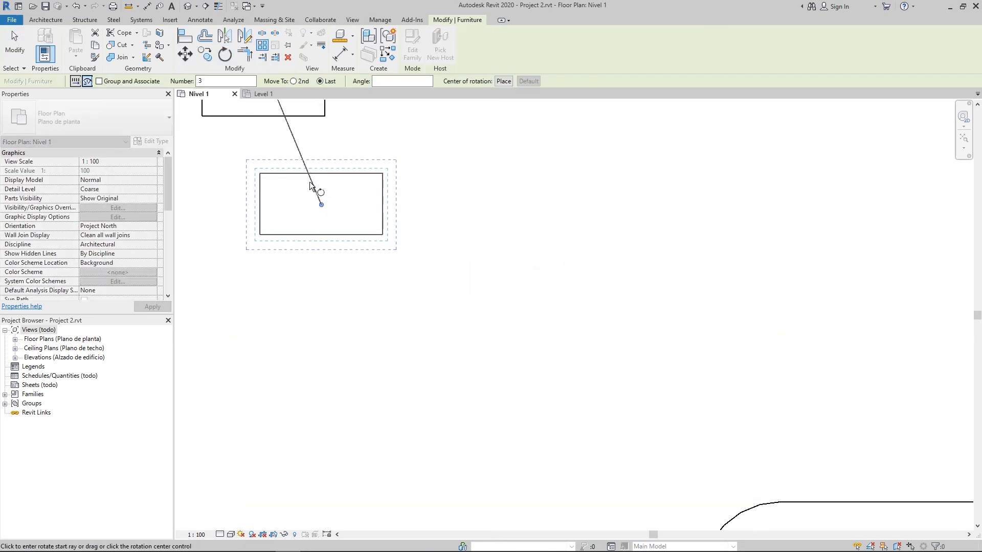
pyautogui.click(322, 205)
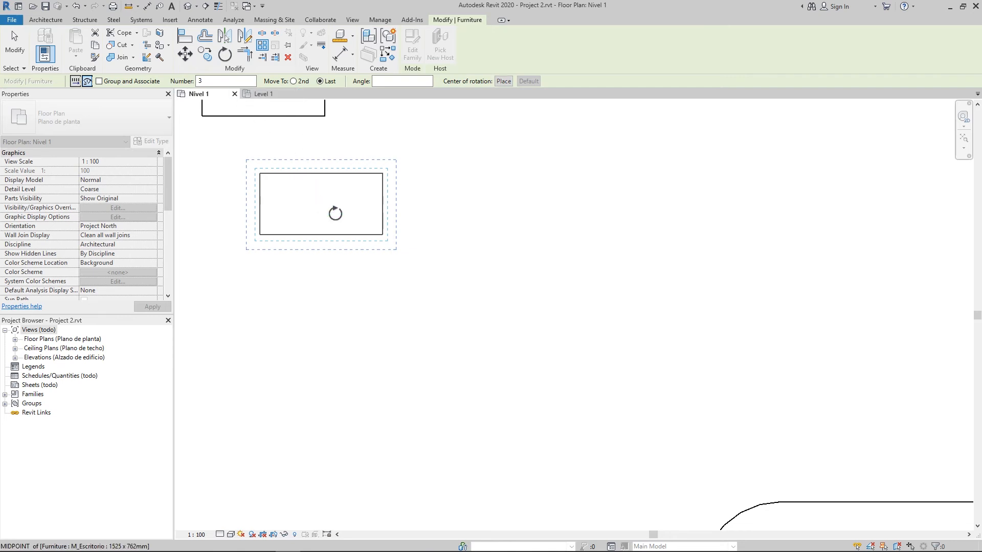
pyautogui.click(574, 277)
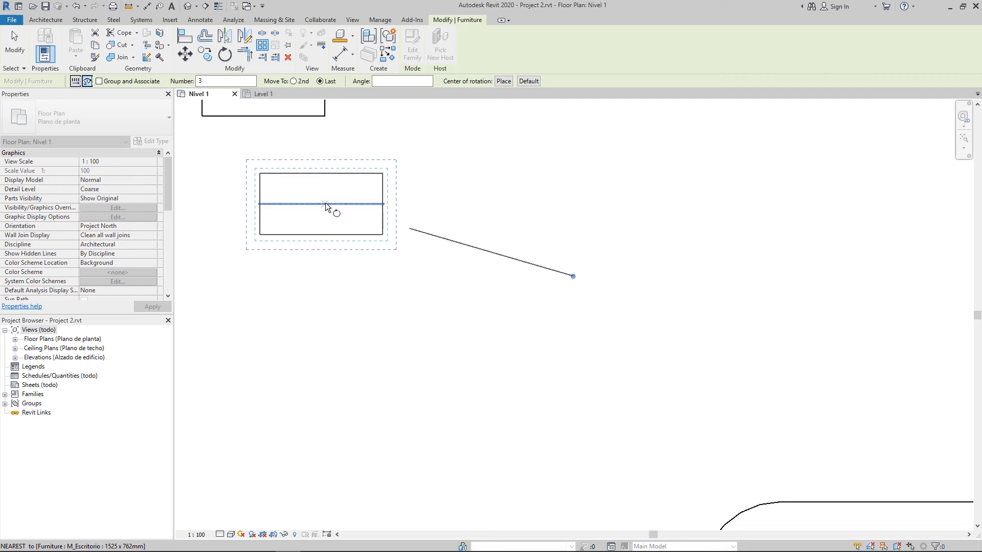
pyautogui.click(327, 200)
pyautogui.click(545, 425)
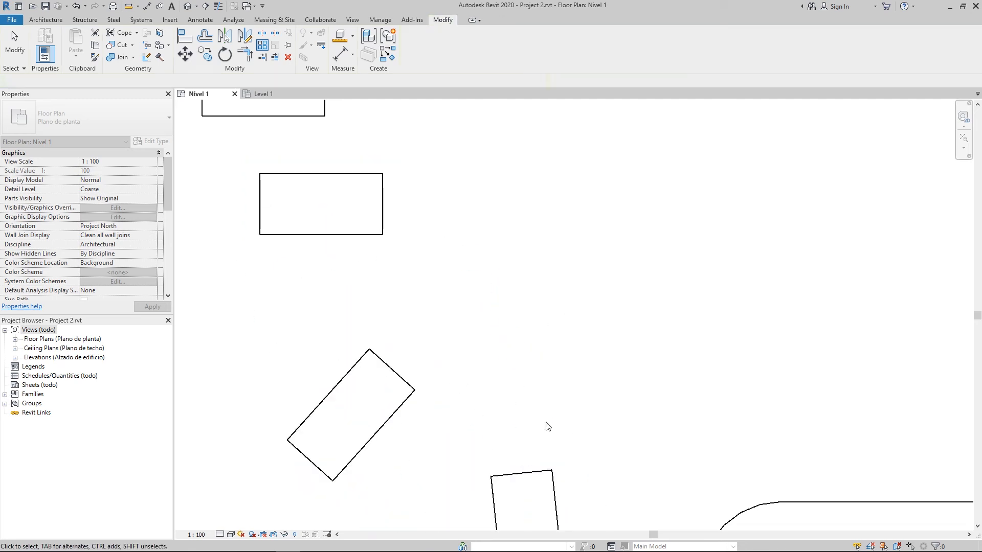
pyautogui.scroll(-2, 441, 273)
pyautogui.scroll(-4, 517, 316)
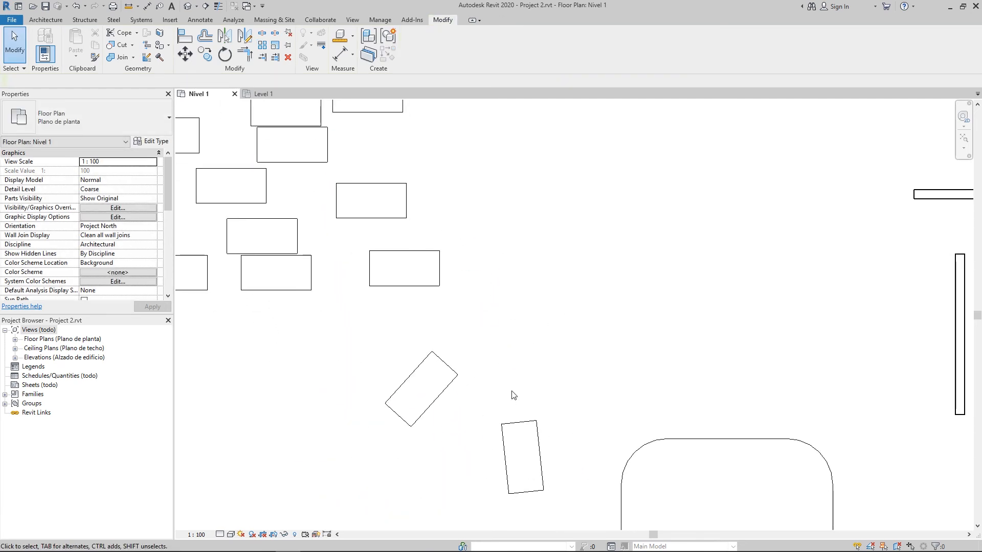
pyautogui.moveTo(571, 286); pyautogui.dragTo(449, 278, button='middle')
pyautogui.moveTo(726, 187); pyautogui.dragTo(682, 231, button='middle')
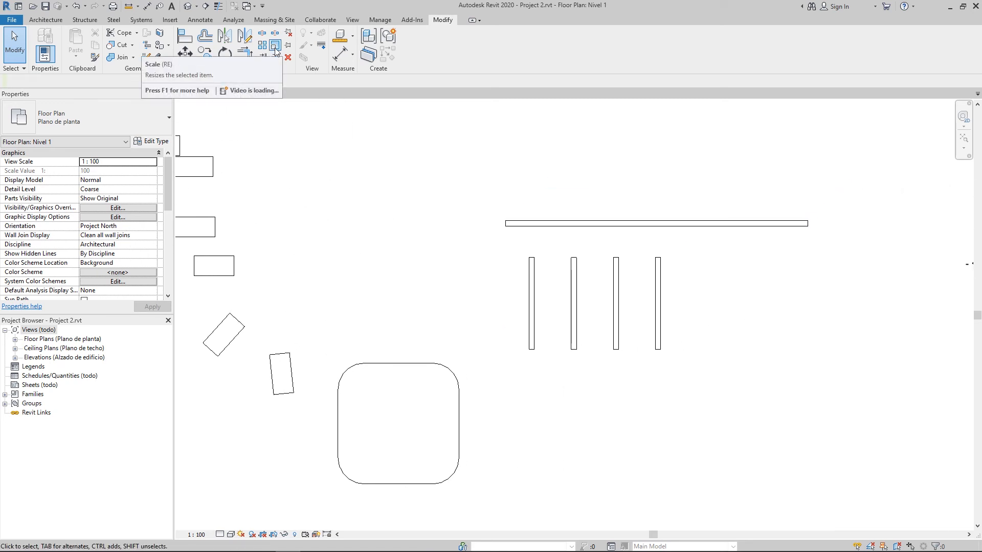
# Scale all lines of the rounded square graphically from its centre, using a 2500 mm reference distance and enlarging it to more than double.
pyautogui.click(275, 49)
pyautogui.moveTo(385, 224); pyautogui.dragTo(742, 269, button='middle')
pyautogui.scroll(2, 564, 241)
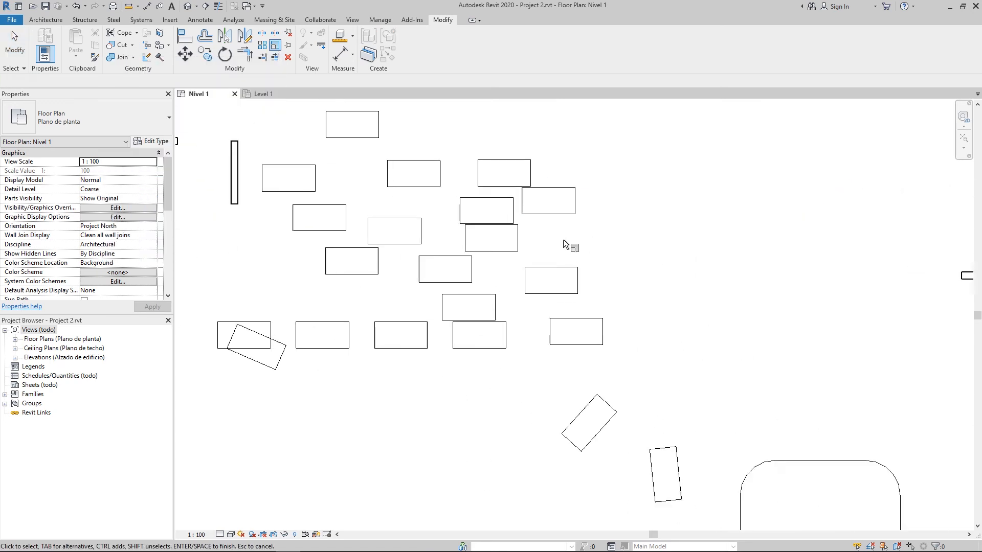
pyautogui.scroll(-3, 489, 224)
pyautogui.scroll(-1, 651, 298)
pyautogui.moveTo(651, 299); pyautogui.dragTo(511, 287, button='middle')
pyautogui.scroll(-4, 511, 288)
pyautogui.scroll(6, 561, 378)
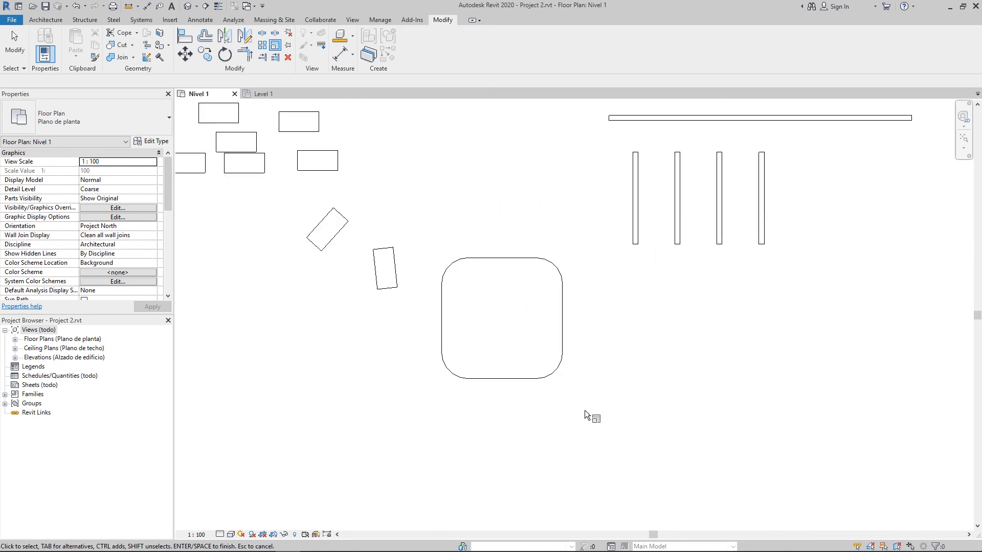
pyautogui.moveTo(582, 412); pyautogui.dragTo(432, 233)
pyautogui.scroll(3, 509, 313)
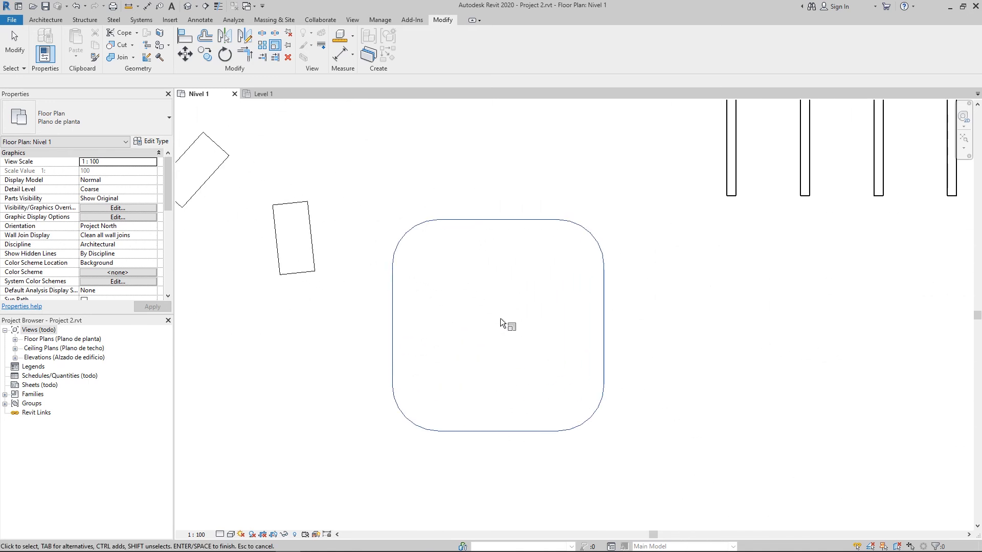
pyautogui.press('Return')
pyautogui.click(497, 332)
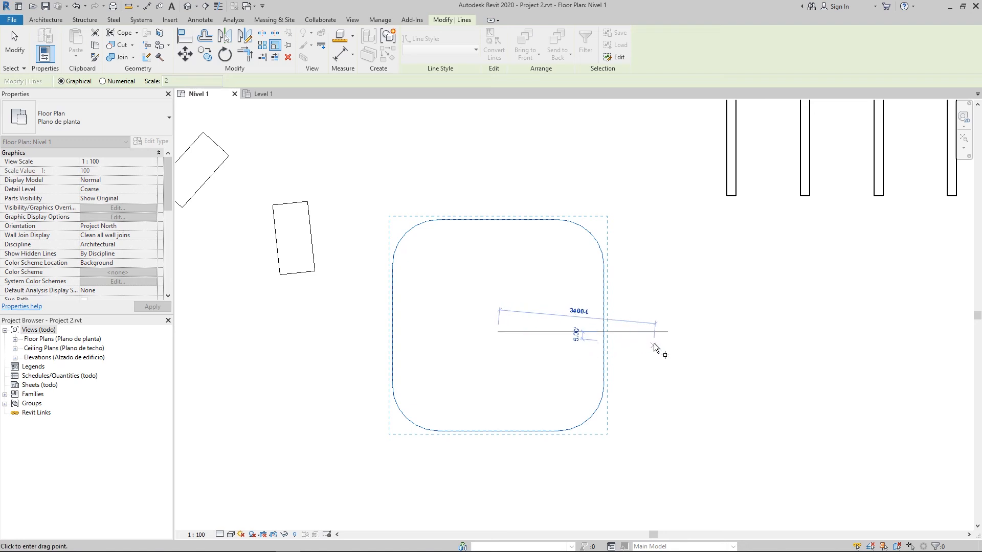
pyautogui.click(612, 332)
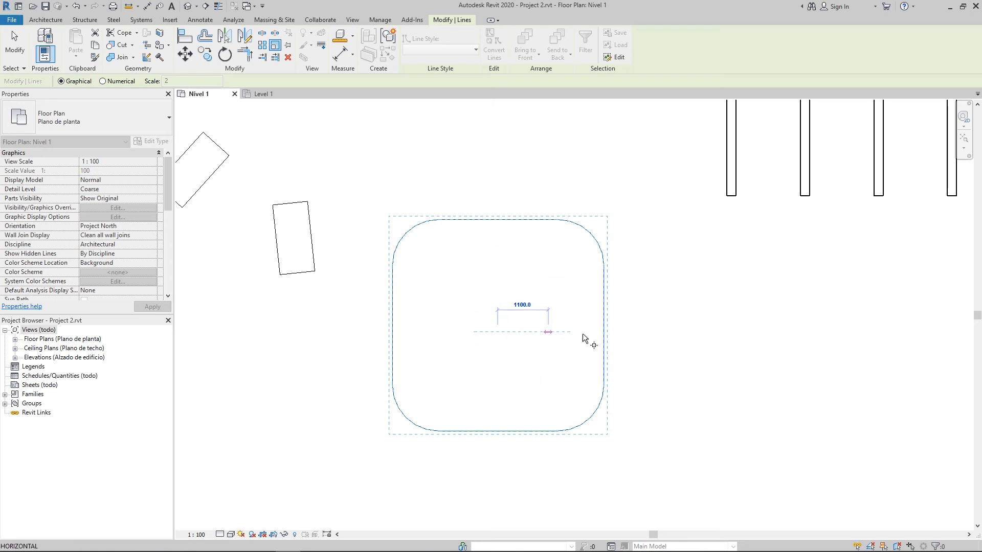
pyautogui.click(613, 332)
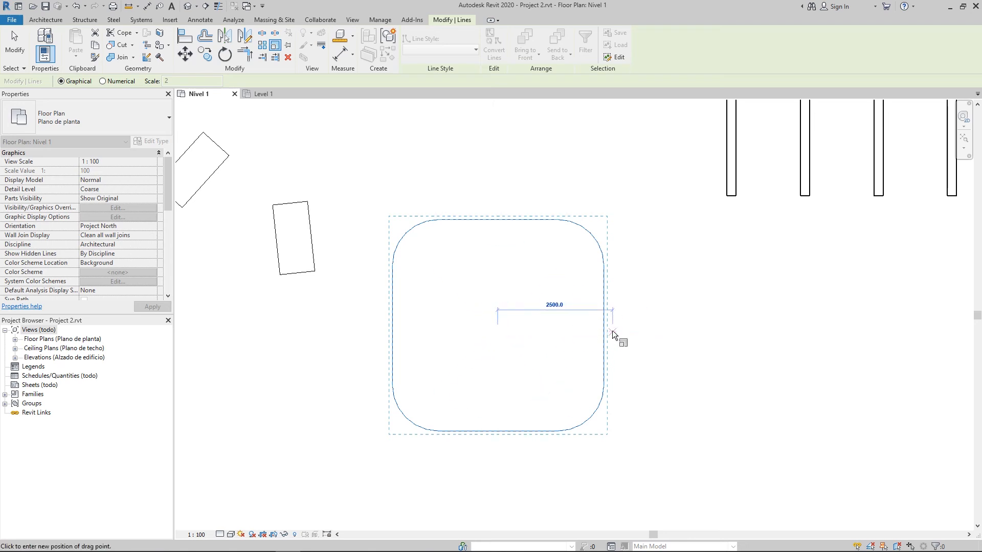
pyautogui.scroll(-3, 643, 315)
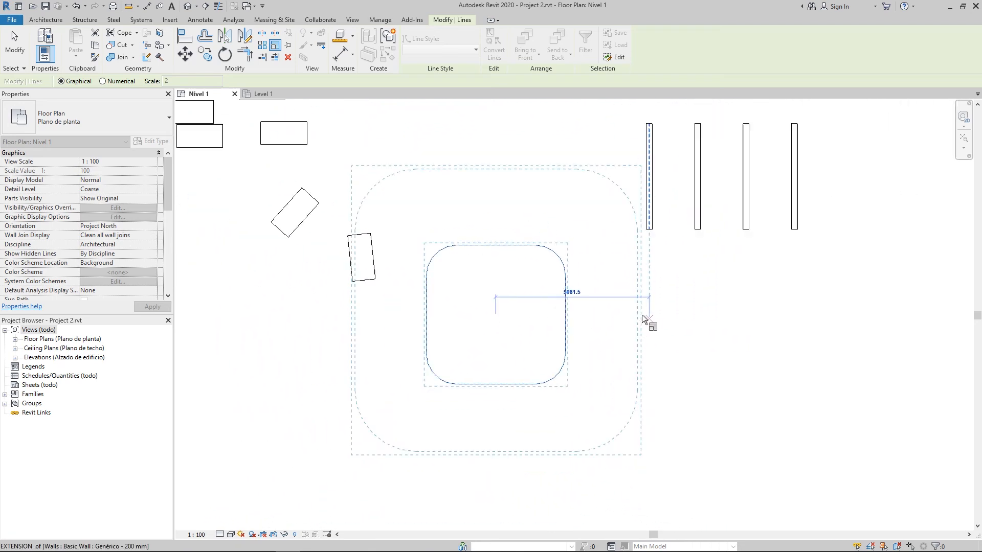
pyautogui.click(665, 312)
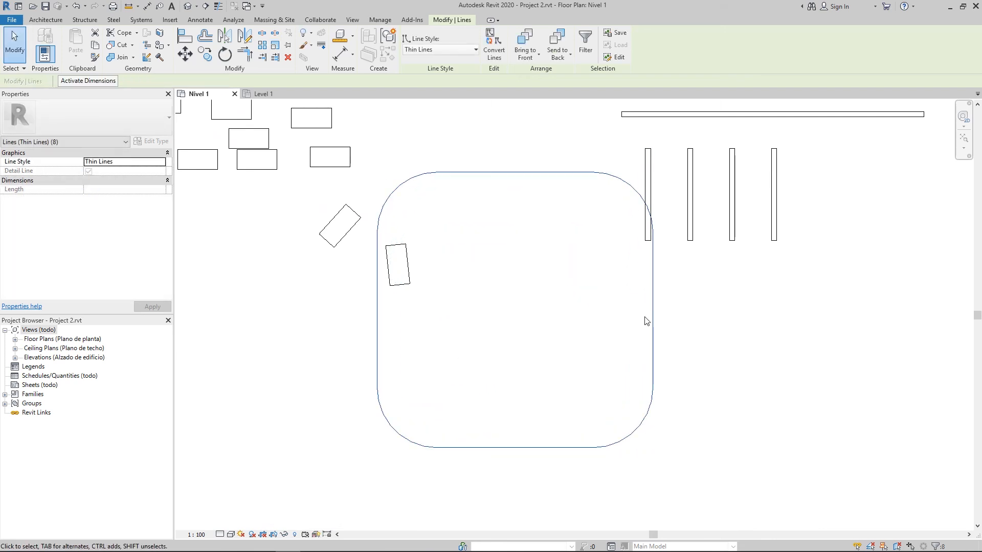
# Move the enlarged rounded square down and to the left, clear of the vertical walls, and deselect it.
pyautogui.moveTo(655, 314); pyautogui.dragTo(480, 377)
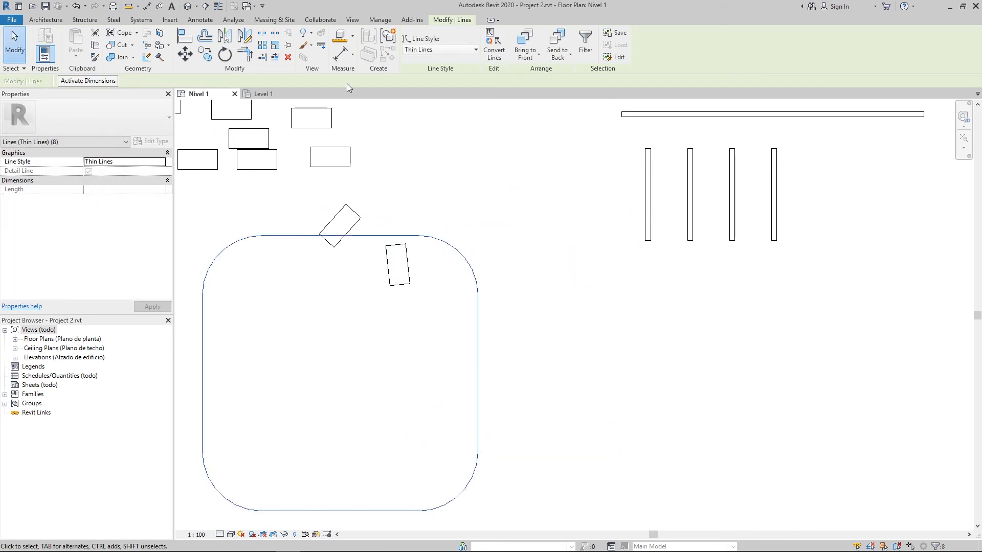
pyautogui.click(463, 148)
pyautogui.moveTo(501, 133); pyautogui.dragTo(529, 216, button='middle')
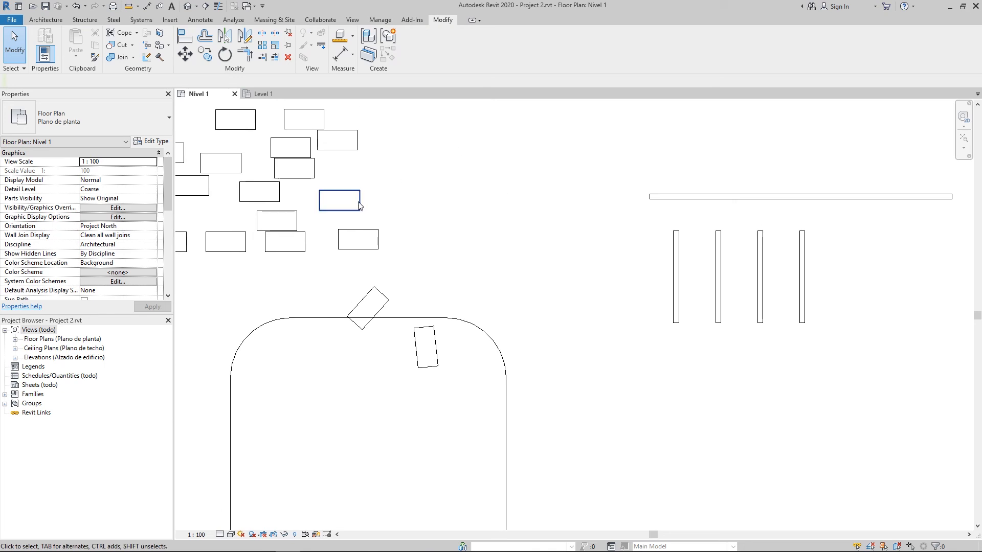
# Move the radial array's unrotated desk to about 6600 mm left of the nearest vertical wall and 2400 mm below the long wall.
pyautogui.click(345, 210)
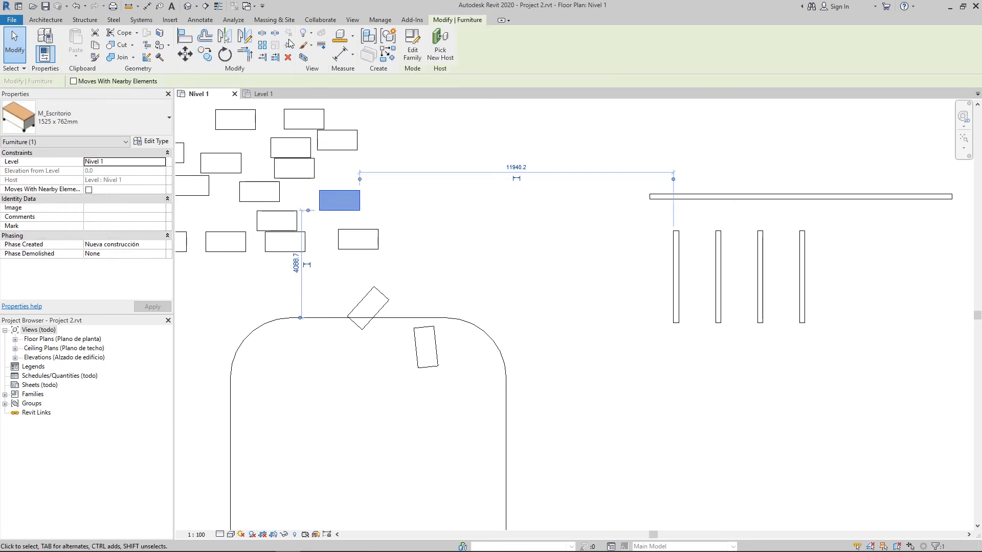
pyautogui.moveTo(456, 275); pyautogui.dragTo(448, 275, button='middle')
pyautogui.click(448, 276)
pyautogui.moveTo(369, 248); pyautogui.dragTo(491, 279)
pyautogui.scroll(3, 491, 280)
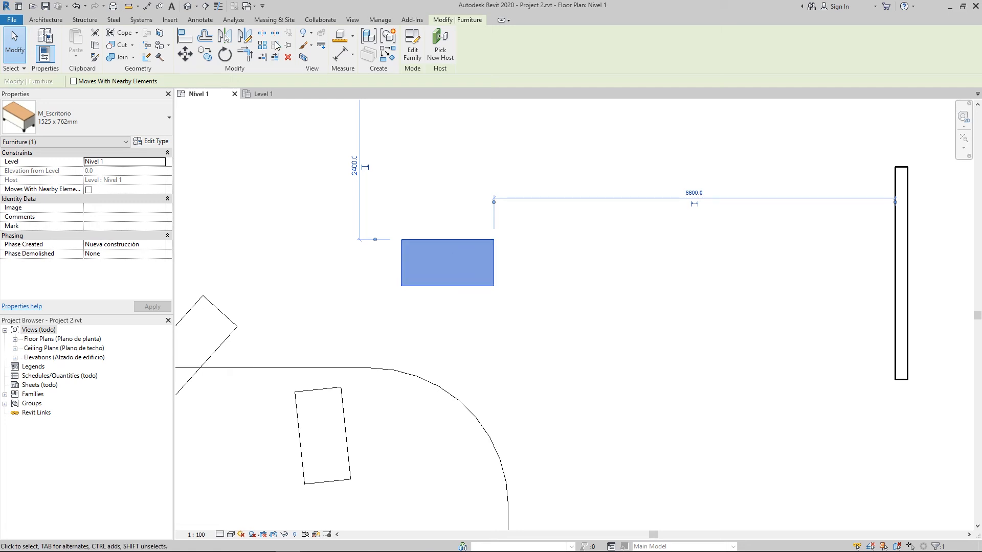
pyautogui.scroll(-5, 561, 310)
pyautogui.scroll(1, 439, 221)
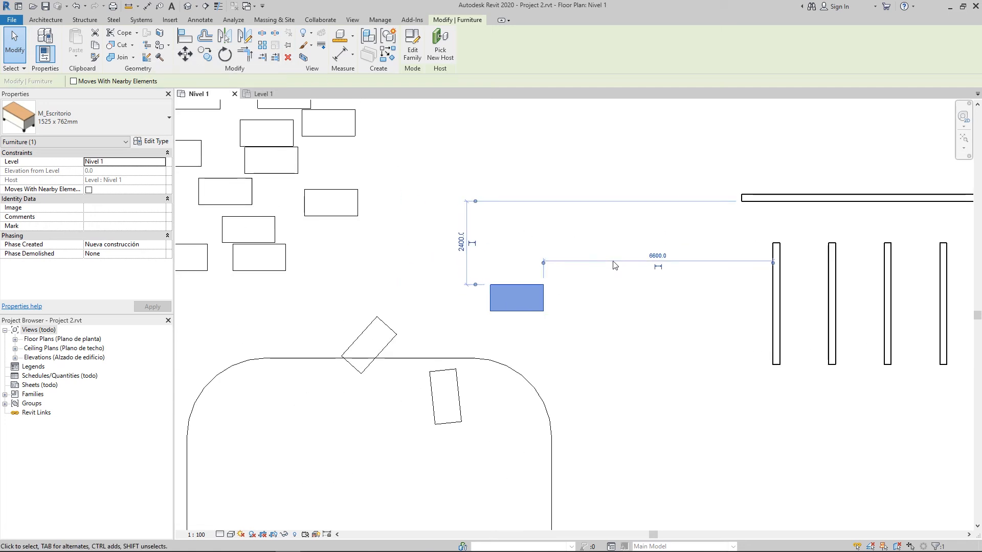
pyautogui.moveTo(666, 306); pyautogui.dragTo(544, 275, button='middle')
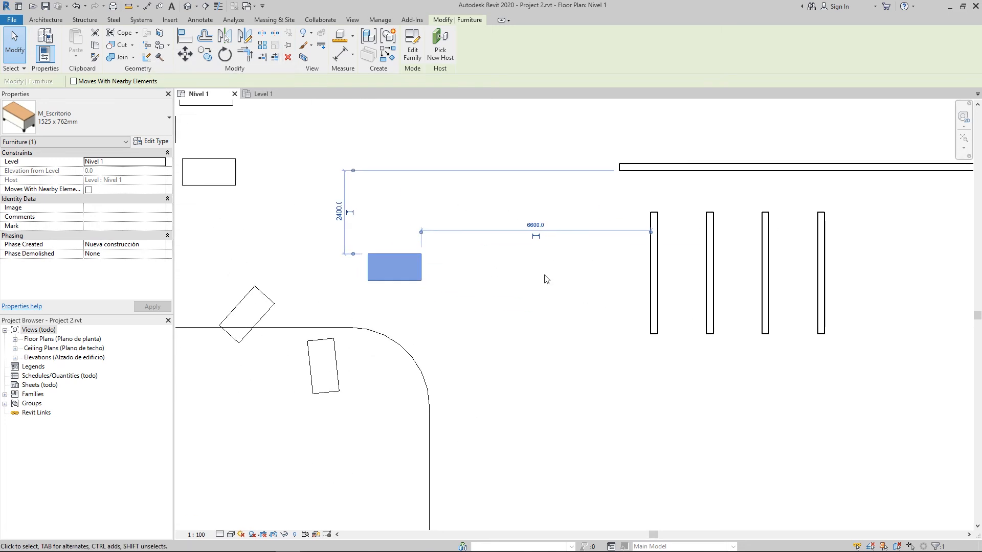
# Pin the selected unrotated desk in place, try to move it while pinned, and unpin it.
pyautogui.click(286, 46)
pyautogui.click(397, 290)
pyautogui.moveTo(392, 280)
pyautogui.mouseDown()
pyautogui.moveTo(384, 305)
pyautogui.moveTo(377, 293)
pyautogui.moveTo(395, 298)
pyautogui.moveTo(403, 288)
pyautogui.mouseUp()
pyautogui.click(362, 270)
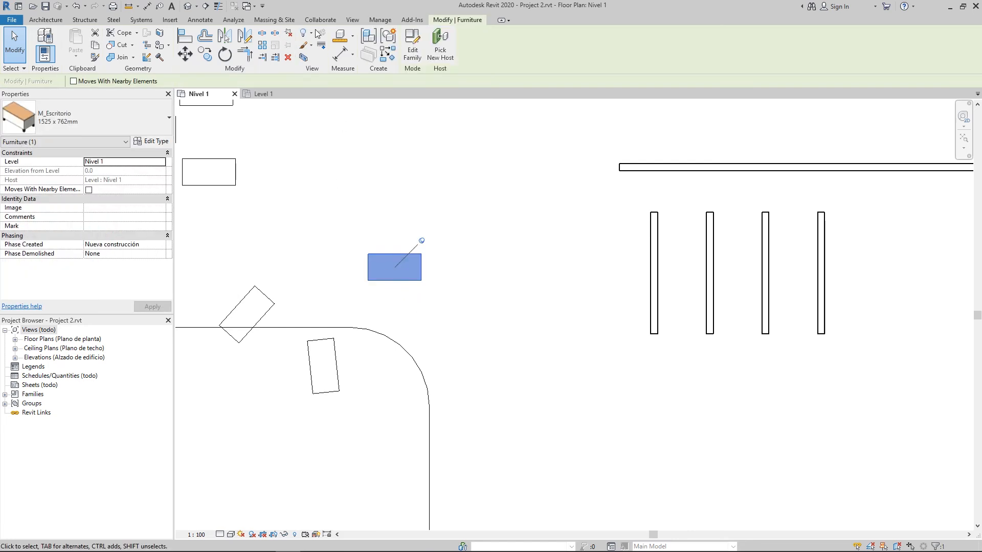
pyautogui.click(420, 242)
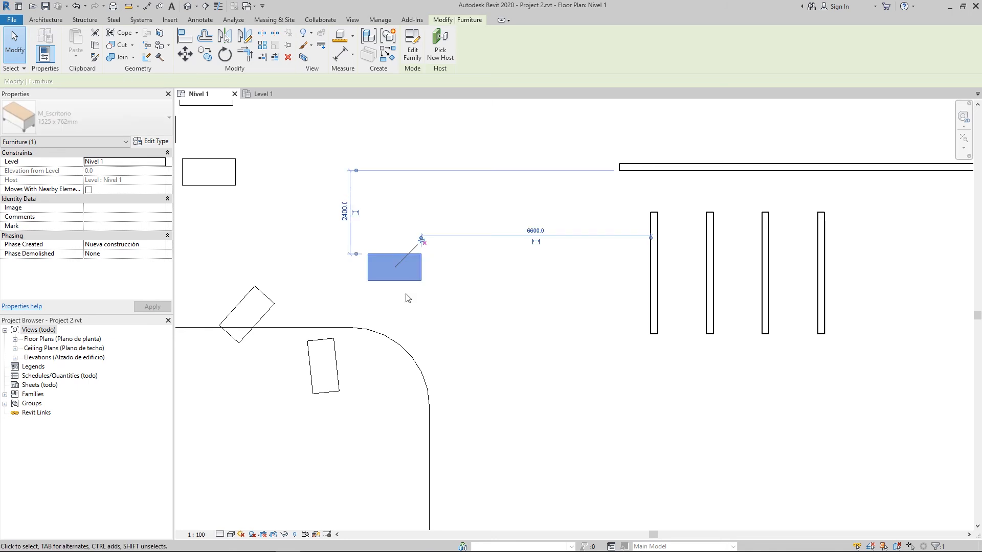
# Move the unpinned desk up and to the left, to about 9100 mm from the nearest vertical wall and 1100 mm below the long wall, and deselect it.
pyautogui.click(422, 293)
pyautogui.moveTo(415, 281); pyautogui.dragTo(306, 236)
pyautogui.click(458, 285)
pyautogui.moveTo(373, 235); pyautogui.dragTo(517, 257, button='middle')
pyautogui.scroll(3, 460, 251)
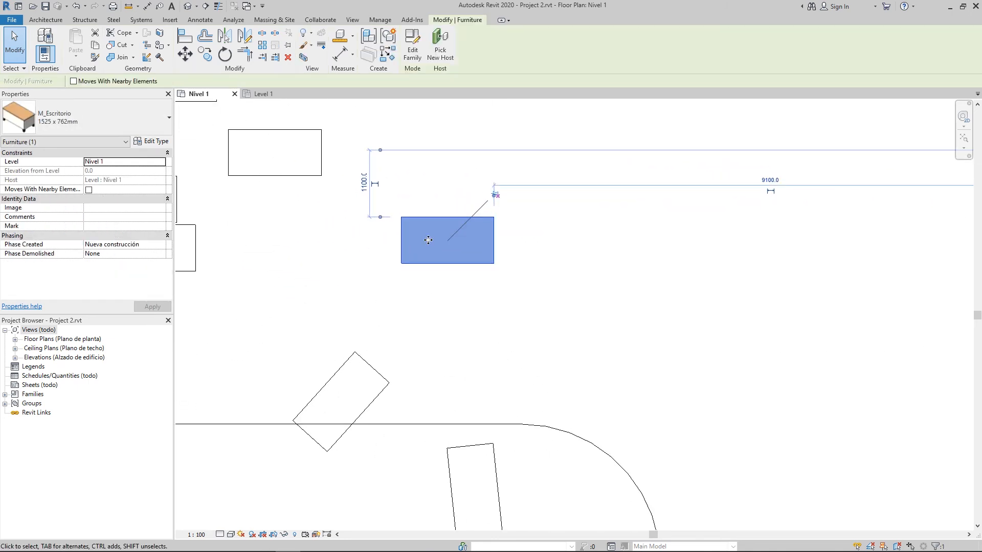
pyautogui.moveTo(427, 258); pyautogui.dragTo(303, 303)
pyautogui.click(407, 343)
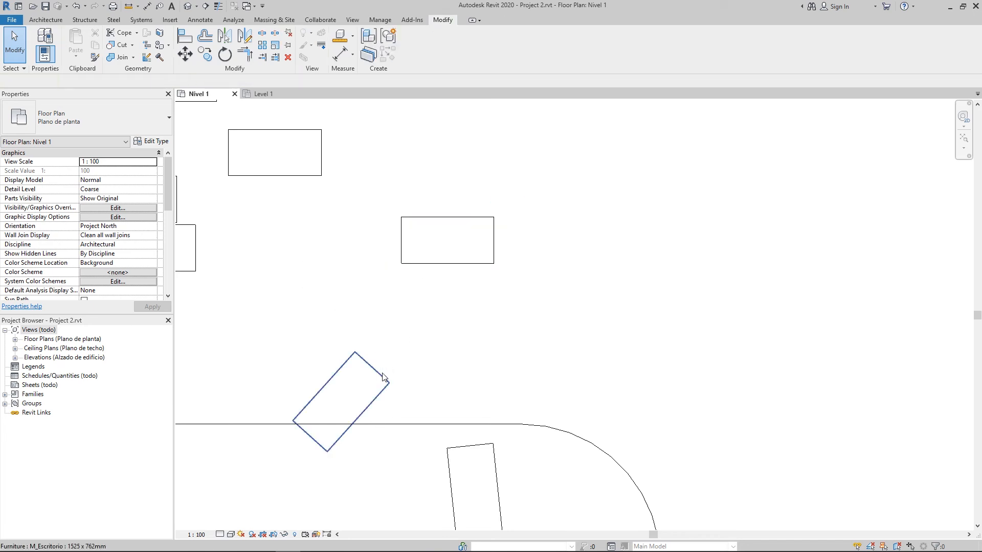
pyautogui.click(382, 373)
pyautogui.scroll(-2, 468, 386)
pyautogui.click(539, 349)
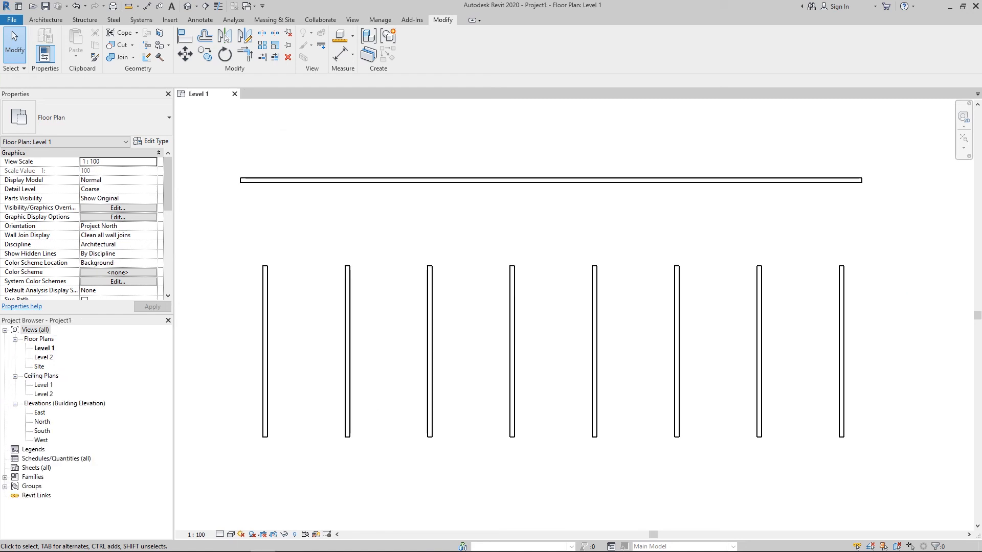
# Use Trim/Extend to Corner to join the leftmost and second vertical walls to the long wall, and rejoin the leftmost one.
pyautogui.click(248, 58)
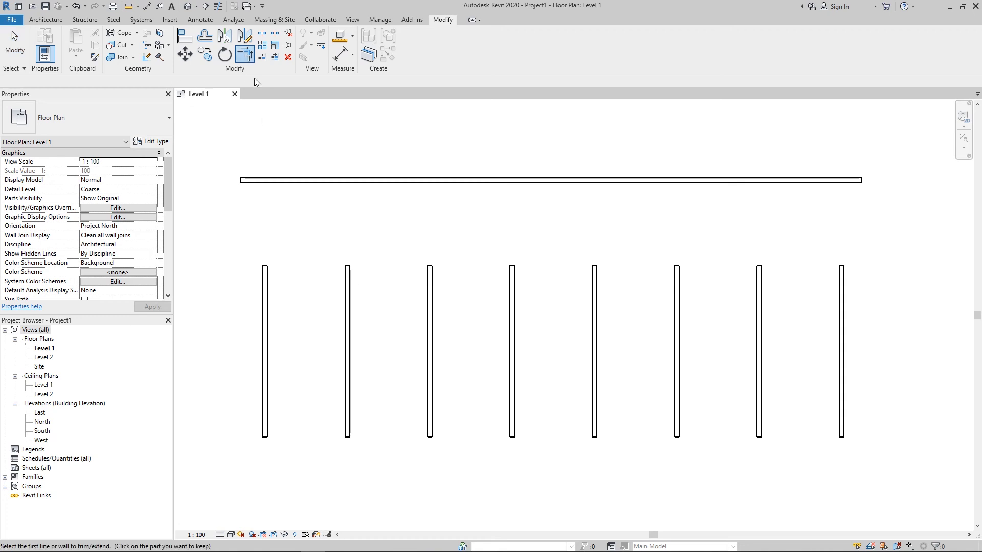
pyautogui.click(263, 295)
pyautogui.click(314, 182)
pyautogui.click(348, 282)
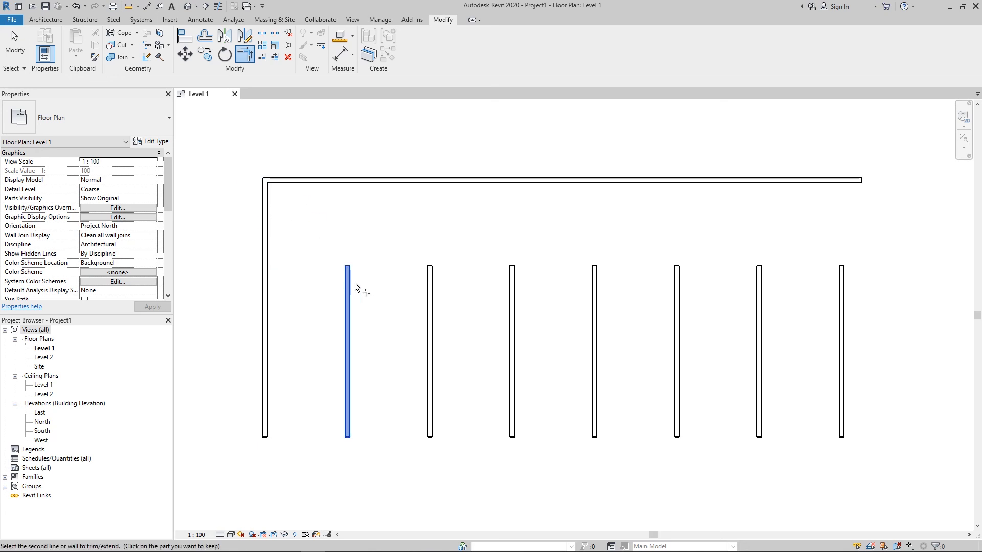
pyautogui.click(406, 179)
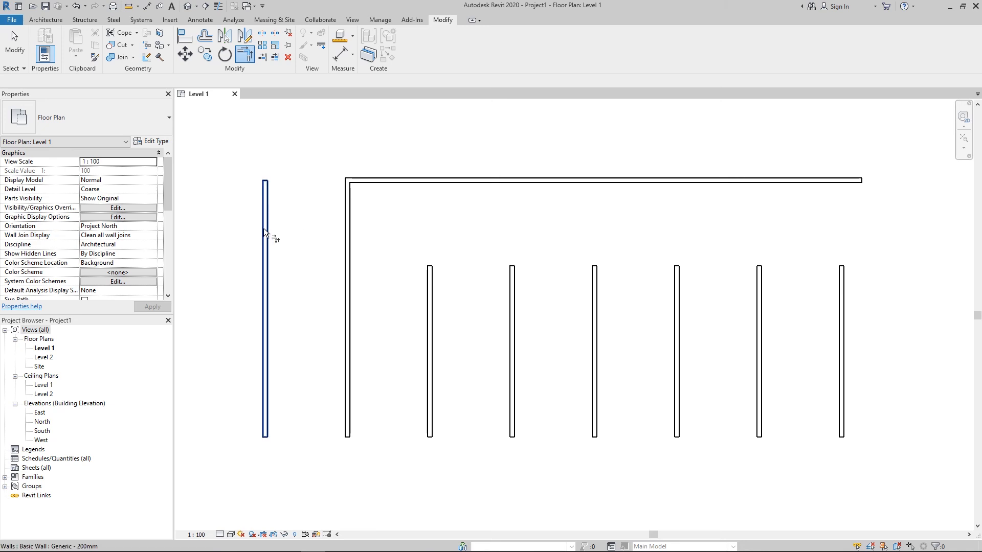
pyautogui.click(262, 254)
pyautogui.click(425, 180)
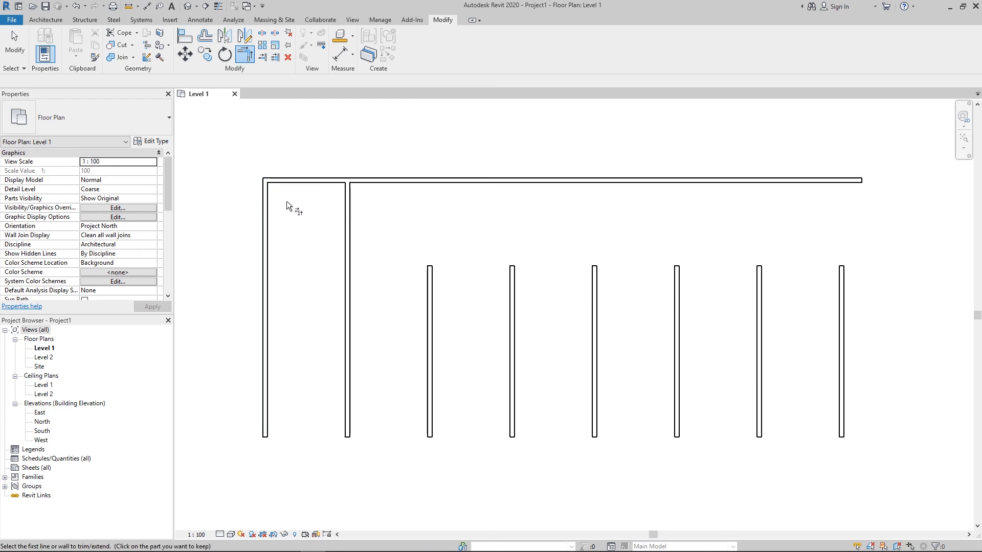
# Undo the three corner trims on the long wall and leave the corner trim command.
pyautogui.hotkey('ctrl', 'z')
pyautogui.hotkey('ctrl', 'z')
pyautogui.hotkey('ctrl', 'z')
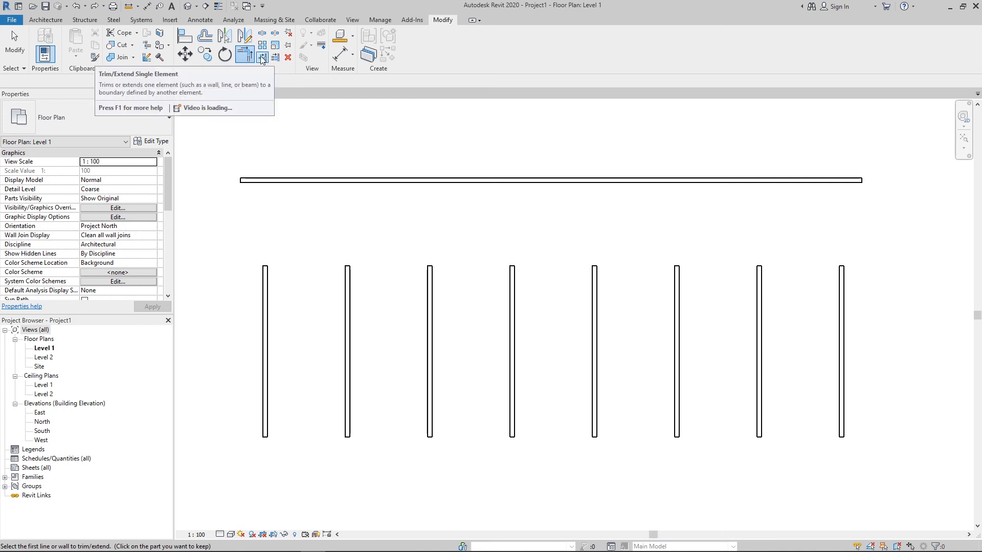
pyautogui.press('Escape')
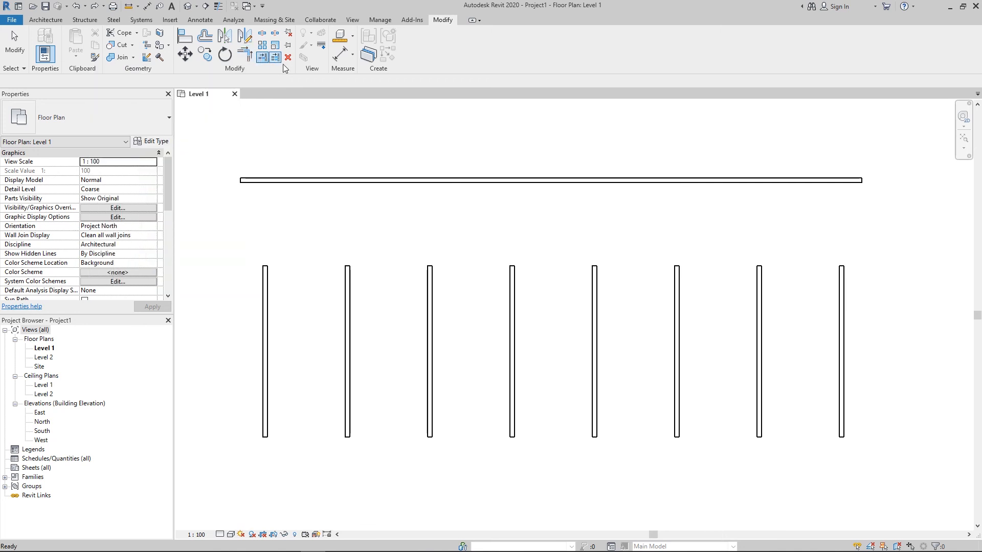
# Extend the two leftmost vertical walls one by one to the long wall's lower face with Trim/Extend Single Element, and undo both extensions.
pyautogui.click(412, 183)
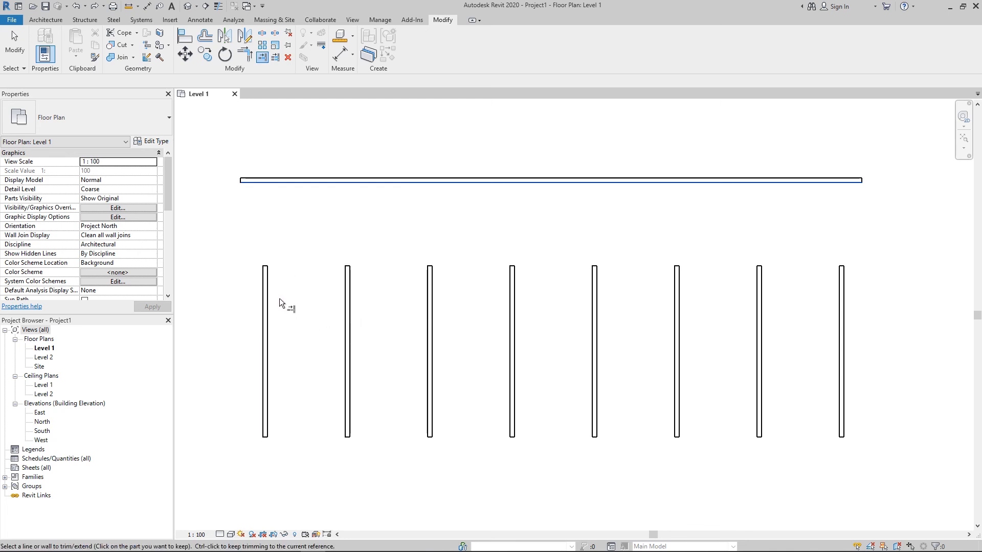
pyautogui.click(268, 290)
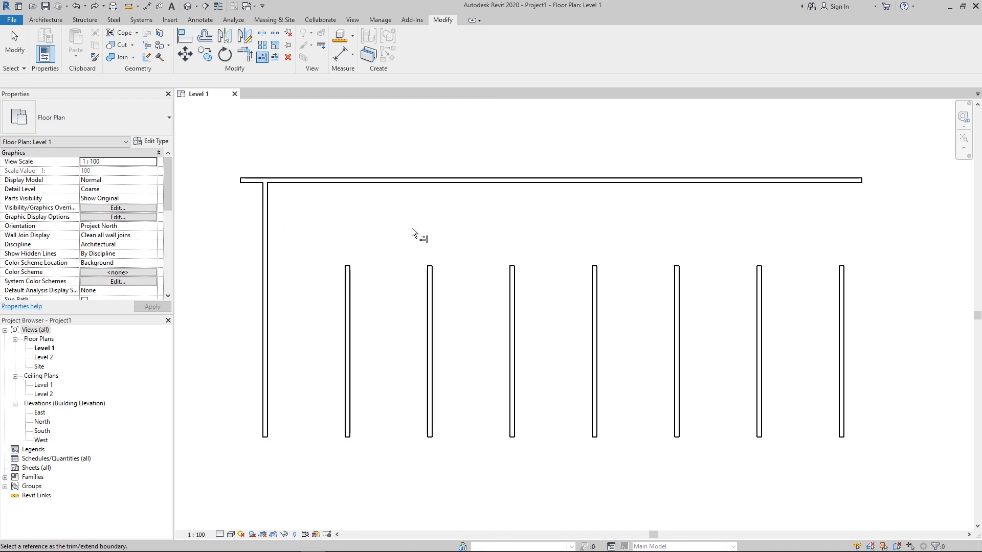
pyautogui.click(404, 182)
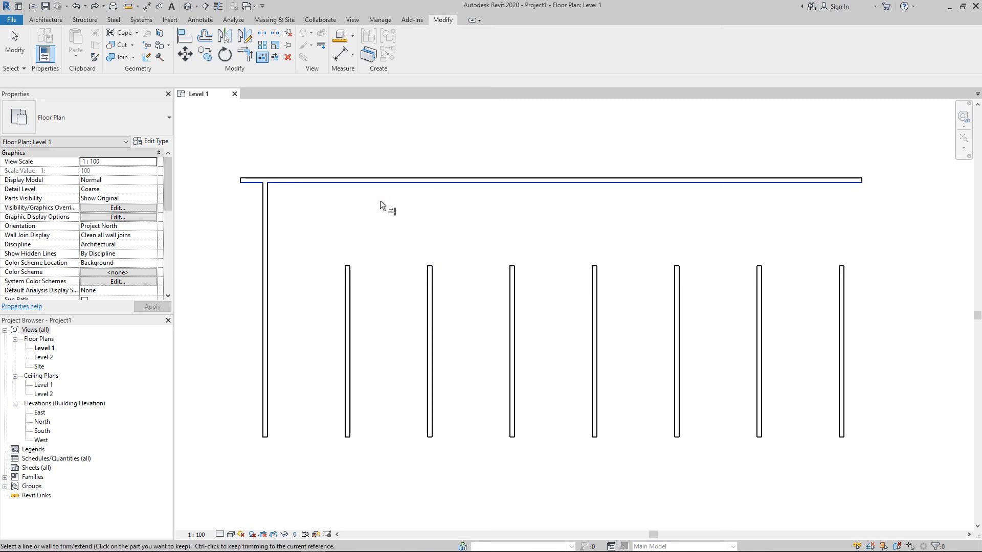
pyautogui.click(349, 300)
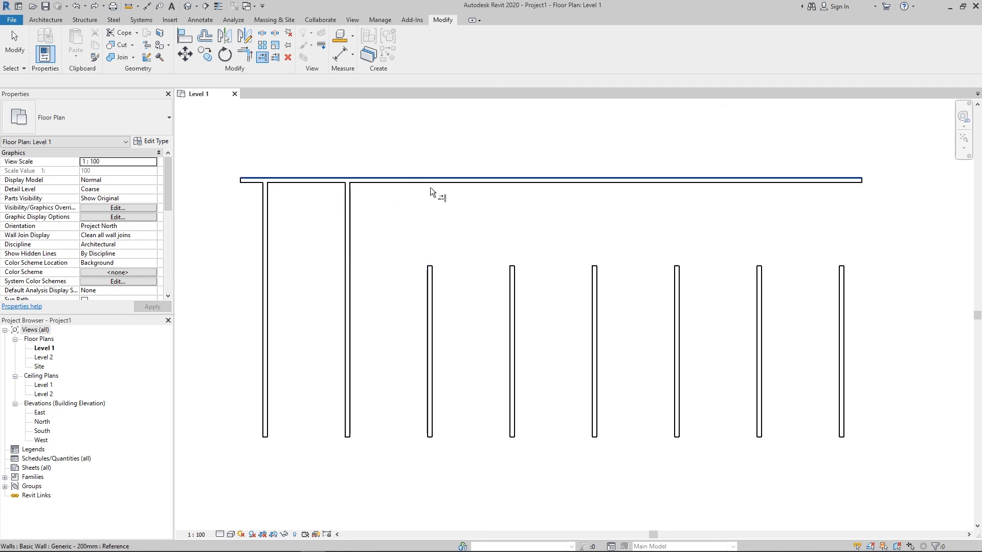
pyautogui.hotkey('ctrl', 'z')
pyautogui.hotkey('ctrl', 'z')
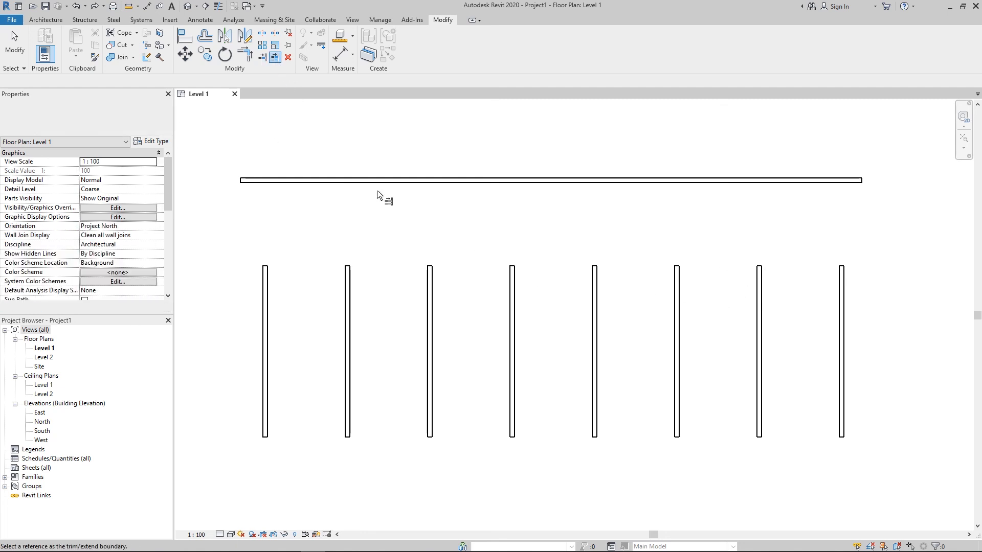
# Extend all eight vertical walls to the long wall with Trim/Extend Multiple Elements, using a crossing selection over their upper parts, and undo it.
pyautogui.click(415, 184)
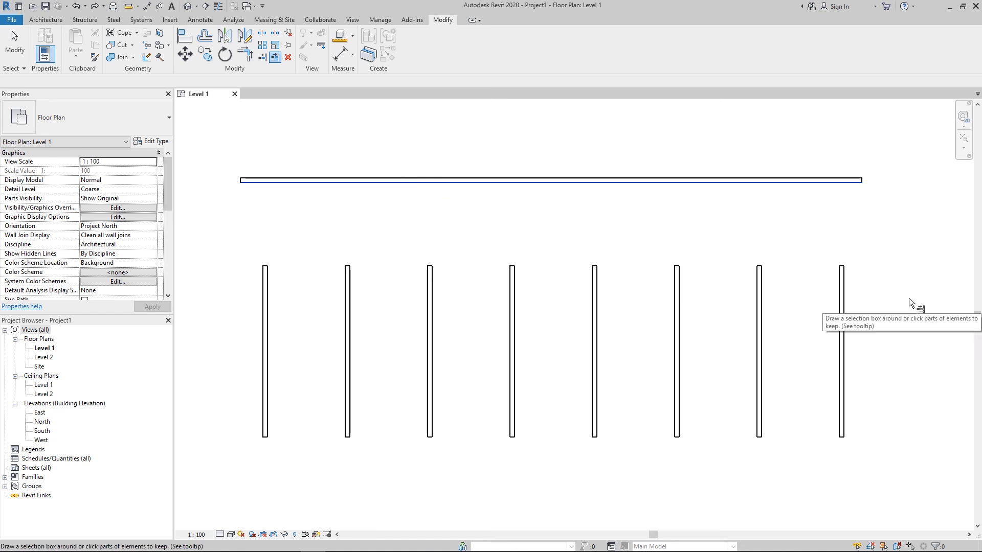
pyautogui.moveTo(911, 299); pyautogui.dragTo(254, 281)
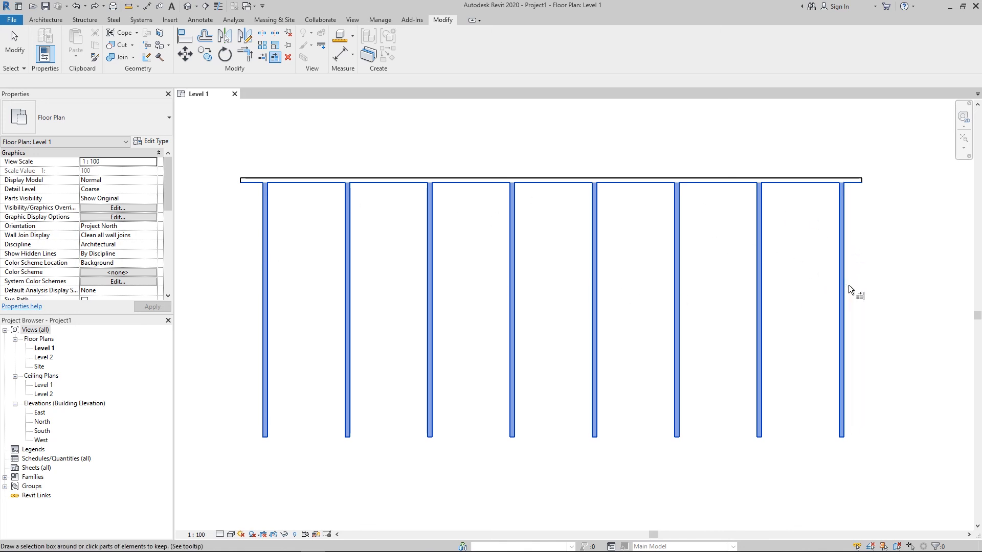
pyautogui.hotkey('ctrl', 'z')
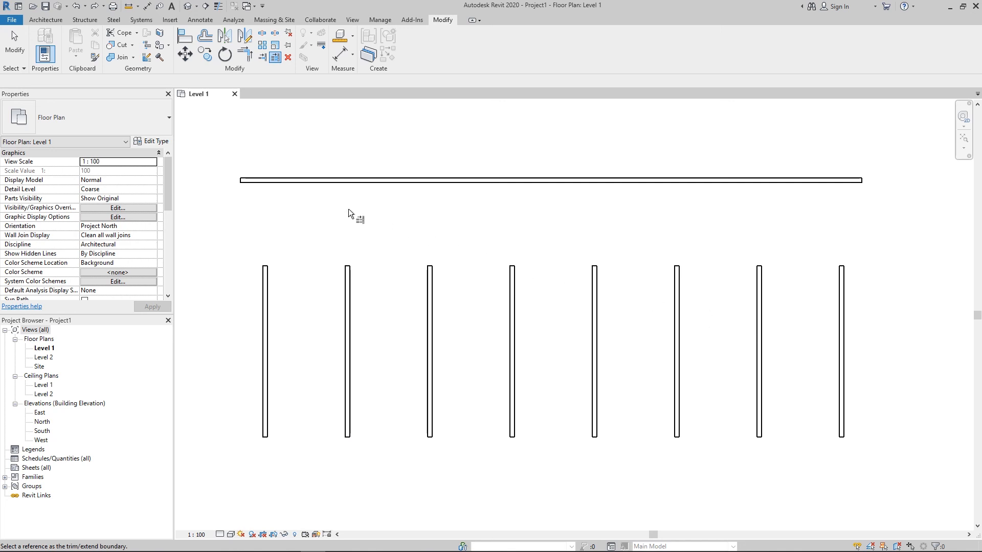
# Extend all eight vertical walls together to the long wall's lower face, enclosing them completely in one selection box.
pyautogui.click(388, 183)
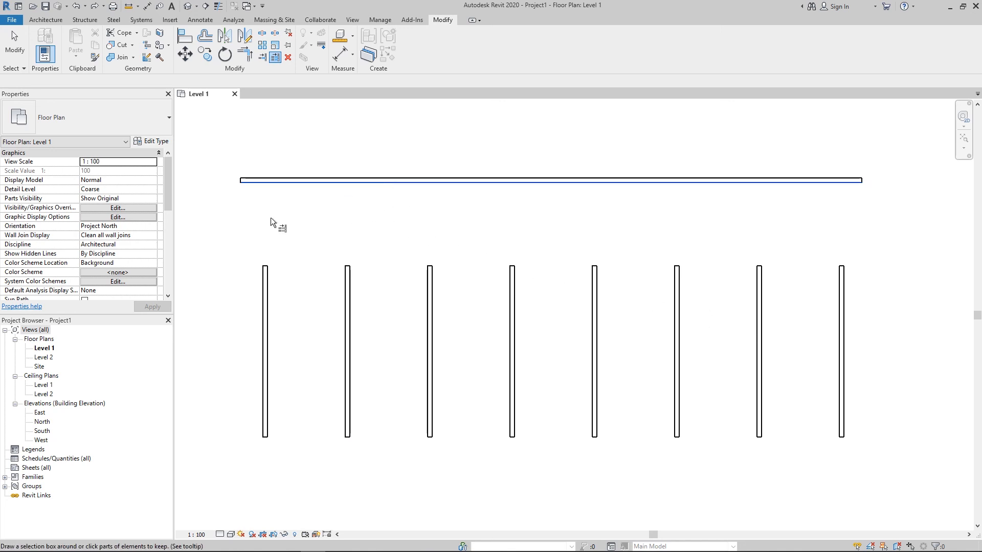
pyautogui.moveTo(196, 222); pyautogui.dragTo(891, 481)
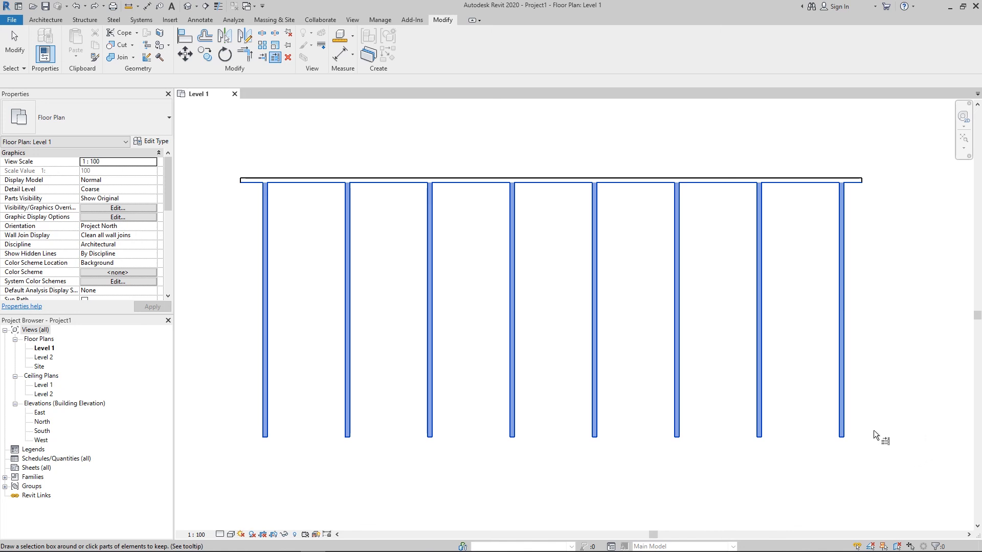